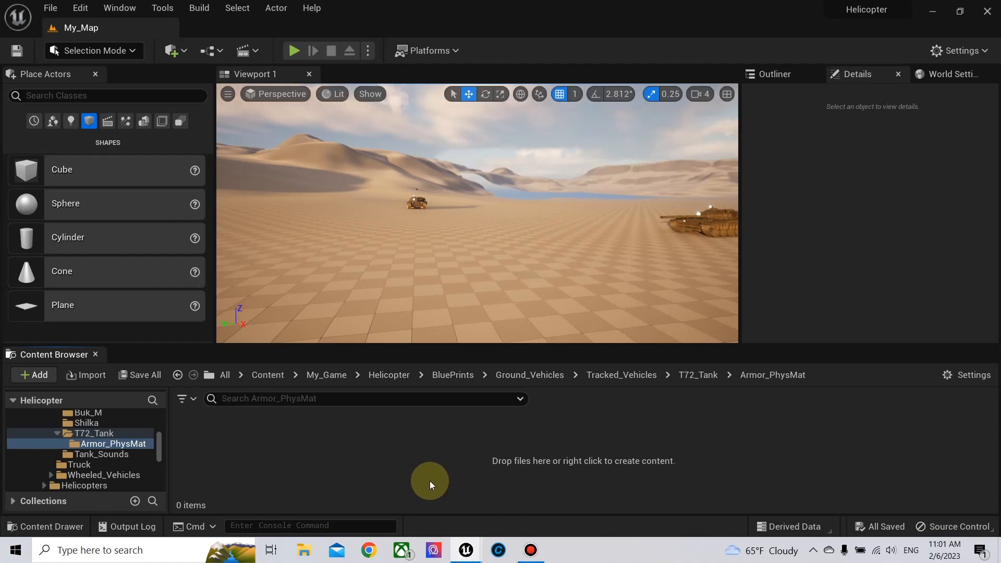
# Create a physical material of the PhysicalMaterial class in the T72_Tank folder's Armor_PhysMat subfolder
pyautogui.click(78, 433)
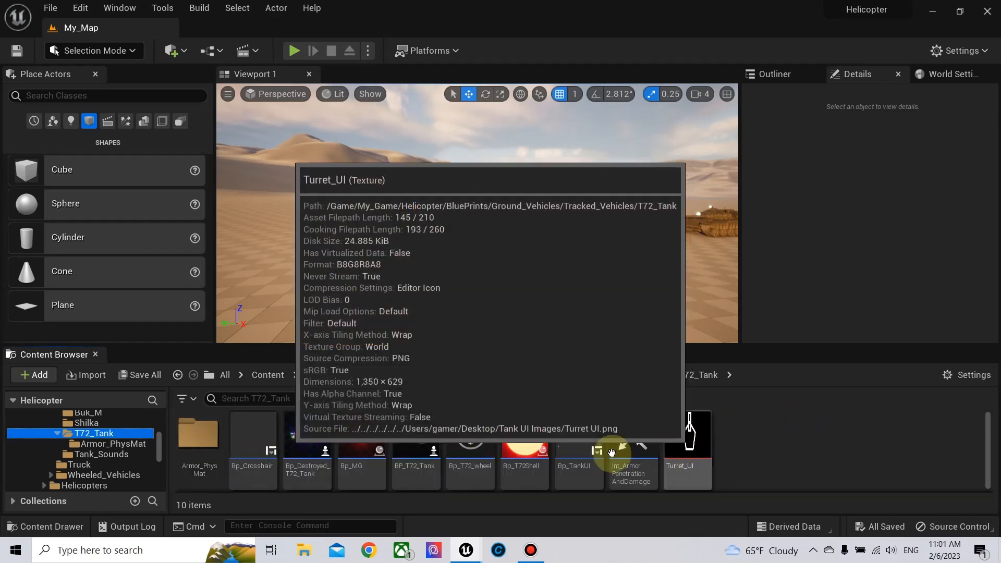
pyautogui.doubleClick(204, 446)
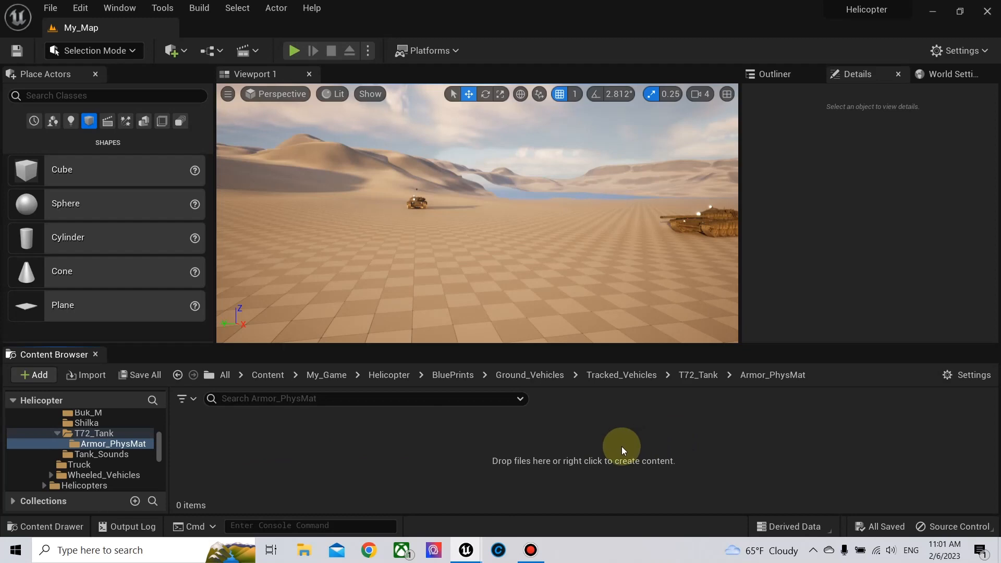
pyautogui.rightClick(241, 430)
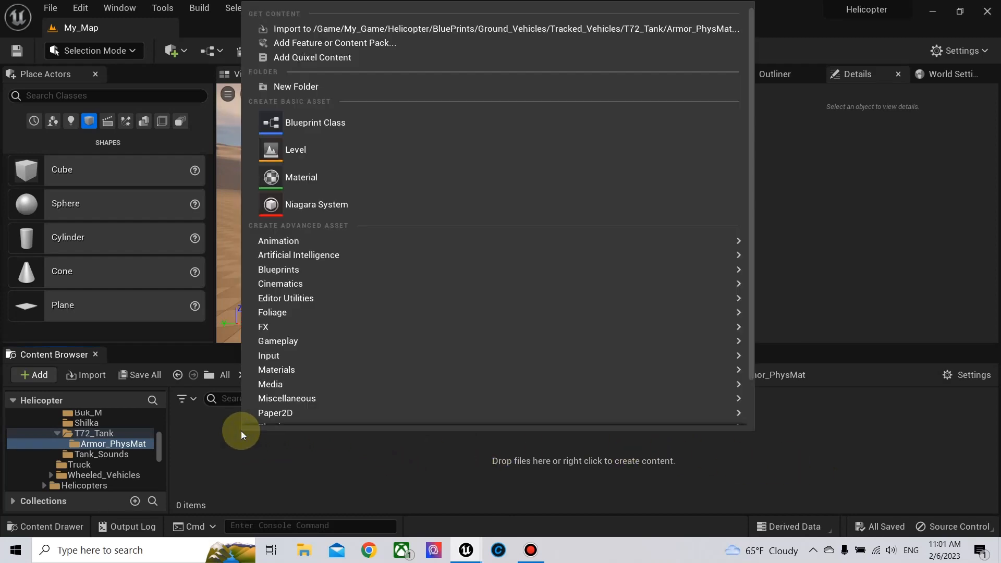
pyautogui.moveTo(317, 345)
pyautogui.moveTo(296, 385)
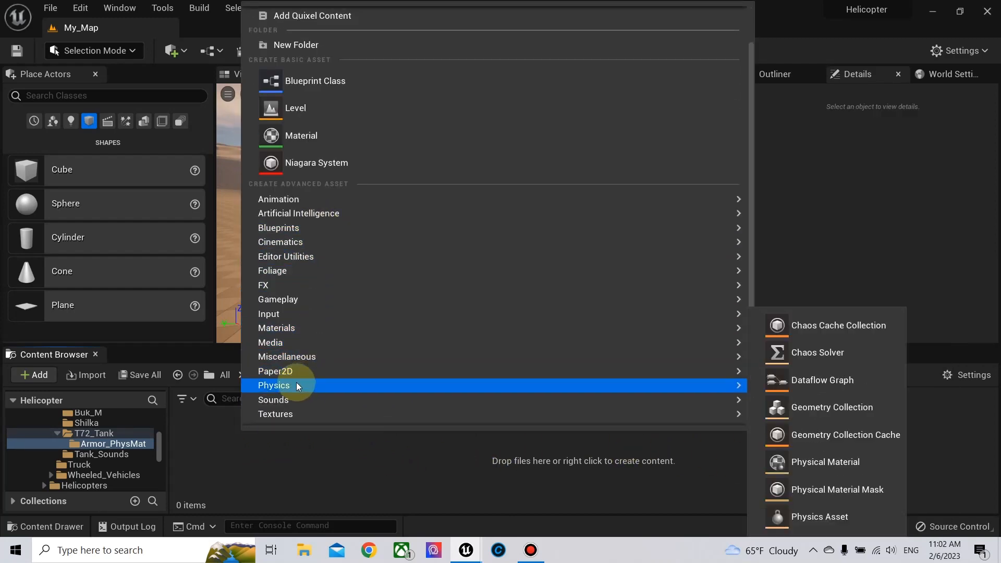
pyautogui.click(825, 464)
pyautogui.click(361, 179)
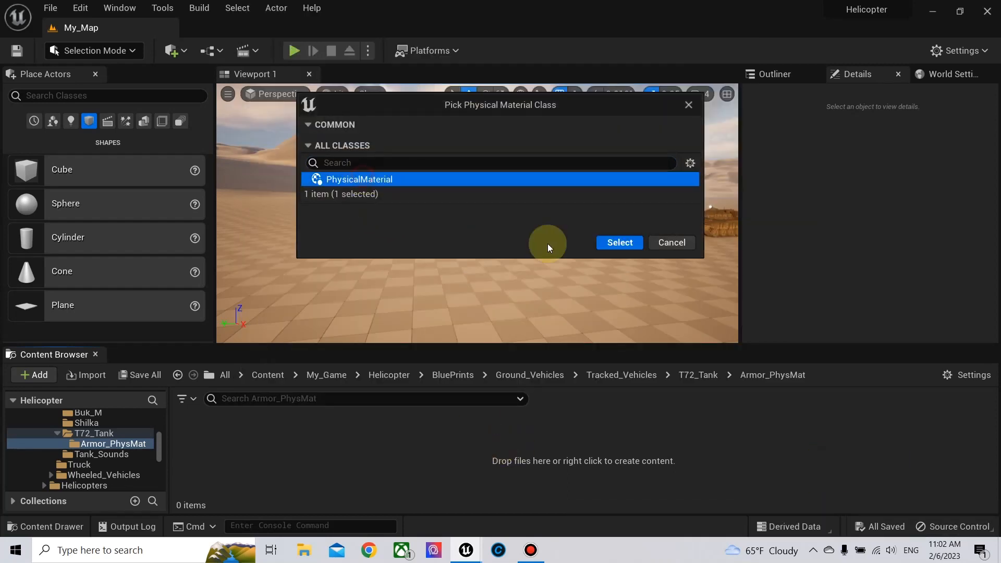
pyautogui.click(619, 243)
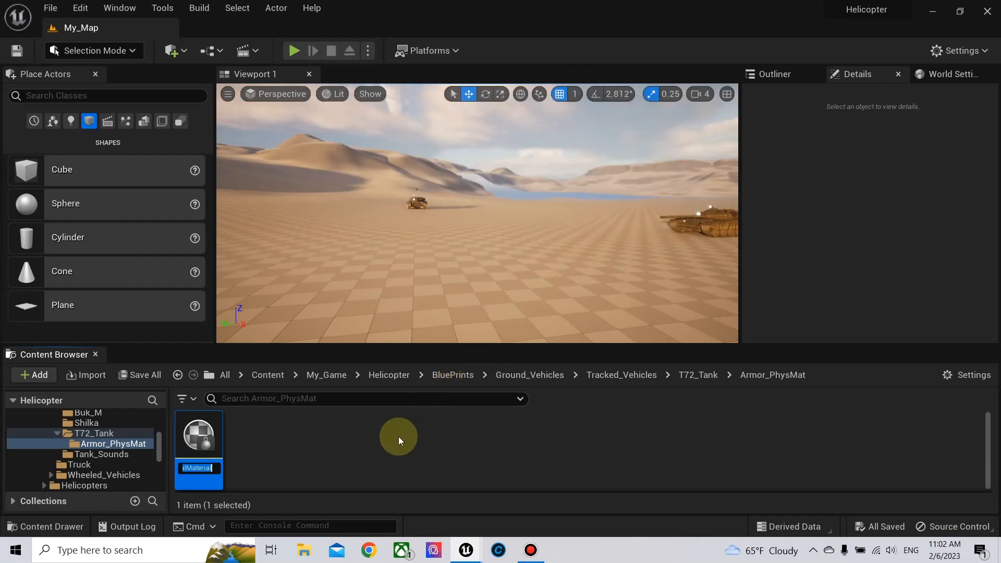
# Name the new physical material PM_FrontalArmor
pyautogui.write('PM')
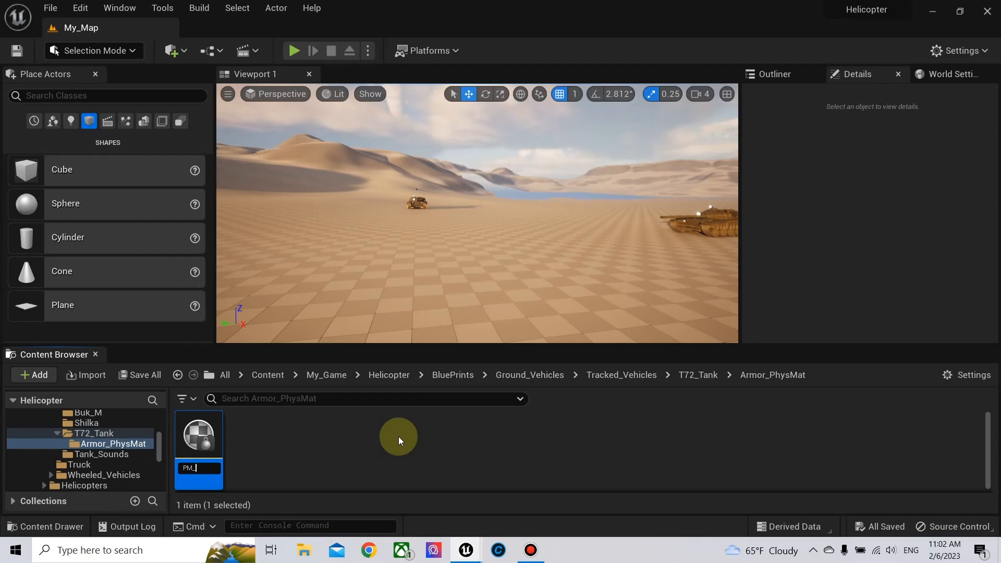
pyautogui.write('_Frontal')
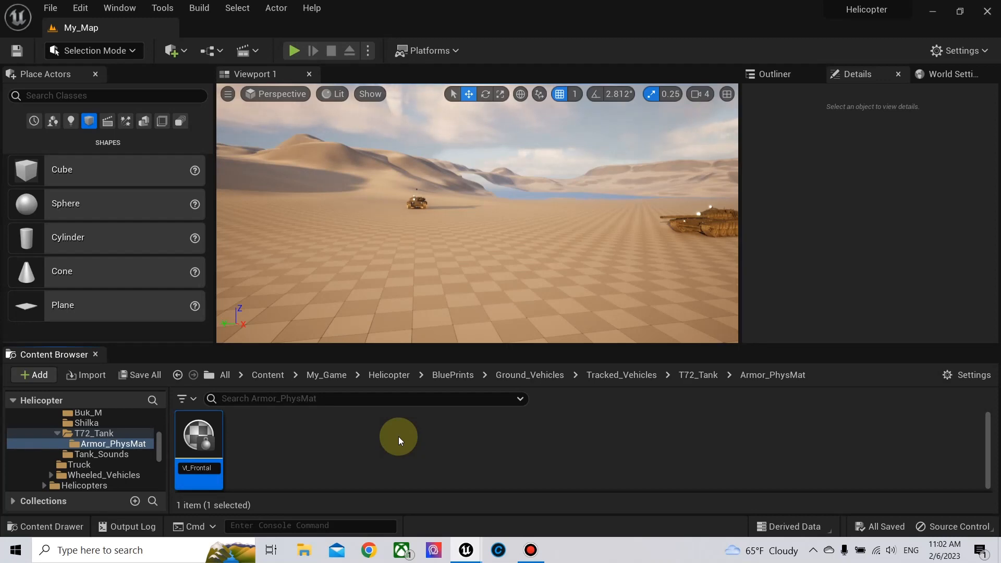
pyautogui.write('Armor')
pyautogui.press('Return')
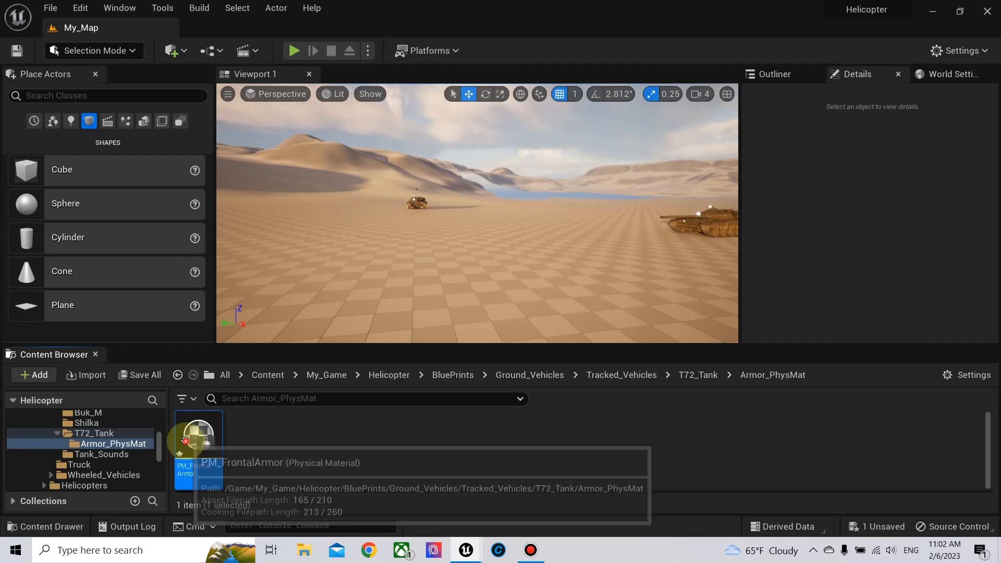
# Open PM_FrontalArmor, save it with its default properties, and return to the Armor_PhysMat folder
pyautogui.doubleClick(205, 436)
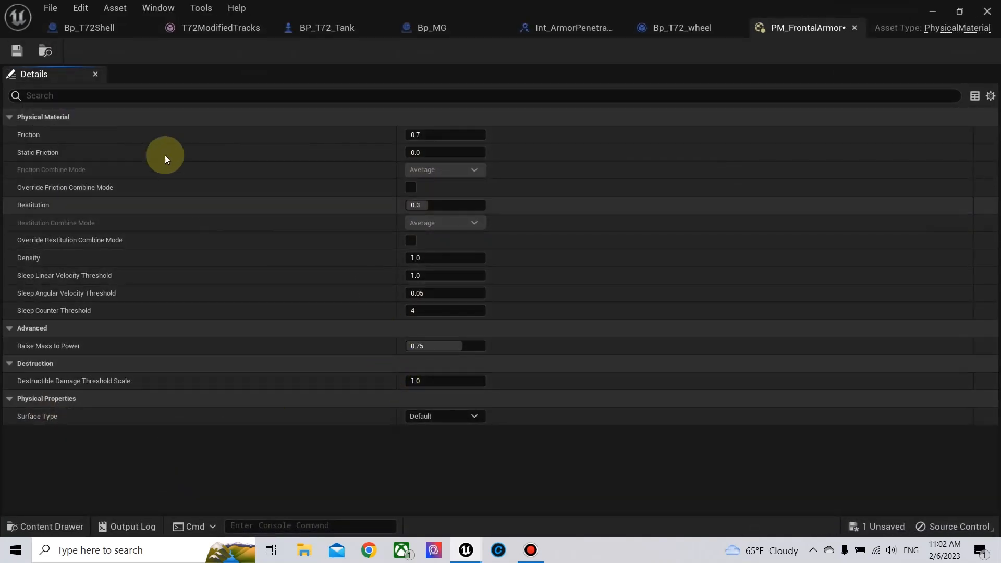
pyautogui.click(17, 51)
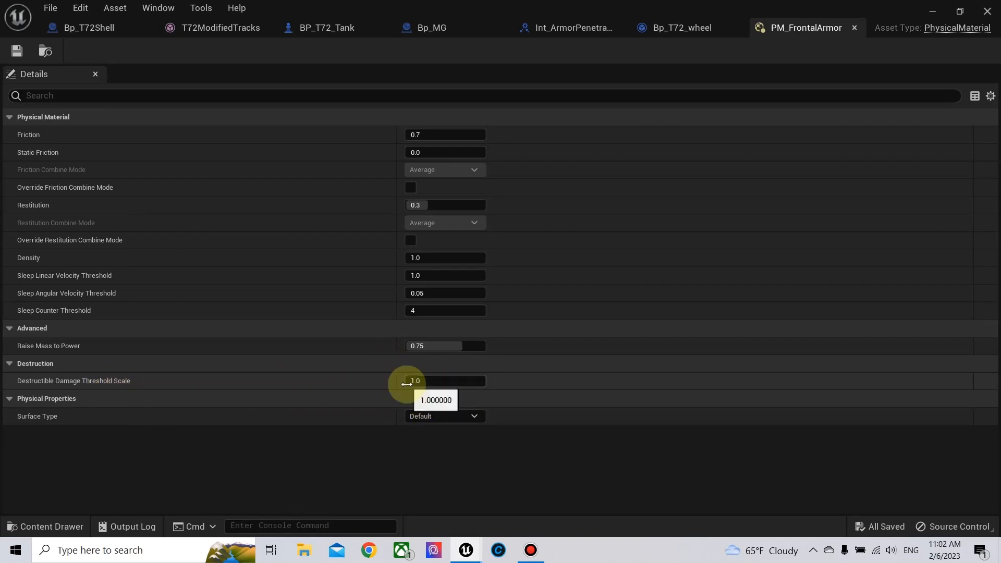
pyautogui.click(854, 27)
pyautogui.click(933, 9)
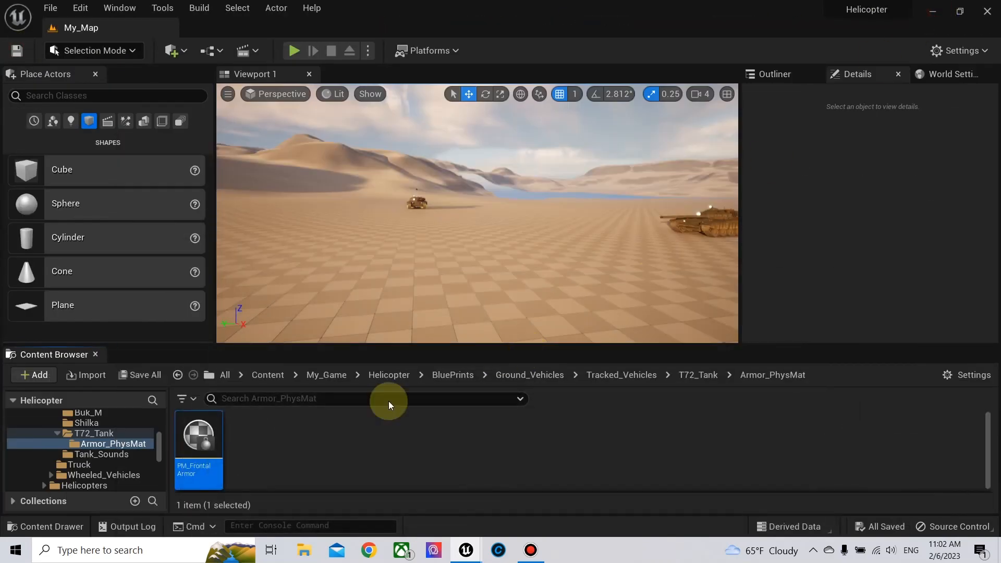
# Duplicate PM_FrontalArmor and name the copy PM_SideArmor
pyautogui.rightClick(198, 443)
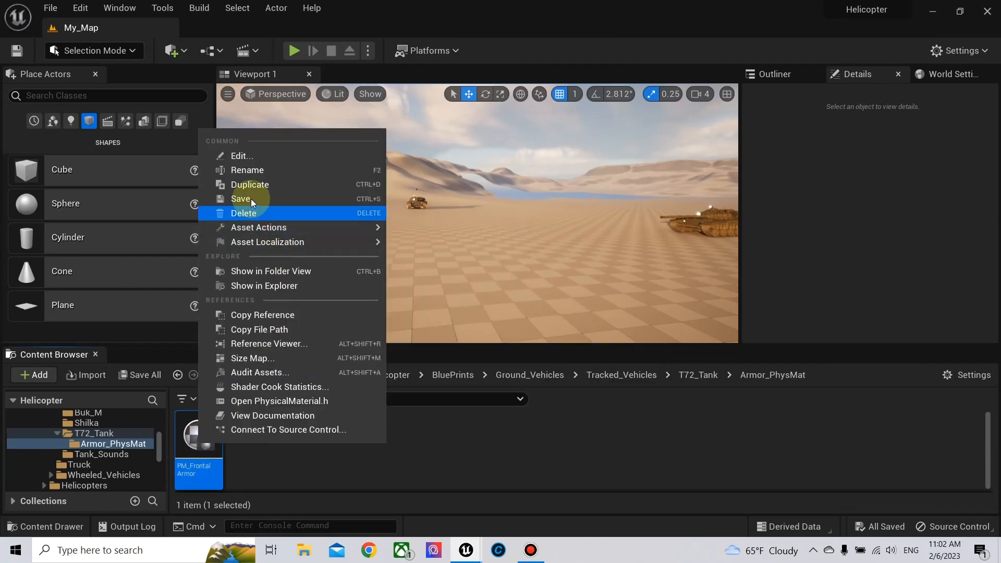
pyautogui.click(246, 184)
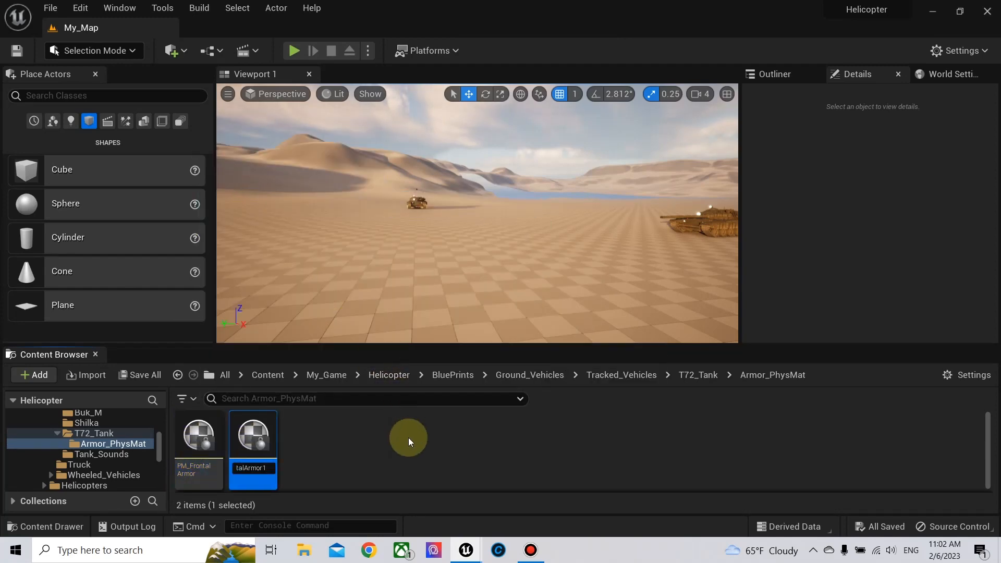
pyautogui.write('PM_F')
pyautogui.press('BackSpace')
pyautogui.write('SideA')
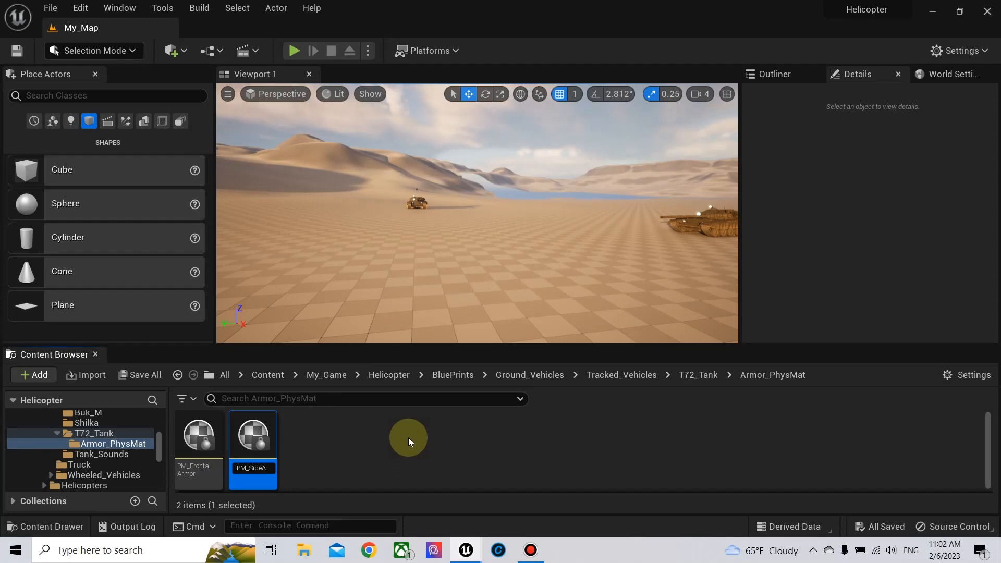
pyautogui.write('ror')
pyautogui.press('BackSpace')
pyautogui.press('BackSpace')
pyautogui.write('mo')
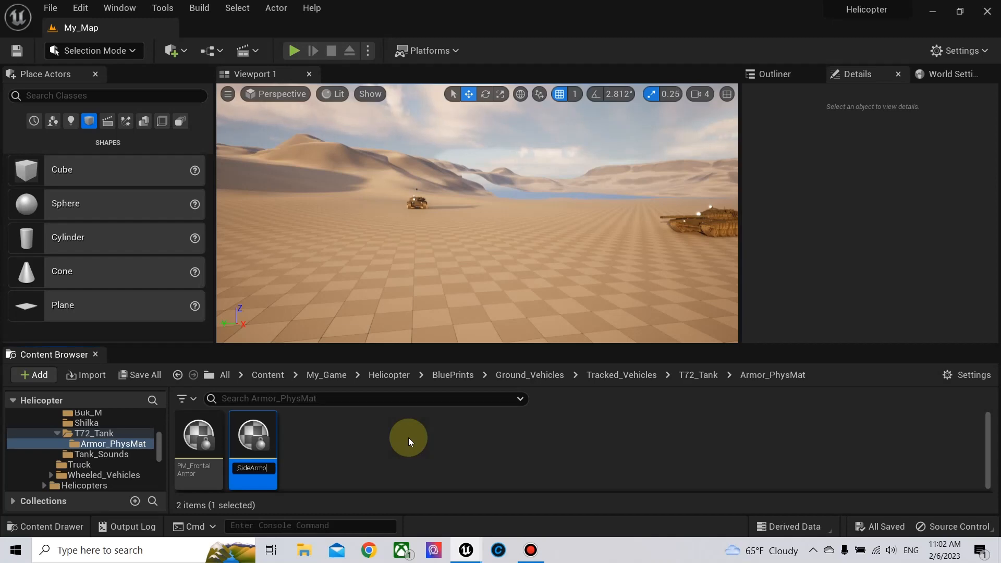
pyautogui.write('r')
pyautogui.press('Return')
# Set PM_SideArmor's Destructible Damage Threshold Scale to 0.5, then save and close the asset
pyautogui.doubleClick(258, 446)
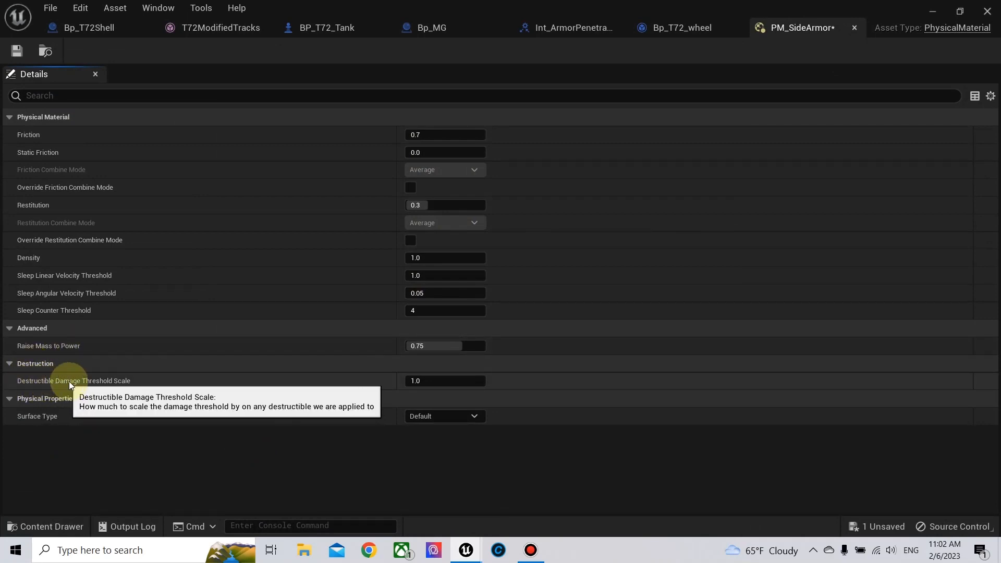
pyautogui.click(439, 382)
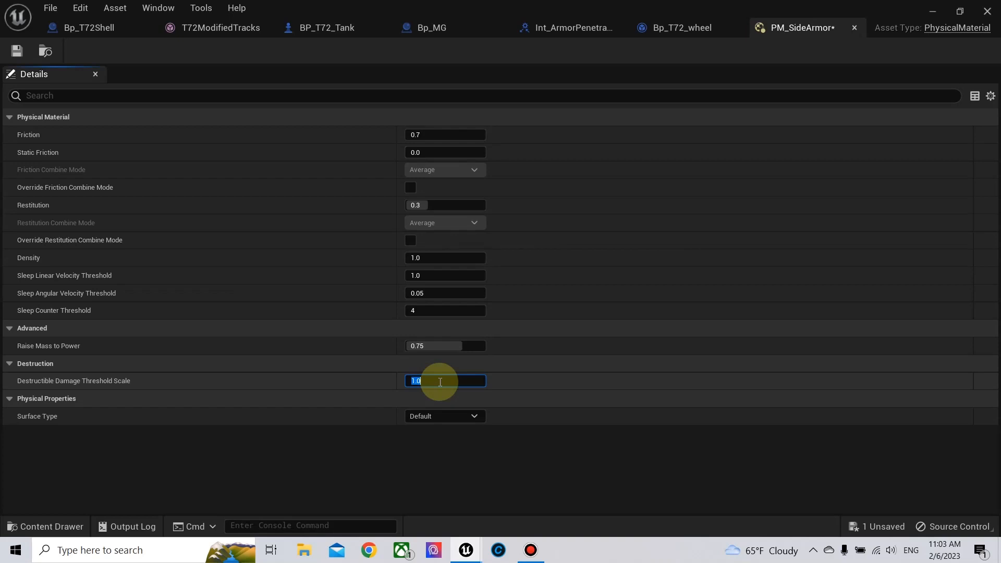
pyautogui.press('BackSpace')
pyautogui.write('.5')
pyautogui.press('Return')
pyautogui.click(18, 51)
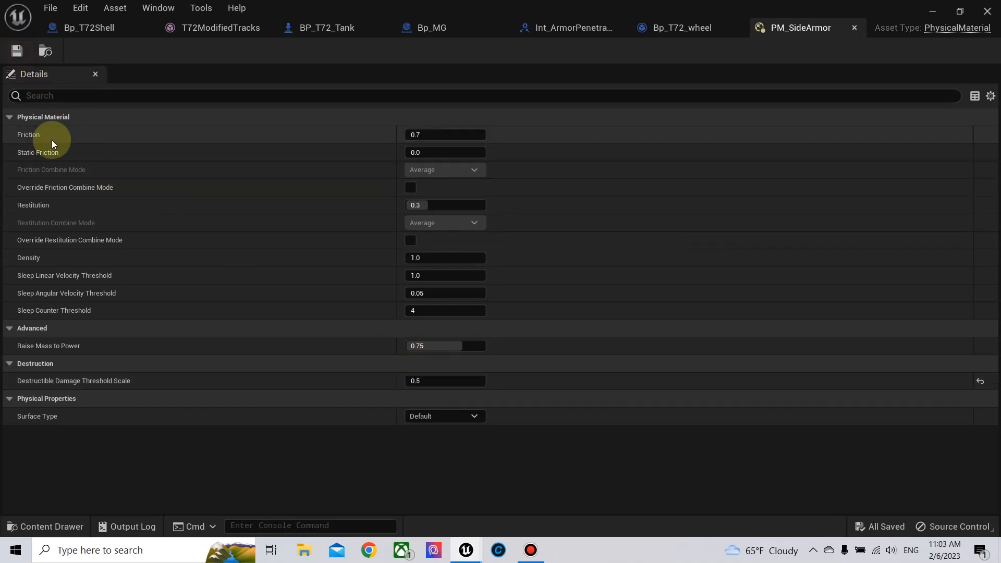
pyautogui.click(856, 27)
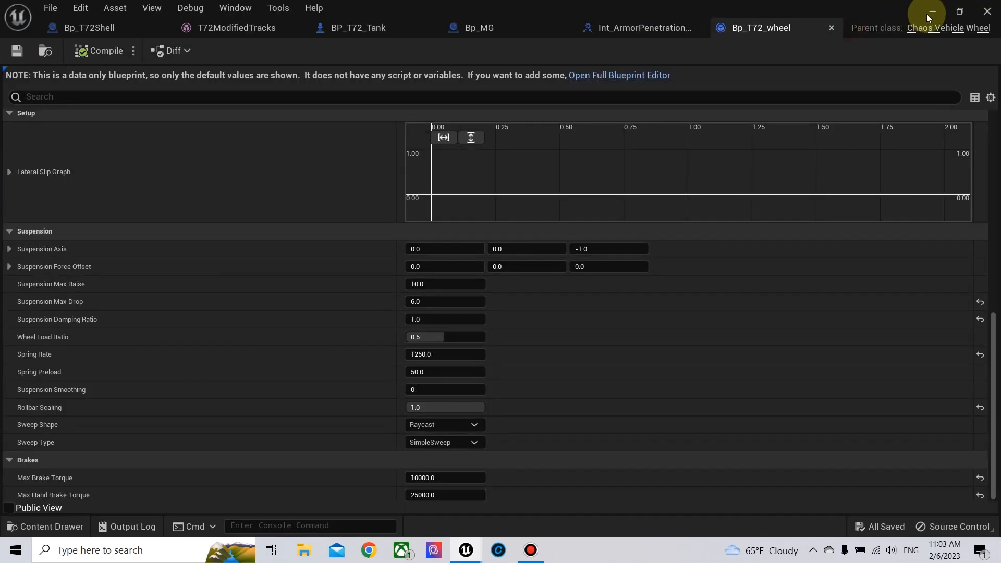
pyautogui.click(930, 11)
# Duplicate PM_SideArmor and name the copy PM_RearArmor
pyautogui.rightClick(251, 439)
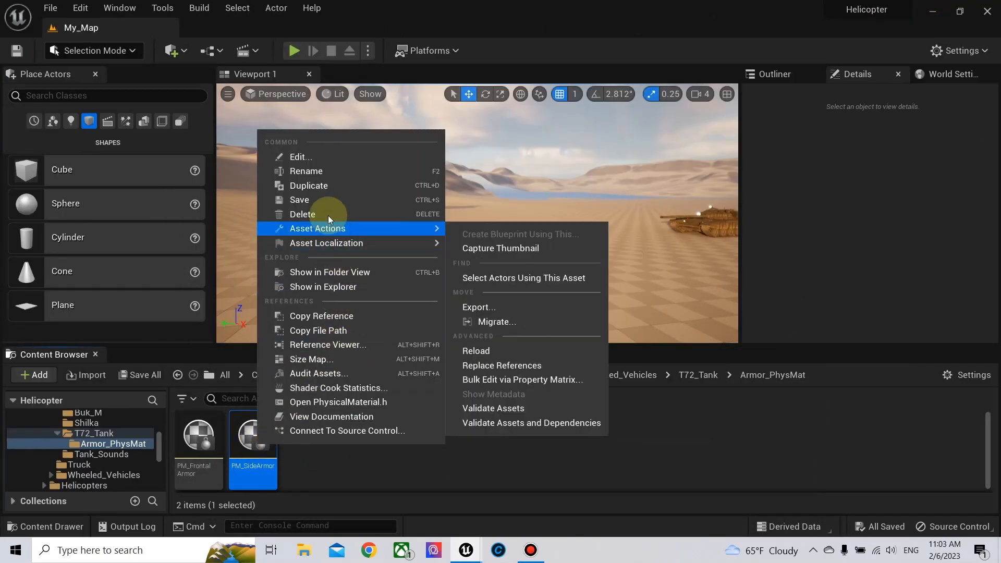
pyautogui.click(328, 187)
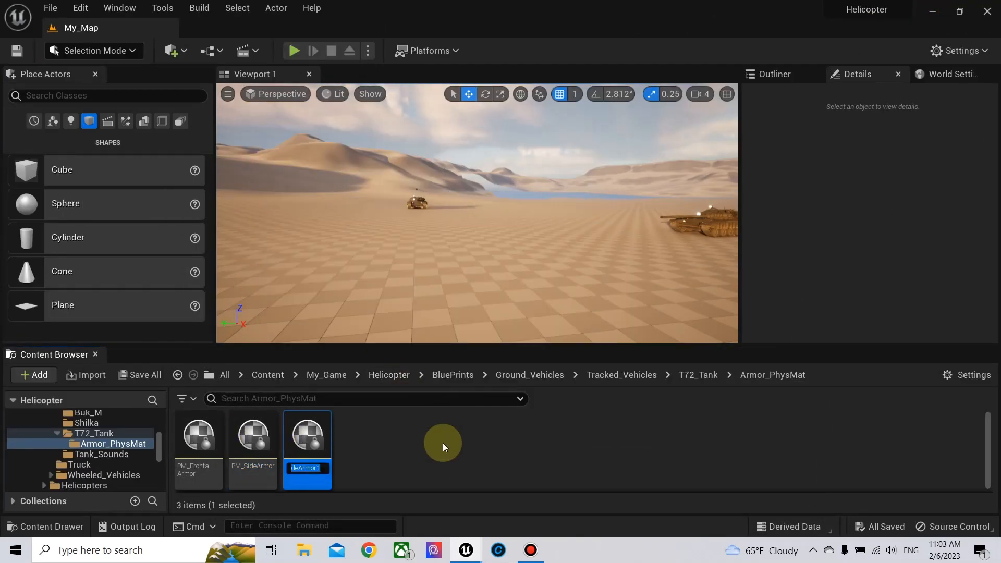
pyautogui.press('Right')
pyautogui.press('BackSpace')
pyautogui.press('BackSpace')
pyautogui.press('BackSpace')
pyautogui.press('BackSpace')
pyautogui.press('BackSpace')
pyautogui.press('BackSpace')
pyautogui.press('BackSpace')
pyautogui.press('BackSpace')
pyautogui.press('BackSpace')
pyautogui.press('BackSpace')
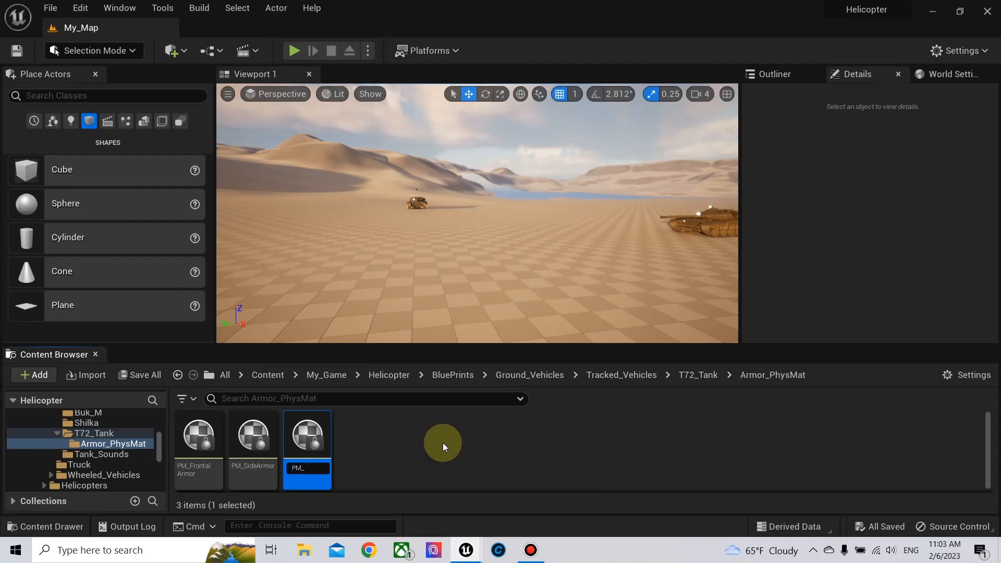
pyautogui.write('RearArmo')
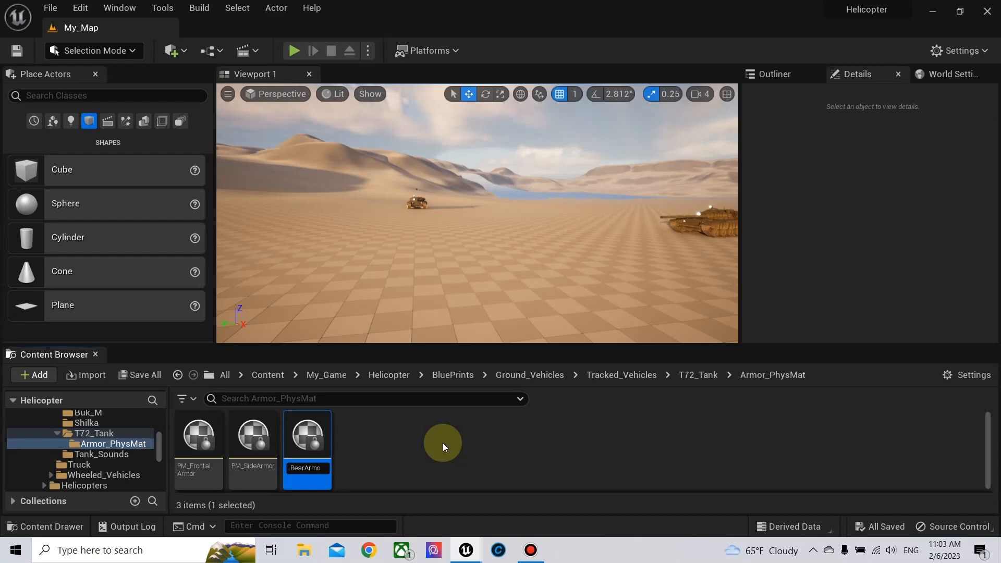
pyautogui.write('r')
pyautogui.press('Return')
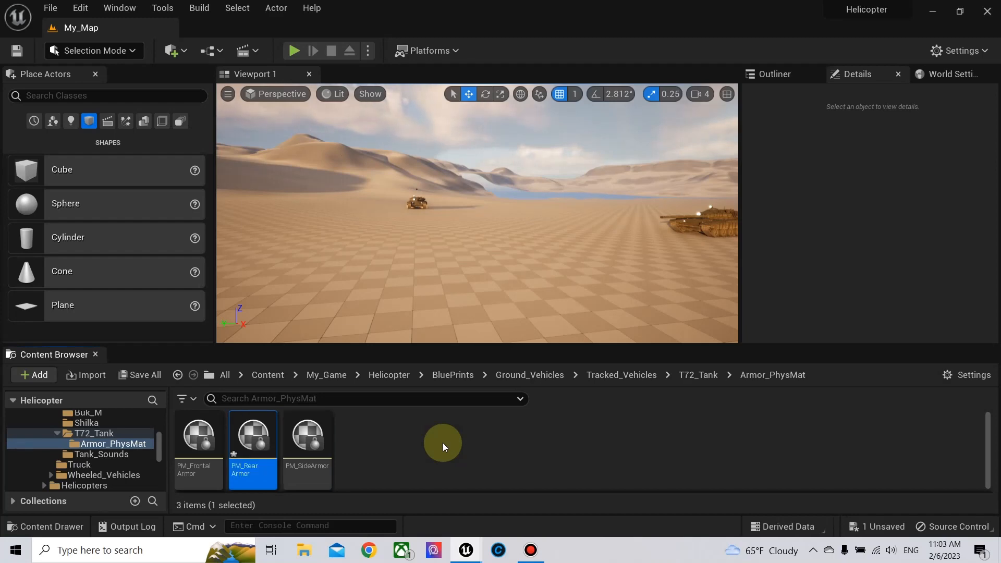
# Set PM_RearArmor's Destructible Damage Threshold Scale to 0.25, then save and close the asset
pyautogui.doubleClick(252, 449)
pyautogui.click(447, 383)
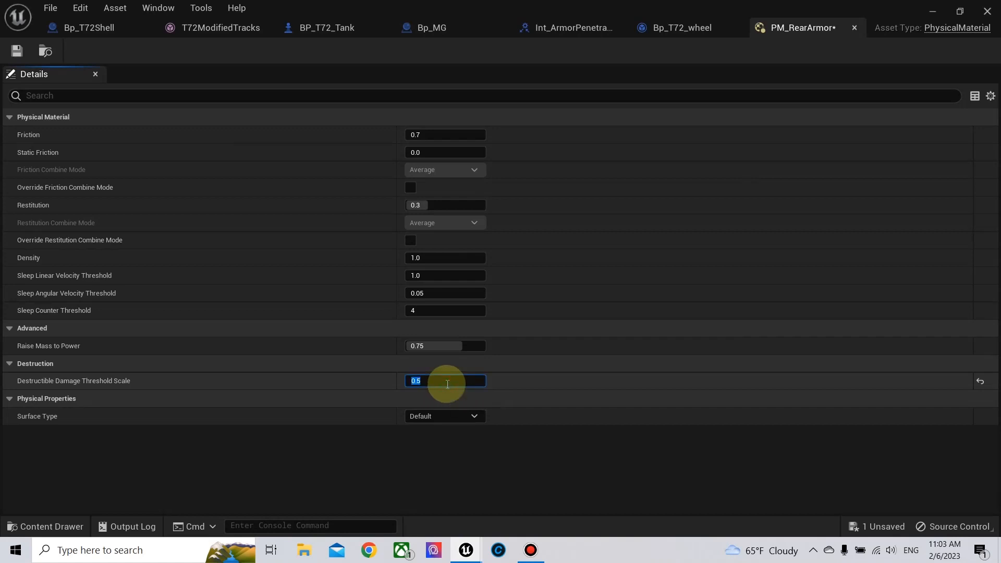
pyautogui.write('0.25')
pyautogui.press('Return')
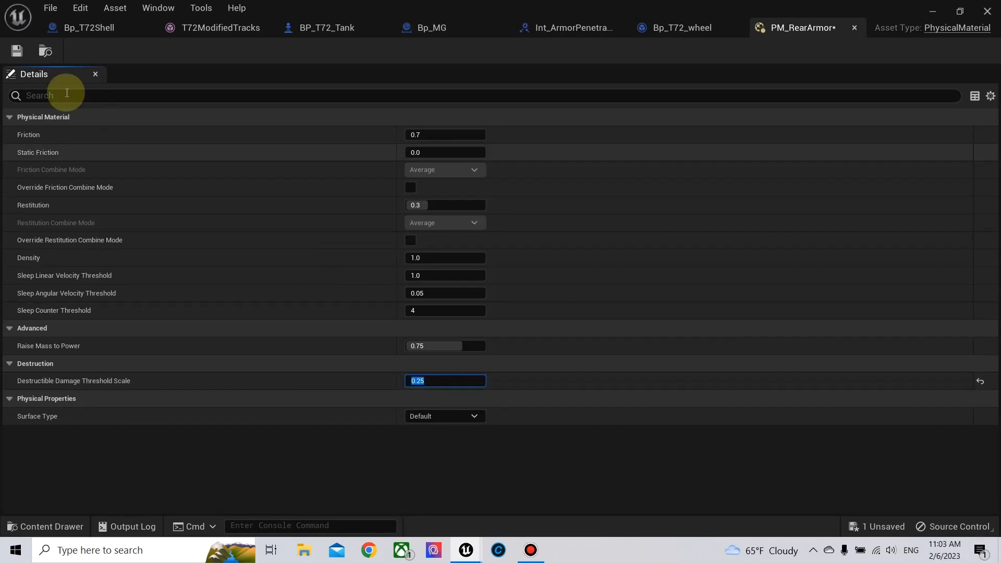
pyautogui.click(17, 50)
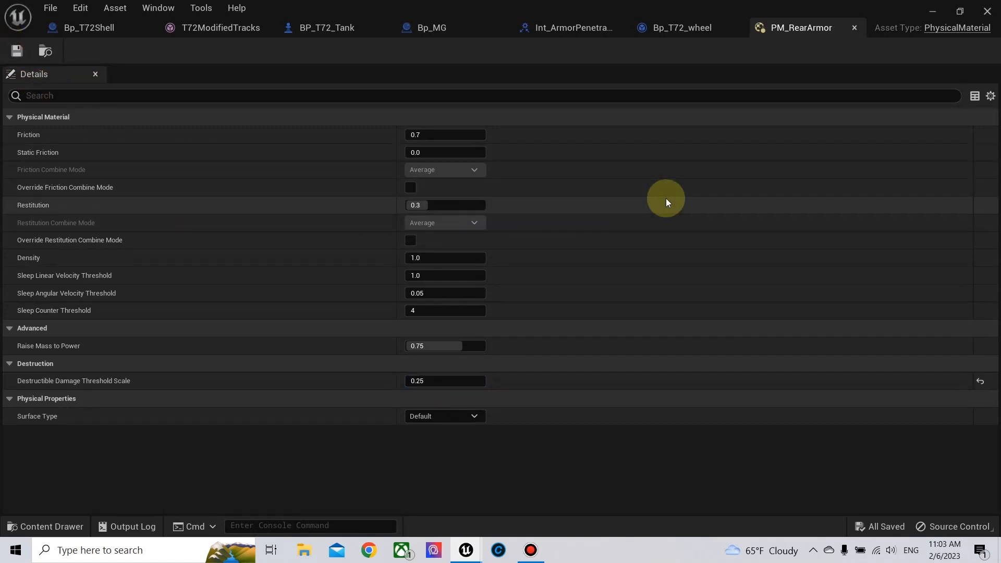
pyautogui.click(854, 29)
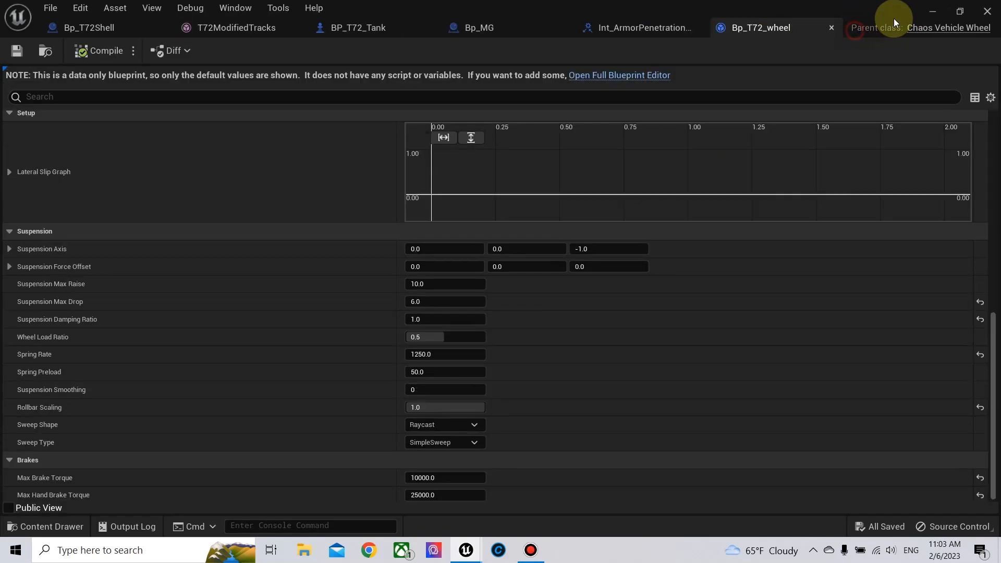
pyautogui.click(933, 15)
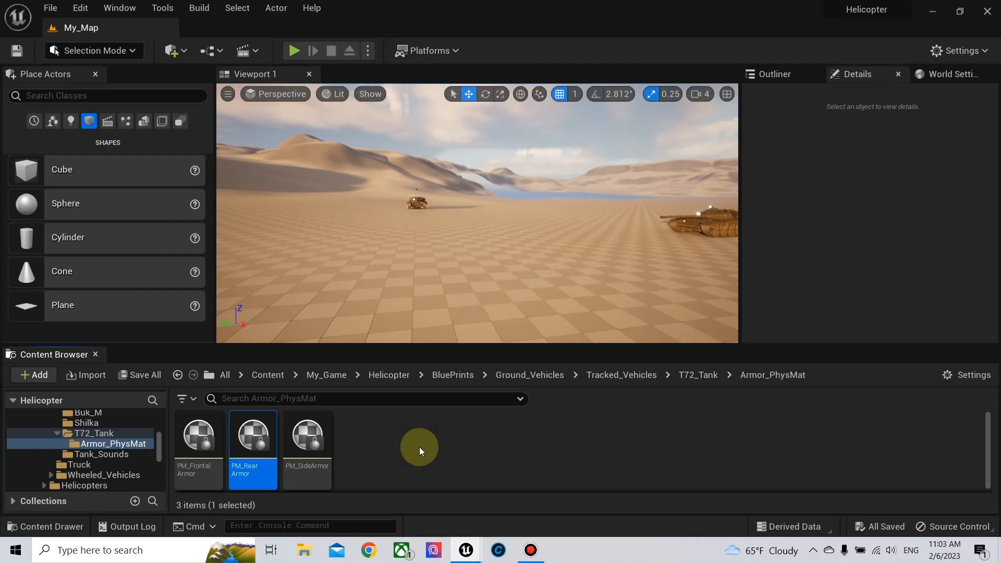
# Duplicate PM_SideArmor and name the copy PM_TurretArmor
pyautogui.rightClick(361, 449)
pyautogui.click(309, 440)
pyautogui.rightClick(308, 439)
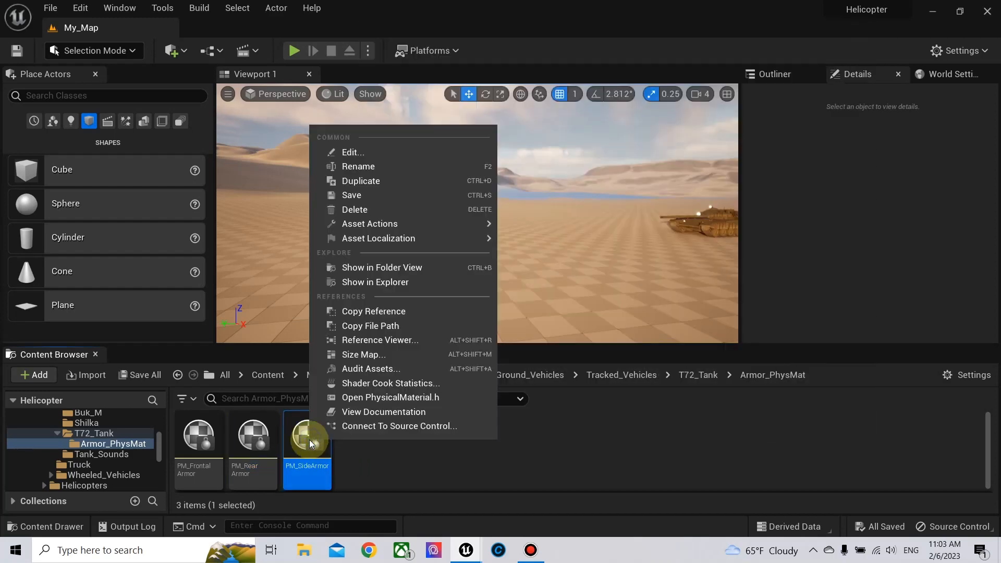
pyautogui.click(380, 181)
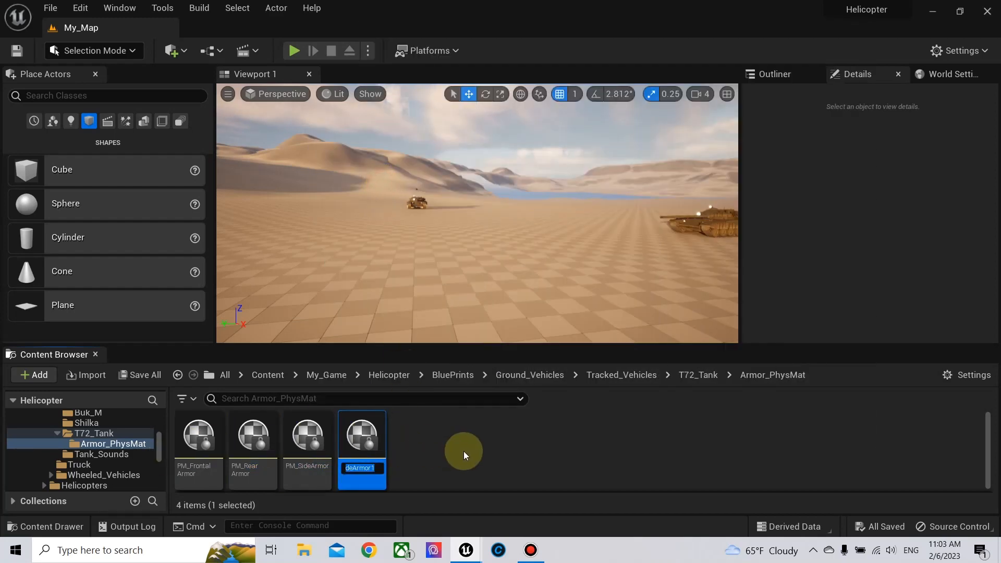
pyautogui.write('PM_Side')
pyautogui.press('BackSpace')
pyautogui.press('BackSpace')
pyautogui.press('BackSpace')
pyautogui.press('BackSpace')
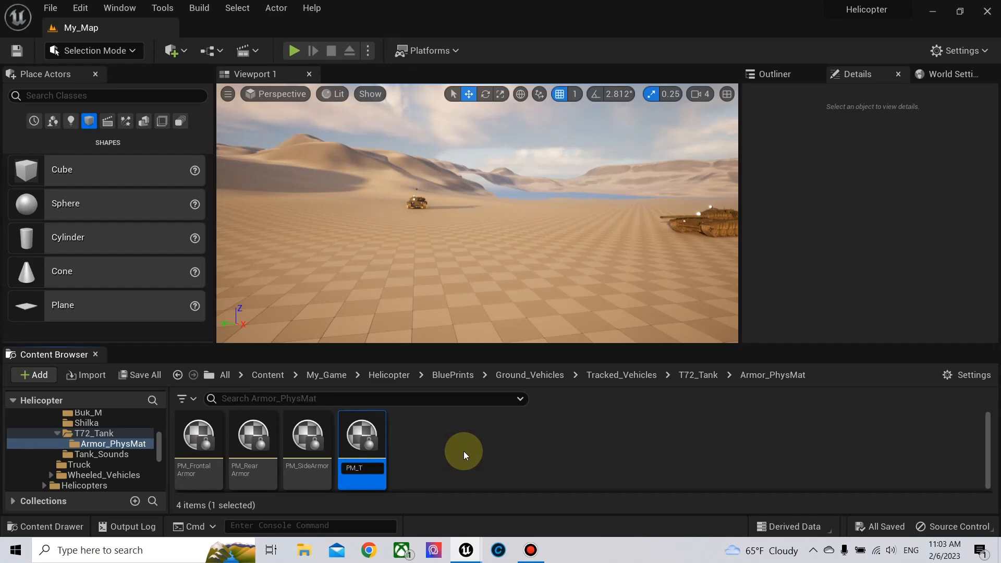
pyautogui.write('Turret')
pyautogui.write('Armopr')
pyautogui.press('BackSpace')
pyautogui.press('BackSpace')
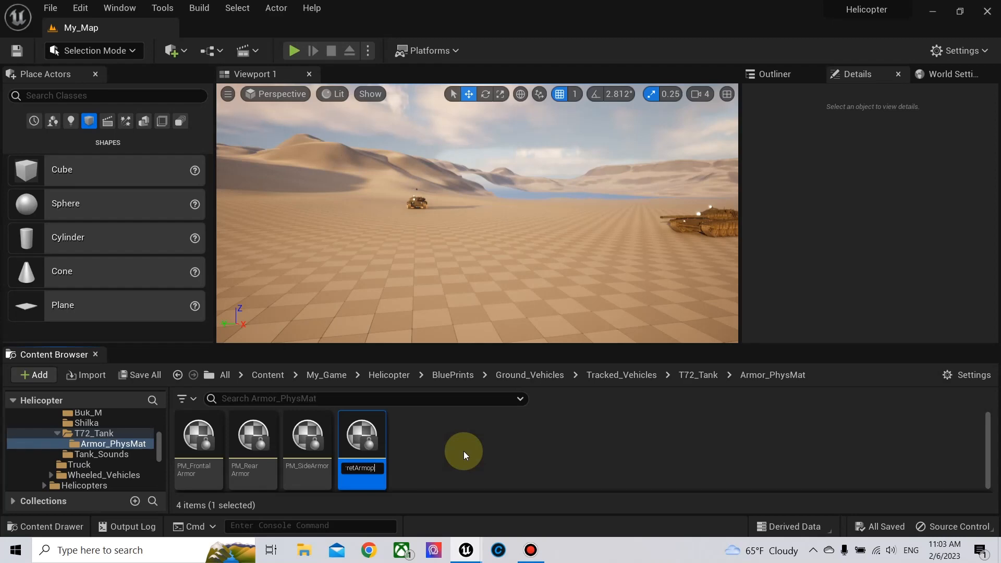
pyautogui.write('r')
pyautogui.press('Return')
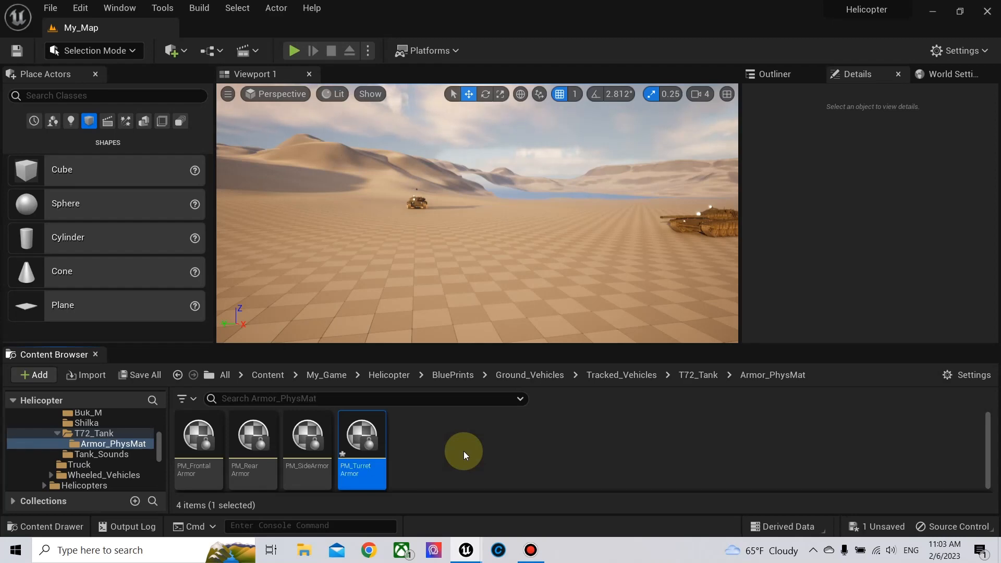
# Set PM_TurretArmor's Destructible Damage Threshold Scale to 1.5, then save and close the asset
pyautogui.doubleClick(356, 444)
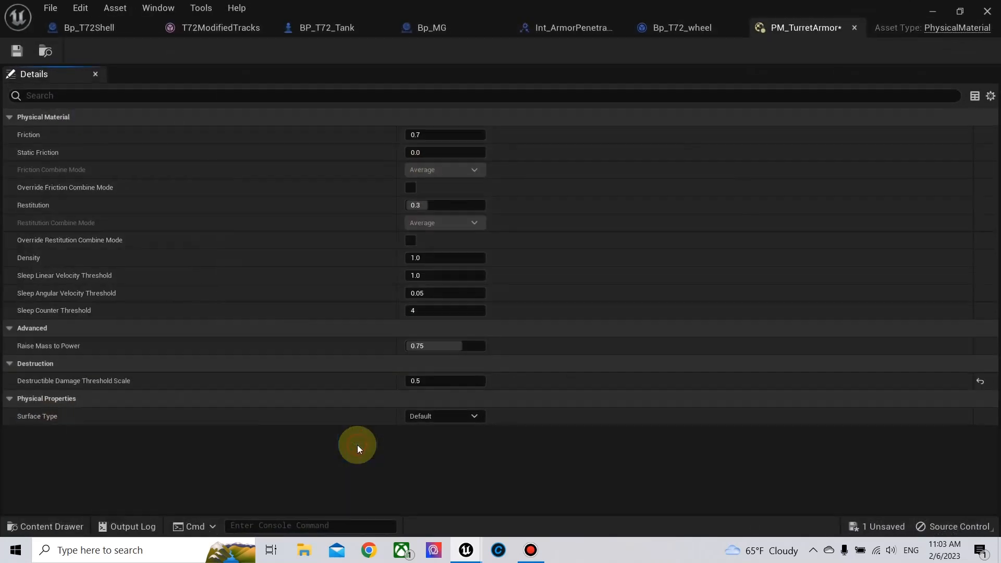
pyautogui.click(430, 381)
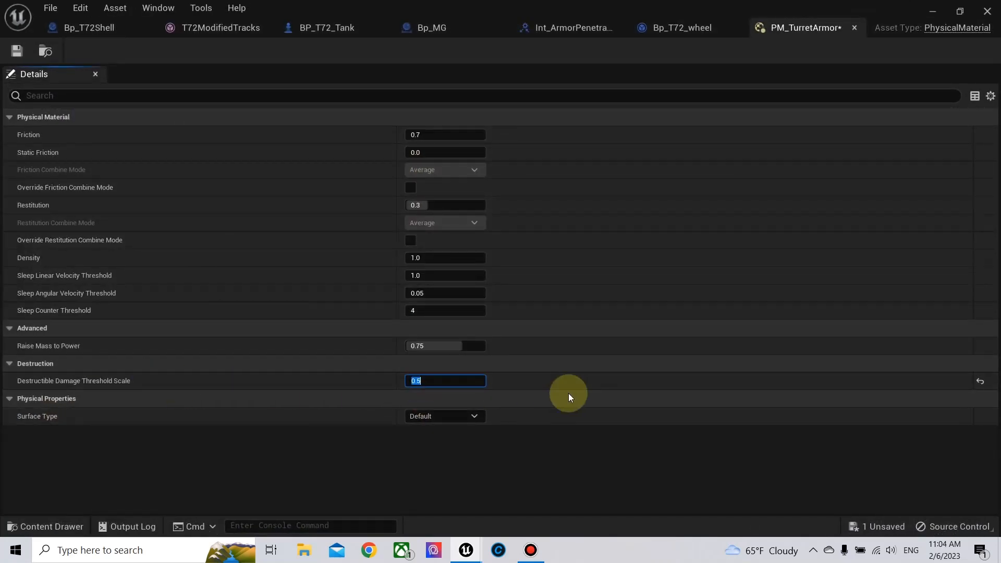
pyautogui.write('1.25')
pyautogui.press('Return')
pyautogui.write('1.5')
pyautogui.press('Return')
pyautogui.click(17, 51)
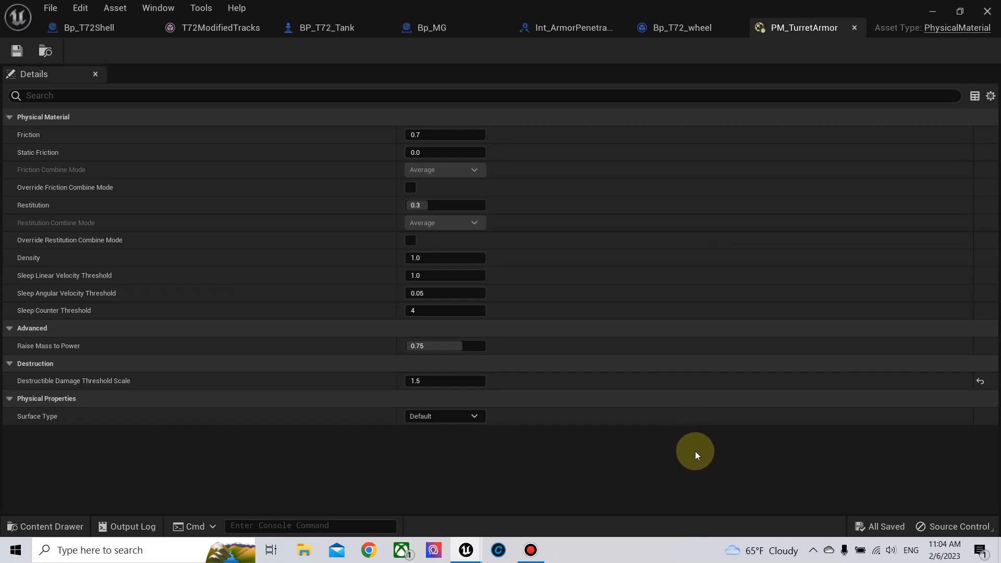
pyautogui.click(854, 27)
# Switch to the T72ModifiedTracks physics asset and hide the bones in its skeleton tree so only physics bodies are listed
pyautogui.click(931, 14)
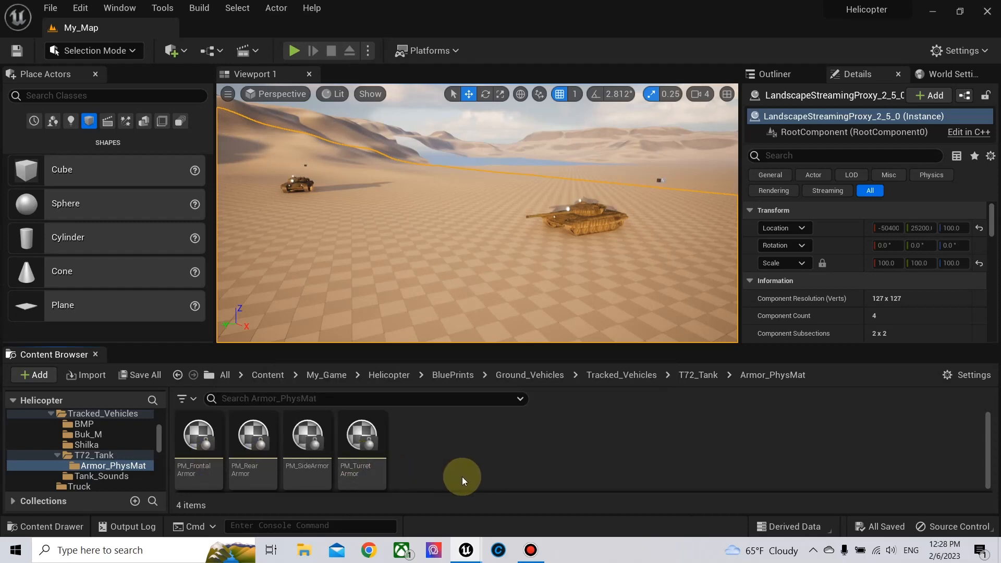
pyautogui.click(466, 545)
pyautogui.click(547, 469)
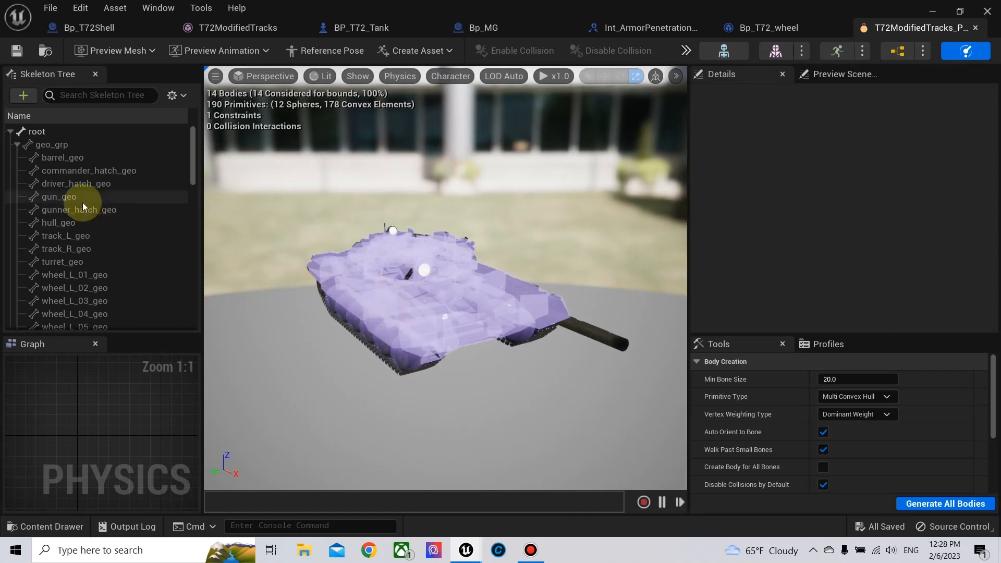
pyautogui.scroll(-10, 82, 202)
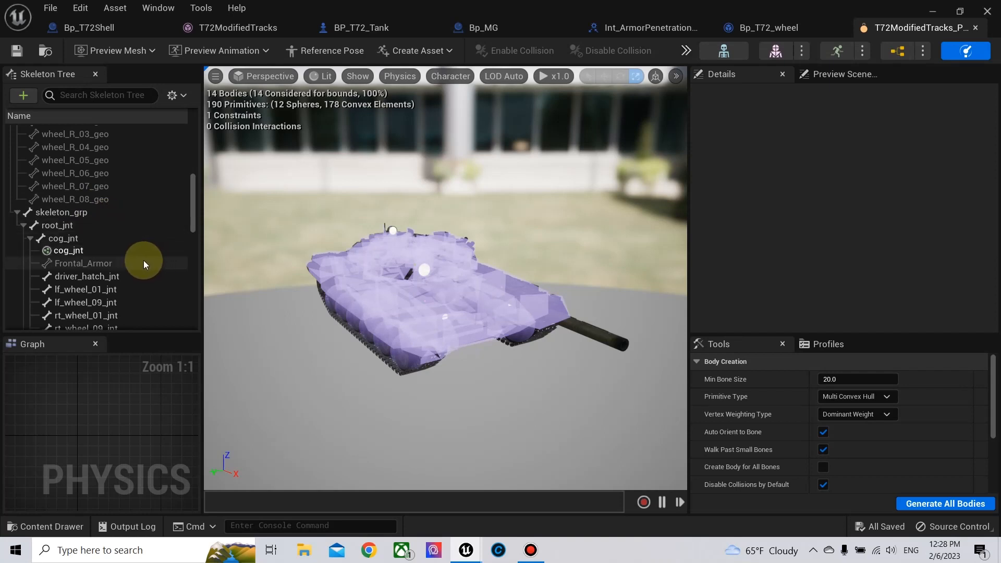
pyautogui.scroll(-10, 143, 260)
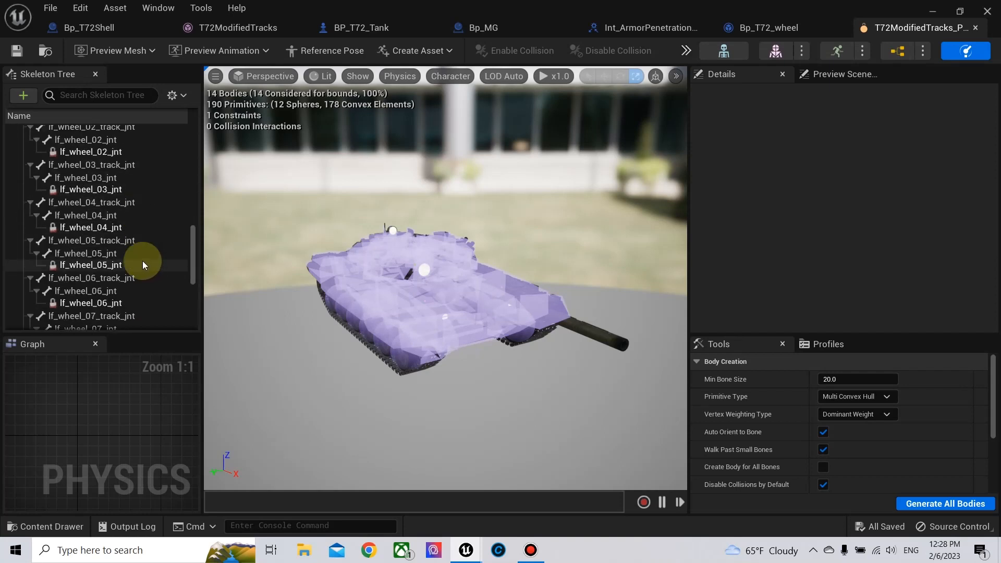
pyautogui.scroll(-2, 142, 260)
pyautogui.click(172, 95)
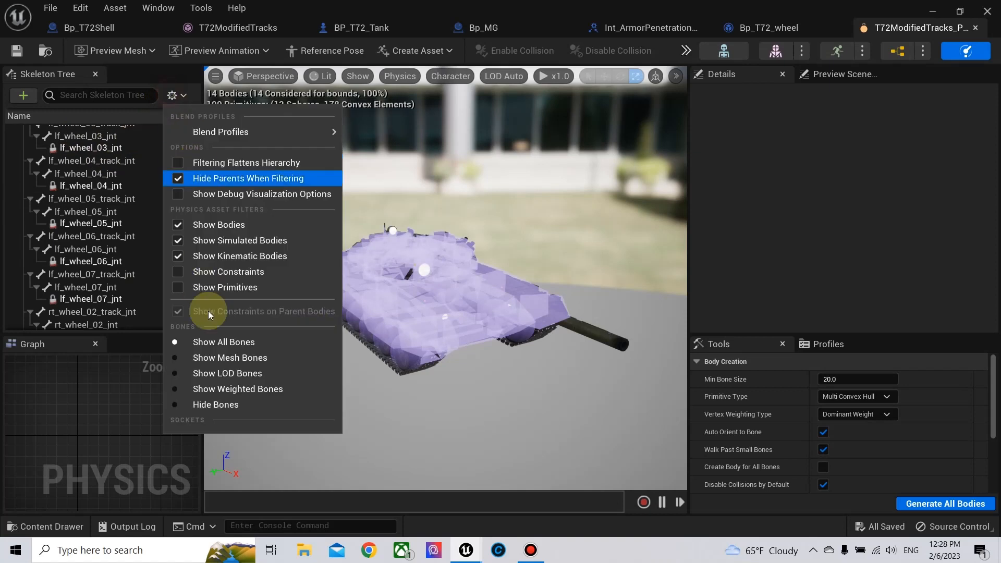
pyautogui.click(226, 405)
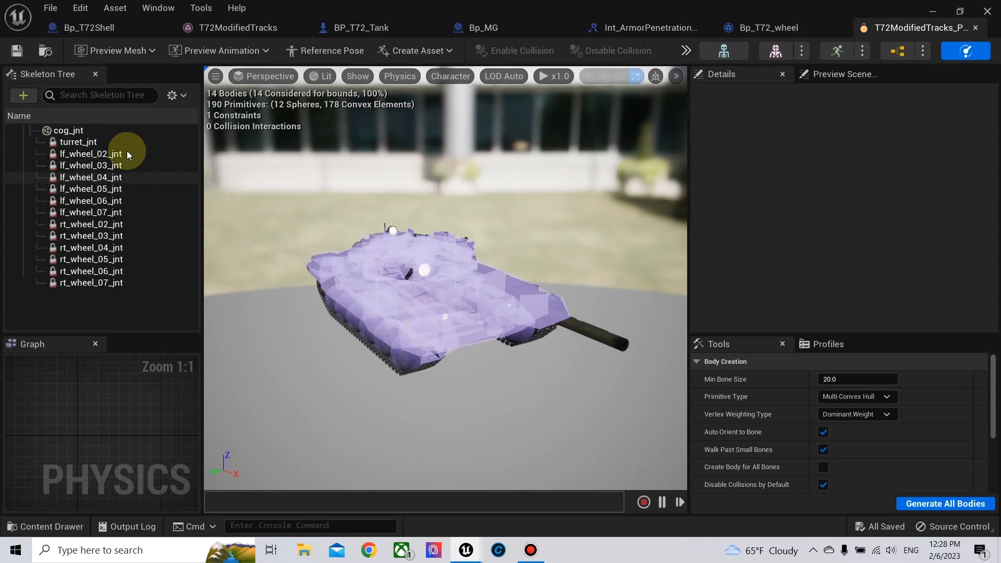
# Select the cog_jnt body and inspect its collision shapes around the hull, then select the turret_jnt body
pyautogui.click(82, 133)
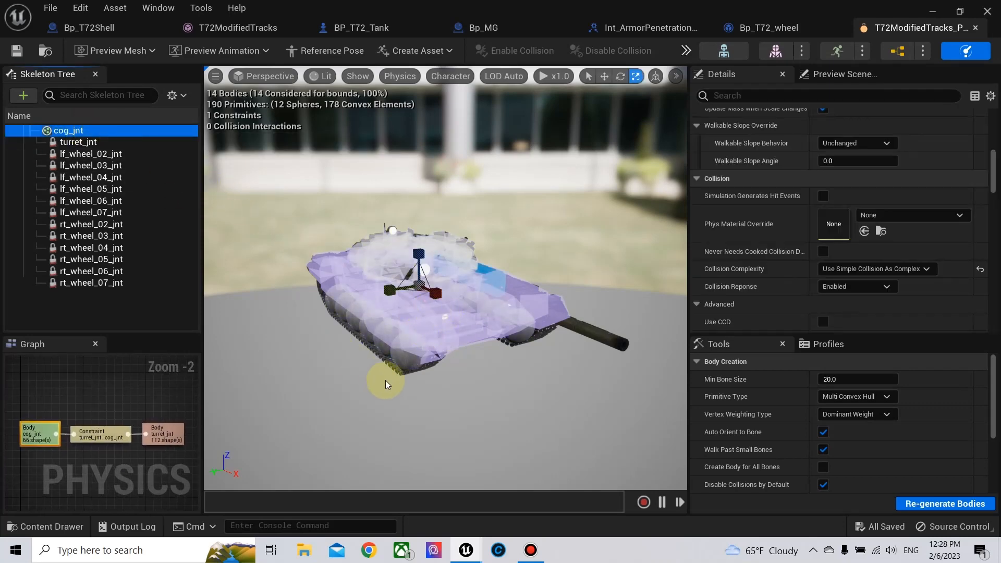
pyautogui.press('d')
pyautogui.moveTo(487, 384); pyautogui.dragTo(555, 391, button='right')
pyautogui.press('w')
pyautogui.press('s')
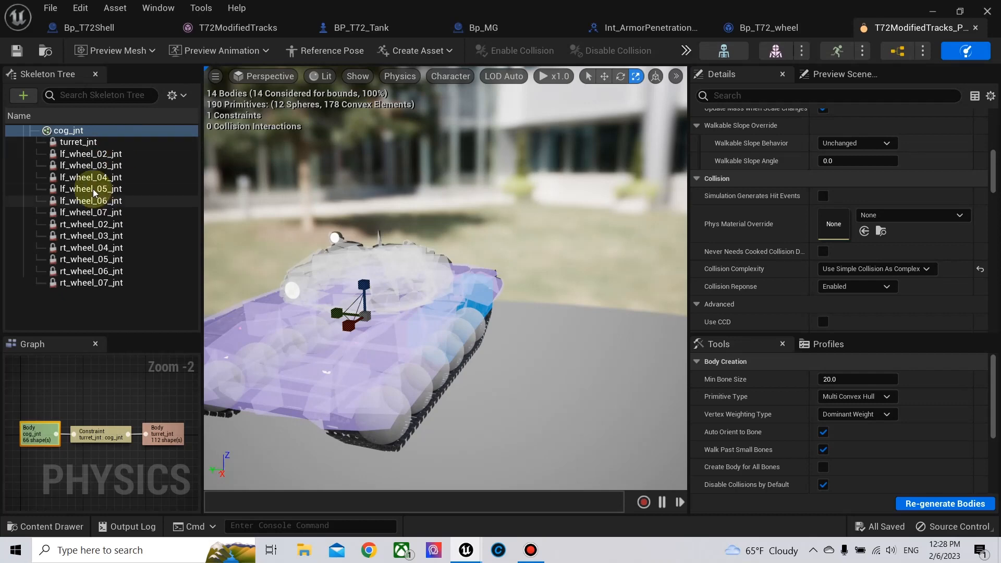
pyautogui.click(79, 142)
# Show all bones in the skeleton tree and examine the geometry bones listed under geo_grp
pyautogui.click(170, 99)
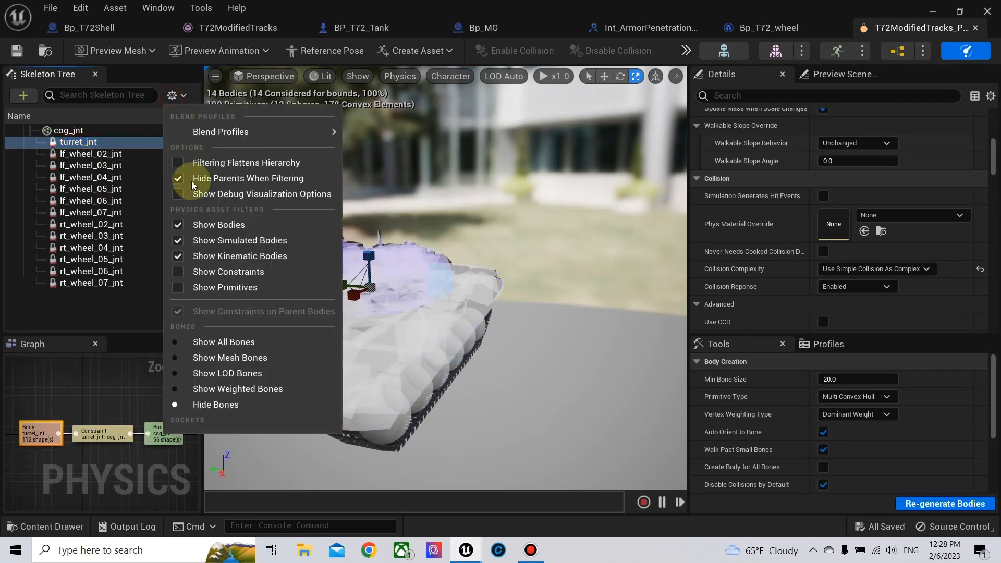
pyautogui.click(230, 341)
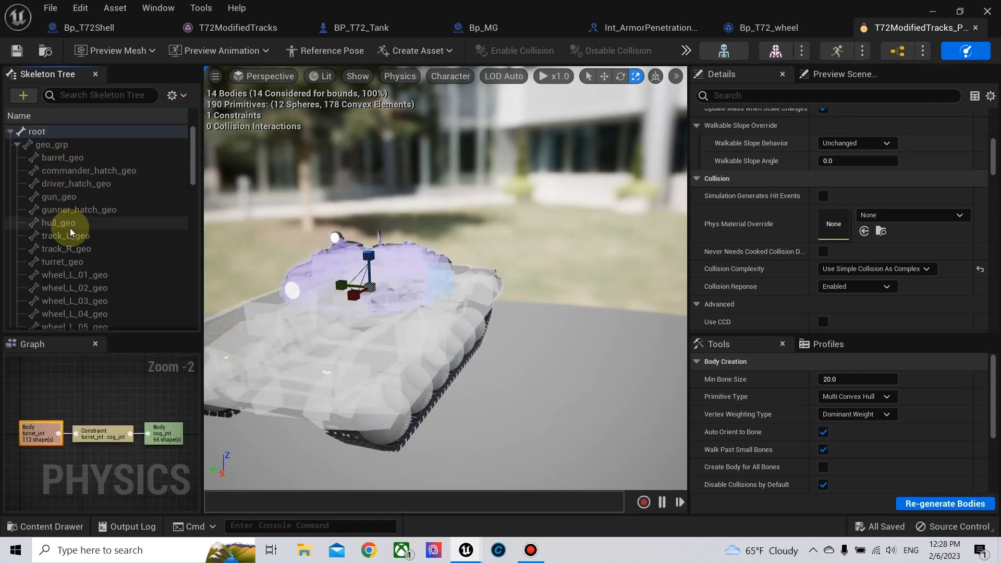
pyautogui.scroll(-4, 73, 237)
pyautogui.scroll(-3, 73, 238)
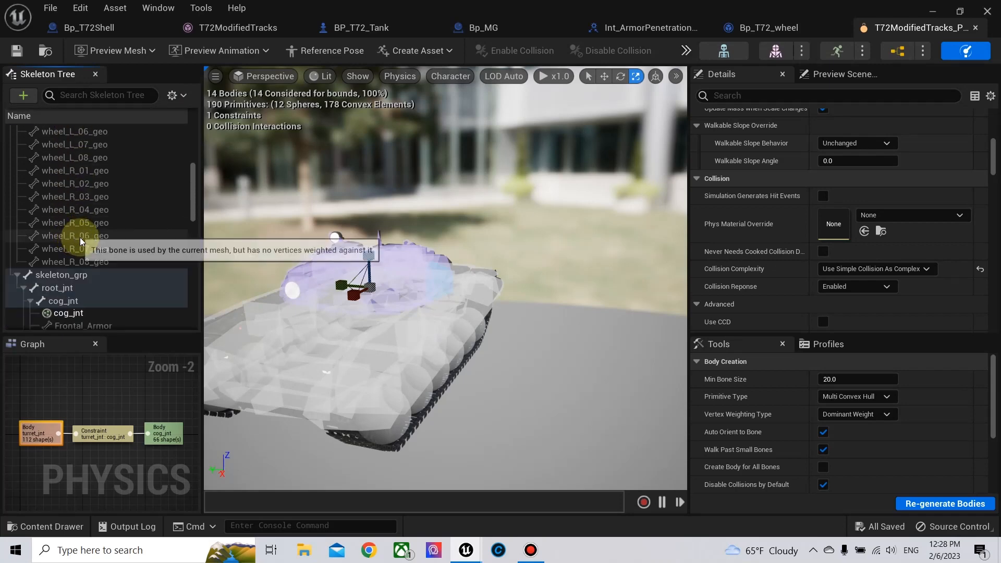
pyautogui.scroll(5, 83, 241)
pyautogui.scroll(2, 83, 237)
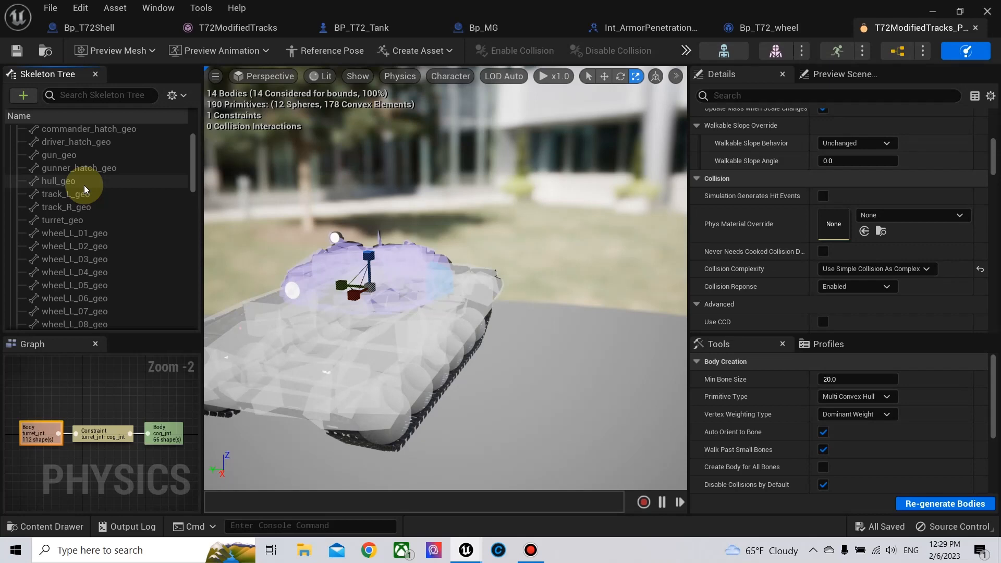
pyautogui.scroll(-8, 83, 186)
pyautogui.scroll(7, 84, 185)
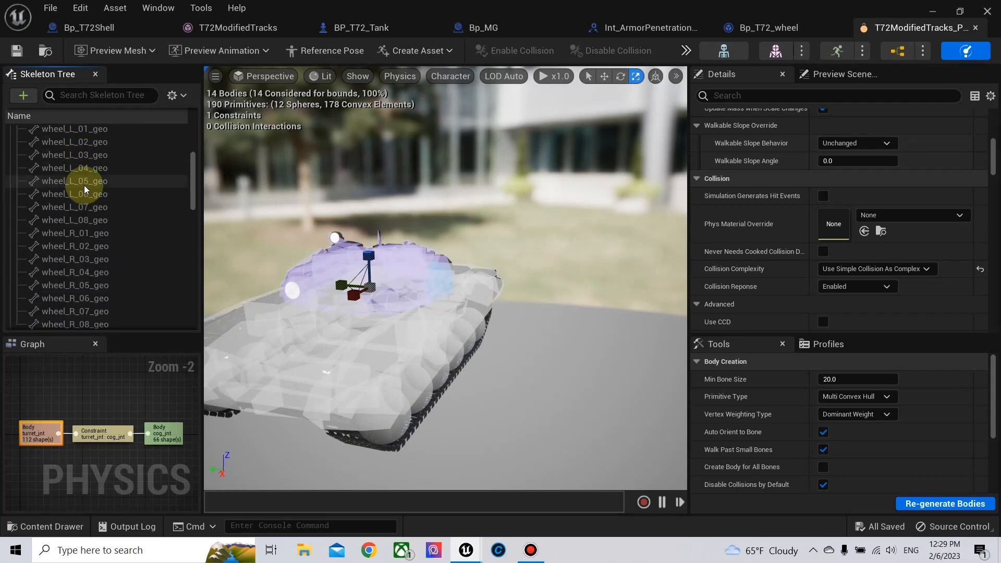
pyautogui.scroll(5, 83, 185)
pyautogui.scroll(-8, 118, 161)
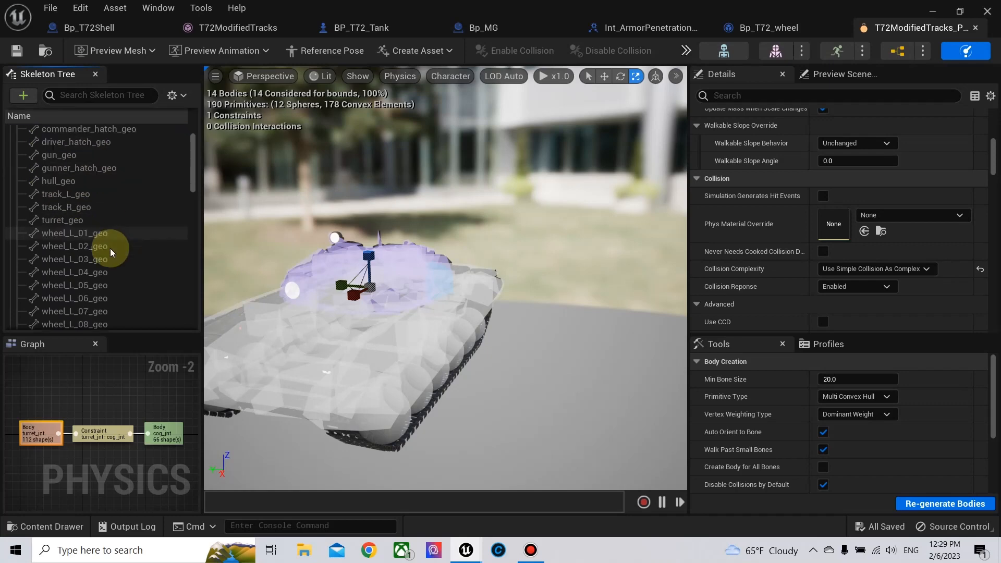
# Review the tank's bone hierarchy from root down to turret_jnt, then hide the bones in the skeleton tree again
pyautogui.moveTo(623, 375); pyautogui.dragTo(576, 385, button='right')
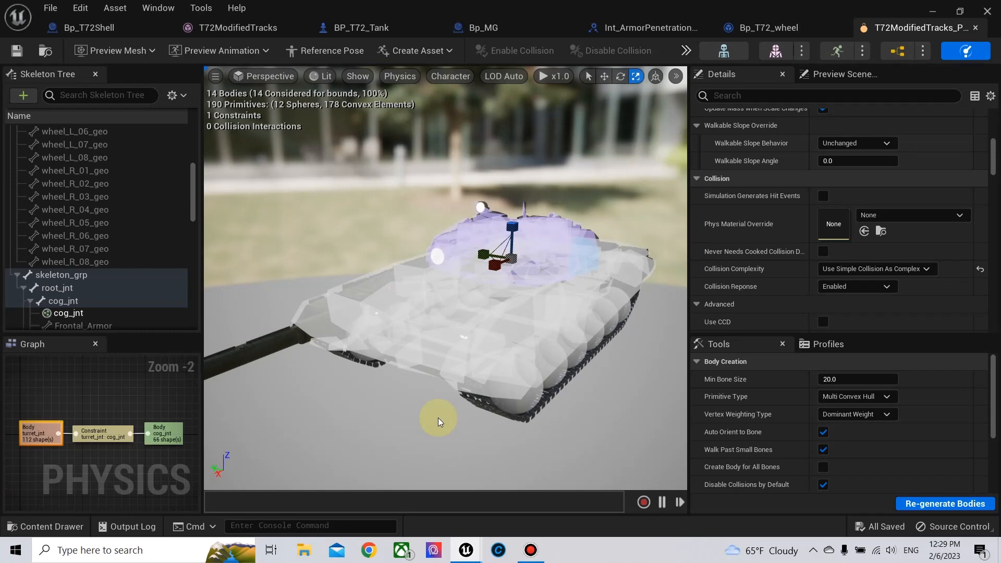
pyautogui.scroll(5, 140, 253)
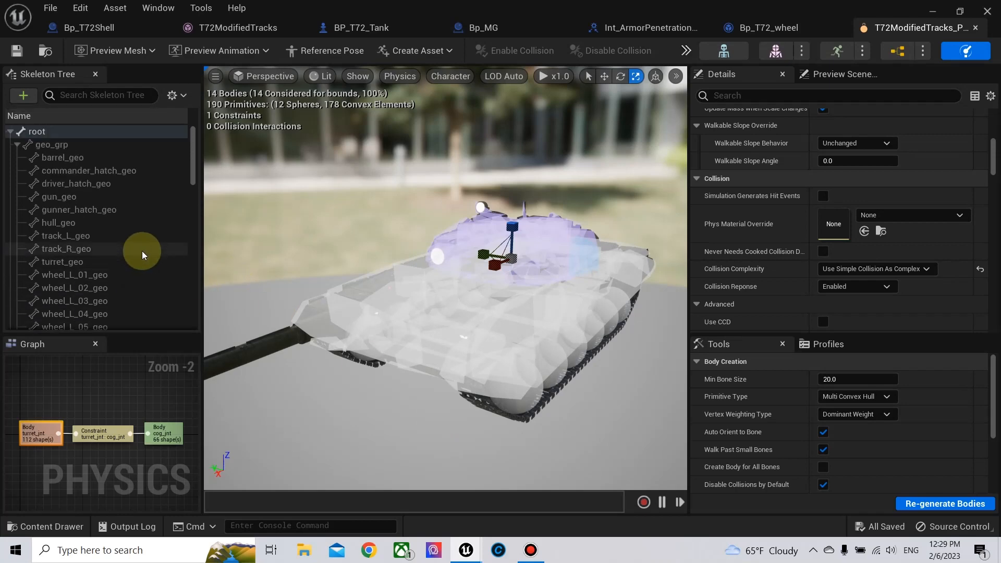
pyautogui.moveTo(392, 417)
pyautogui.mouseDown(button='right')
pyautogui.moveTo(453, 430)
pyautogui.moveTo(396, 427)
pyautogui.moveTo(393, 415)
pyautogui.mouseUp(button='right')
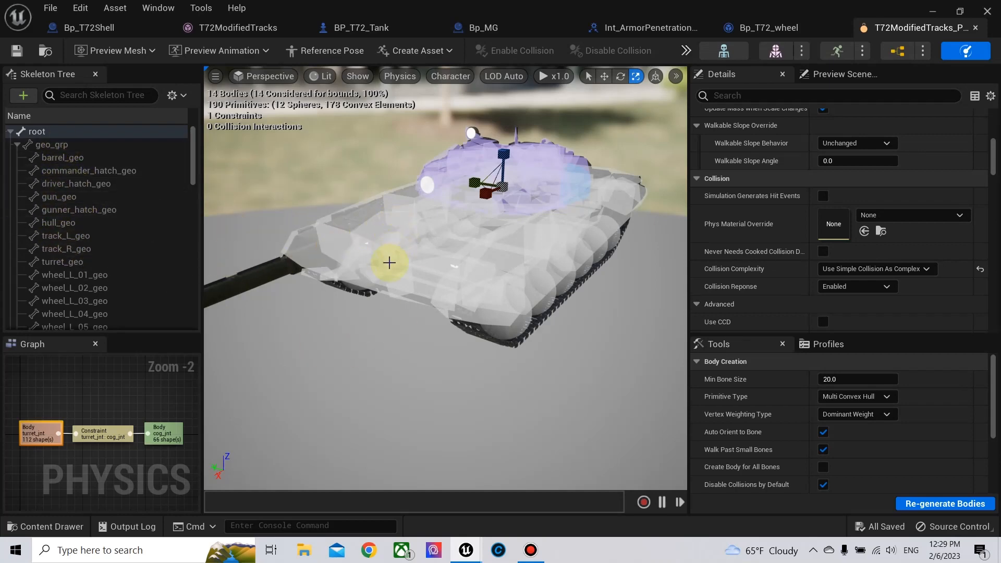
pyautogui.scroll(-6, 85, 240)
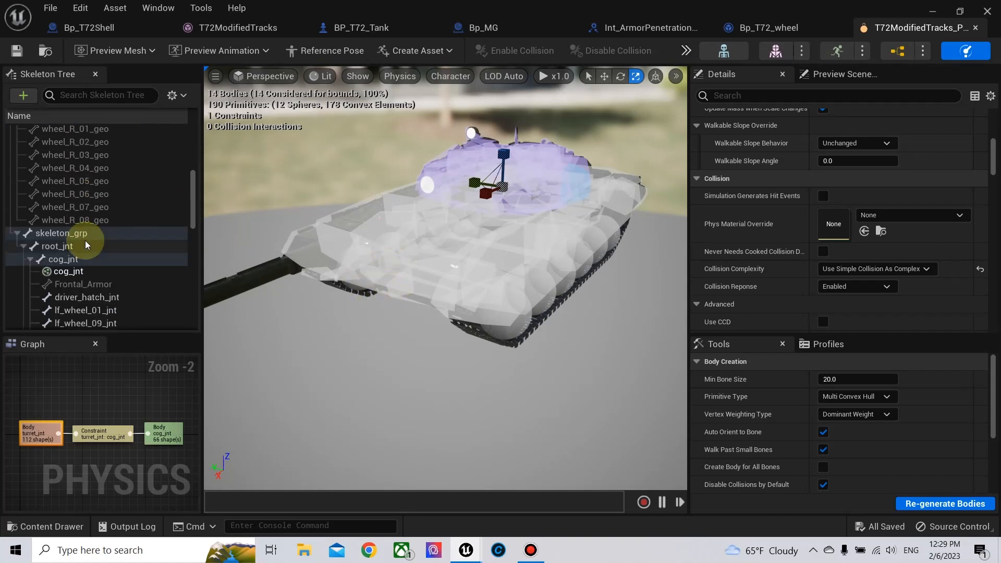
pyautogui.scroll(-8, 84, 240)
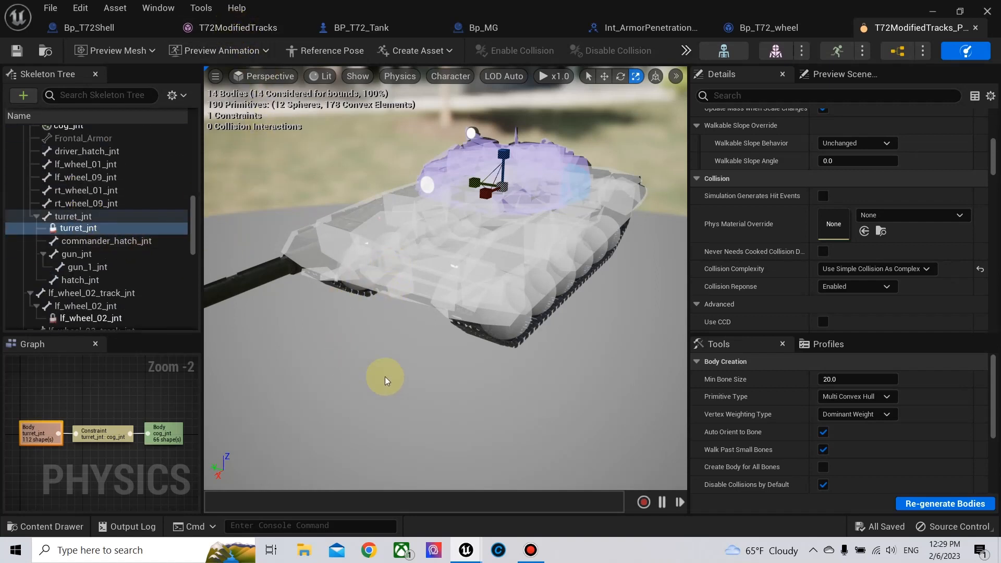
pyautogui.click(172, 94)
pyautogui.click(230, 404)
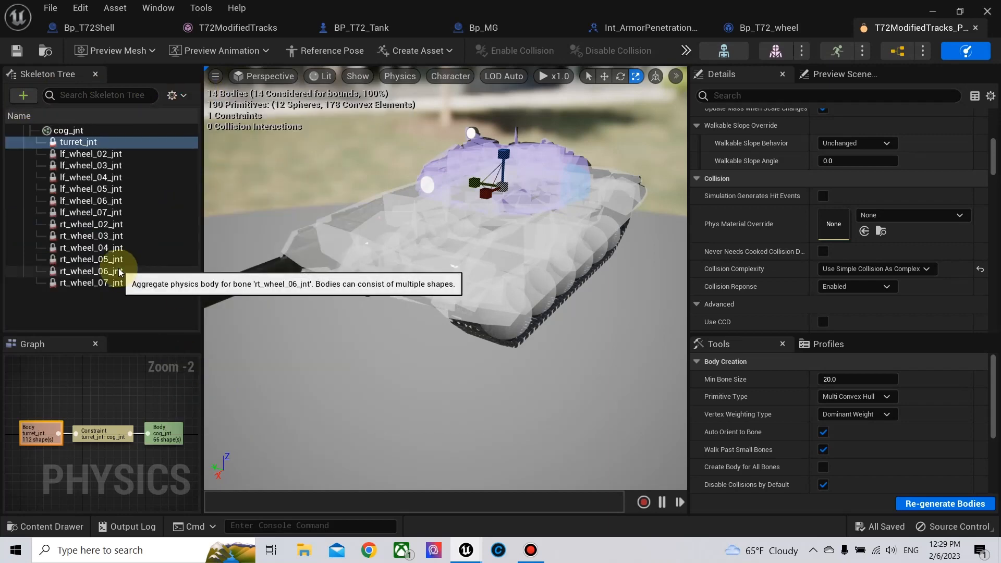
# Switch to Blender and examine the T72 tank model and its armature from several angles
pyautogui.click(933, 11)
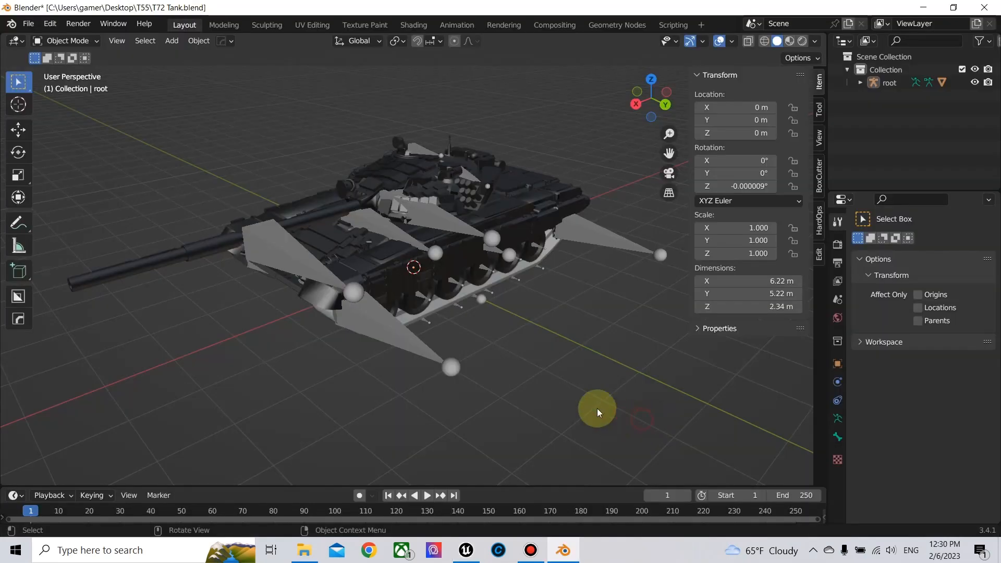
pyautogui.rightClick(591, 372)
pyautogui.moveTo(544, 356); pyautogui.dragTo(543, 426, button='middle')
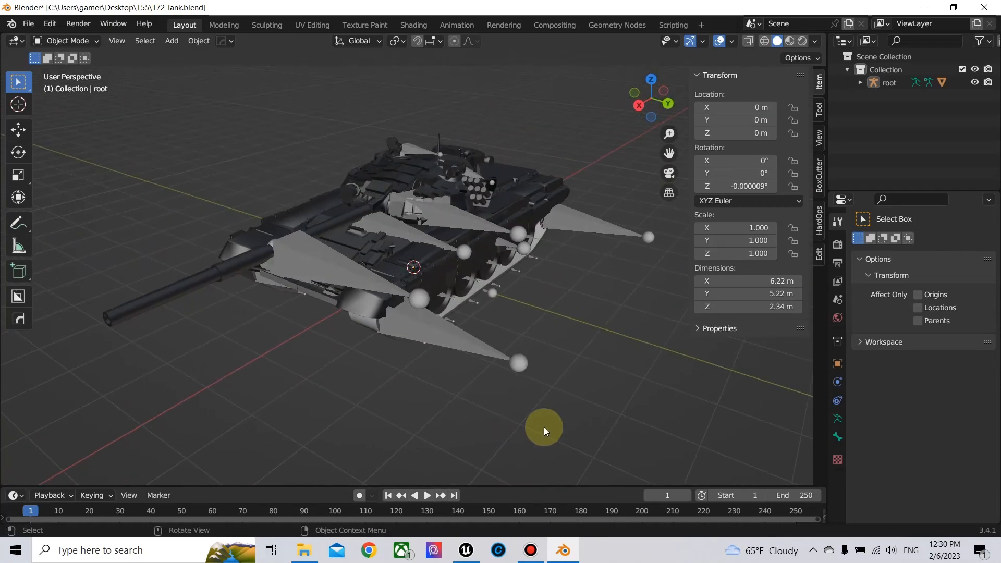
pyautogui.moveTo(624, 415); pyautogui.dragTo(383, 405, button='middle')
pyautogui.moveTo(433, 368); pyautogui.dragTo(426, 374, button='middle')
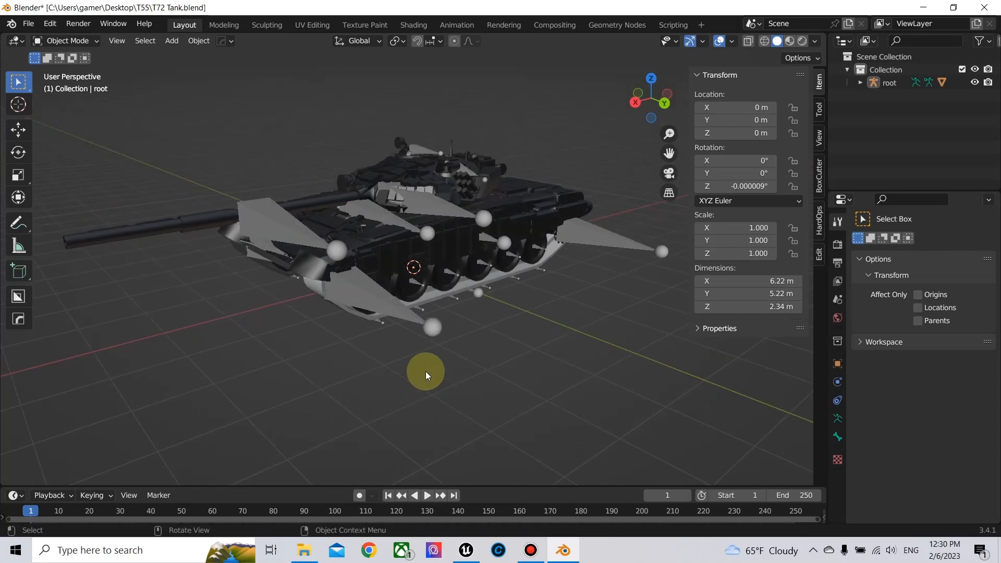
pyautogui.moveTo(206, 108); pyautogui.dragTo(577, 371)
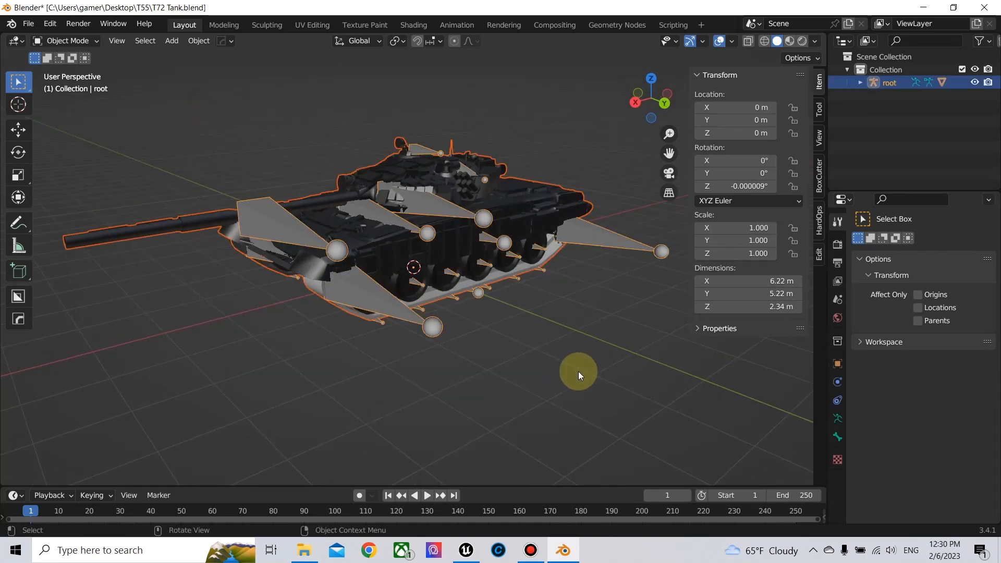
pyautogui.click(552, 346)
pyautogui.moveTo(579, 342); pyautogui.dragTo(537, 329, button='middle')
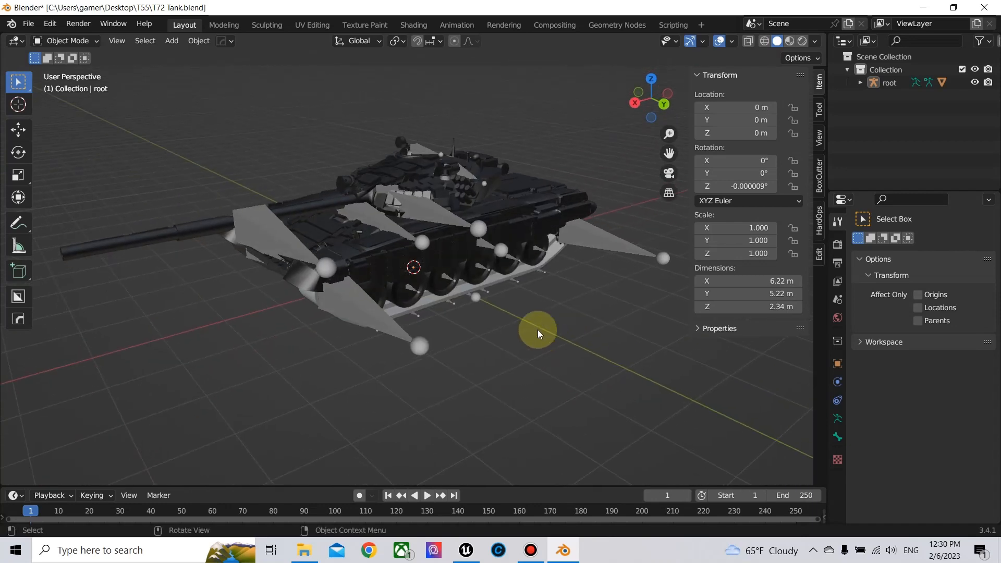
# Select the tank's root armature and enable In Front and Axes in its viewport display
pyautogui.click(431, 214)
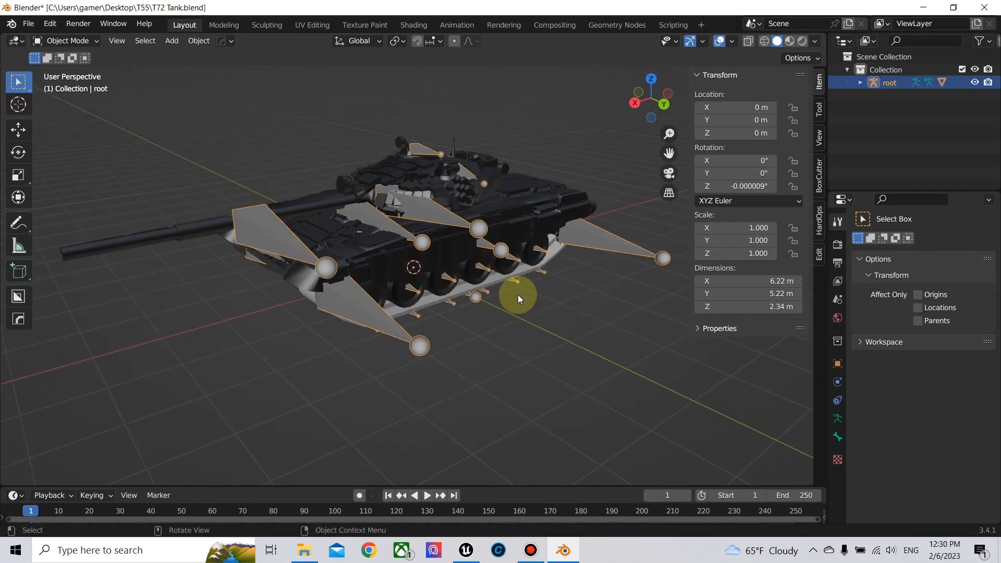
pyautogui.click(836, 437)
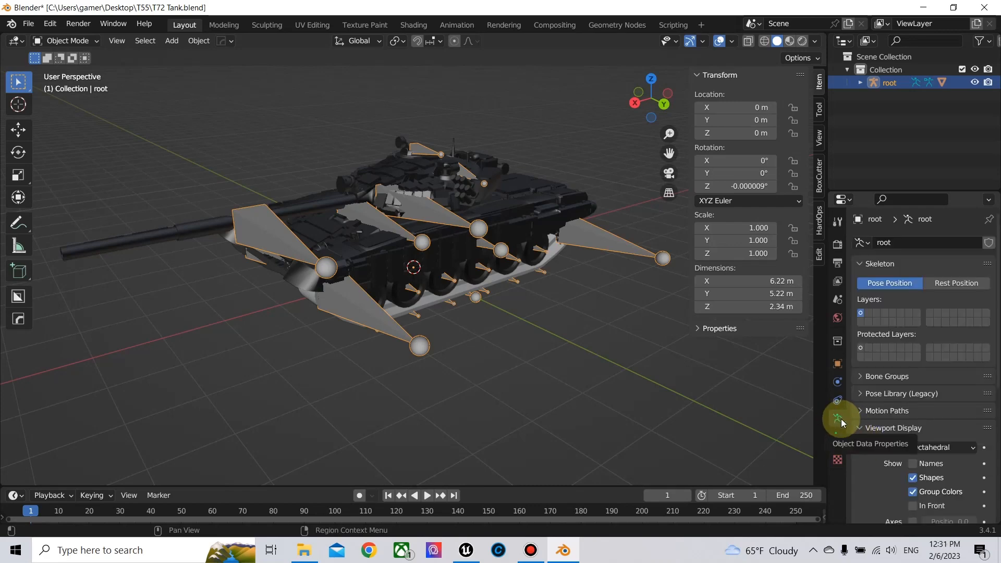
pyautogui.scroll(-3, 862, 427)
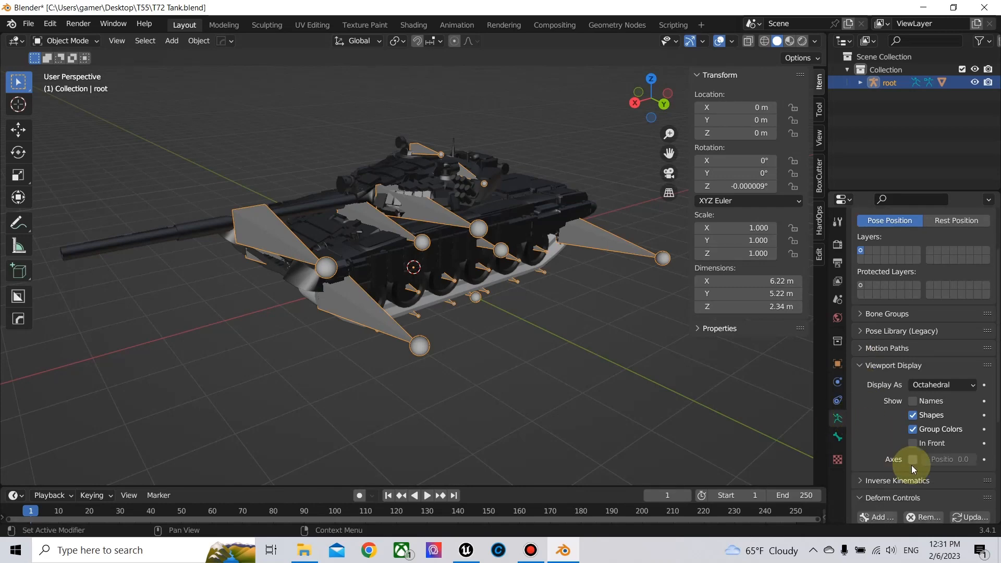
pyautogui.click(913, 443)
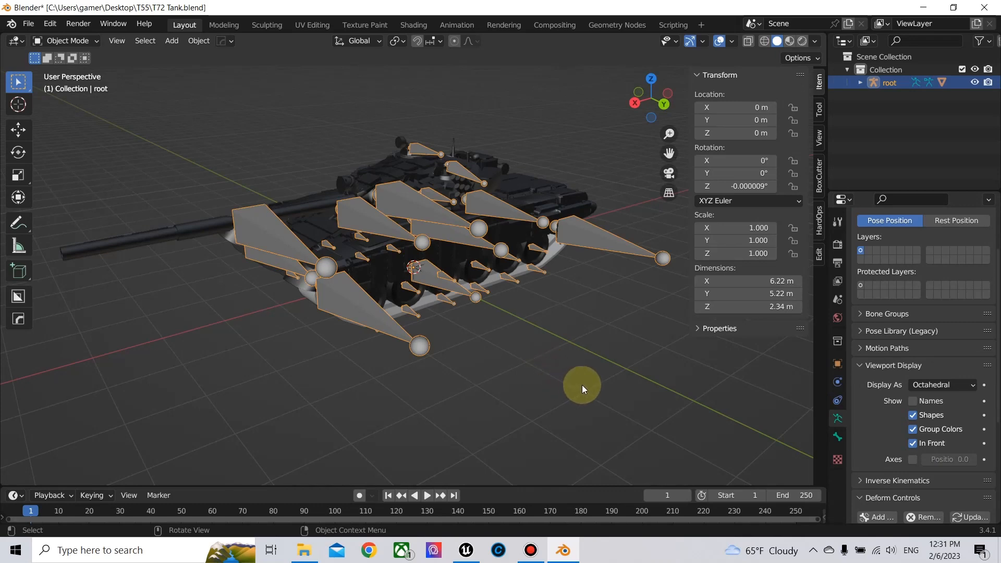
pyautogui.click(912, 459)
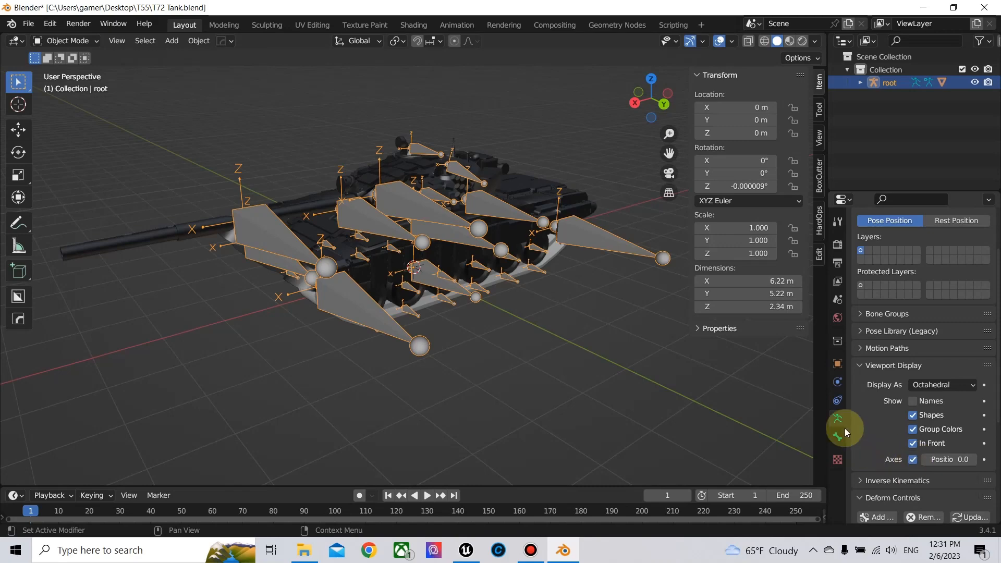
pyautogui.scroll(4, 476, 279)
pyautogui.scroll(-2, 276, 302)
pyautogui.moveTo(277, 302); pyautogui.dragTo(289, 233, button='middle')
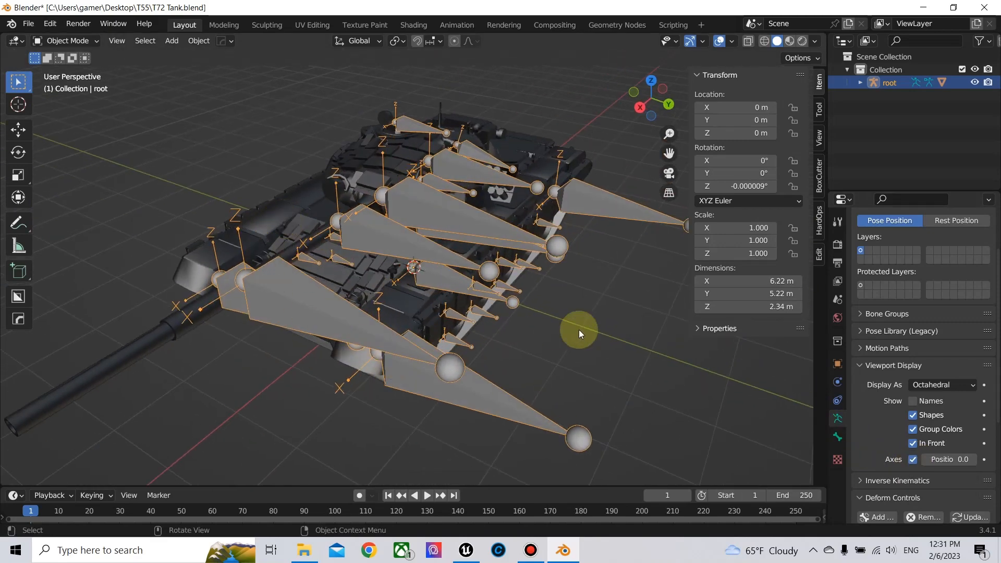
pyautogui.moveTo(578, 329); pyautogui.dragTo(375, 225, button='middle')
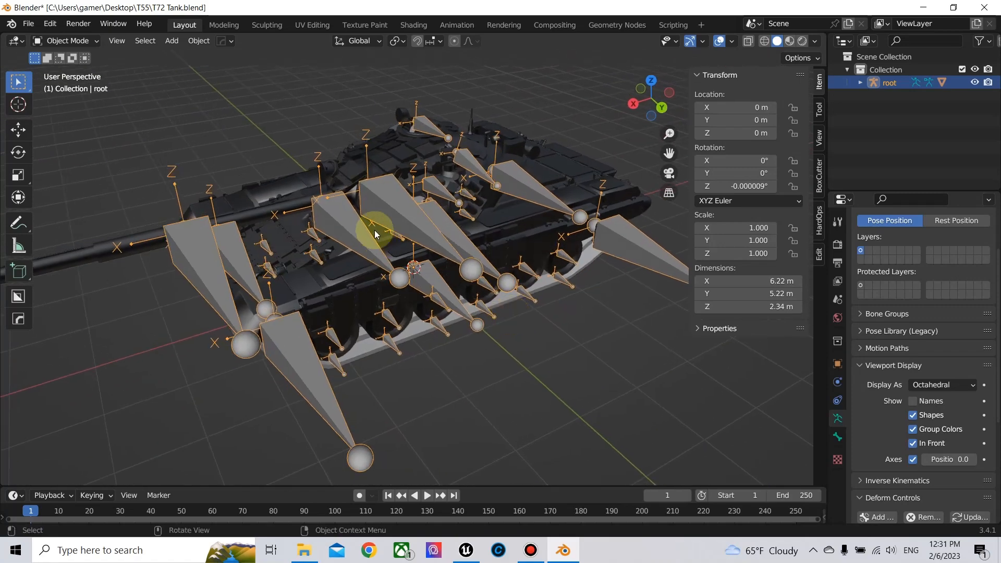
# Switch the root armature to Edit Mode and select the cog_jnt bone at the tank's center
pyautogui.click(558, 364)
pyautogui.click(417, 227)
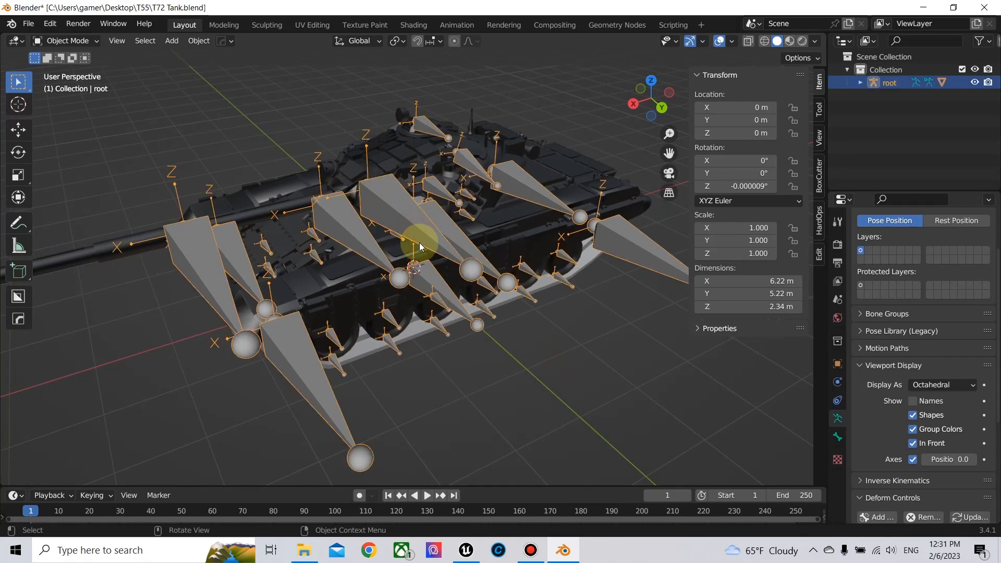
pyautogui.click(67, 41)
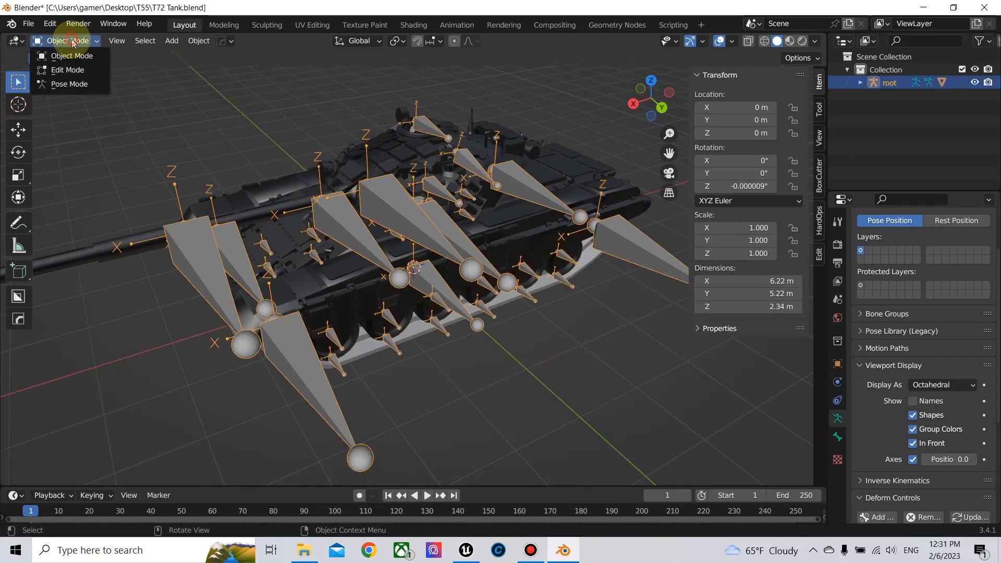
pyautogui.click(66, 72)
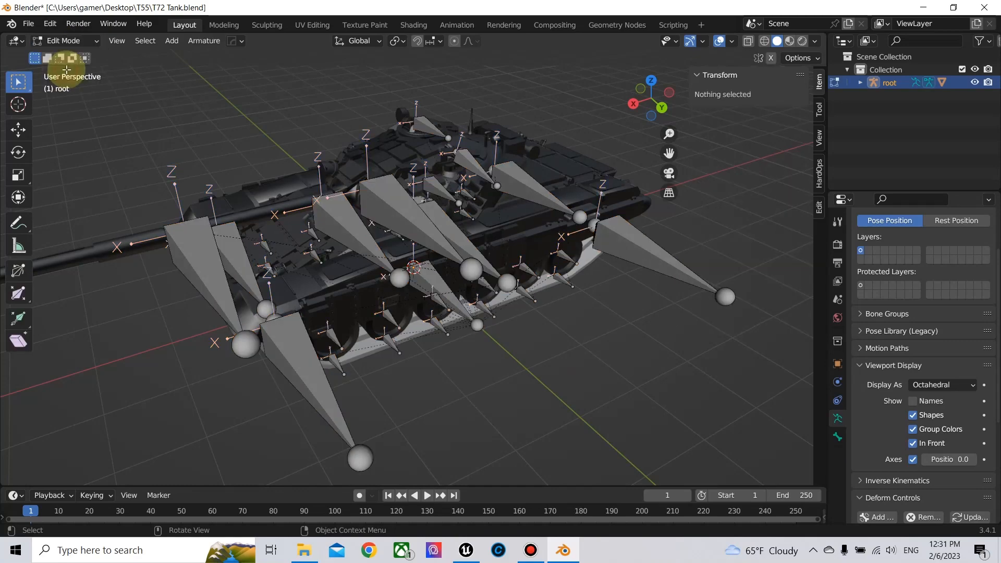
pyautogui.moveTo(475, 242); pyautogui.dragTo(547, 161, button='middle')
pyautogui.click(431, 207)
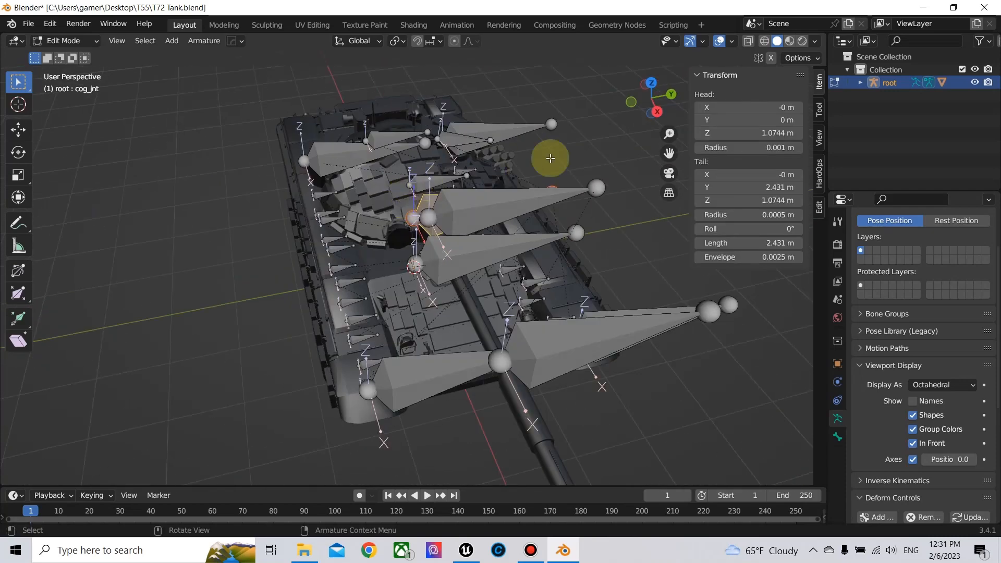
# In top view, extrude a new bone about 2.52 m long along the Y axis from the tail of cog_jnt
pyautogui.click(652, 84)
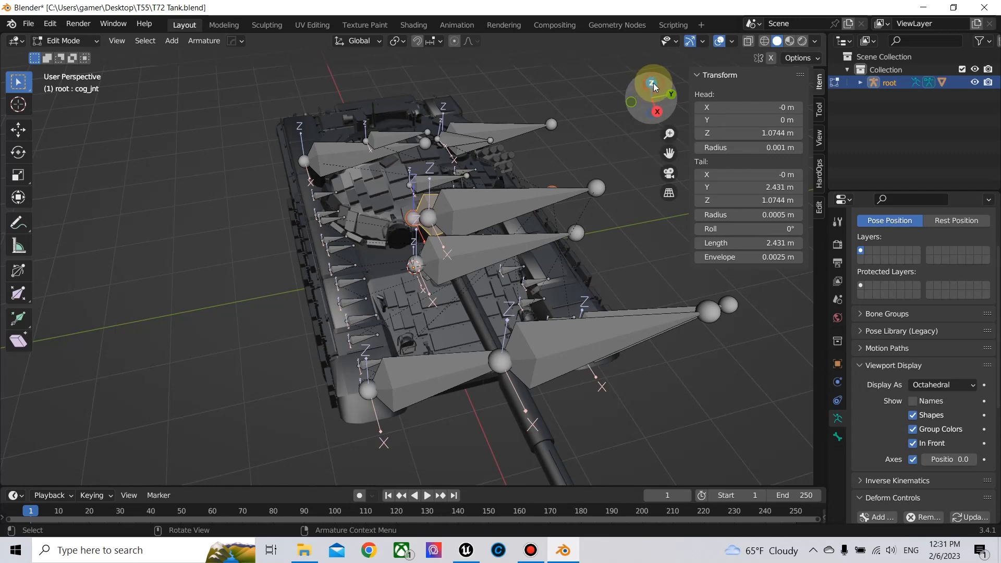
pyautogui.press('KP_5')
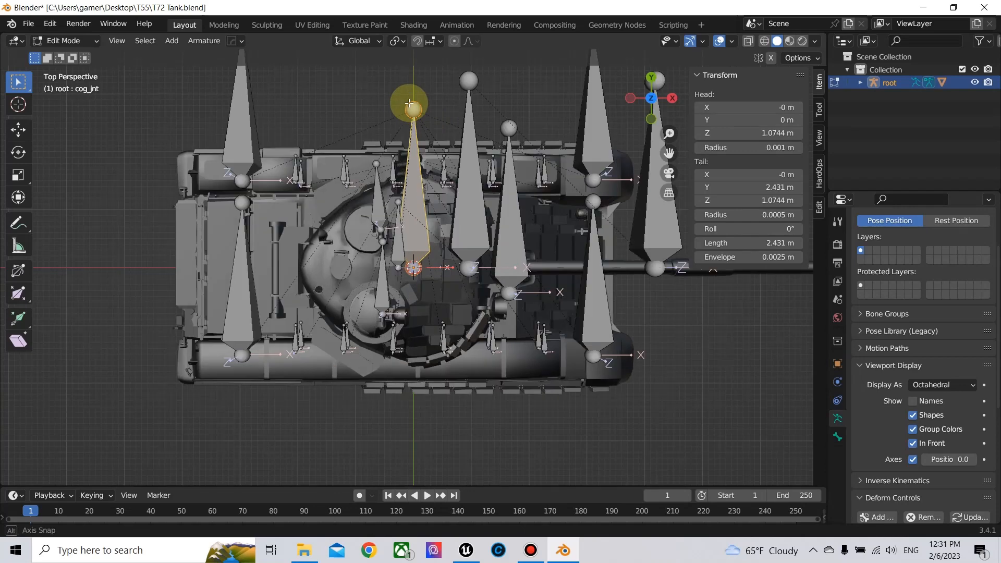
pyautogui.scroll(-3, 432, 114)
pyautogui.scroll(3, 432, 113)
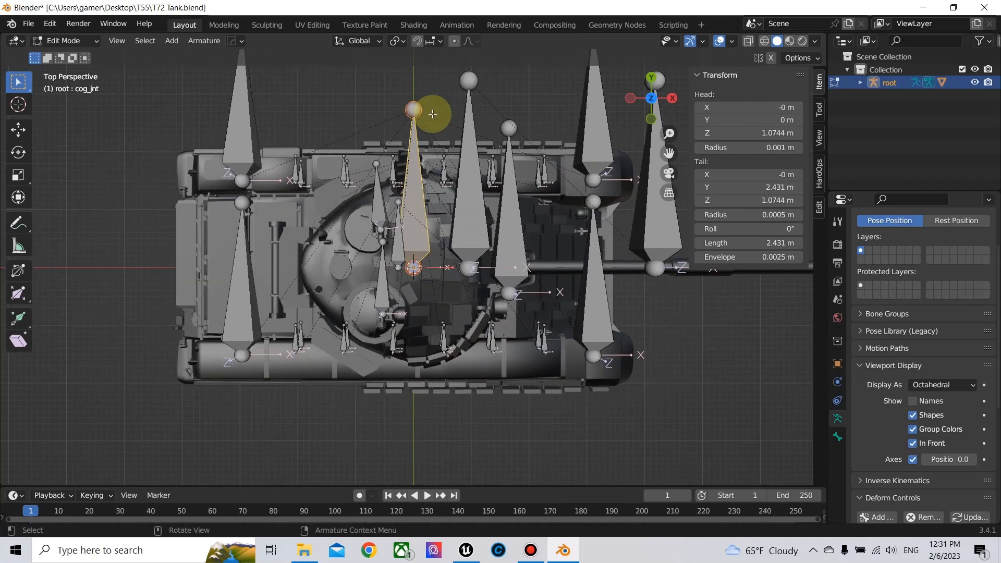
pyautogui.scroll(-2, 432, 113)
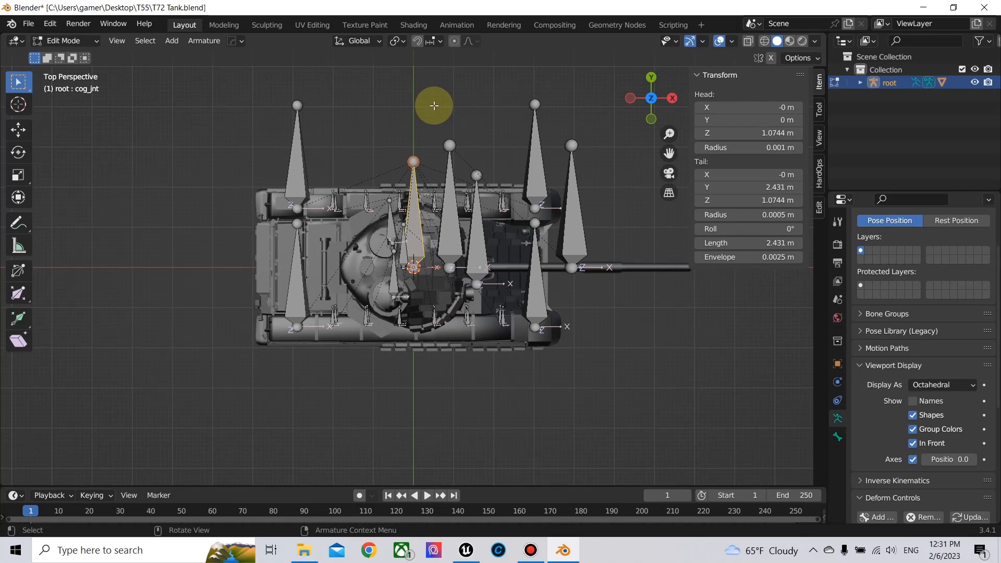
pyautogui.press('e')
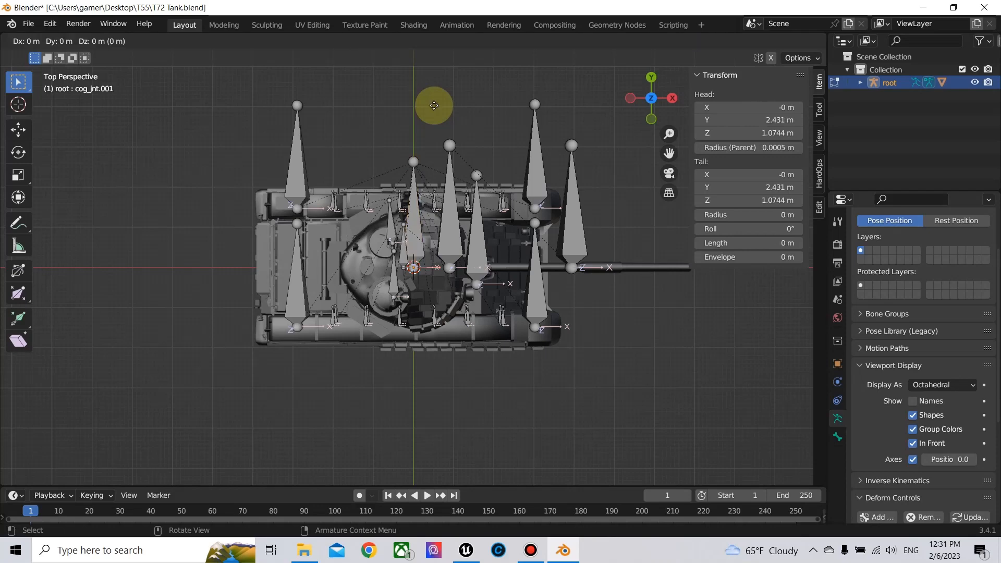
pyautogui.press('y')
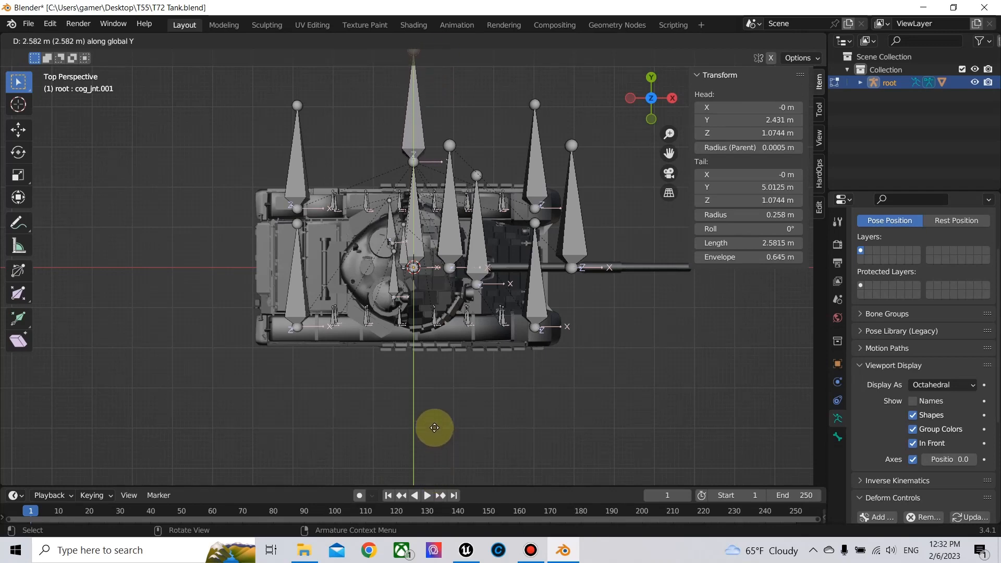
pyautogui.click(435, 441)
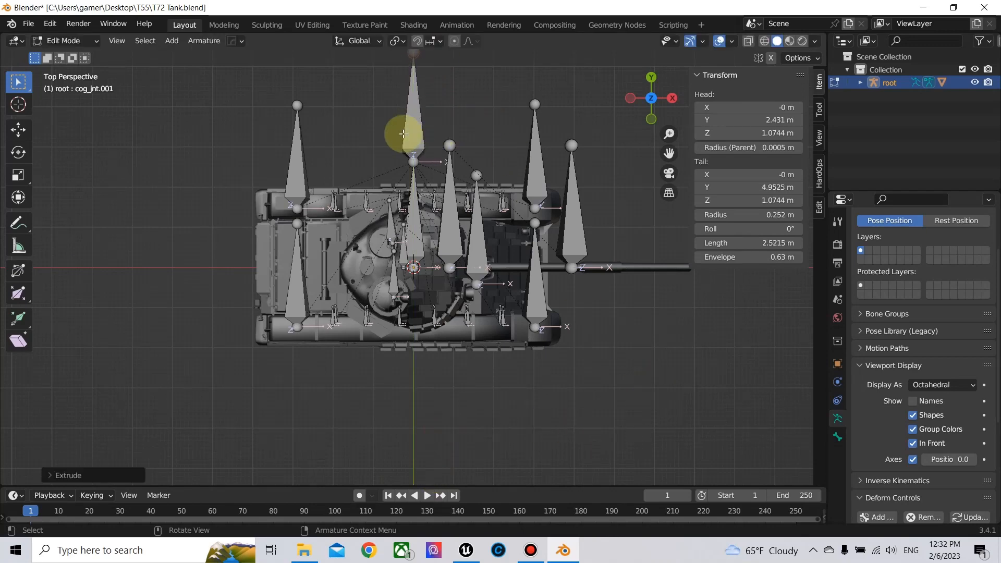
# Select the newly extruded bone and disconnect it from cog_jnt with the Disconnect Bone option
pyautogui.click(411, 128)
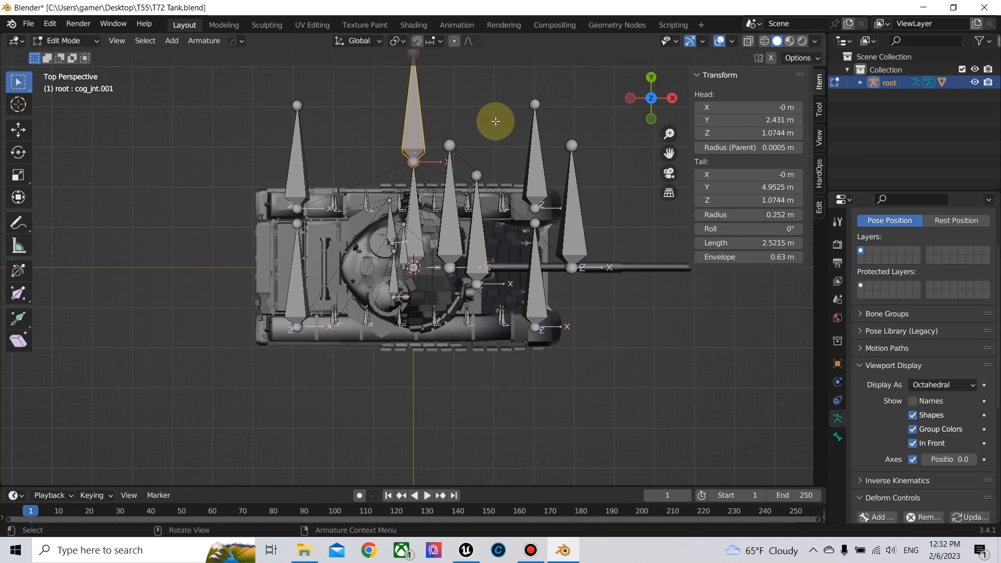
pyautogui.rightClick(426, 125)
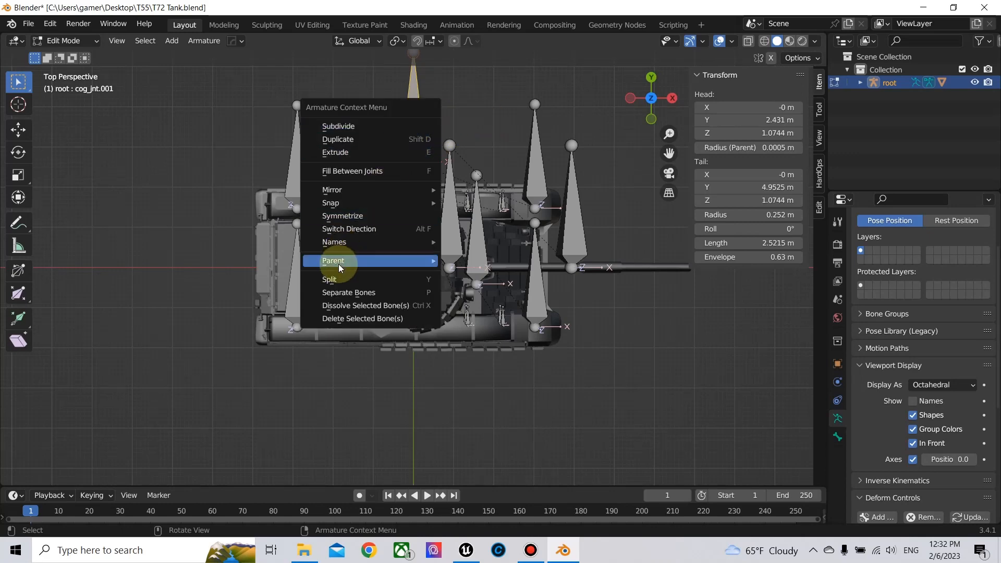
pyautogui.moveTo(356, 264)
pyautogui.click(471, 273)
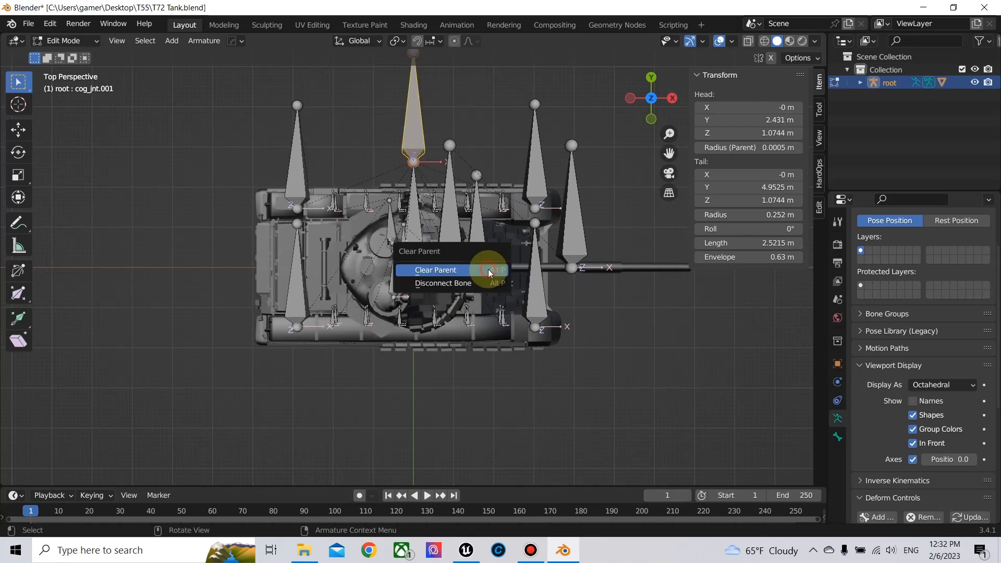
pyautogui.click(456, 283)
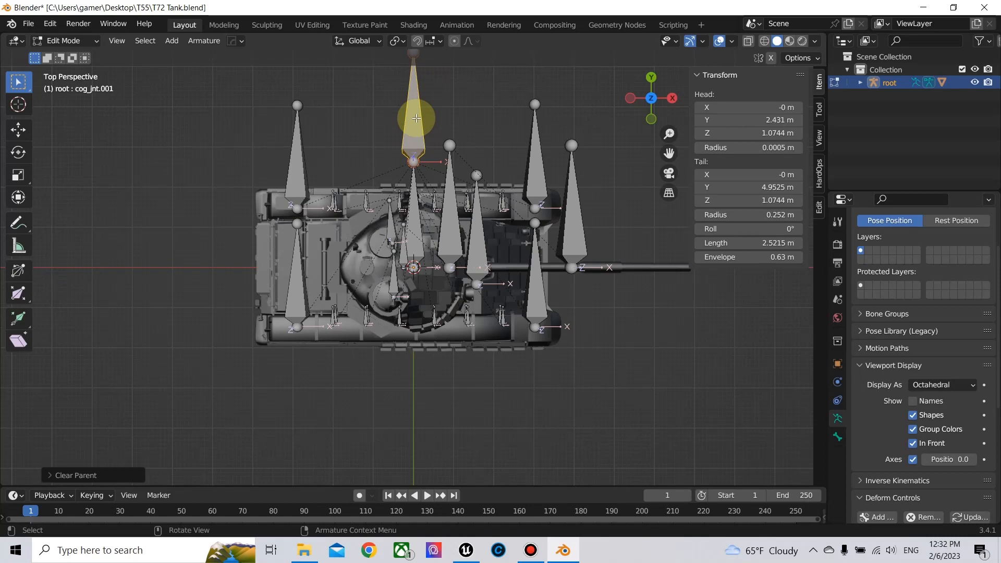
# Move the disconnected bone to the hull's front, its head at about X 2.52 m, Y -0.14 m, and rename it Frontal_Armor
pyautogui.press('g')
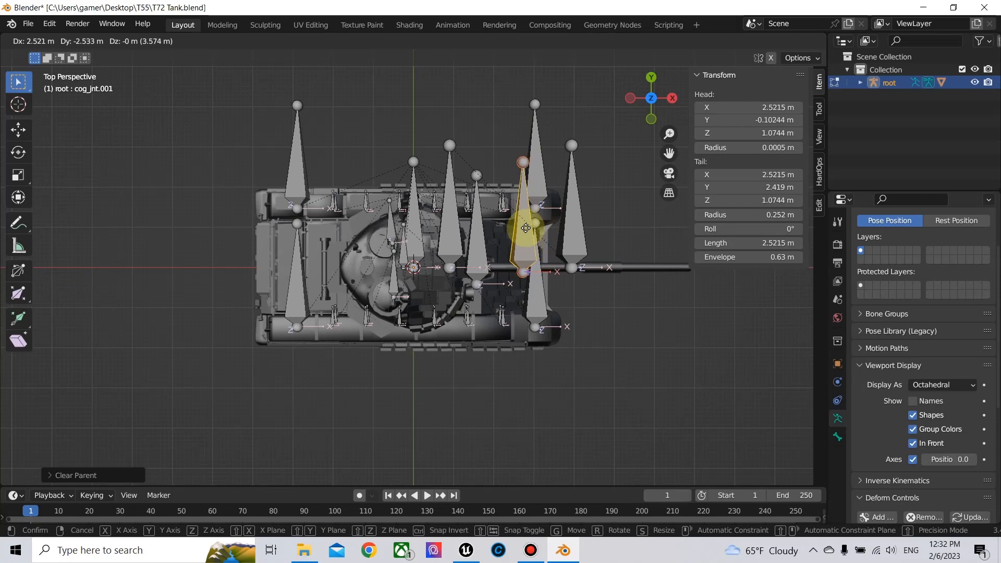
pyautogui.click(525, 229)
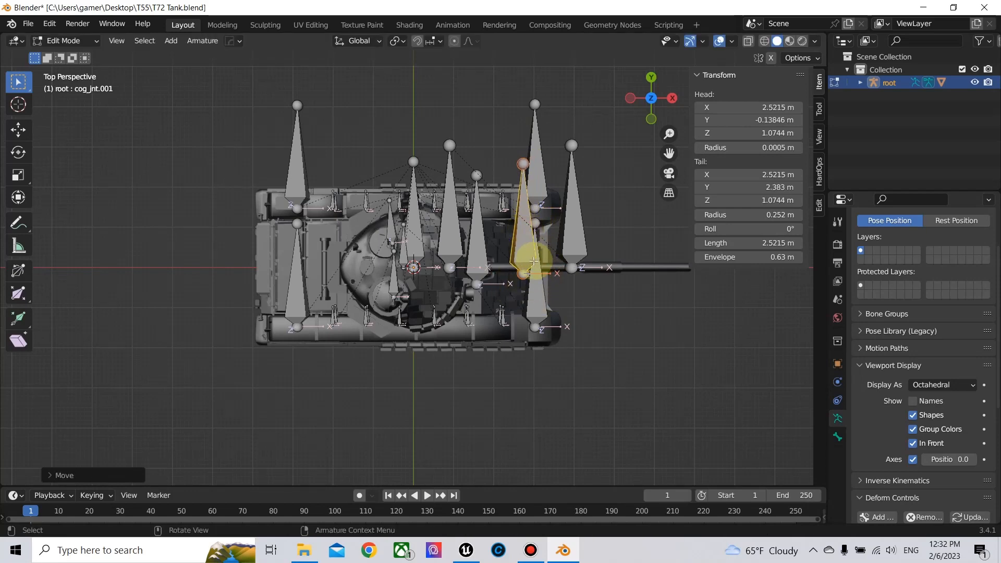
pyautogui.press('F2')
pyautogui.write('Fro')
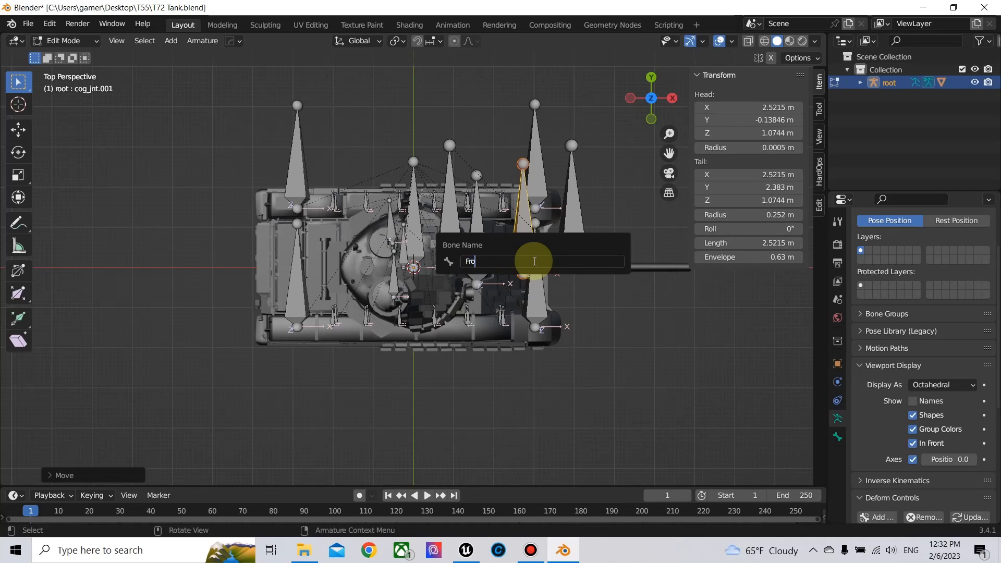
pyautogui.write('ntal_Armor')
pyautogui.press('Return')
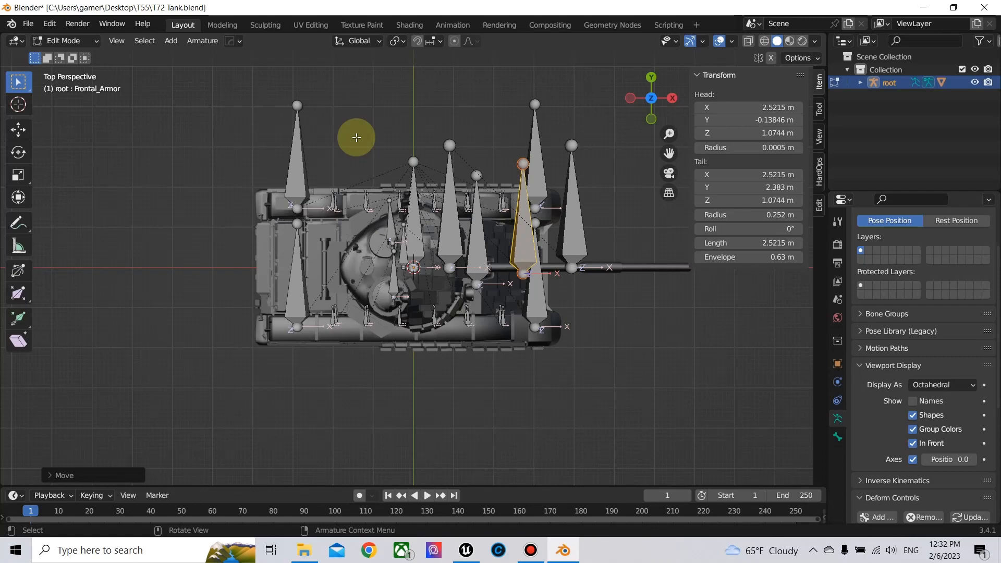
# Select cog_jnt and extrude a second bone about 2.16 m long along the Y axis from its tail
pyautogui.keyDown('shift'); pyautogui.moveTo(354, 138); pyautogui.dragTo(332, 118, button='middle'); pyautogui.keyUp('shift')
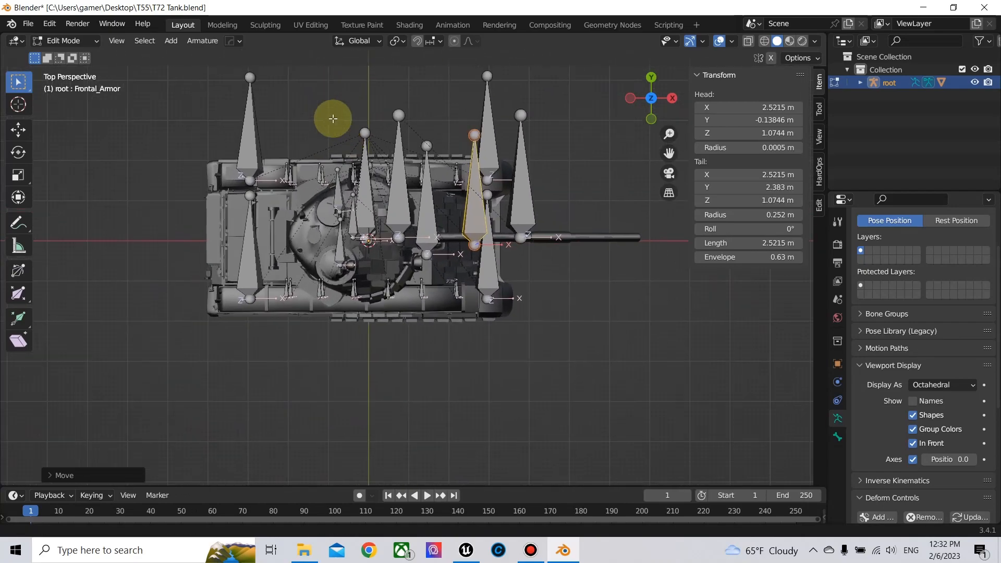
pyautogui.click(365, 205)
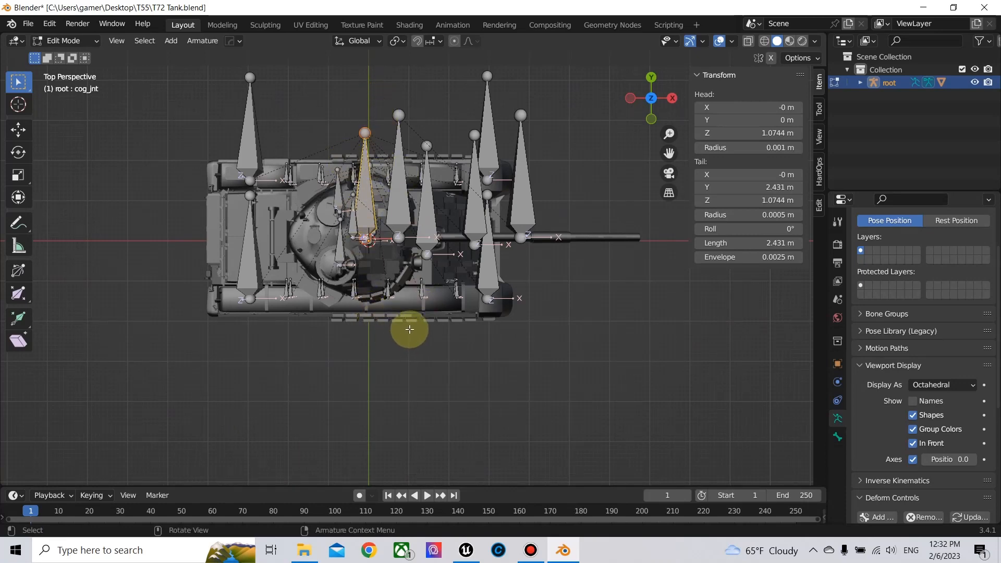
pyautogui.press('e')
pyautogui.press('y')
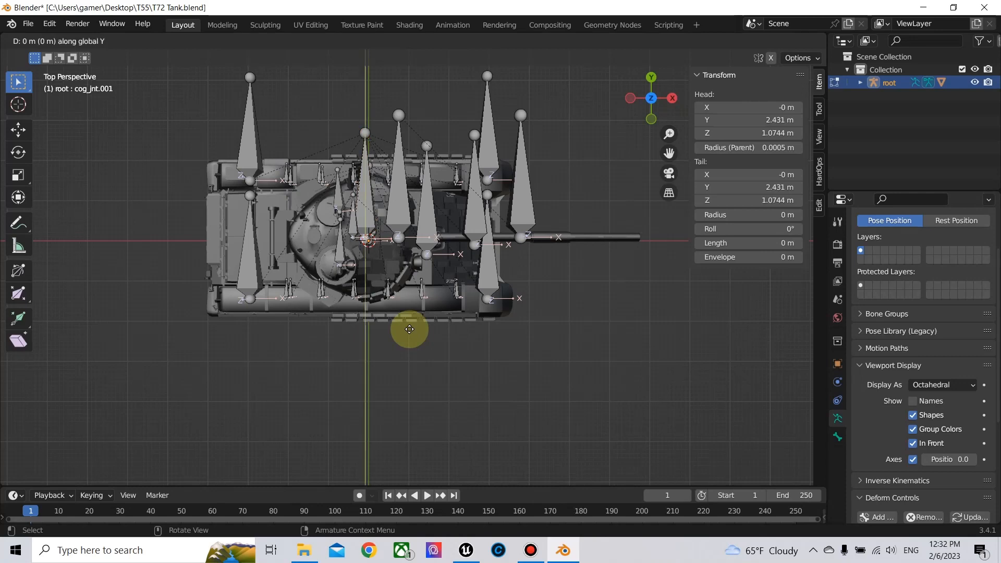
pyautogui.click(417, 233)
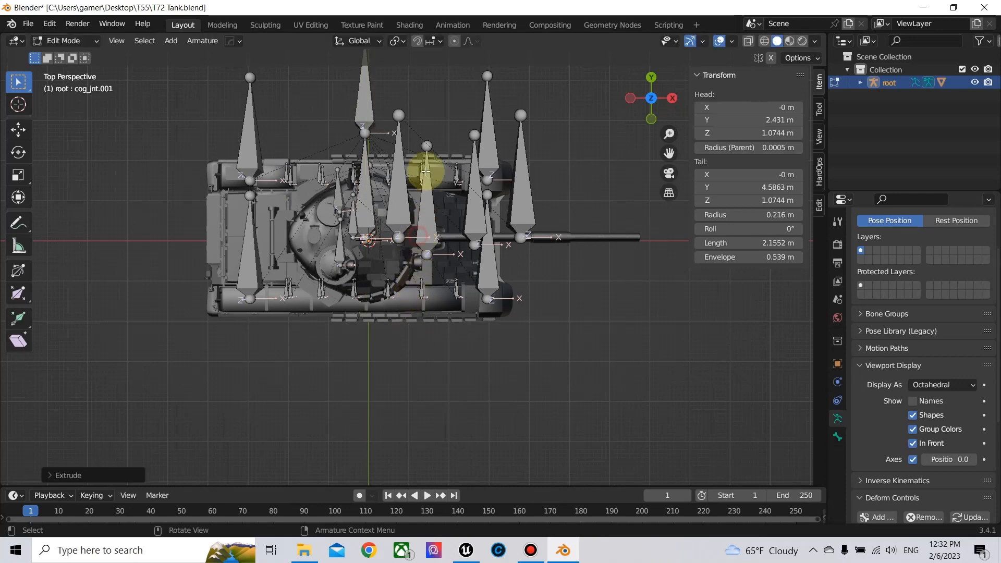
# Disconnect the second extruded bone from its parent cog_jnt with the Disconnect Bone option, working in top orthographic view
pyautogui.moveTo(436, 95); pyautogui.dragTo(411, 230, button='middle')
pyautogui.click(651, 101)
pyautogui.rightClick(411, 230)
pyautogui.moveTo(410, 230)
pyautogui.click(472, 241)
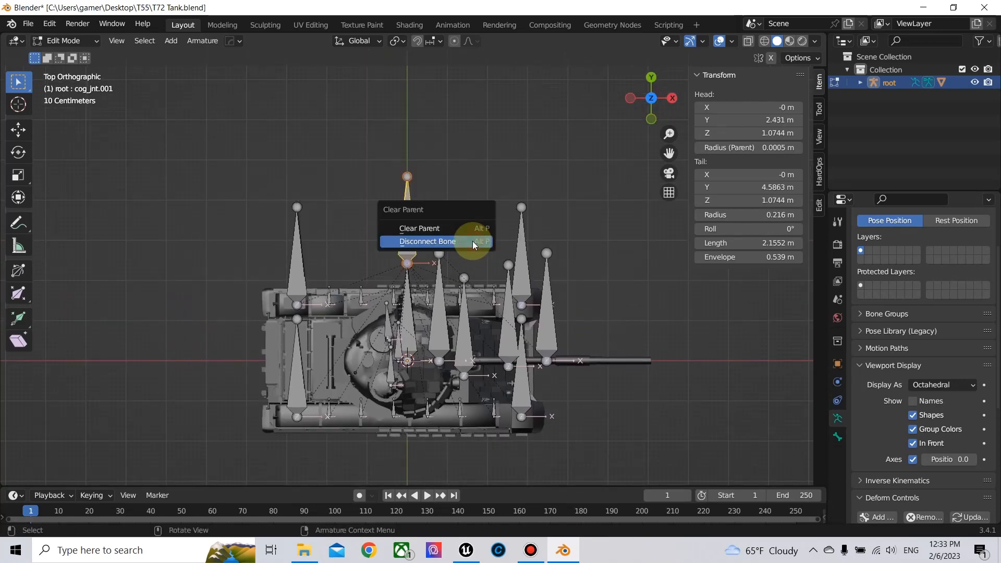
pyautogui.click(466, 242)
# Move the disconnected bone about -0.57 m along Y so its head sits at the tank's positive-Y side
pyautogui.press('g')
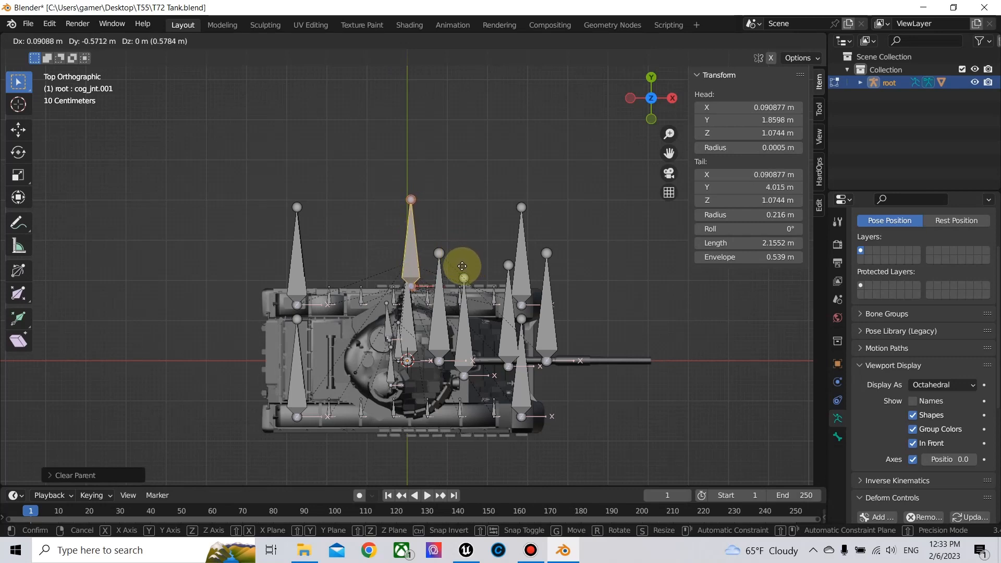
pyautogui.press('y')
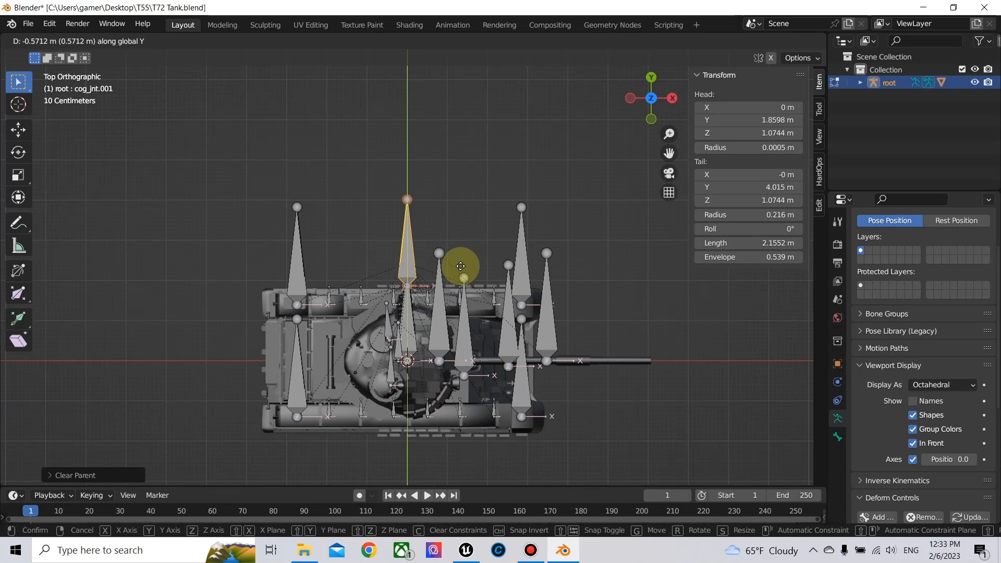
pyautogui.click(460, 266)
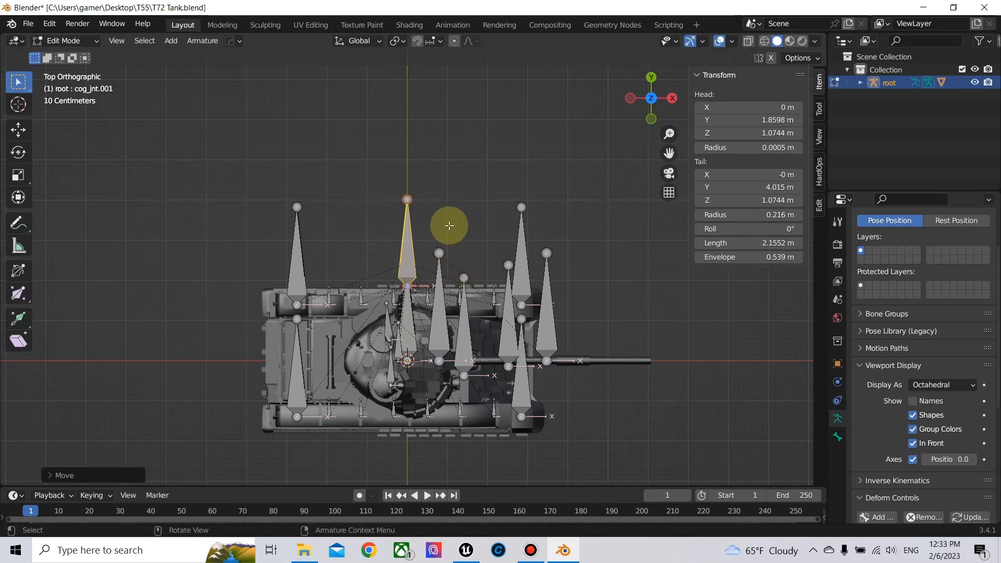
# Duplicate the side bone and move the copy about -3.64 m along Y to the tank's opposite side
pyautogui.rightClick(410, 258)
pyautogui.moveTo(410, 257)
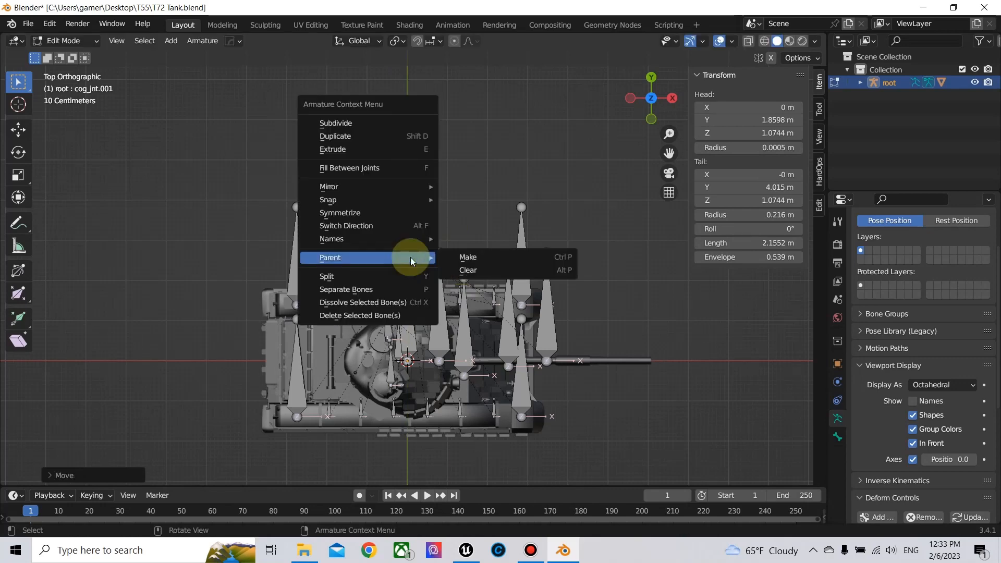
pyautogui.click(348, 140)
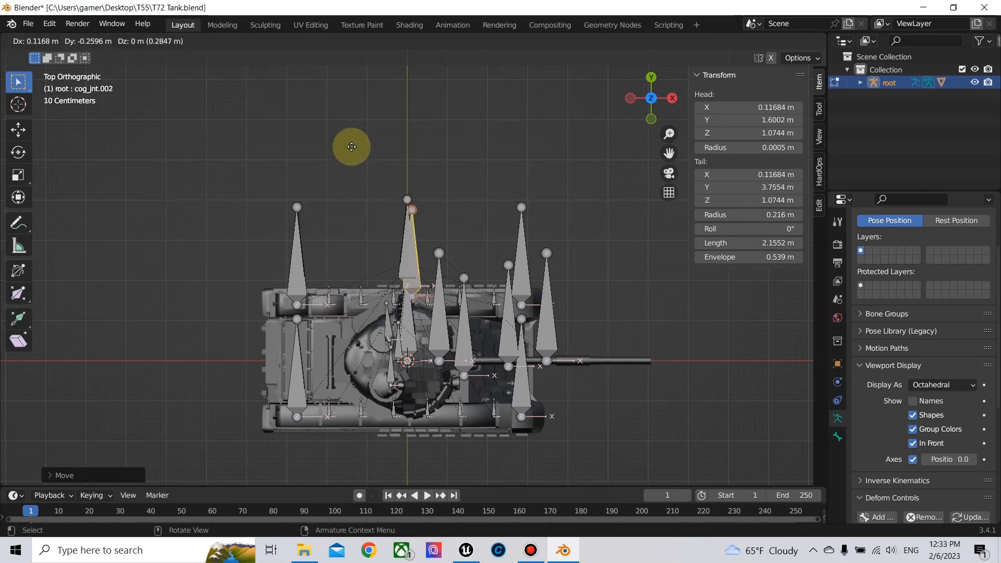
pyautogui.press('y')
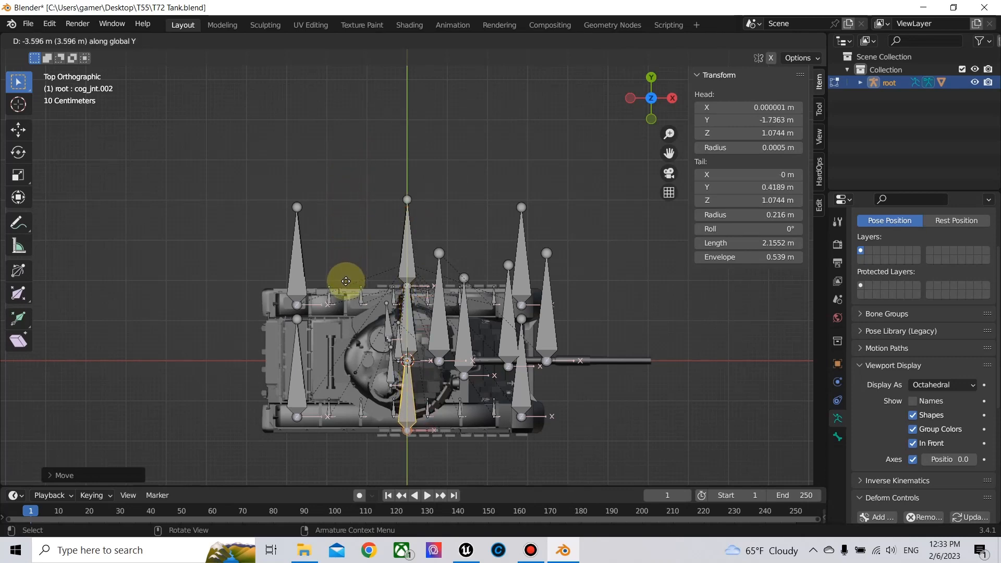
pyautogui.click(346, 282)
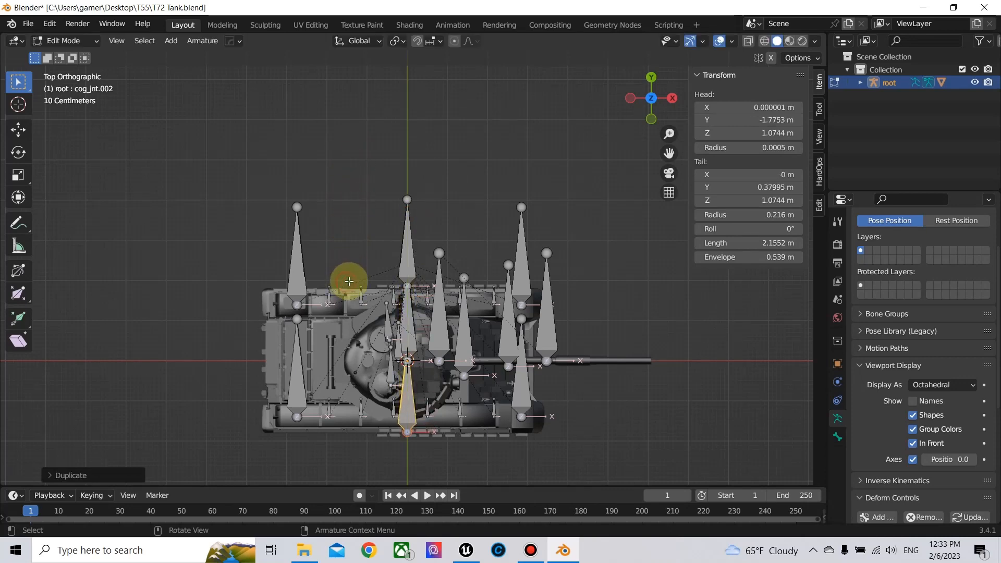
# Rename the bone at the tank's positive-Y side as Side Armor
pyautogui.click(405, 249)
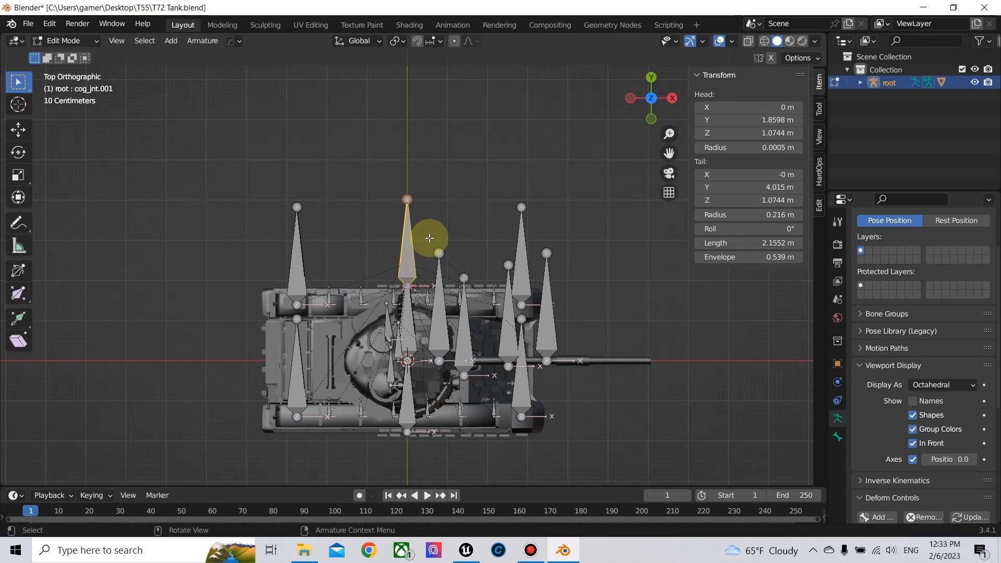
pyautogui.press('F2')
pyautogui.write('s')
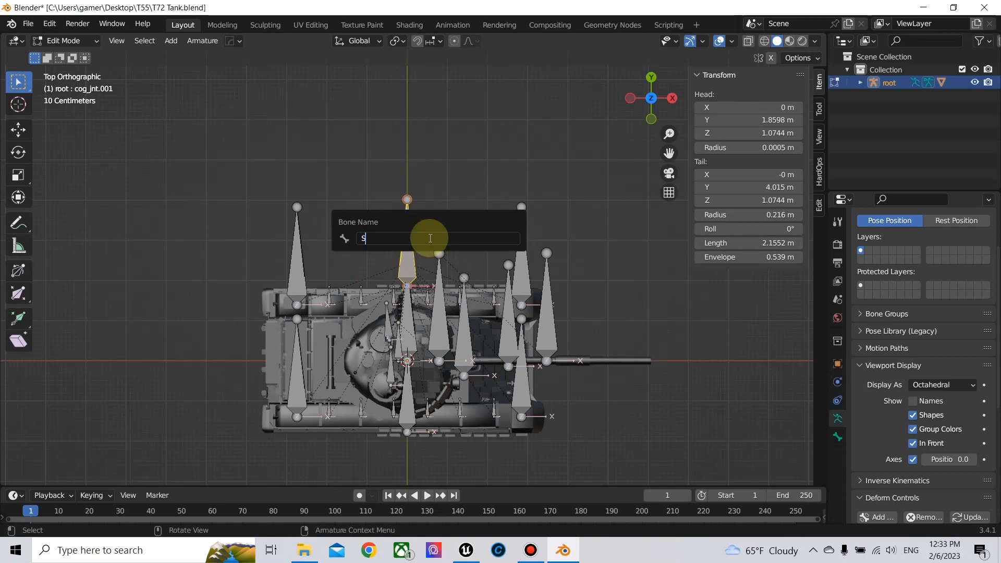
pyautogui.write('ide A')
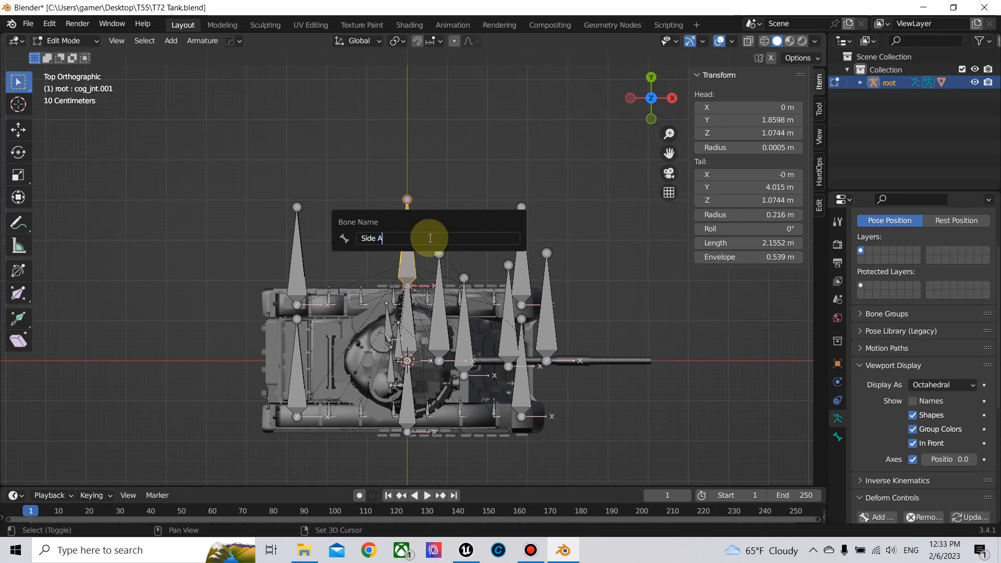
pyautogui.write('romr')
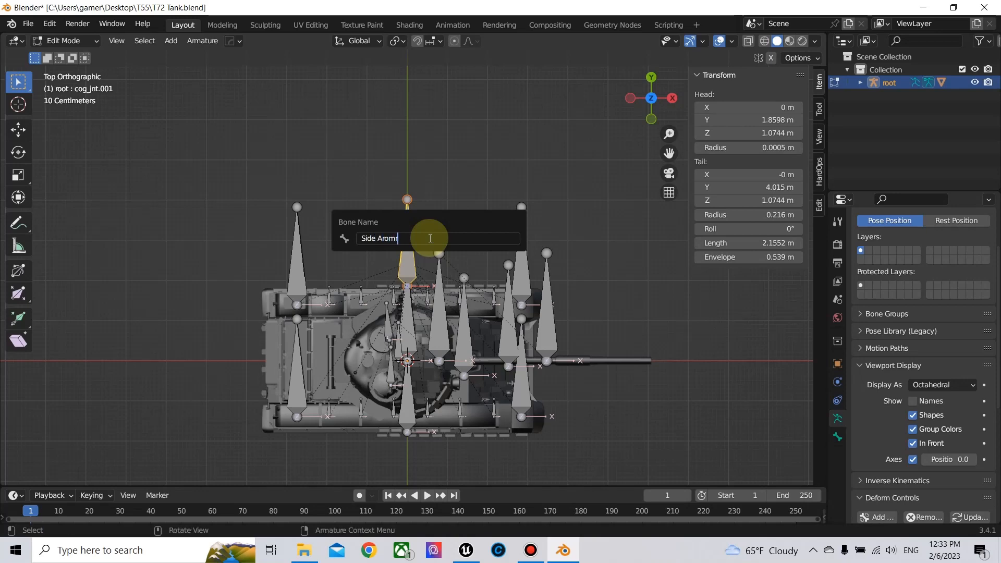
pyautogui.press('BackSpace')
pyautogui.press('BackSpace')
pyautogui.write('mor')
pyautogui.press('Return')
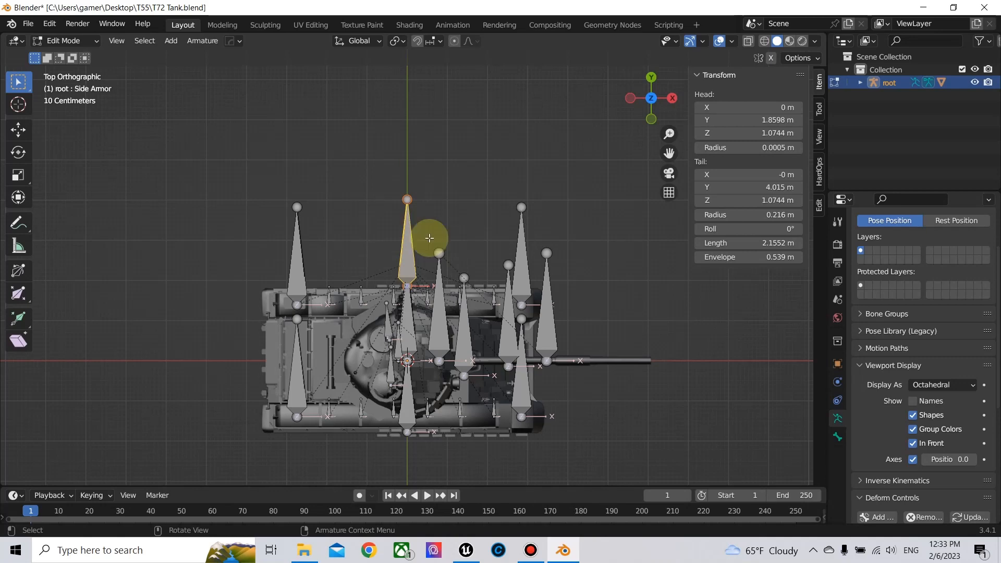
# Rename the duplicated bone on the tank's negative-Y side as Side Armor too
pyautogui.click(408, 410)
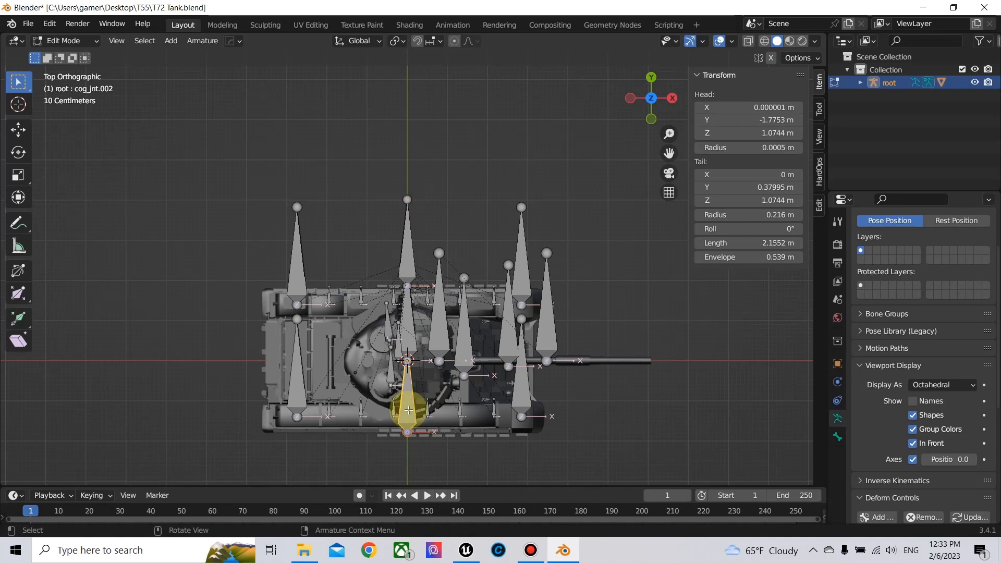
pyautogui.press('F2')
pyautogui.write('S')
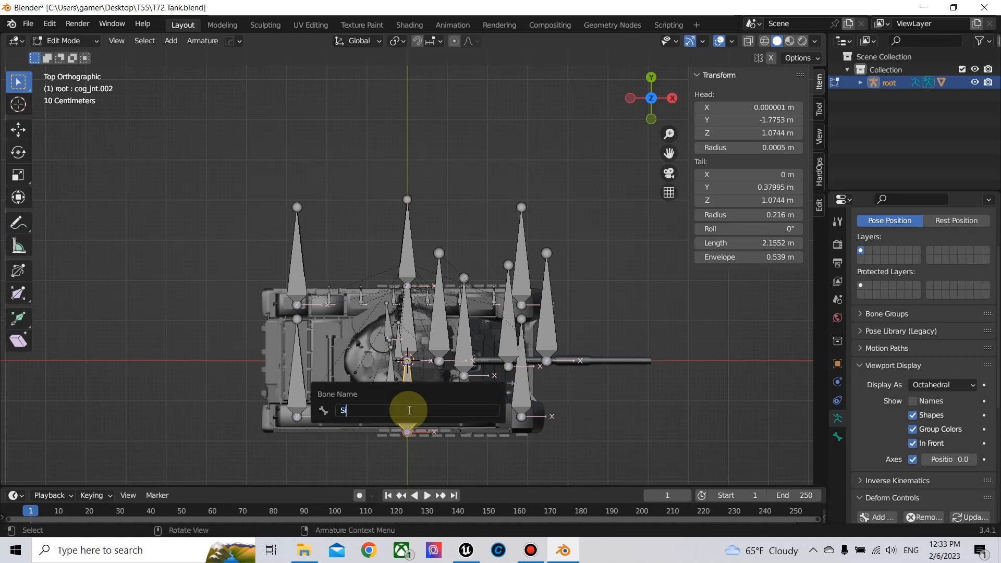
pyautogui.write('ide')
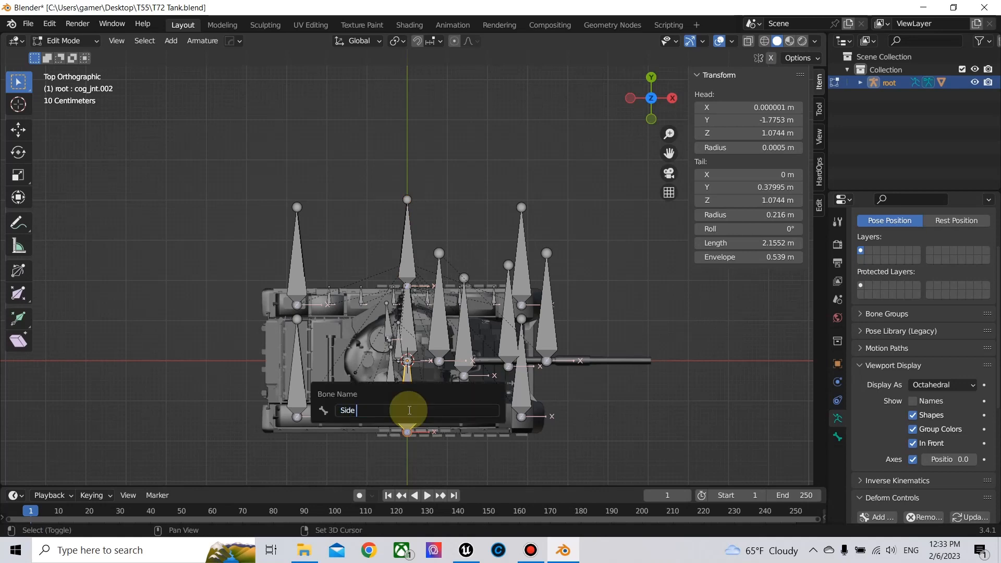
pyautogui.write(' a')
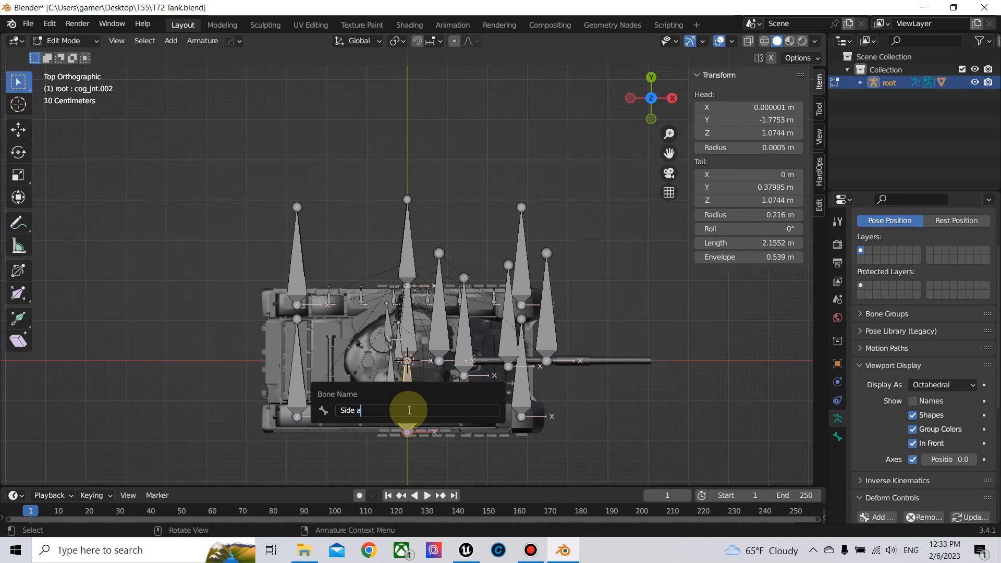
pyautogui.press('BackSpace')
pyautogui.write('Armor')
pyautogui.press('Return')
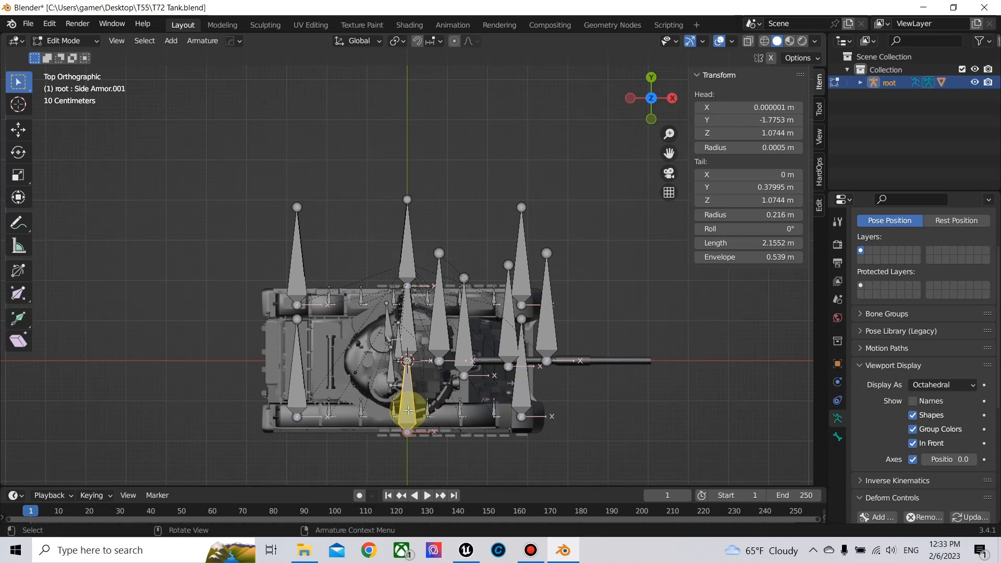
# Extrude a new bone about 2.27 m long along the Y axis from the tail of cog_jnt
pyautogui.click(411, 344)
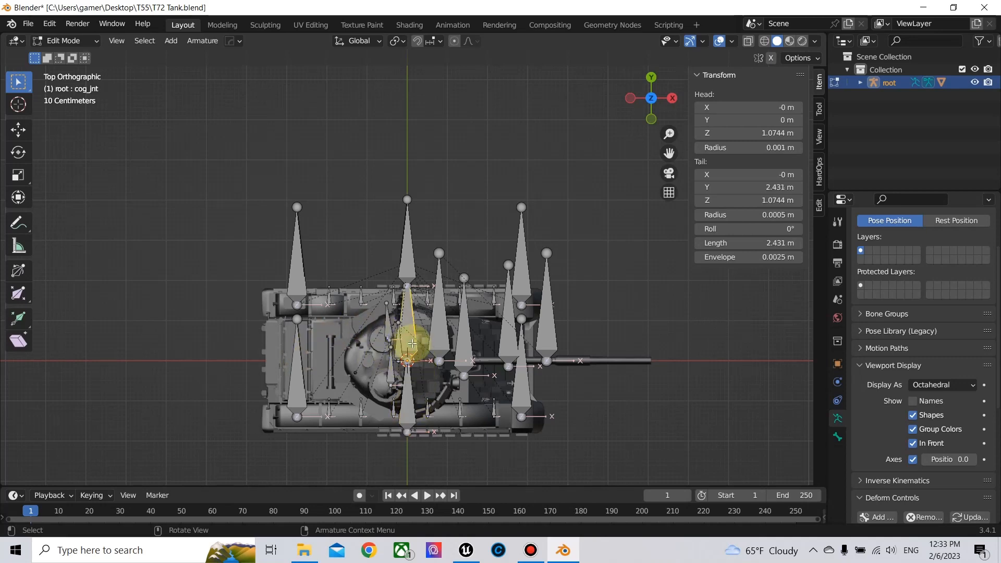
pyautogui.press('e')
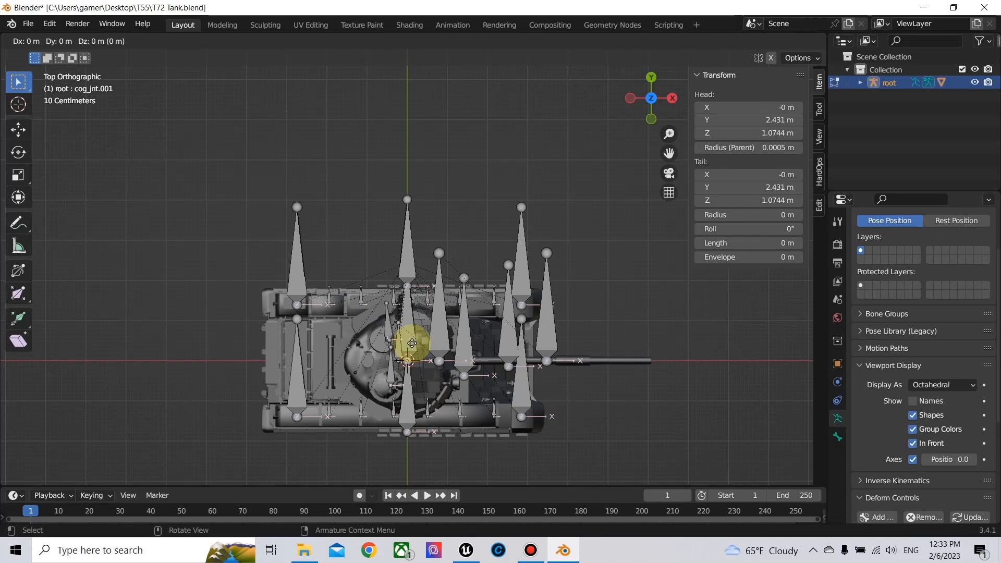
pyautogui.press('y')
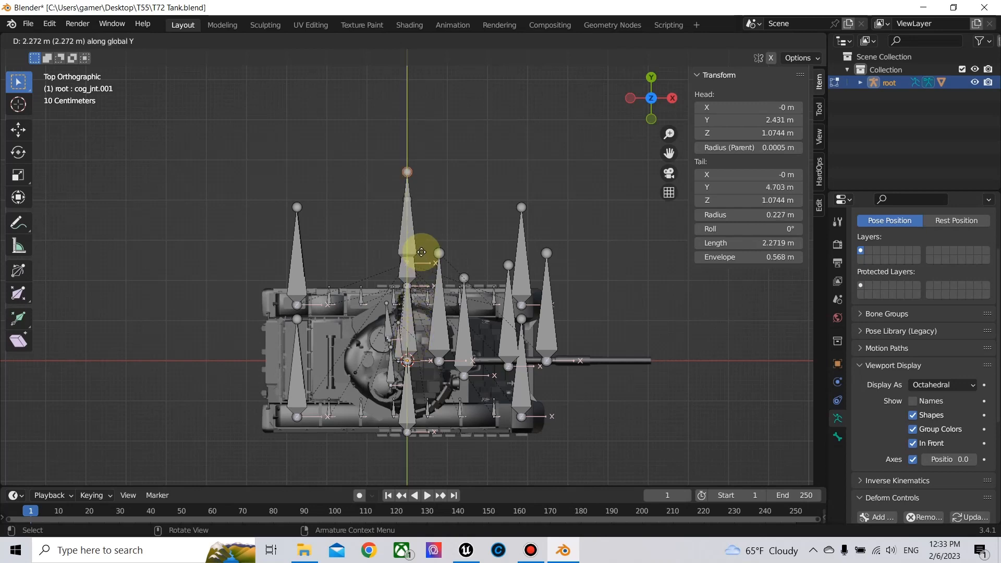
pyautogui.click(421, 251)
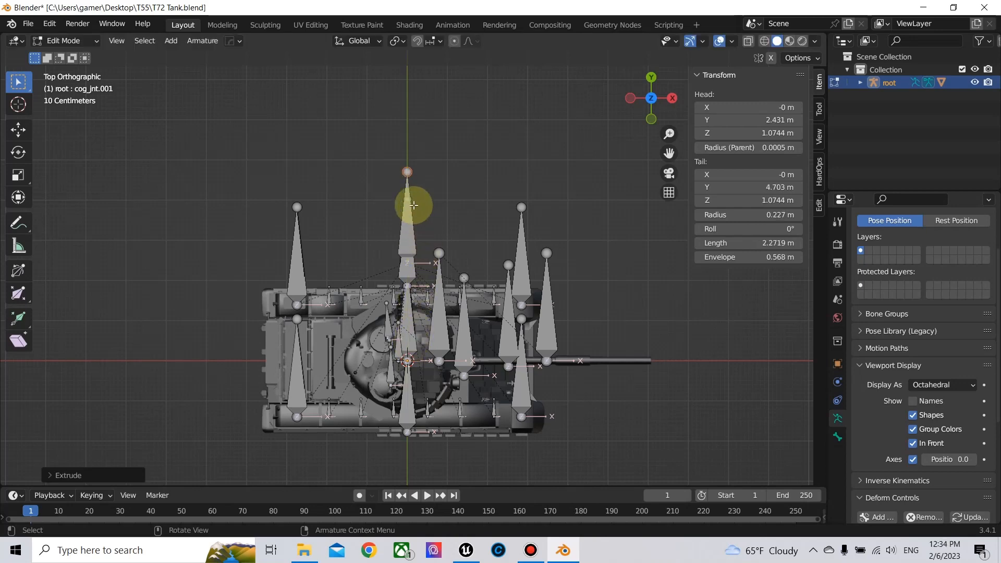
# Disconnect the newly extruded bone from its parent cog_jnt with the Disconnect Bone option
pyautogui.click(407, 187)
pyautogui.rightClick(407, 187)
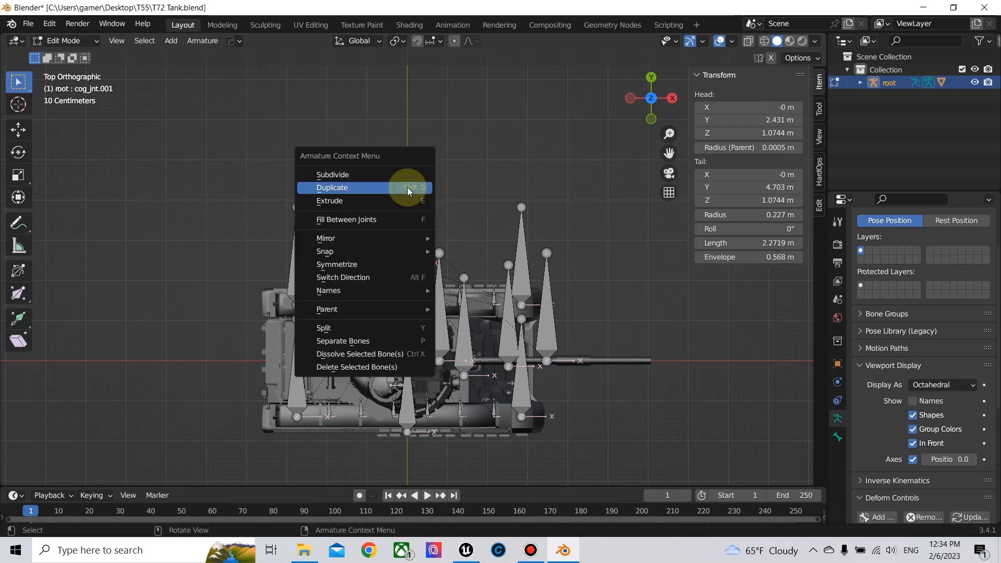
pyautogui.moveTo(368, 306)
pyautogui.click(473, 322)
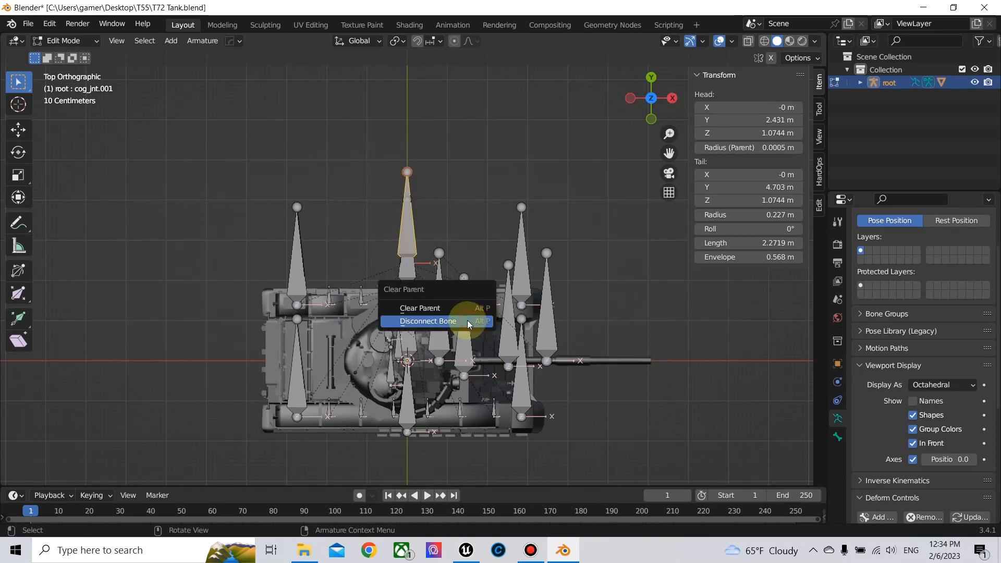
pyautogui.click(439, 320)
# Move the disconnected bone to the tank's rear, head at about X -3.48 m, Y -0.01 m, and rename it Rear Armor
pyautogui.press('g')
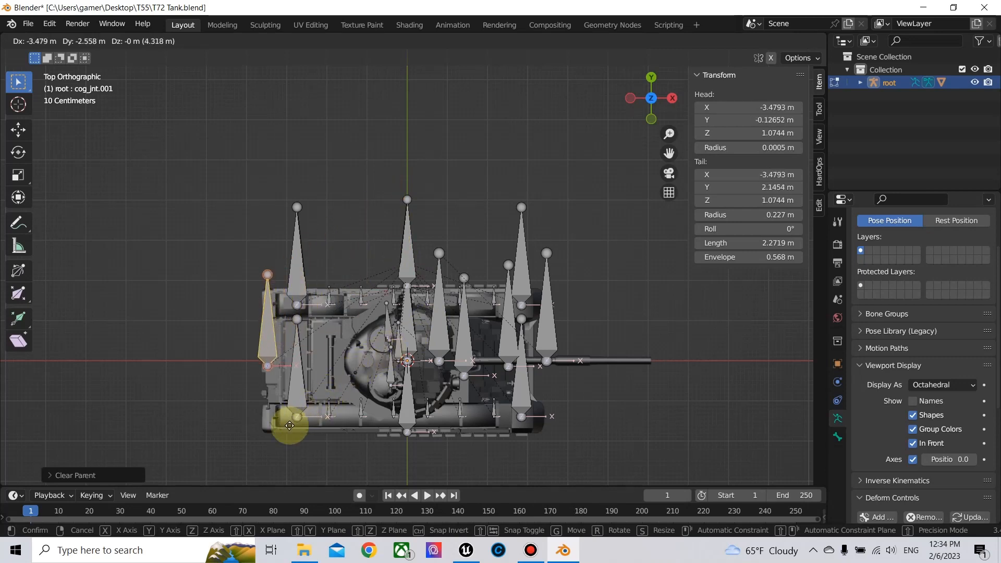
pyautogui.click(289, 420)
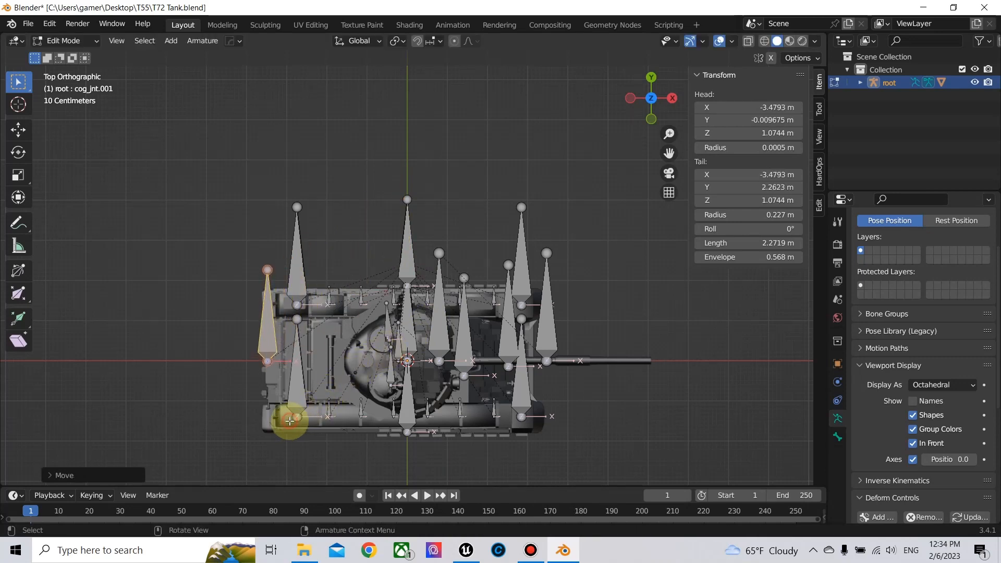
pyautogui.press('F2')
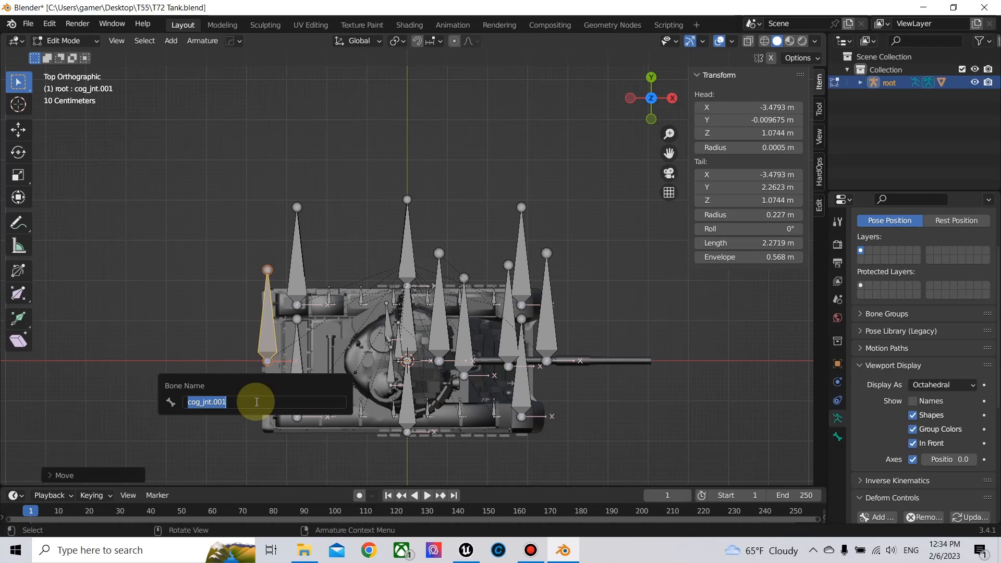
pyautogui.write('Rear Armor')
pyautogui.press('Return')
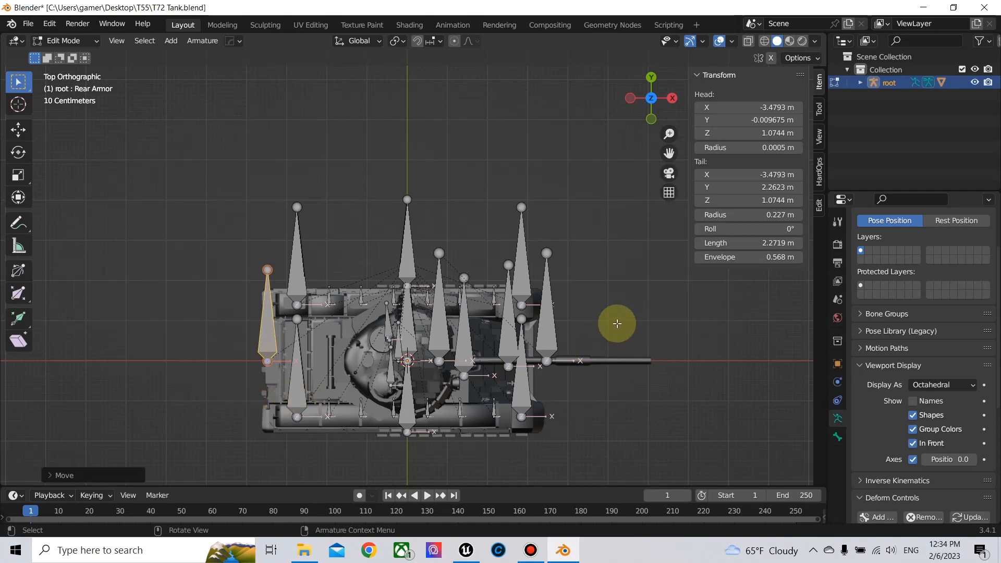
# Return to Object Mode, select the armature and tank mesh, and open the FBX export settings
pyautogui.moveTo(617, 323); pyautogui.dragTo(557, 262, button='middle')
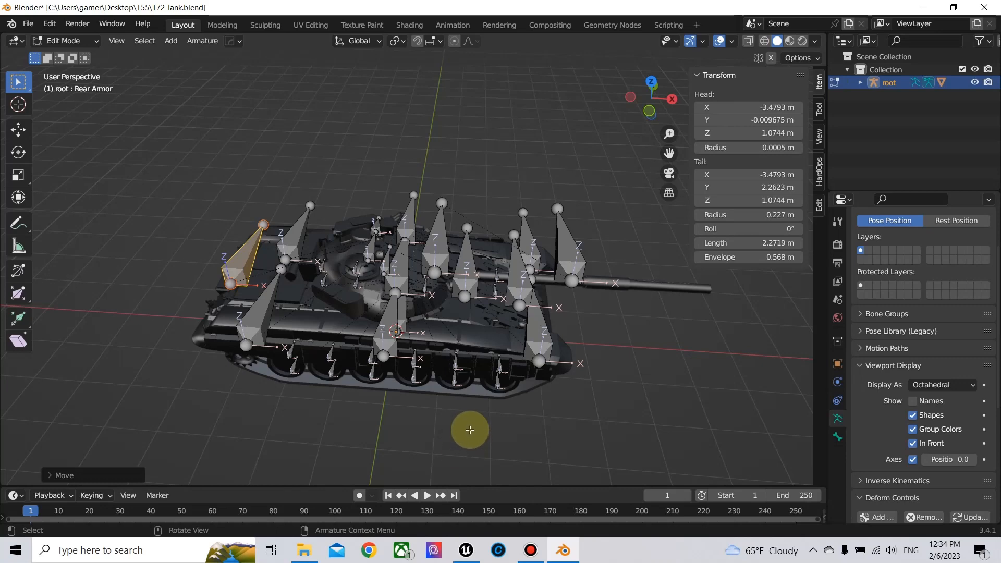
pyautogui.moveTo(493, 433); pyautogui.dragTo(522, 411, button='middle')
pyautogui.moveTo(594, 387); pyautogui.dragTo(464, 375, button='middle')
pyautogui.press('Tab')
pyautogui.click(483, 353)
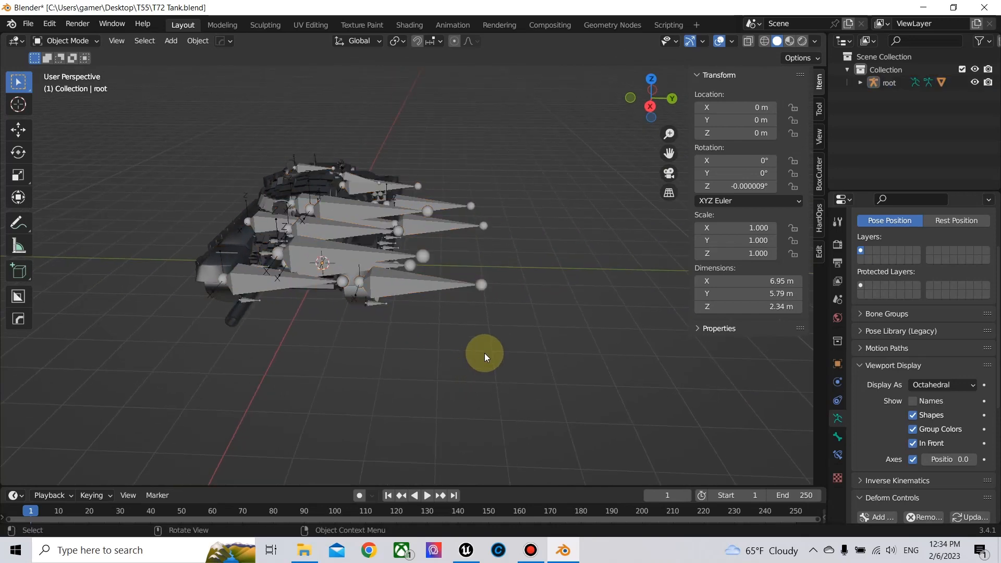
pyautogui.press('a')
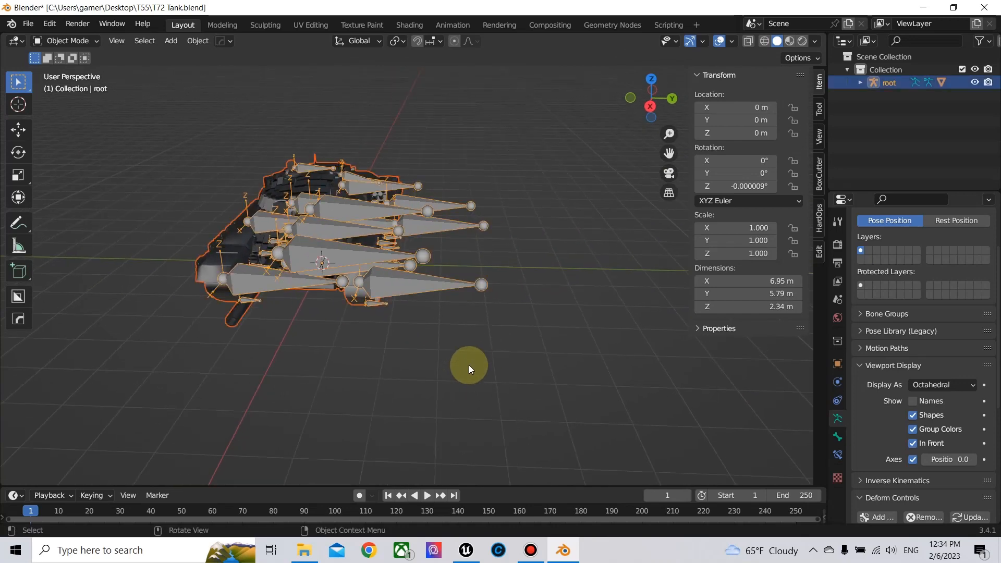
pyautogui.click(28, 23)
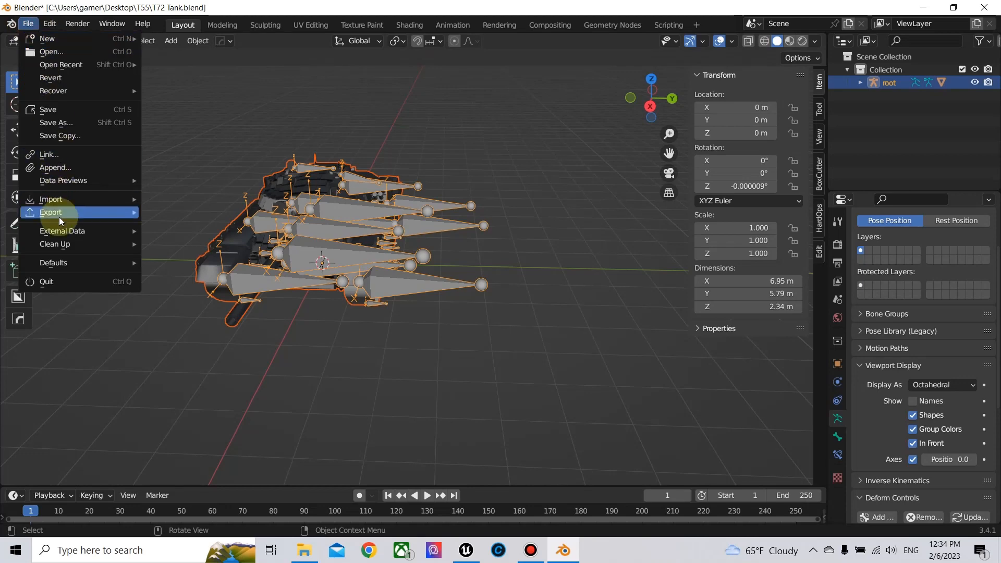
pyautogui.moveTo(60, 219)
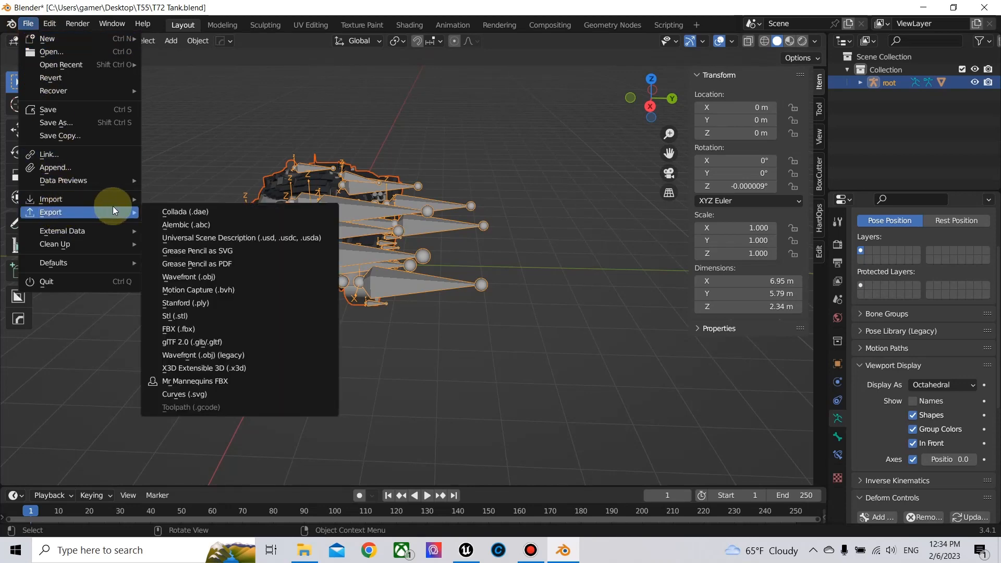
pyautogui.click(187, 330)
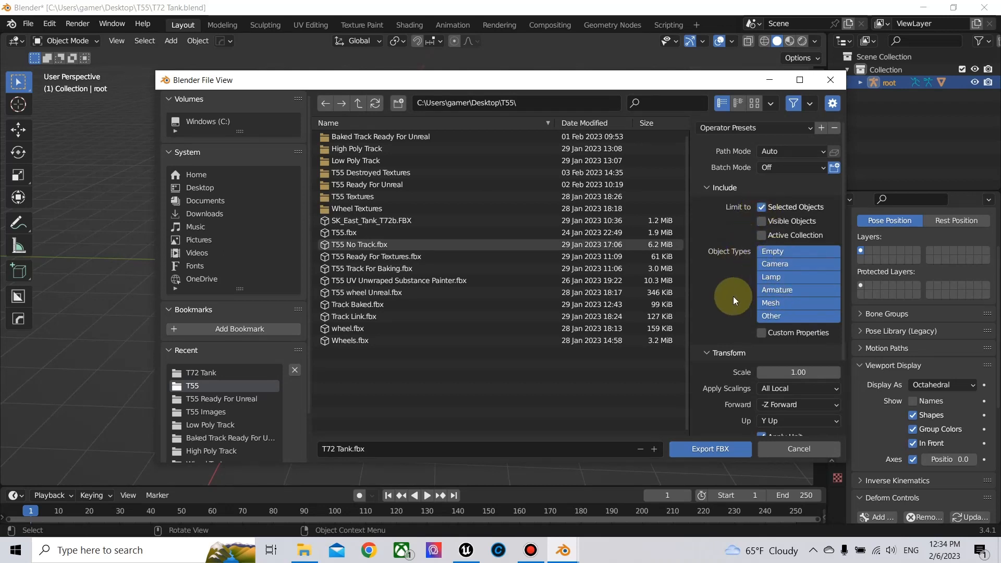
# Set the FBX export's forward axis to X Forward and its up axis to Z Up
pyautogui.scroll(-3, 732, 296)
pyautogui.scroll(-1, 733, 296)
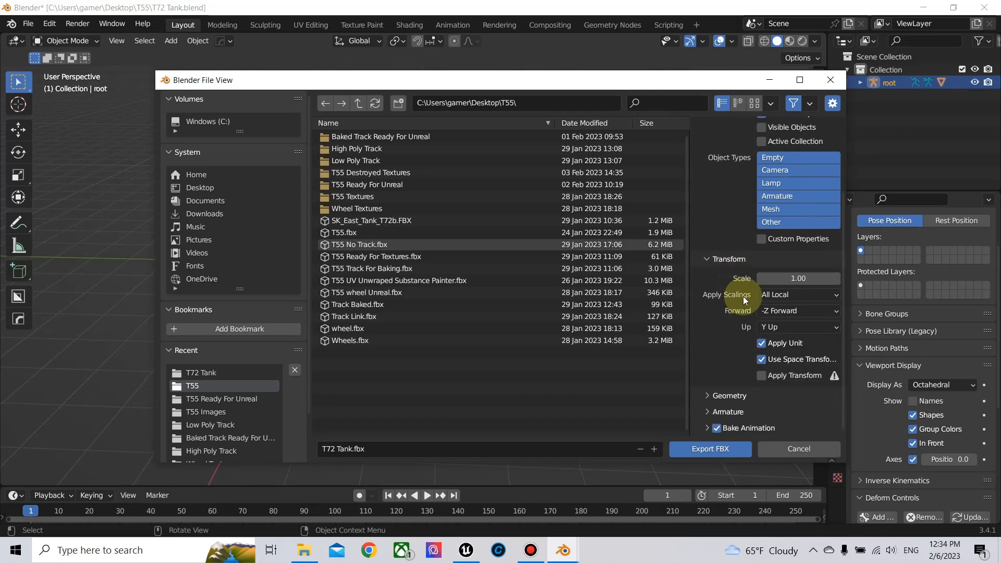
pyautogui.click(779, 310)
pyautogui.click(792, 326)
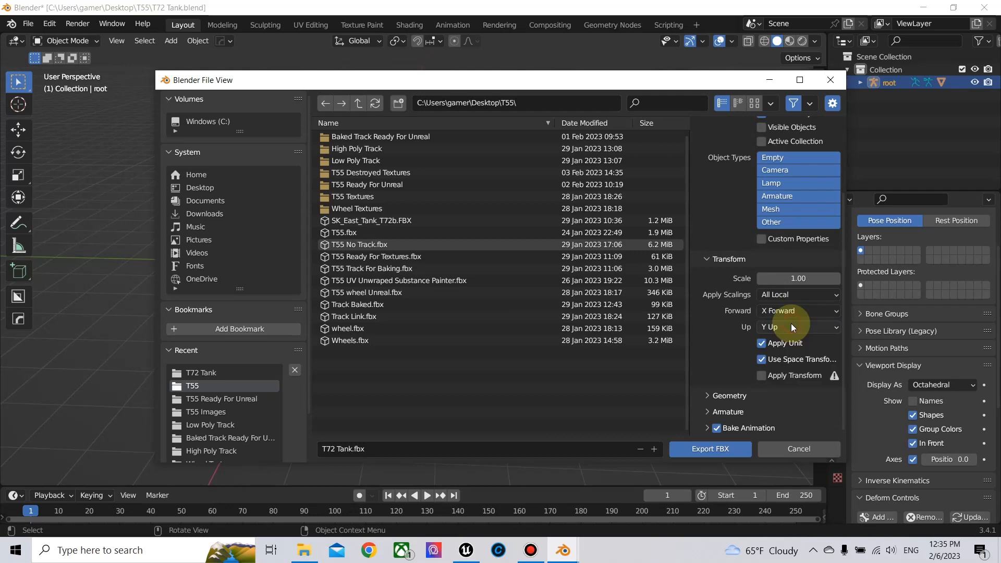
pyautogui.click(790, 325)
pyautogui.click(788, 369)
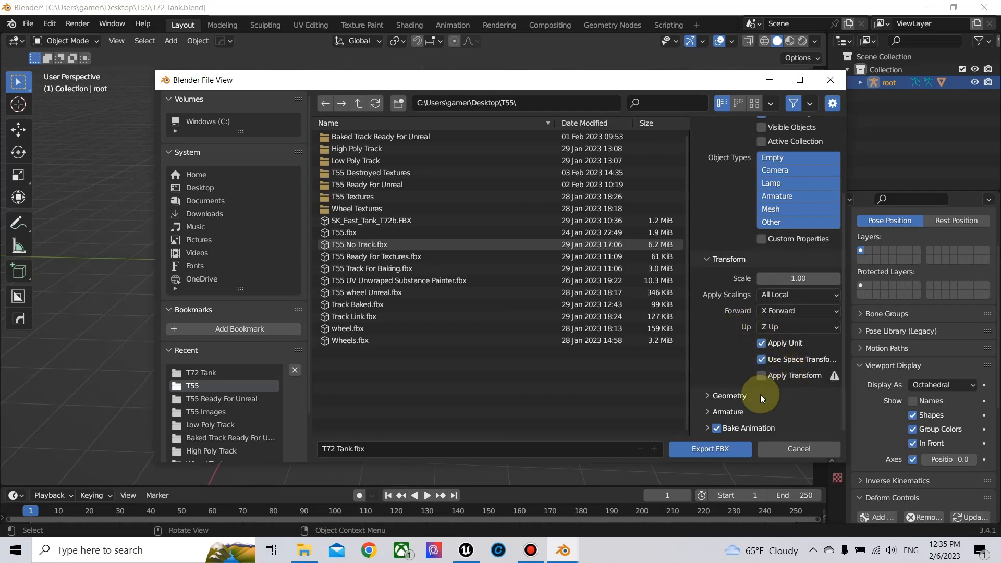
# Expand the FBX export's geometry options, check the Smoothing choices and keep Normals Only
pyautogui.click(709, 397)
pyautogui.scroll(-4, 731, 377)
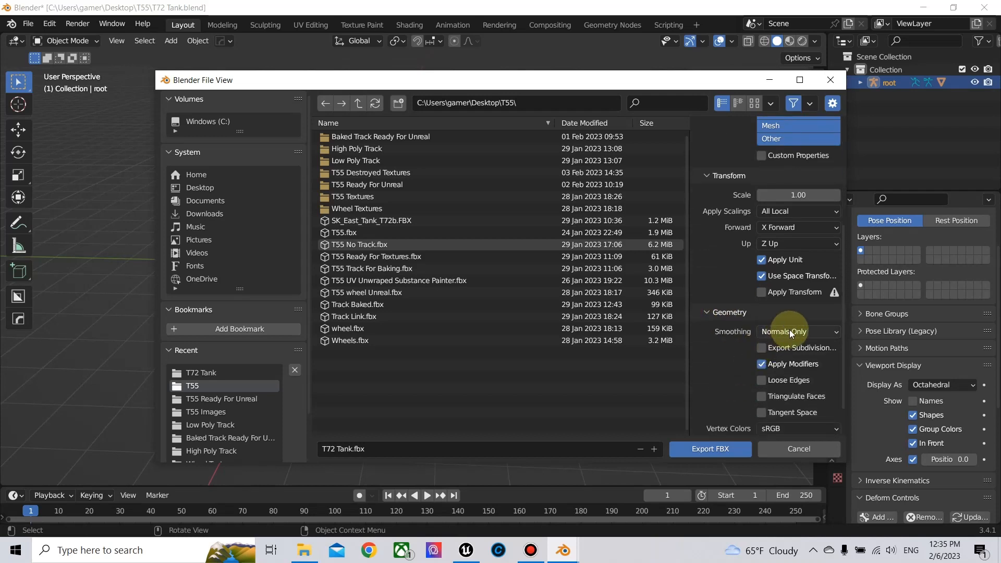
pyautogui.scroll(-2, 792, 332)
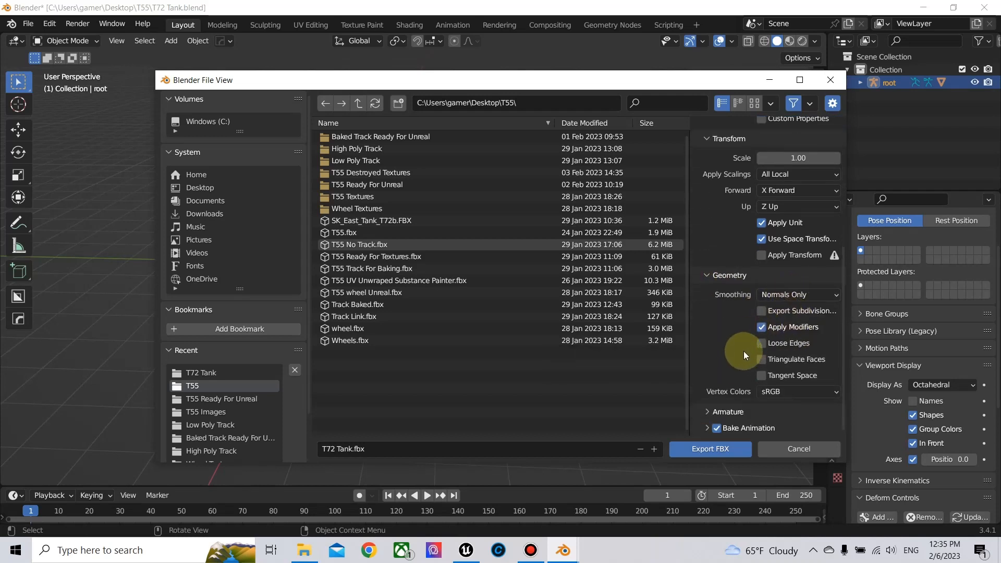
pyautogui.click(792, 296)
pyautogui.click(793, 296)
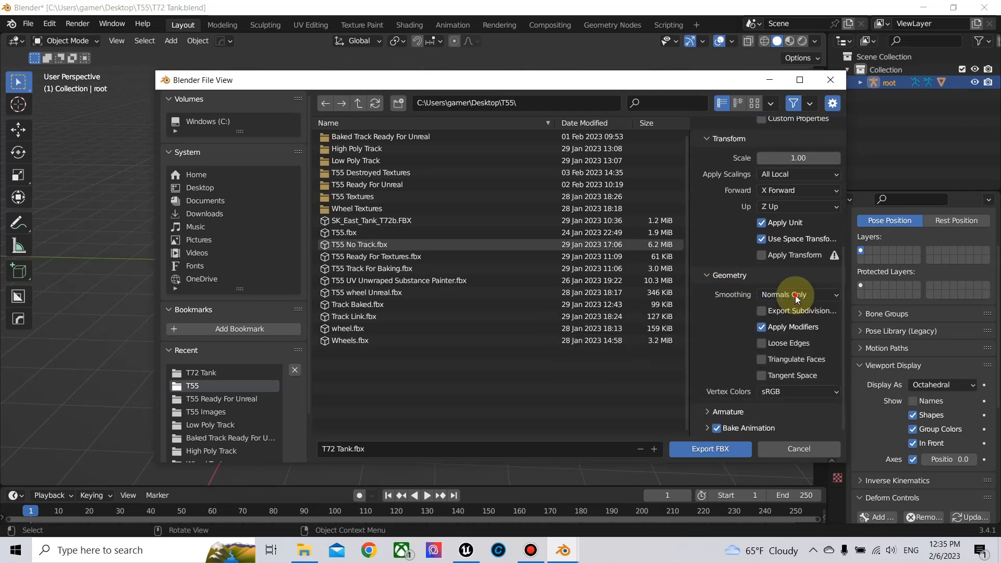
pyautogui.click(795, 296)
pyautogui.click(795, 297)
pyautogui.click(796, 297)
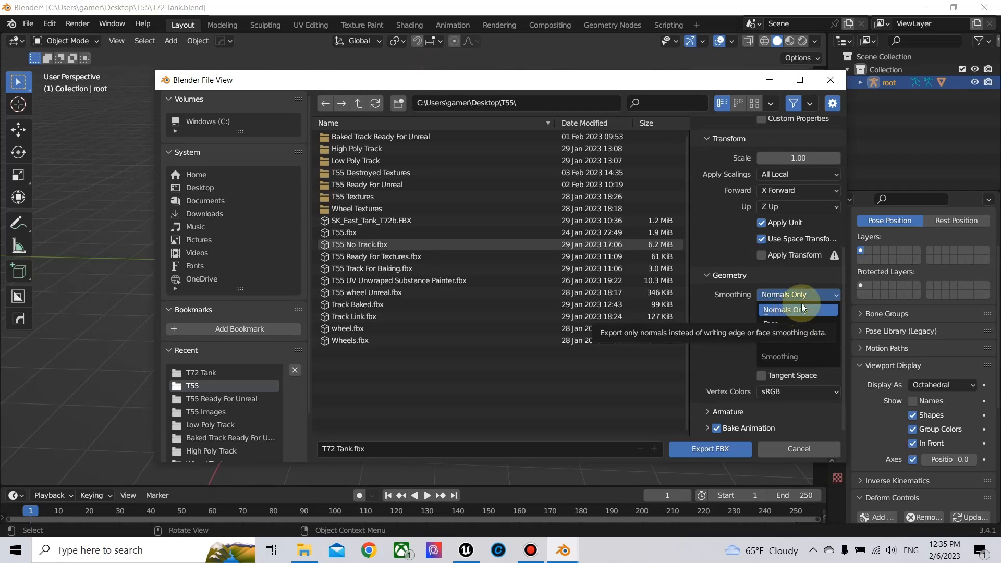
pyautogui.click(775, 304)
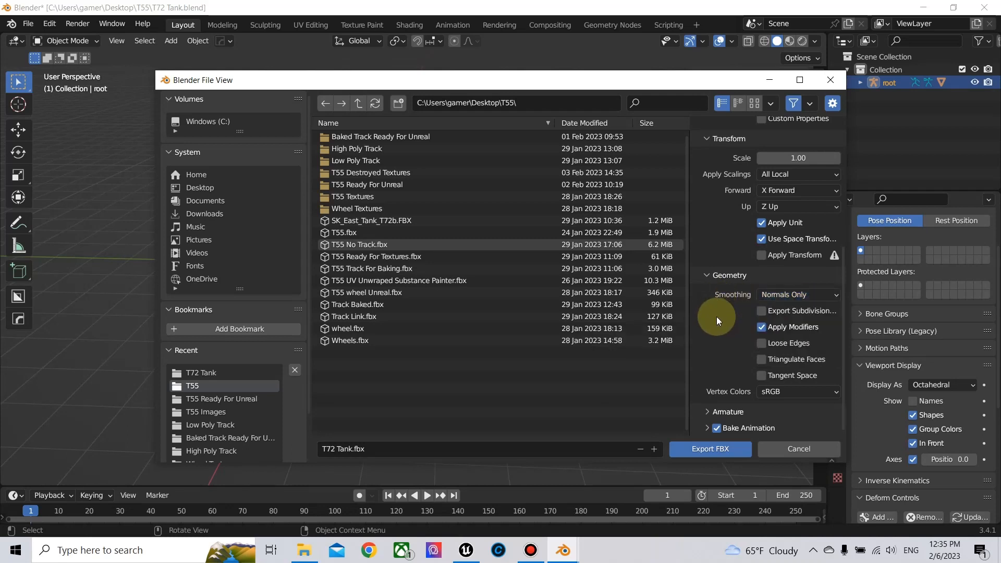
# Expand the armature and bake animation options, then export the FBX over T72ModifiedTracksAndArmor.fbx in the desktop's T72 Tank folder
pyautogui.click(710, 413)
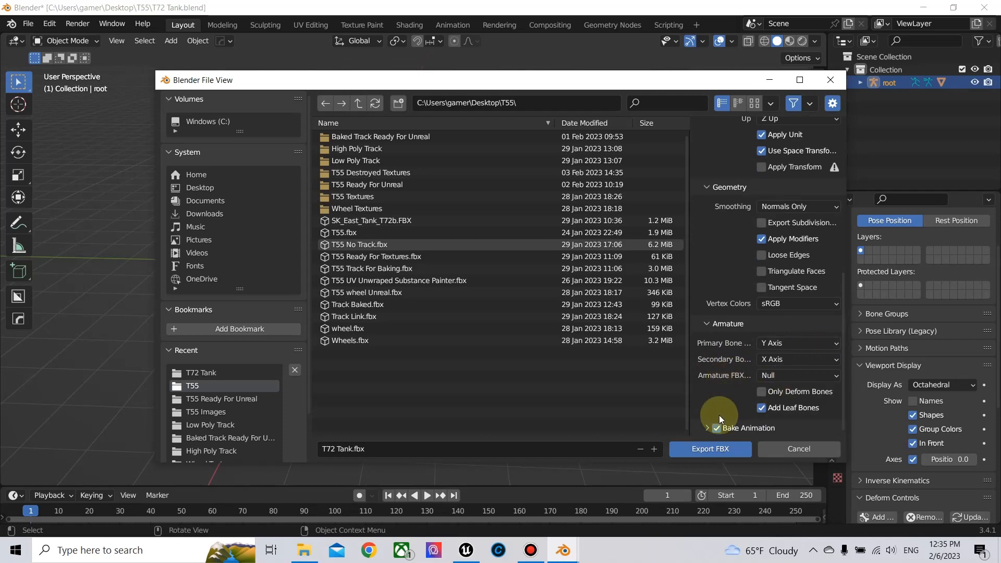
pyautogui.click(718, 425)
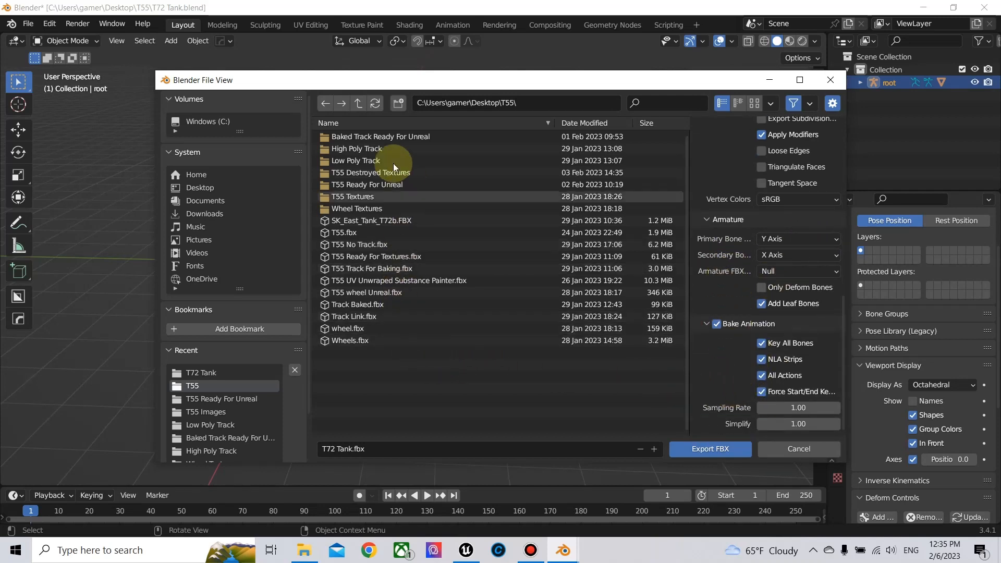
pyautogui.click(191, 189)
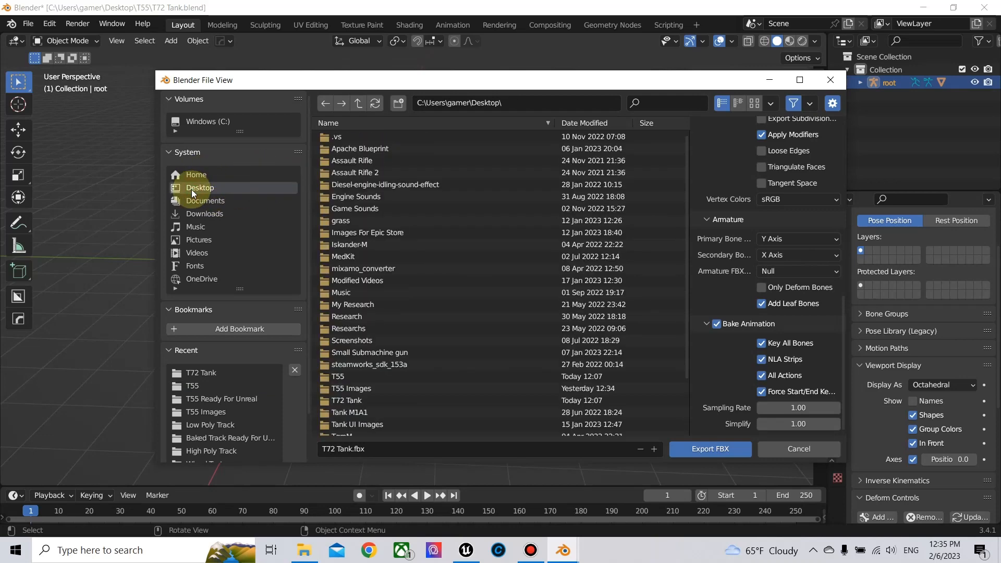
pyautogui.doubleClick(354, 397)
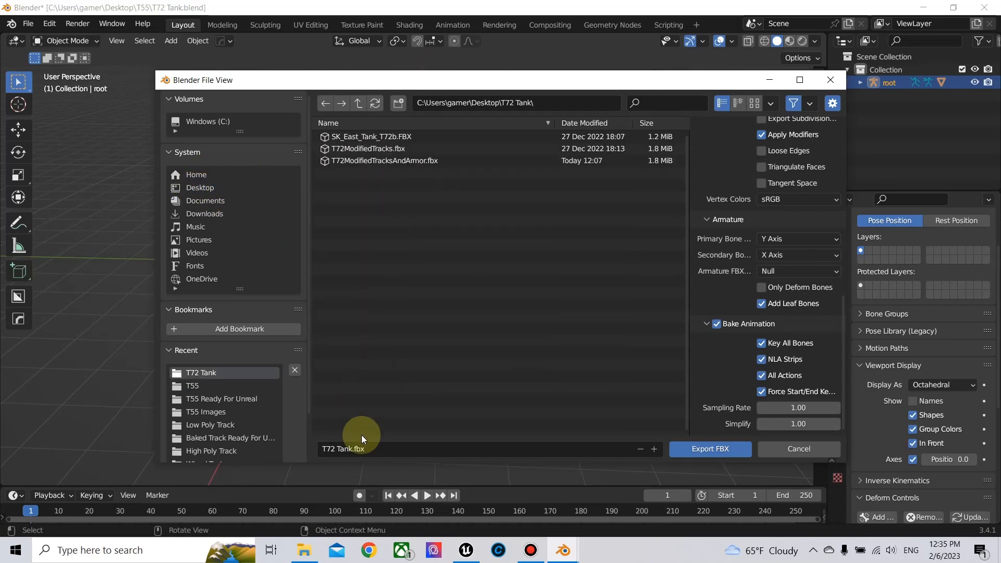
pyautogui.click(386, 160)
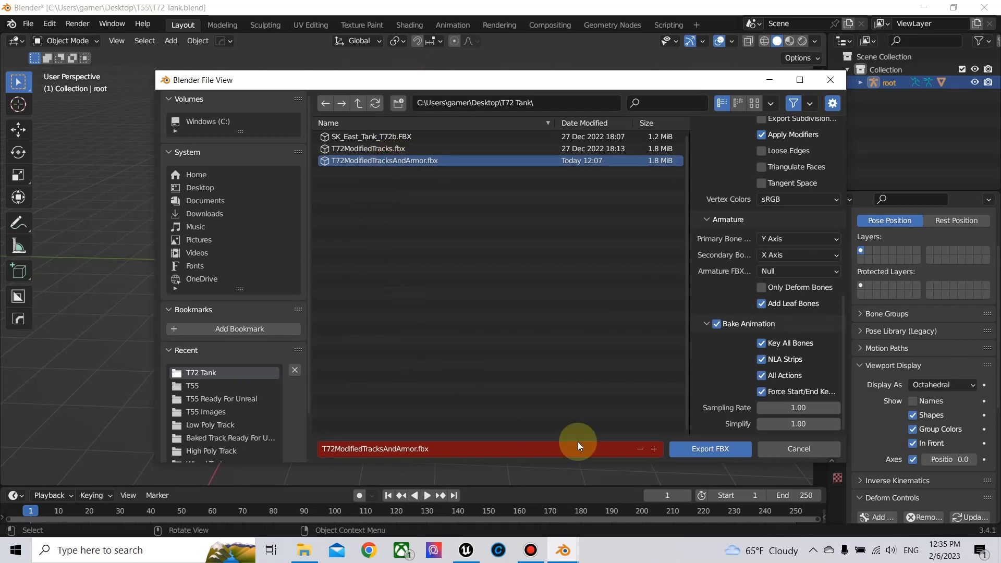
pyautogui.click(705, 449)
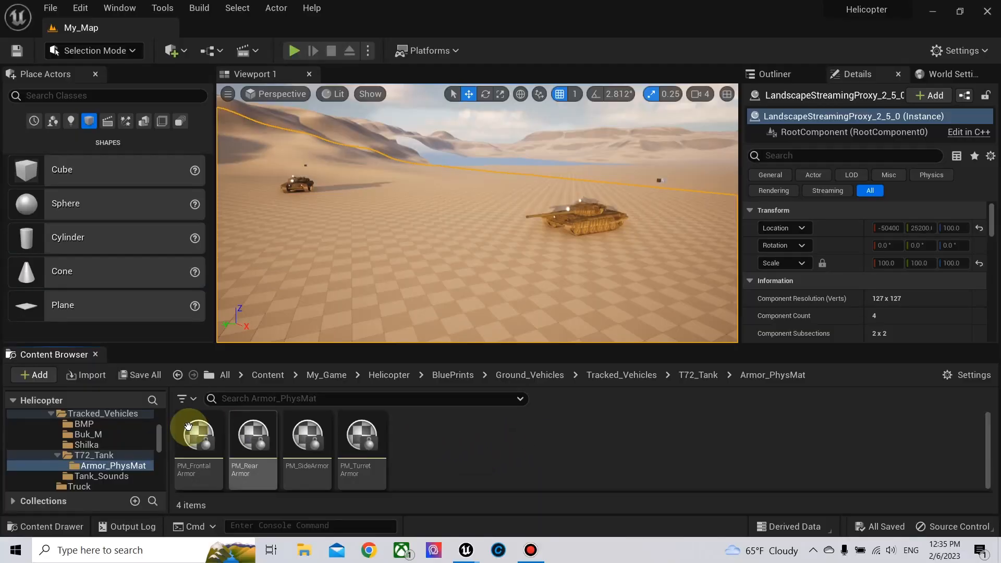
# In Unreal Editor, open the ModifiedT72 folder inside VigilanteContent/Vehicles/East_Tank_T72b
pyautogui.scroll(-5, 90, 443)
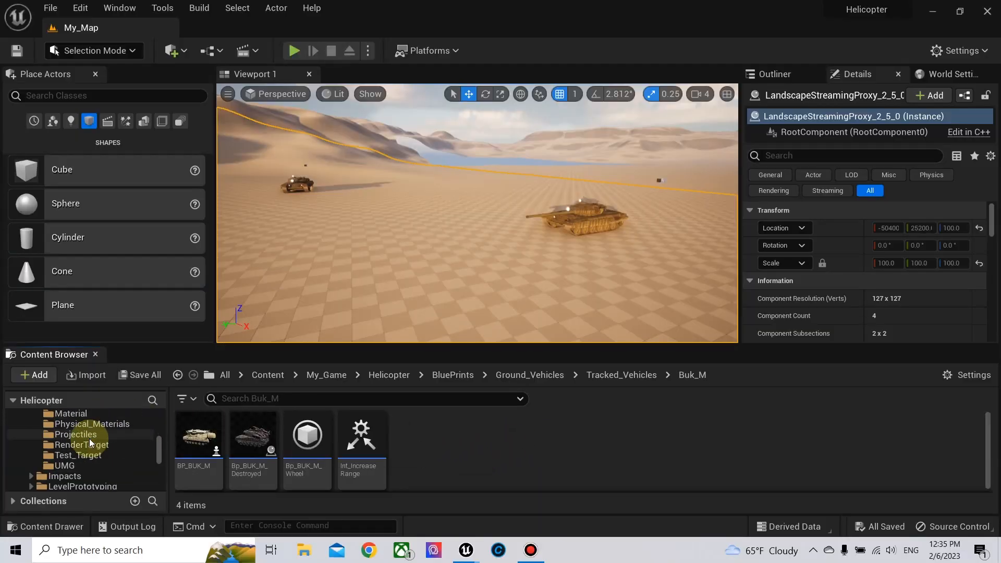
pyautogui.scroll(-5, 89, 443)
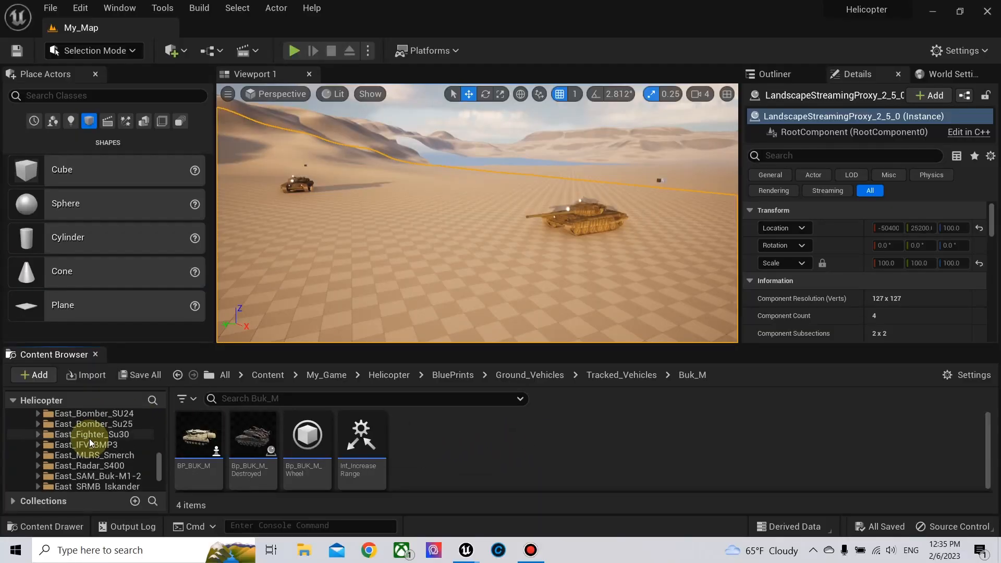
pyautogui.scroll(-3, 86, 443)
pyautogui.scroll(2, 84, 453)
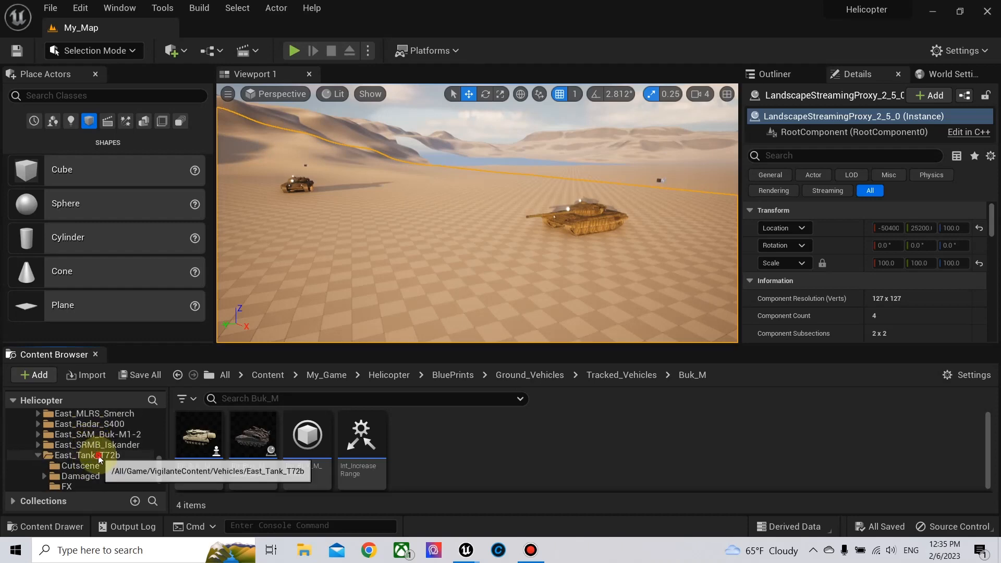
pyautogui.click(86, 455)
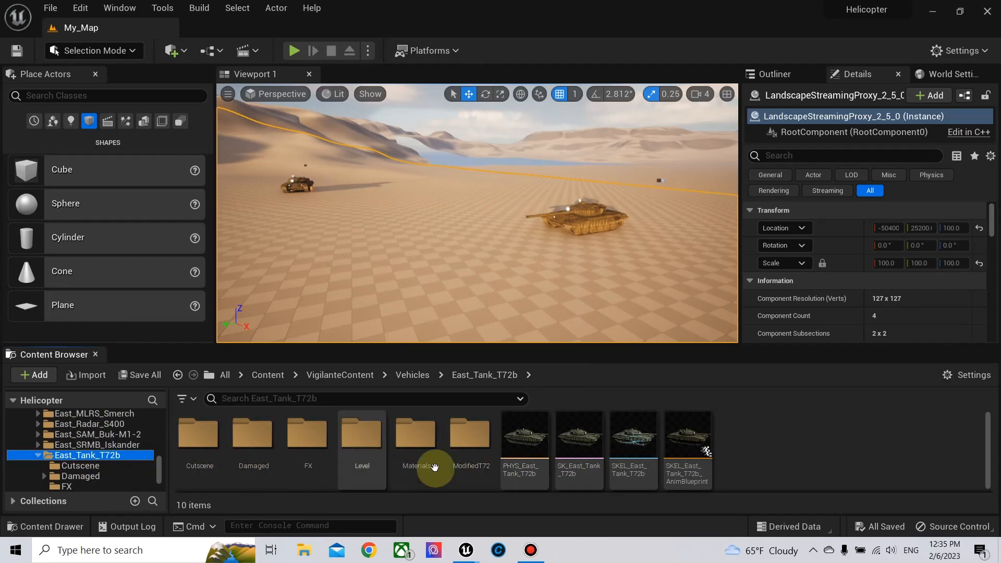
pyautogui.doubleClick(469, 449)
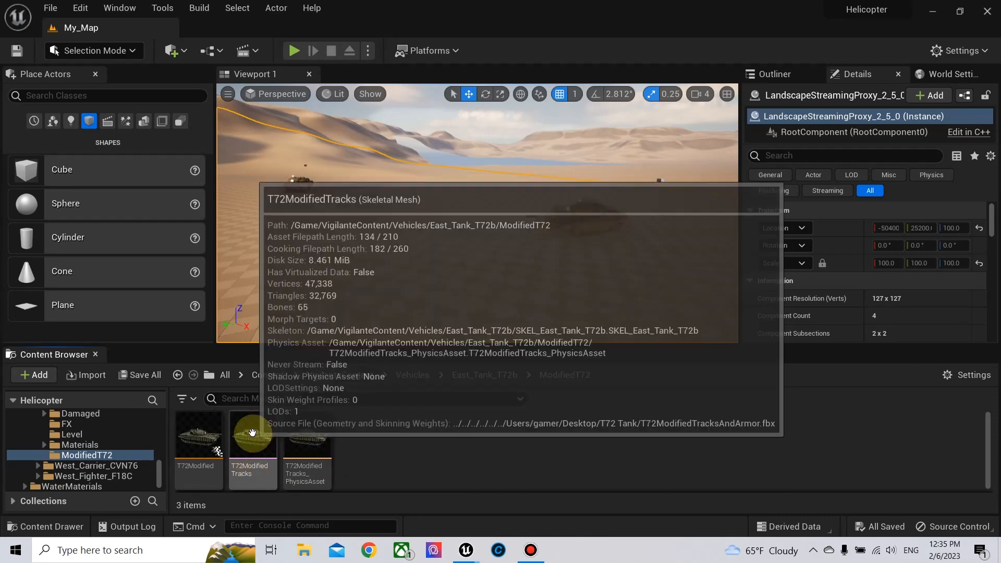
# Reimport the T72ModifiedTracks skeletal mesh with a new source file, T72ModifiedTracksAndArmor from the T72 Tank folder
pyautogui.click(252, 432)
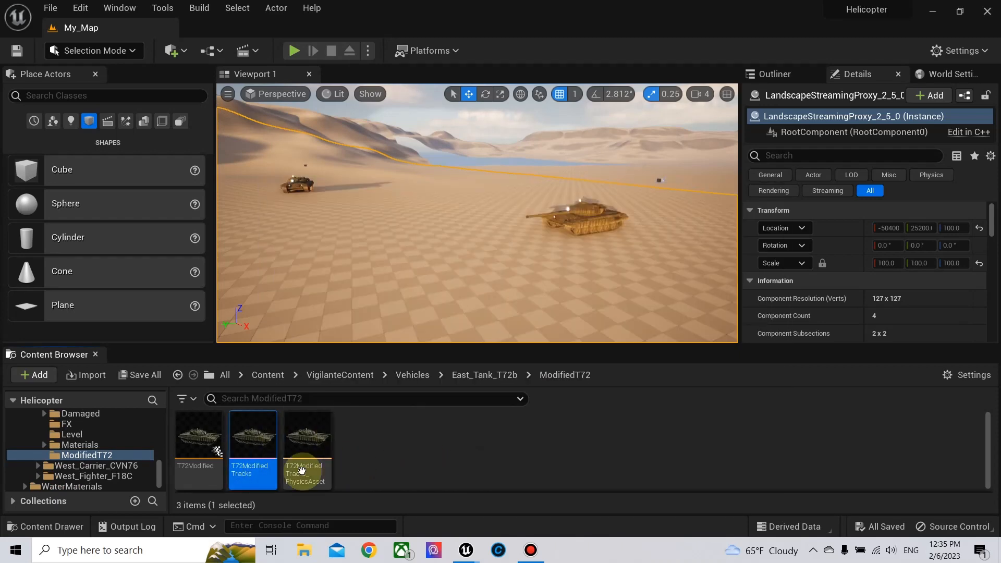
pyautogui.rightClick(251, 439)
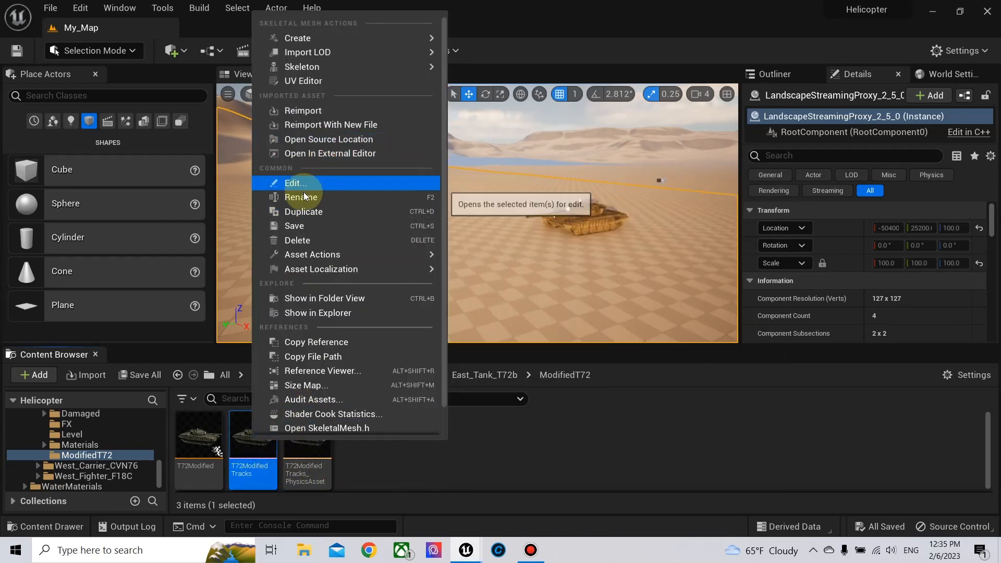
pyautogui.click(328, 125)
pyautogui.click(190, 126)
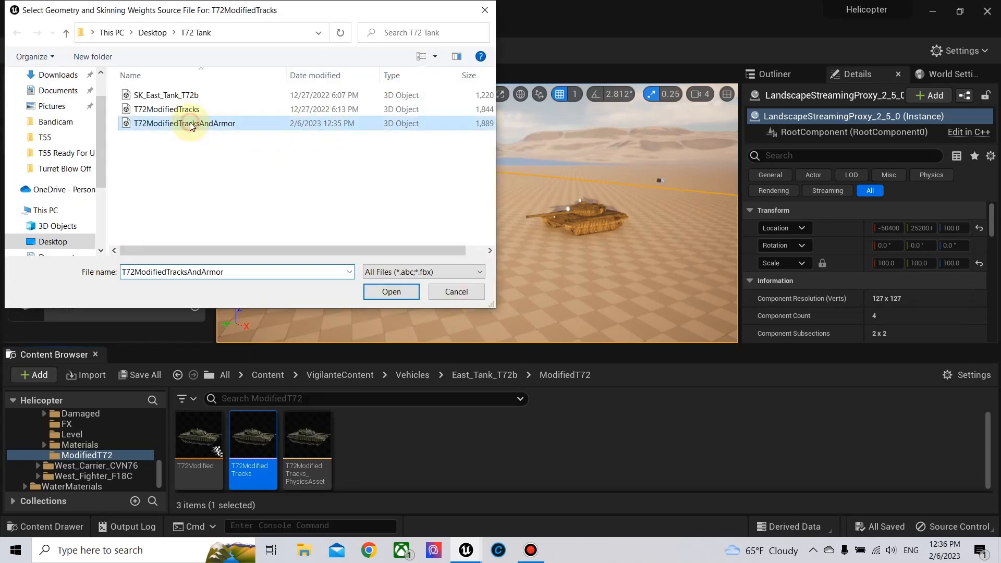
pyautogui.click(391, 292)
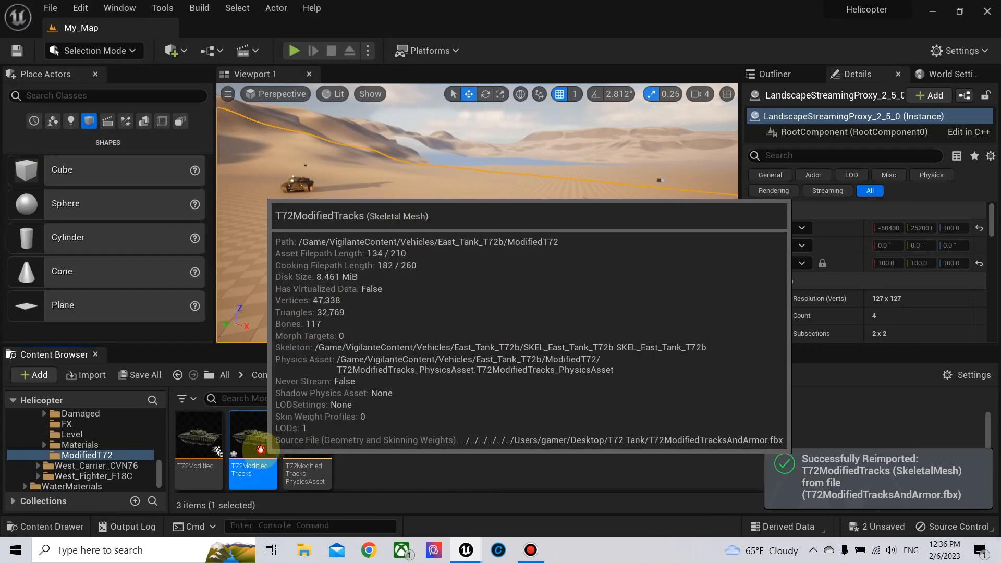
# Open the T72ModifiedTracks skeletal mesh and look through its skeleton tree for the armor bones, also filtering by "ar"
pyautogui.doubleClick(253, 456)
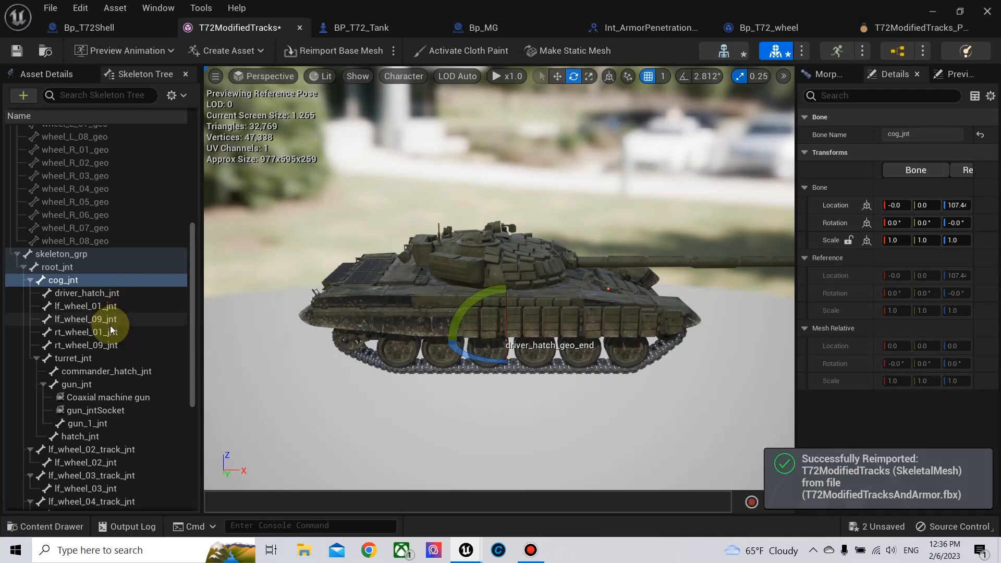
pyautogui.scroll(-5, 110, 325)
pyautogui.scroll(15, 110, 326)
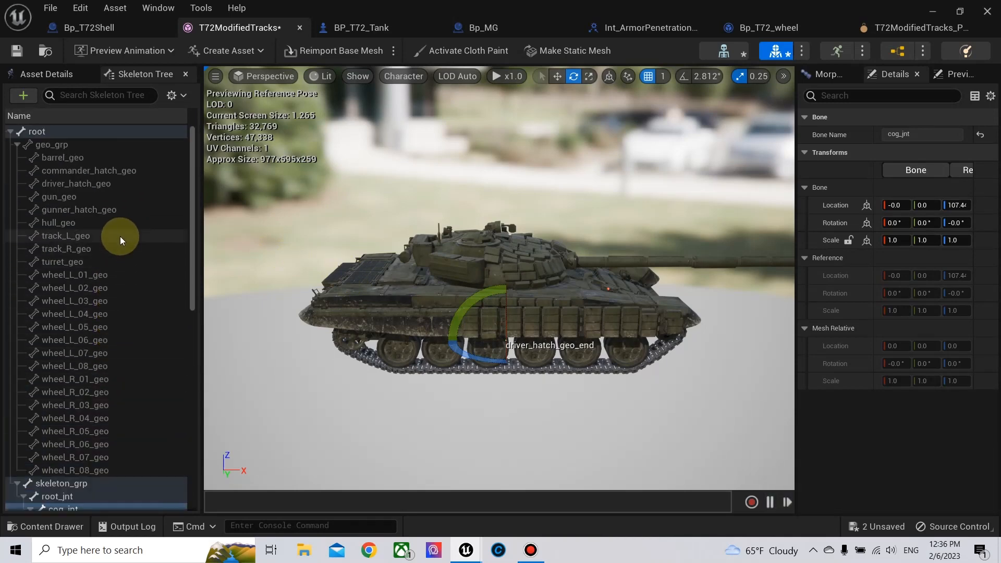
pyautogui.scroll(-3, 119, 253)
pyautogui.scroll(-9, 122, 232)
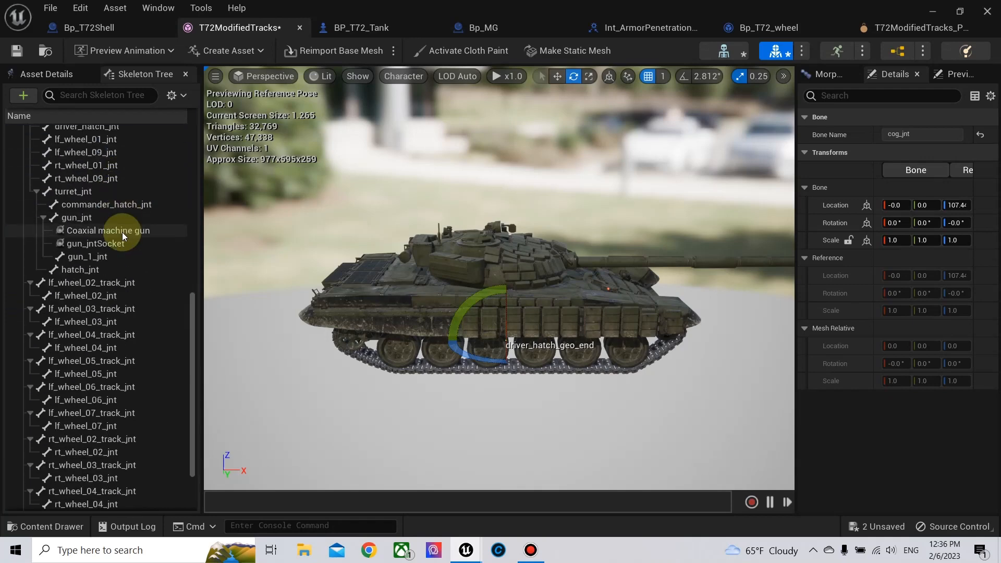
pyautogui.scroll(3, 124, 230)
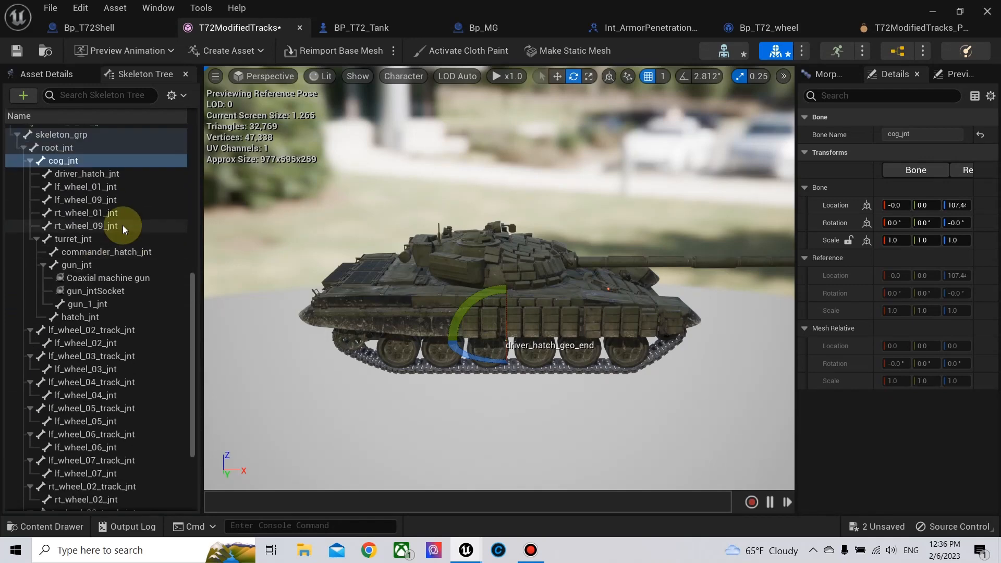
pyautogui.scroll(7, 123, 225)
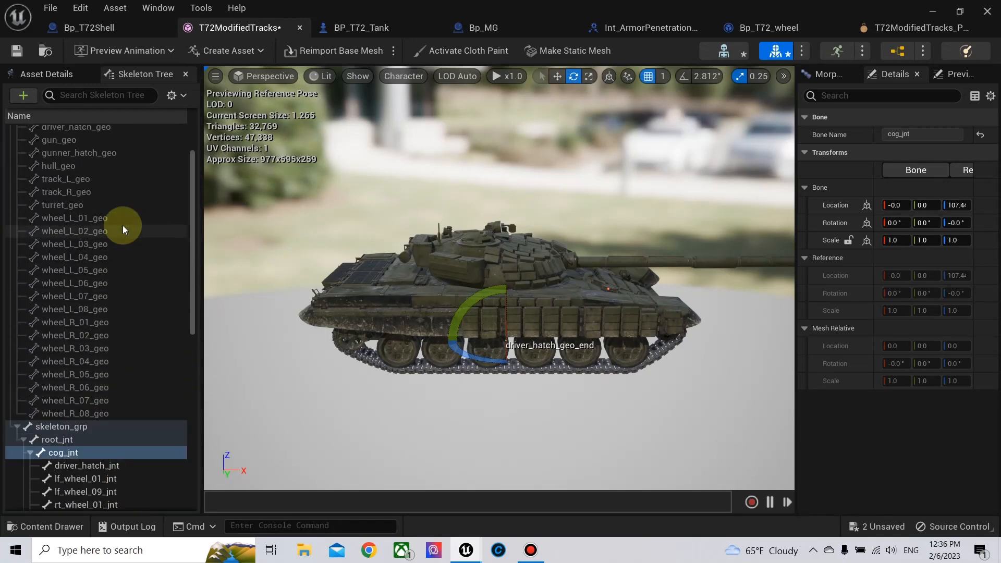
pyautogui.scroll(2, 123, 226)
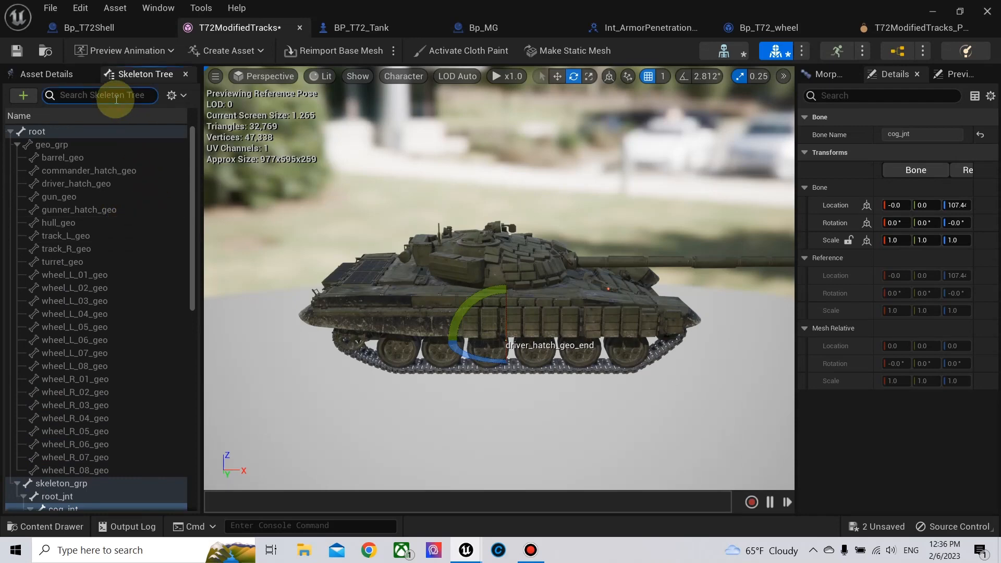
pyautogui.write('ar')
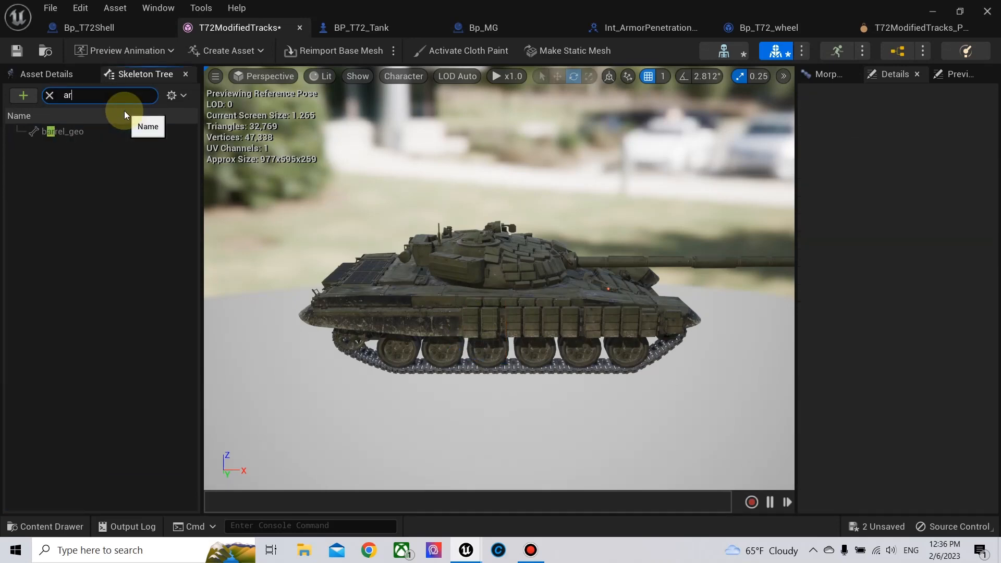
pyautogui.click(50, 96)
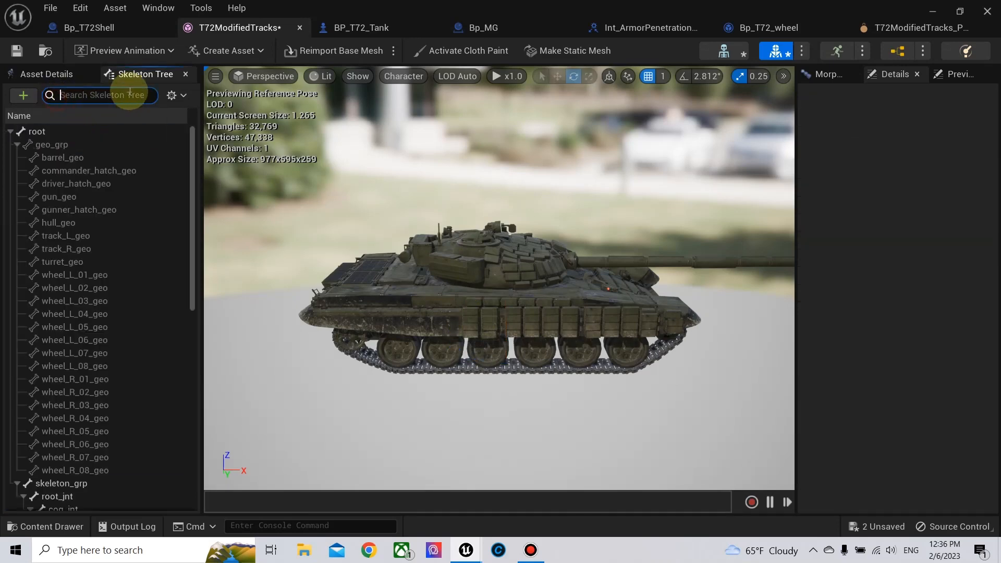
# Close the T72ModifiedTracks mesh editor and save all modified assets in the project
pyautogui.click(299, 27)
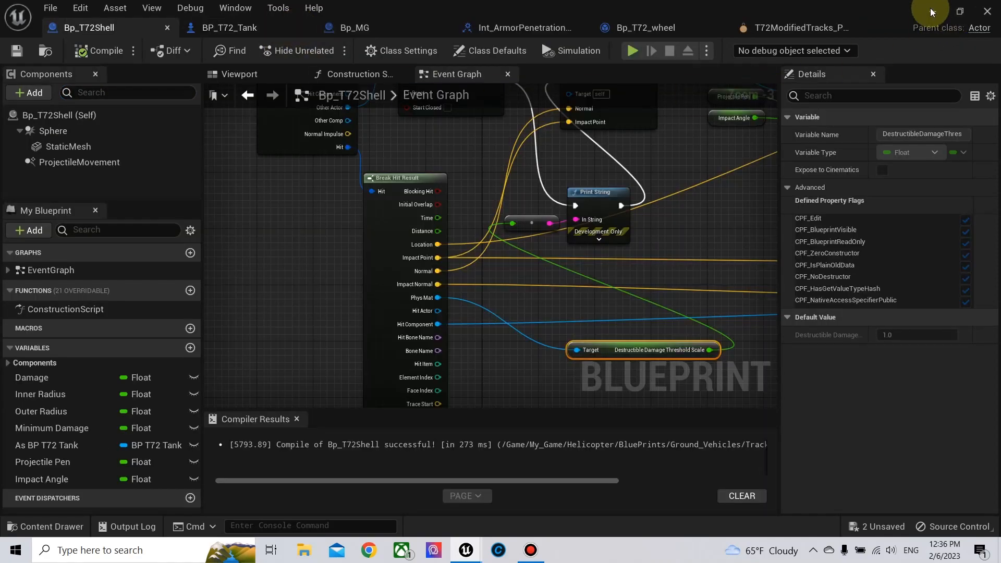
pyautogui.click(933, 11)
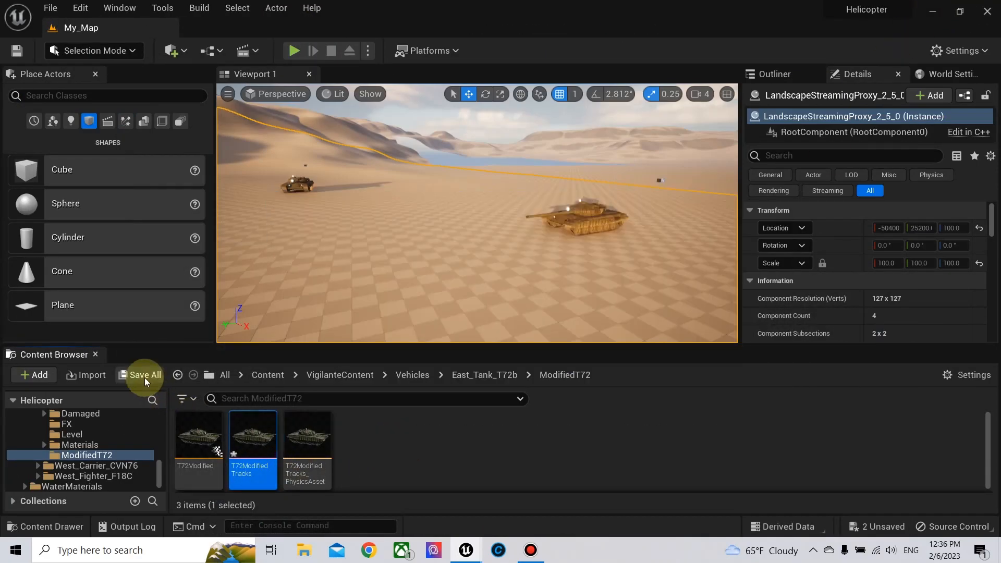
pyautogui.click(142, 375)
pyautogui.click(578, 421)
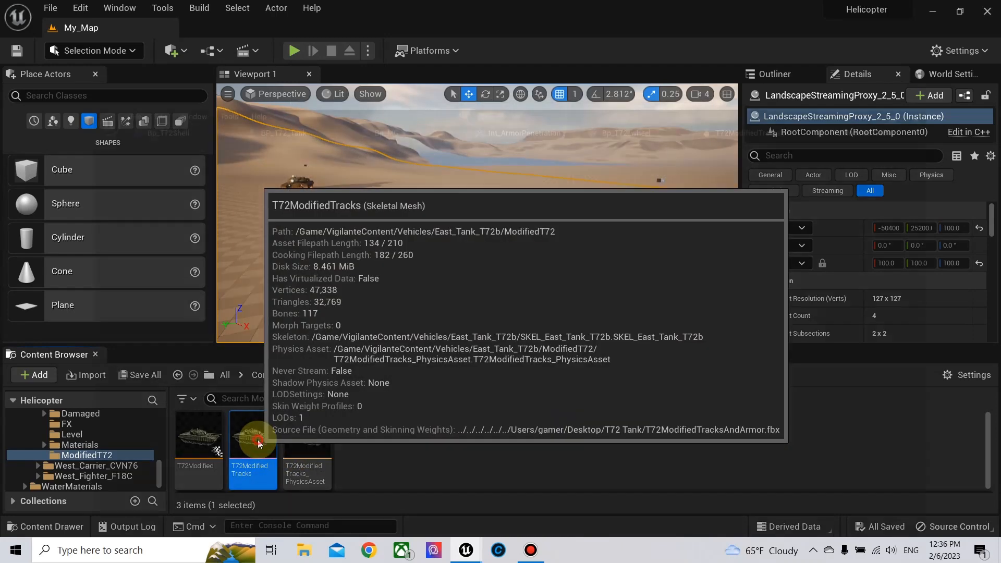
# Reopen the T72ModifiedTracks mesh with its old physics asset editor closed, and search the skeleton tree for "arm"
pyautogui.doubleClick(271, 443)
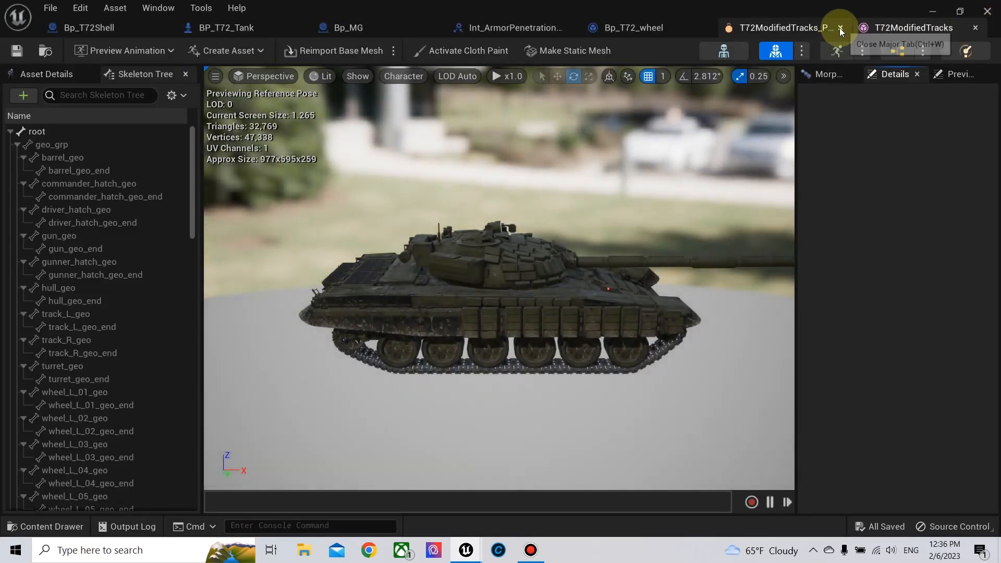
pyautogui.click(840, 27)
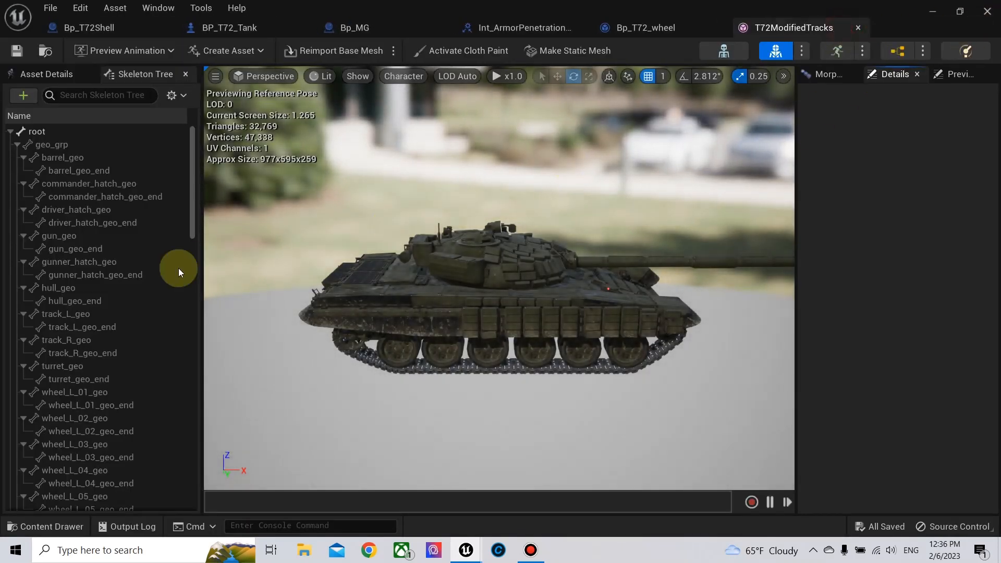
pyautogui.click(69, 95)
pyautogui.write('arm')
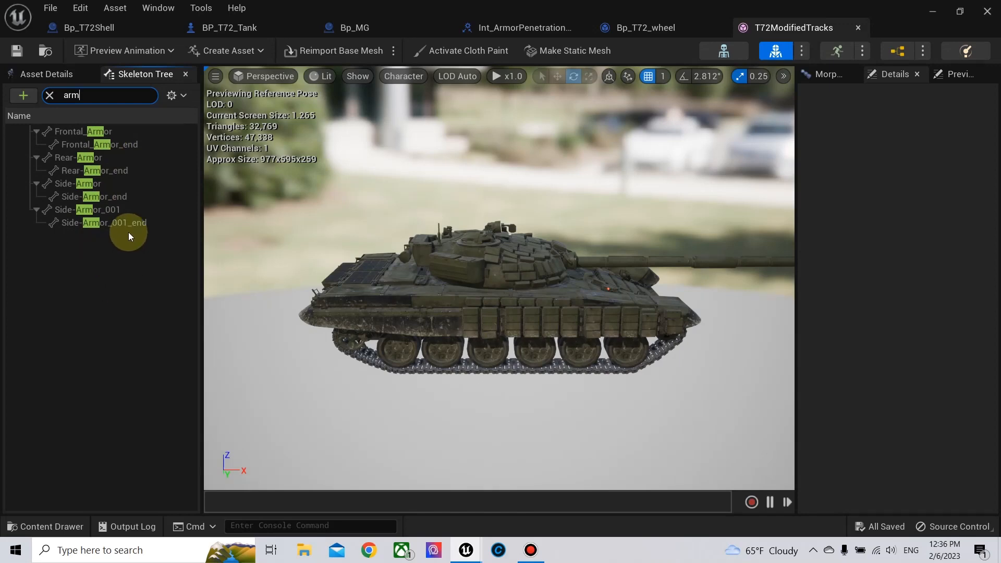
pyautogui.click(49, 96)
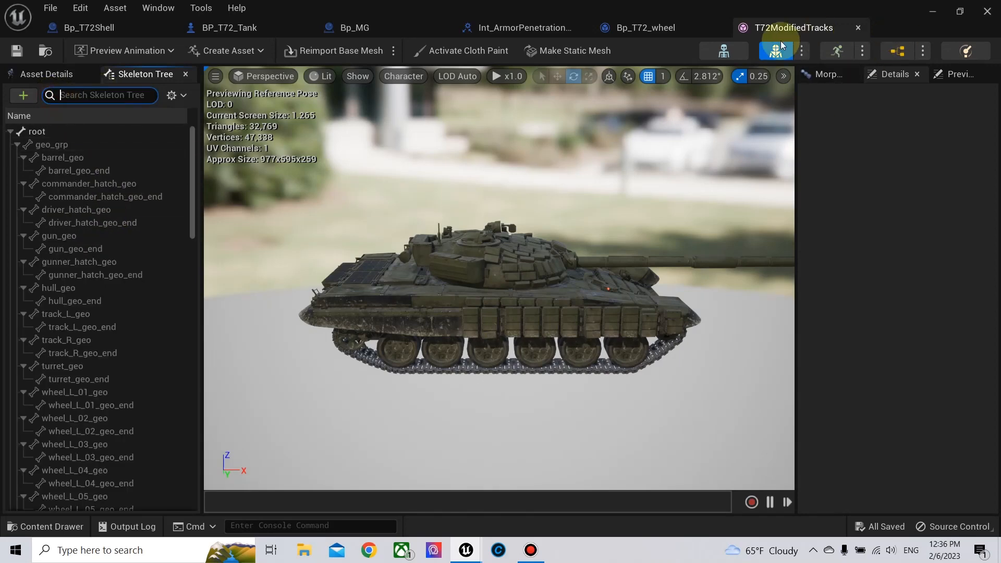
# Open the T72ModifiedTracks physics asset, inspect the cog_jnt body, and delete all existing physics bodies
pyautogui.click(952, 49)
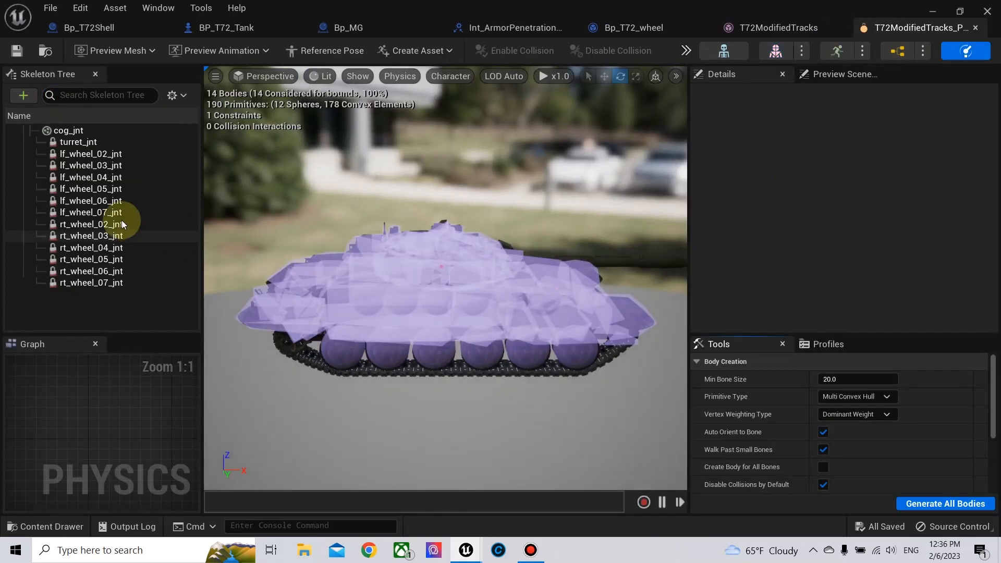
pyautogui.click(68, 131)
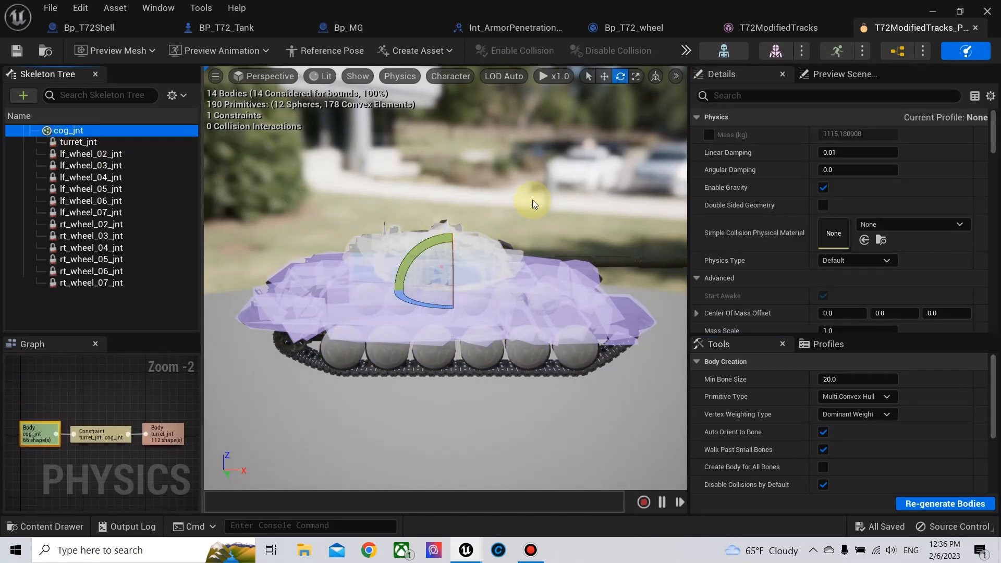
pyautogui.moveTo(545, 198); pyautogui.dragTo(430, 231)
pyautogui.rightClick(449, 318)
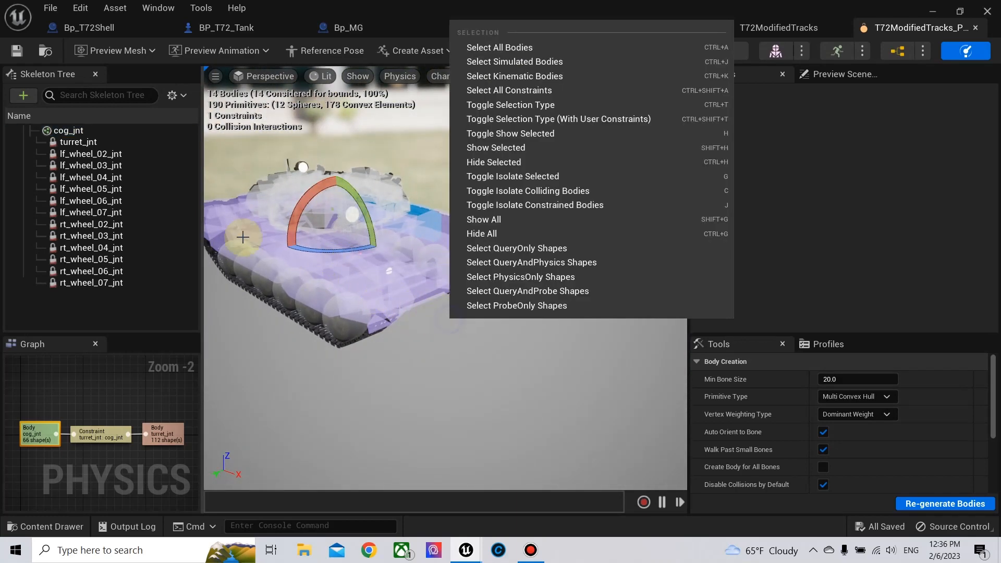
pyautogui.rightClick(77, 132)
pyautogui.rightClick(77, 130)
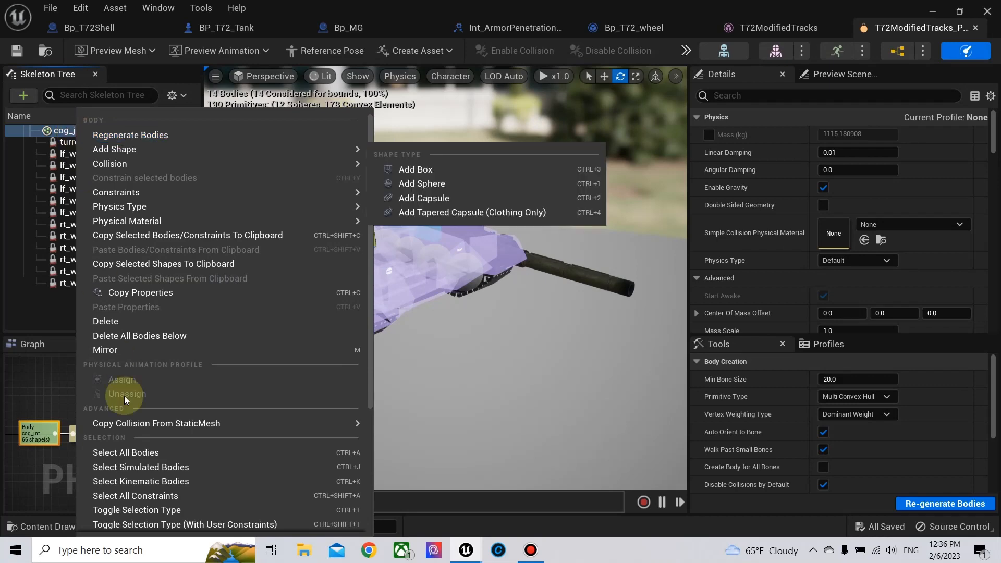
pyautogui.click(133, 452)
pyautogui.press('Delete')
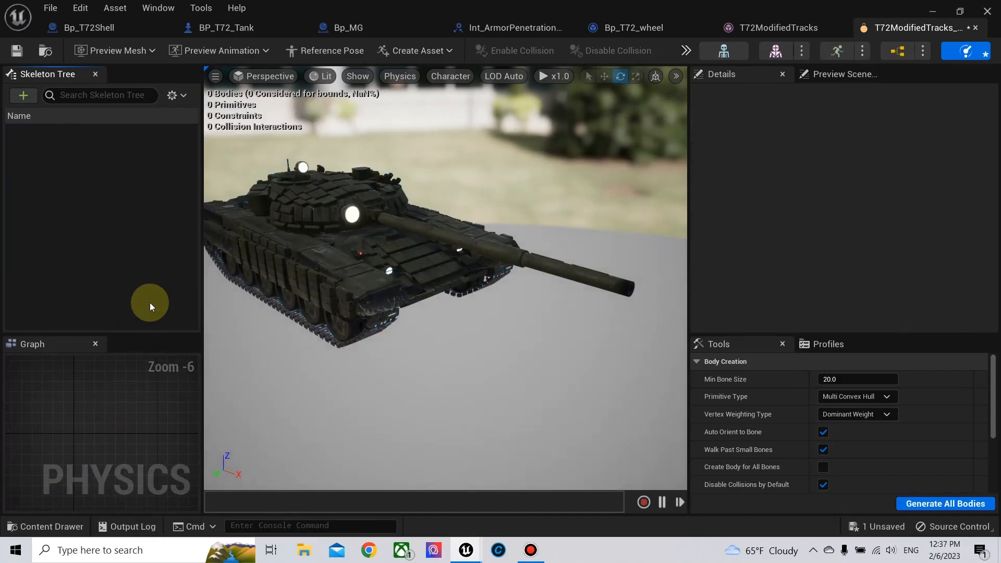
# Show all bones in the skeleton tree and add a box collision shape to the Frontal_Armor bone
pyautogui.click(179, 101)
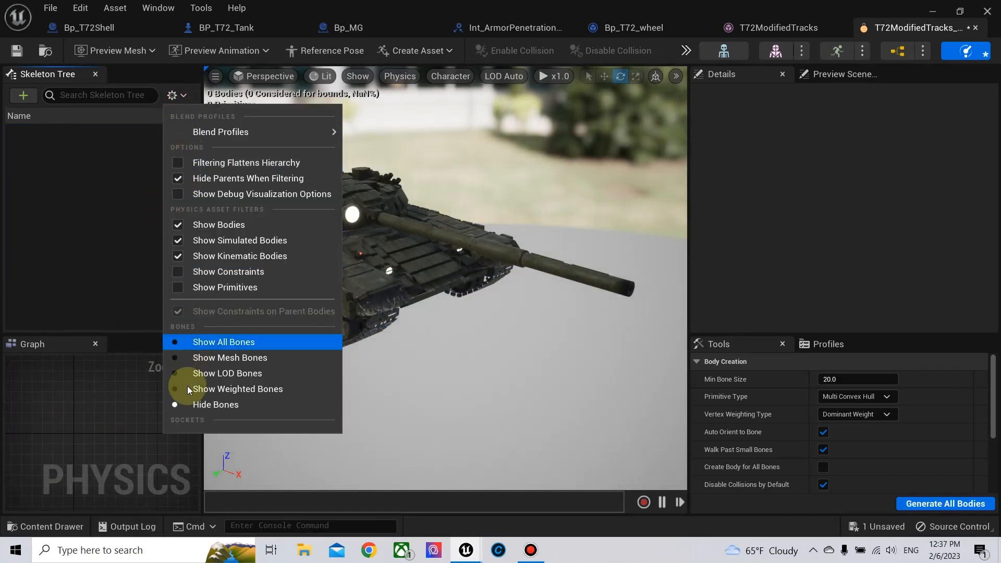
pyautogui.click(223, 342)
pyautogui.scroll(-10, 104, 199)
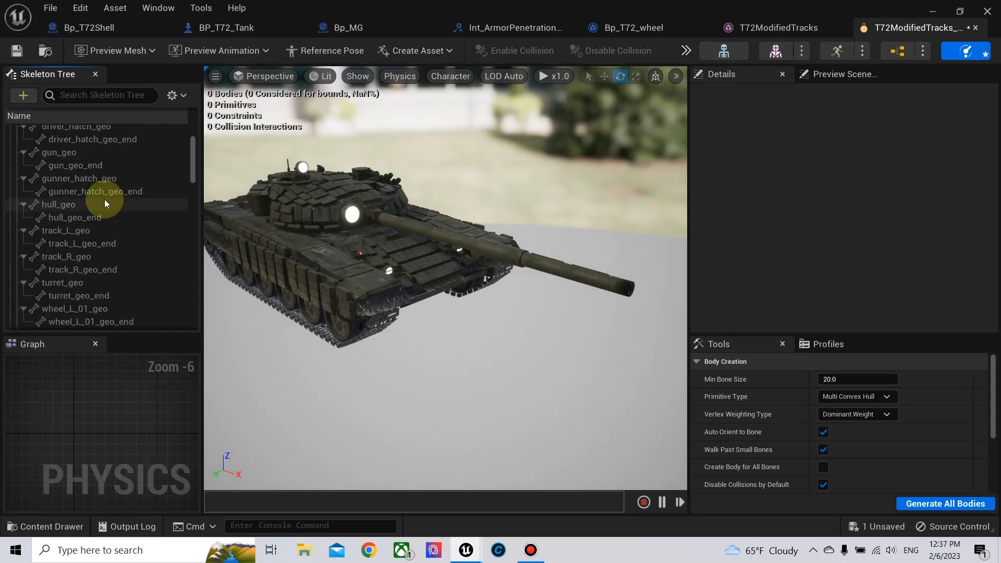
pyautogui.scroll(-12, 105, 199)
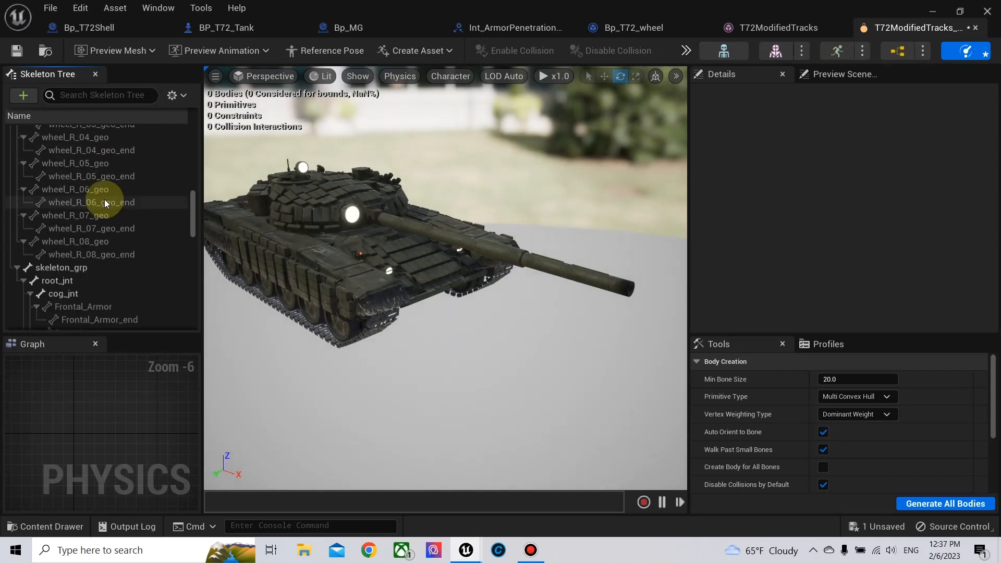
pyautogui.click(90, 181)
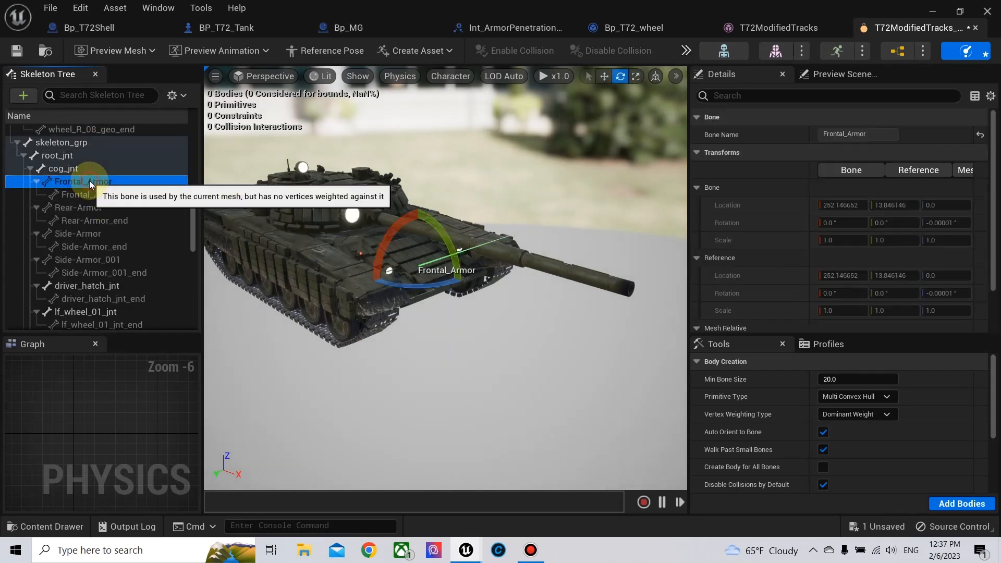
pyautogui.rightClick(80, 179)
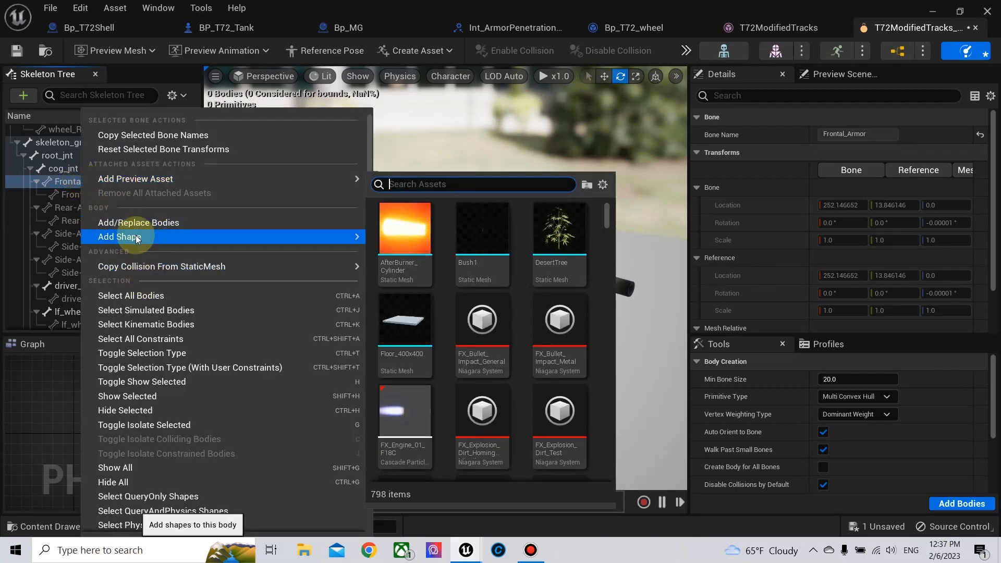
pyautogui.moveTo(362, 238)
pyautogui.click(421, 260)
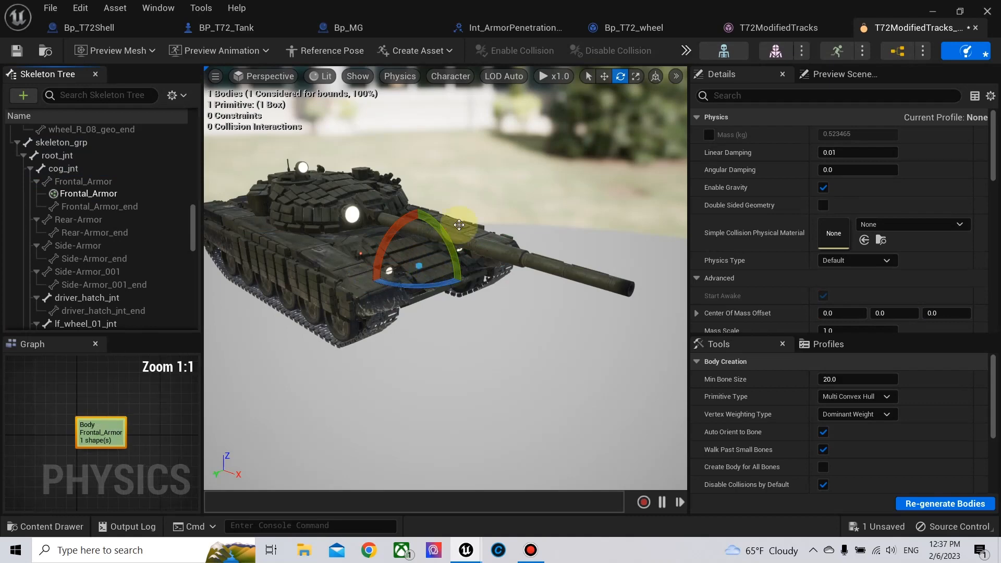
# In the left view, lengthen the Frontal_Armor box vertically and rotate it about 67° to match the upper front hull slope
pyautogui.click(268, 76)
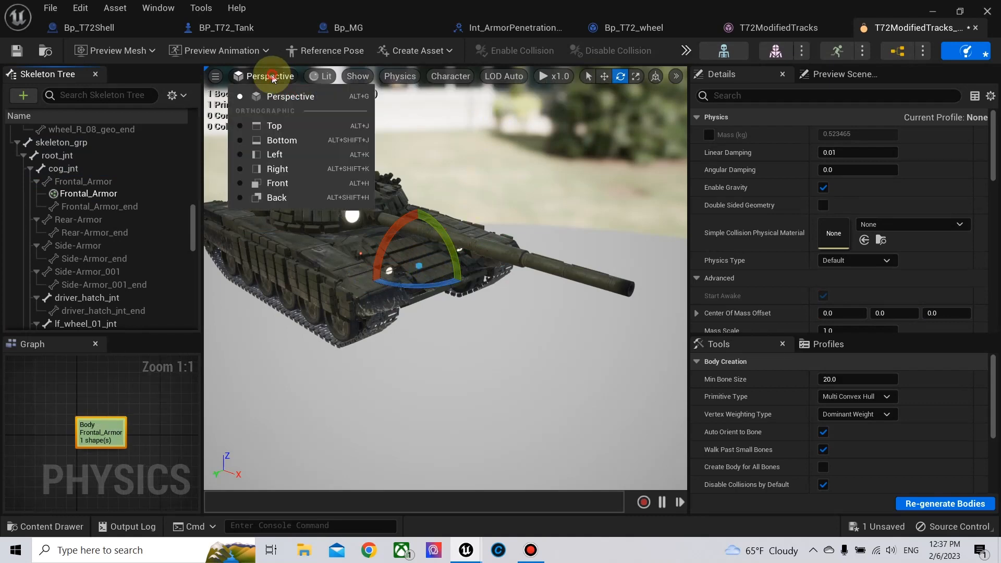
pyautogui.click(278, 154)
pyautogui.scroll(-3, 426, 263)
pyautogui.scroll(-3, 428, 263)
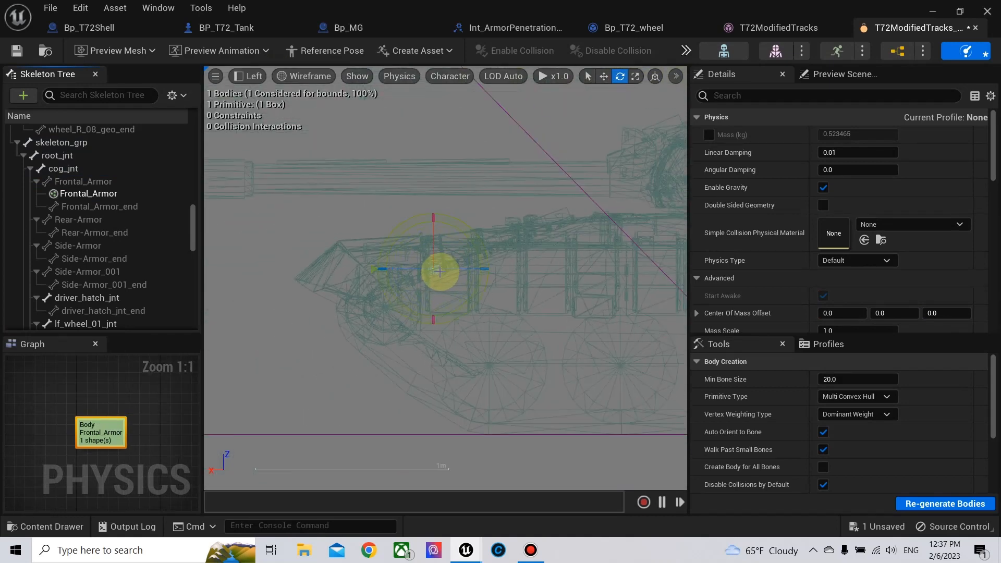
pyautogui.click(635, 76)
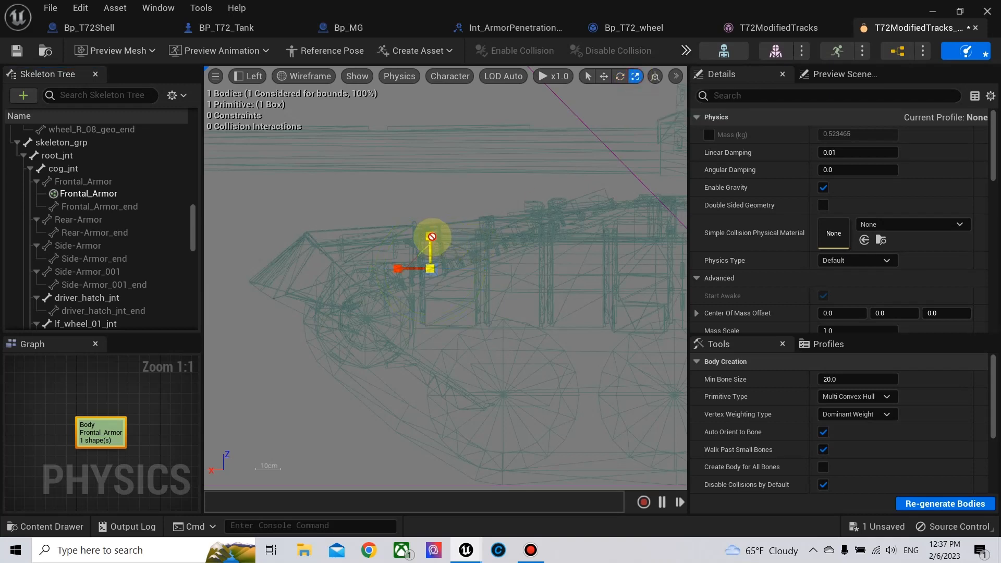
pyautogui.moveTo(432, 236); pyautogui.dragTo(429, 233)
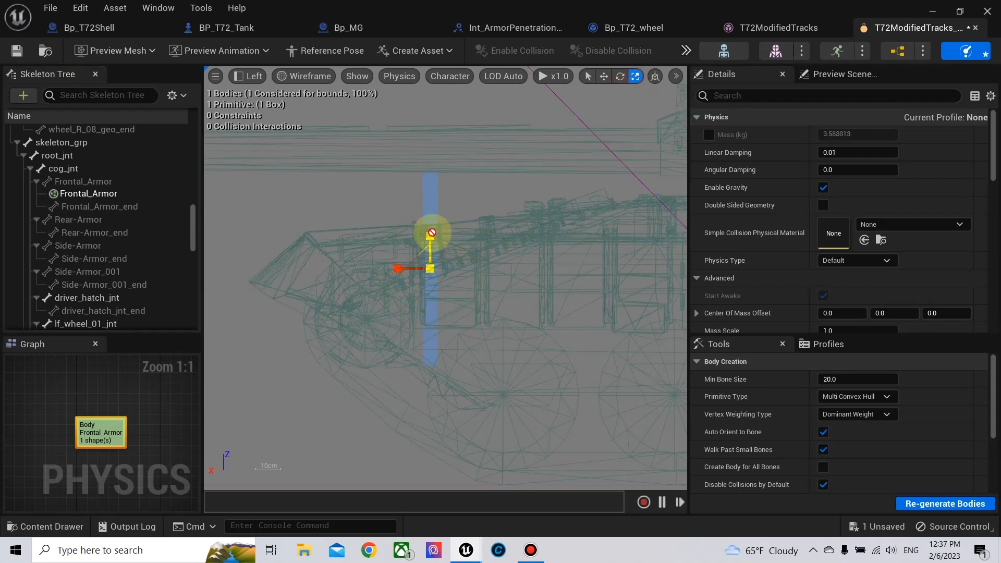
pyautogui.click(619, 76)
pyautogui.moveTo(471, 299); pyautogui.dragTo(403, 205)
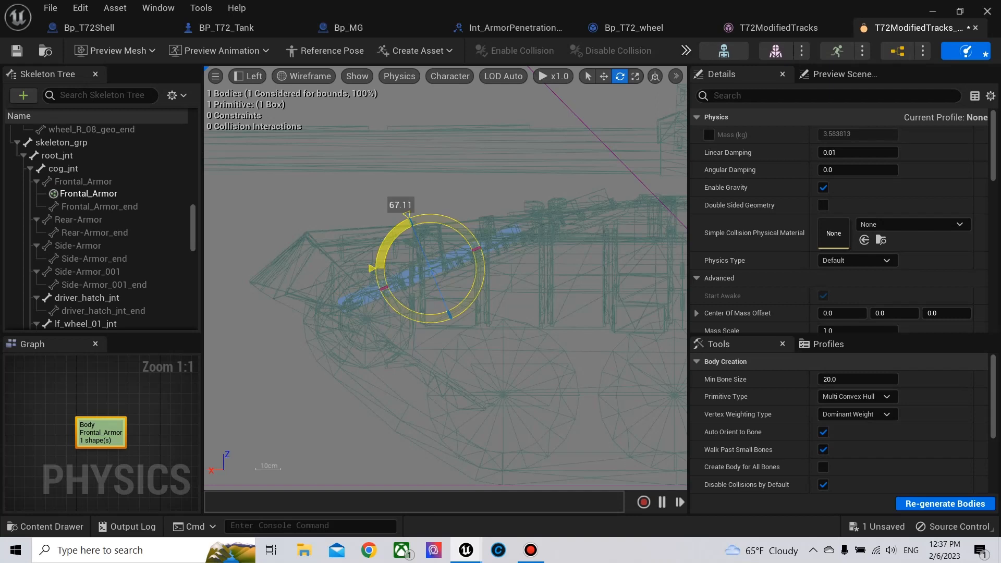
pyautogui.moveTo(406, 213); pyautogui.dragTo(407, 215)
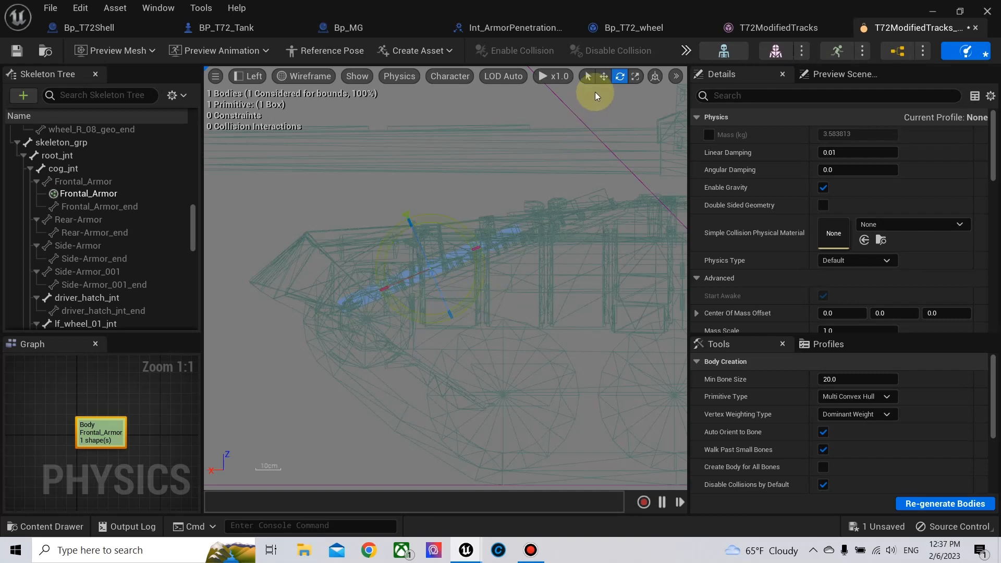
# Reposition, thicken and lengthen the tilted Frontal_Armor box so it covers the upper front hull plate in the side profile
pyautogui.click(604, 76)
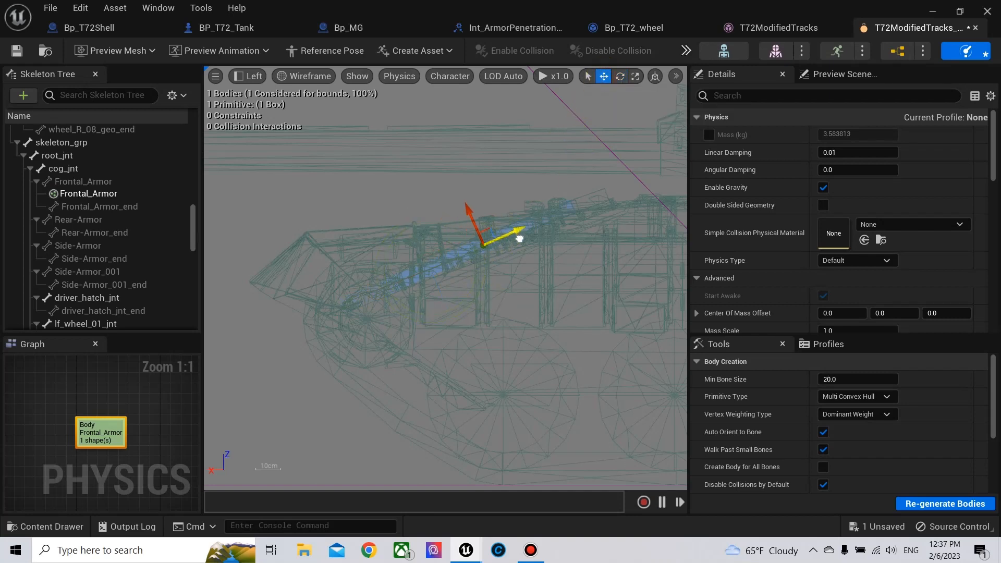
pyautogui.click(635, 77)
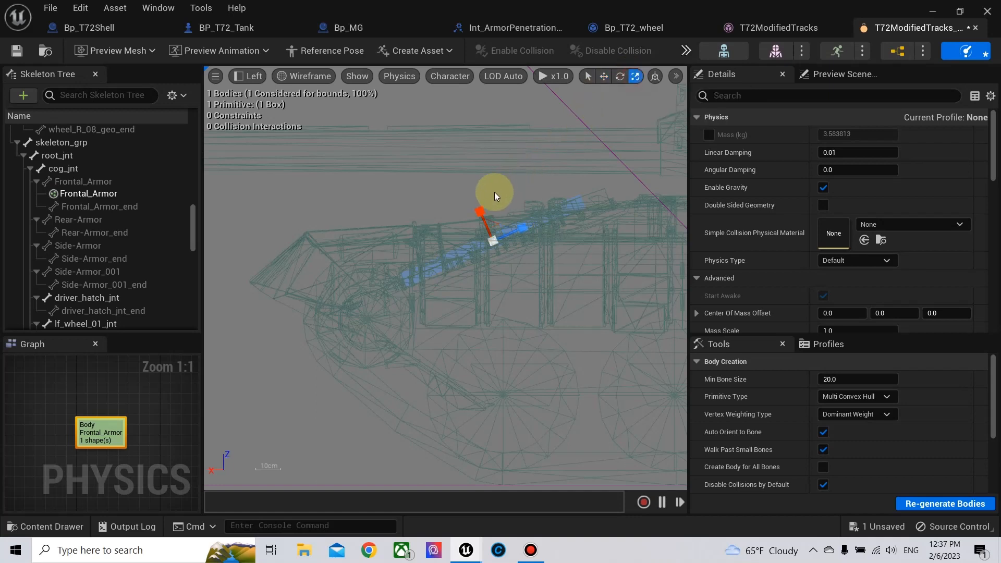
pyautogui.moveTo(477, 209); pyautogui.dragTo(528, 226)
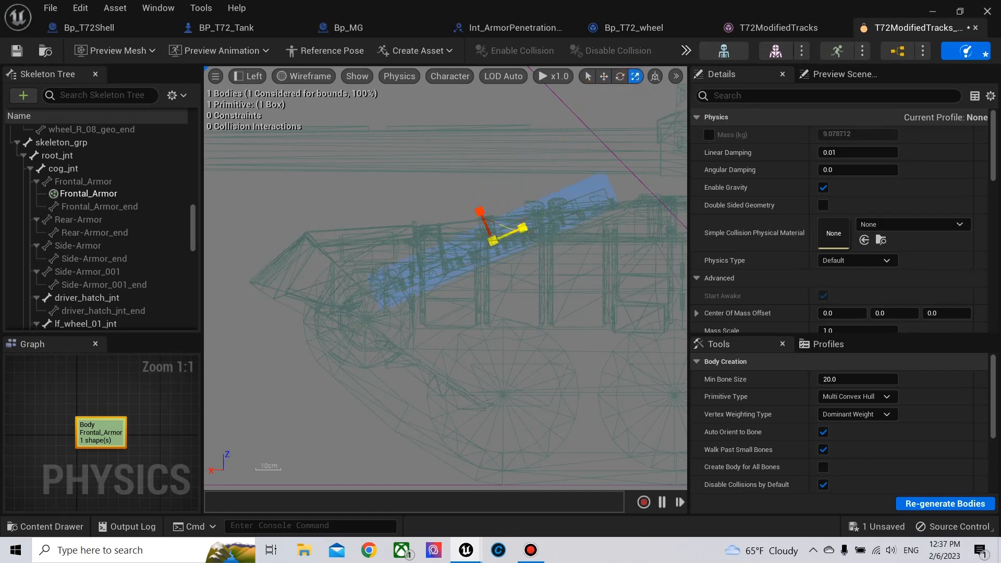
pyautogui.click(604, 77)
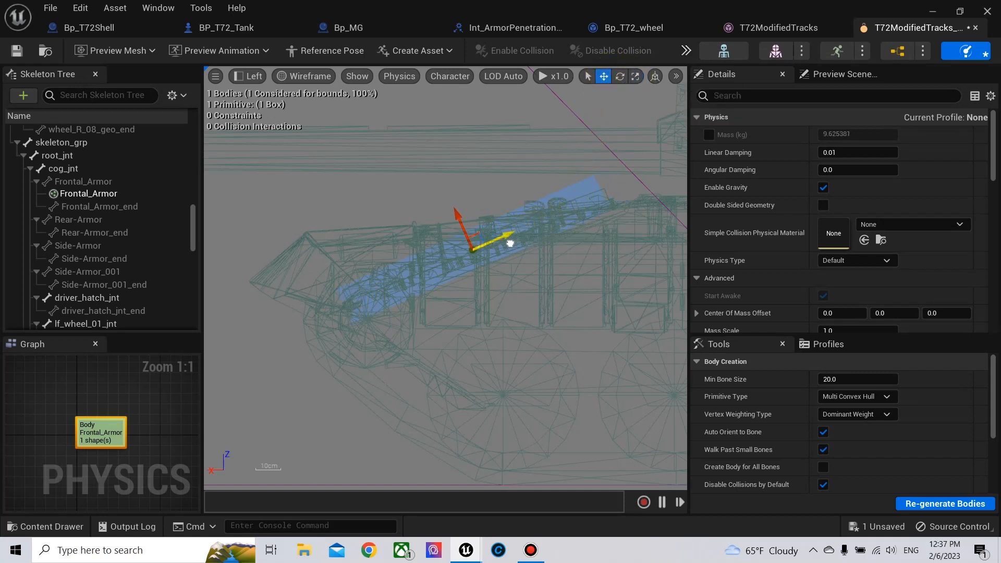
pyautogui.click(635, 76)
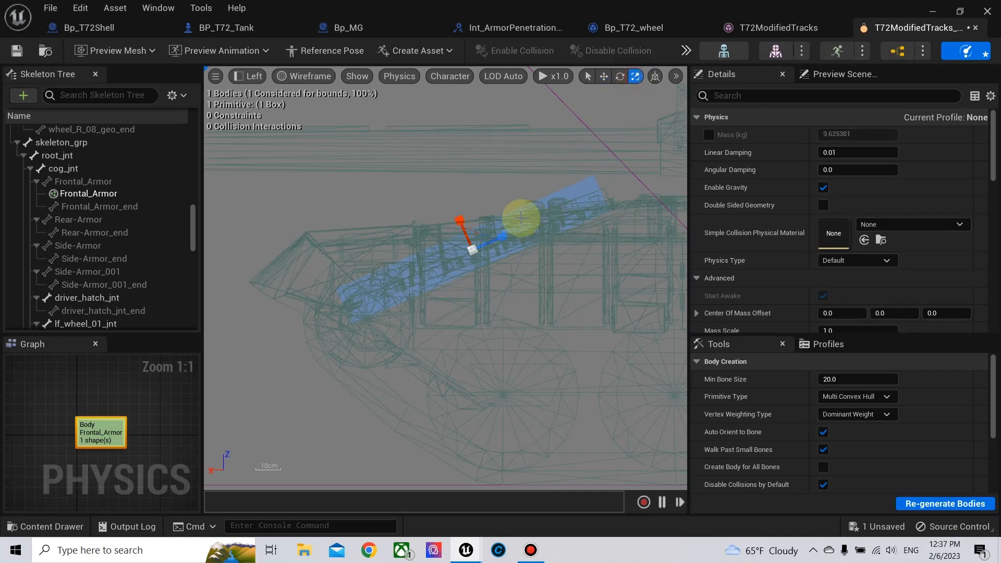
pyautogui.moveTo(501, 236); pyautogui.dragTo(496, 235)
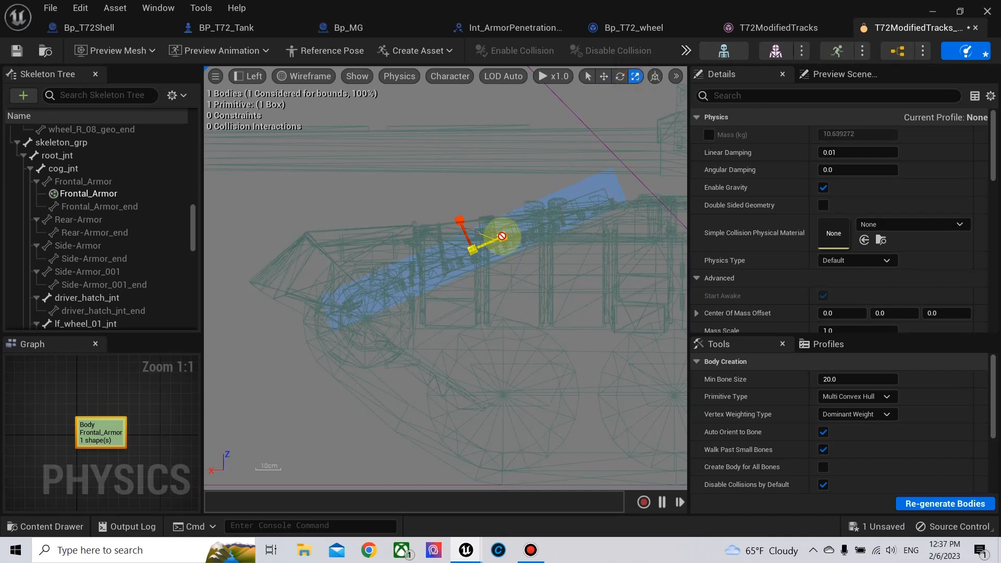
pyautogui.click(604, 76)
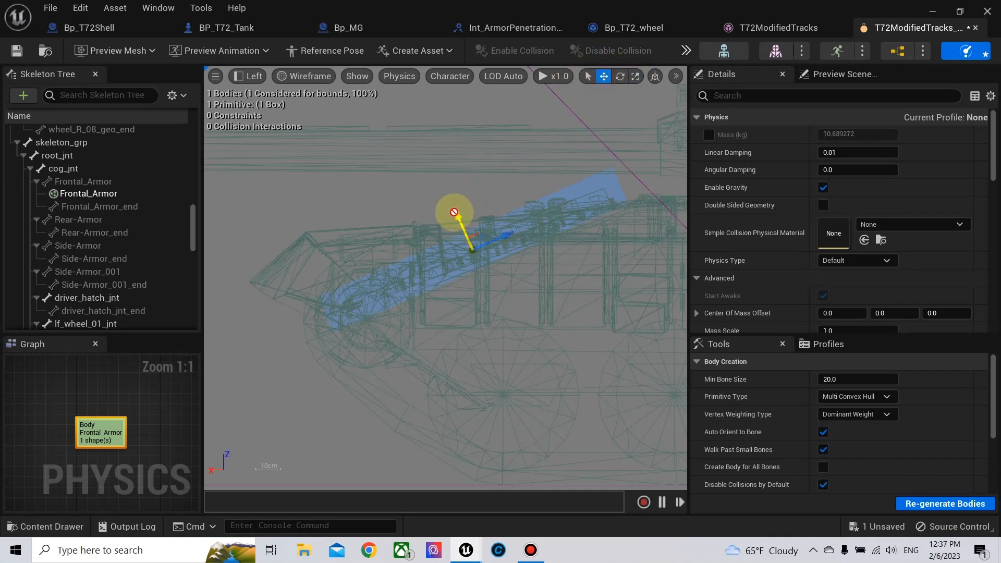
# In the front view, widen the Frontal_Armor box across the hull between the tracks and center it on the tank
pyautogui.click(252, 76)
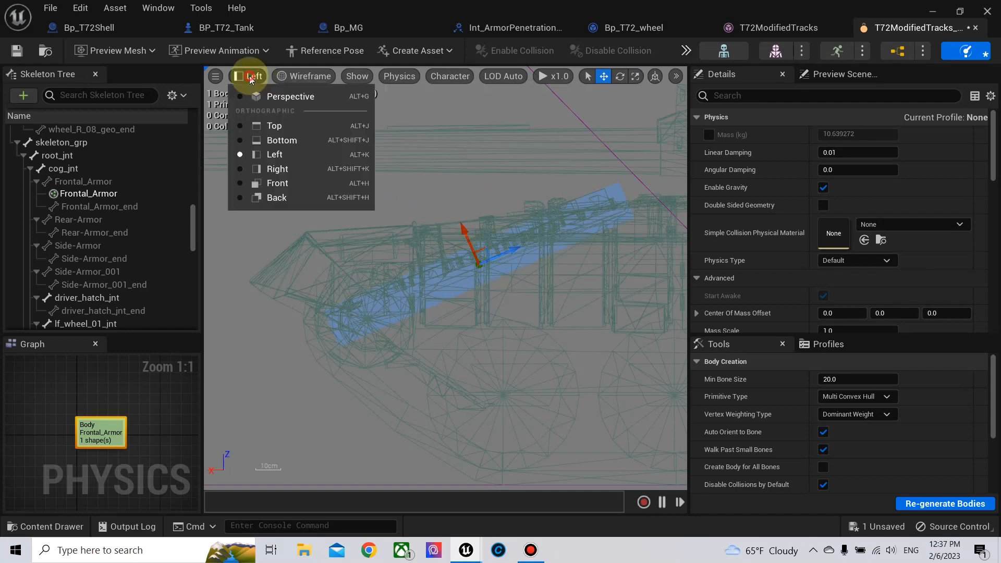
pyautogui.click(276, 185)
pyautogui.scroll(-2, 386, 229)
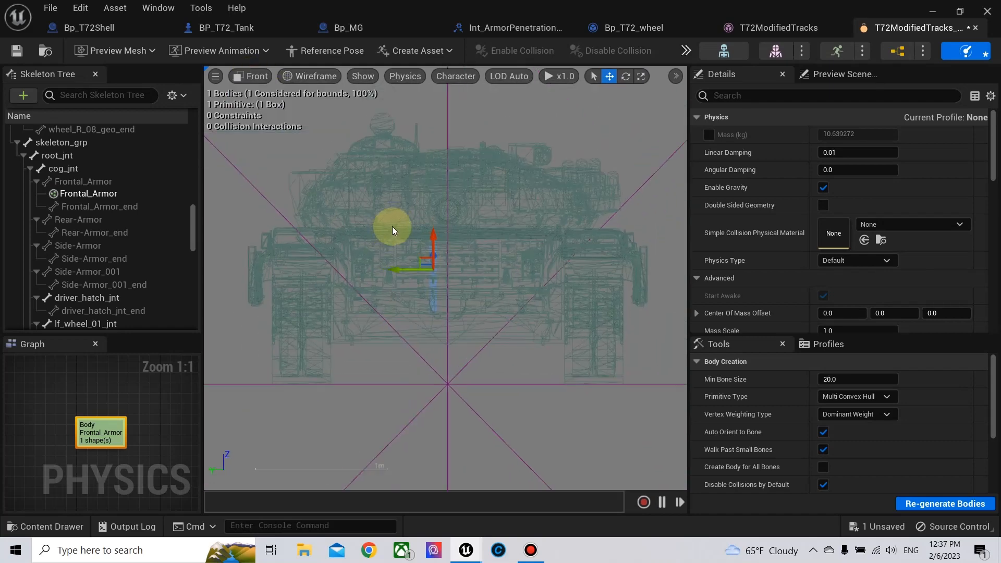
pyautogui.scroll(3, 392, 226)
pyautogui.click(640, 77)
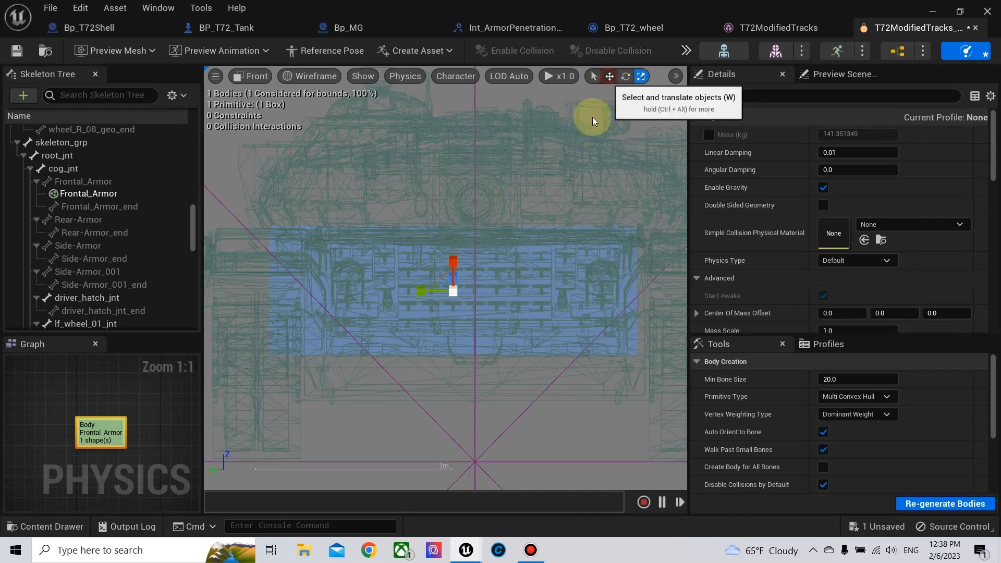
pyautogui.click(609, 77)
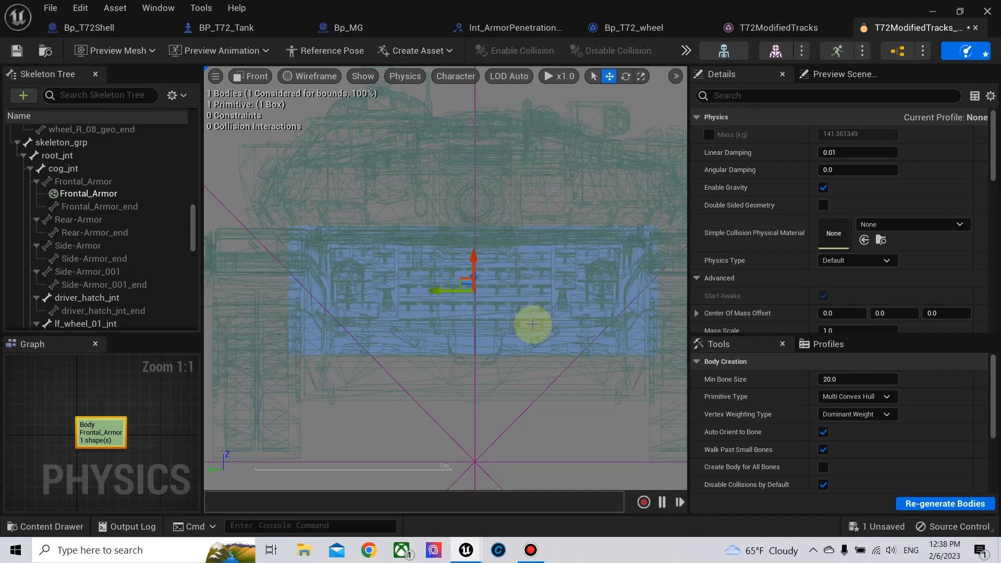
pyautogui.scroll(-4, 534, 329)
pyautogui.scroll(6, 533, 328)
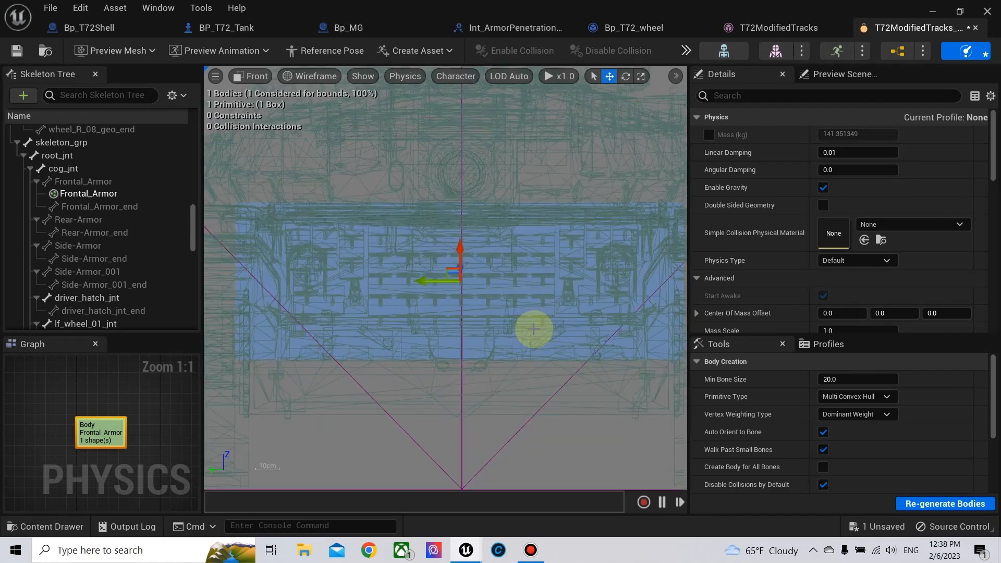
pyautogui.scroll(-2, 534, 329)
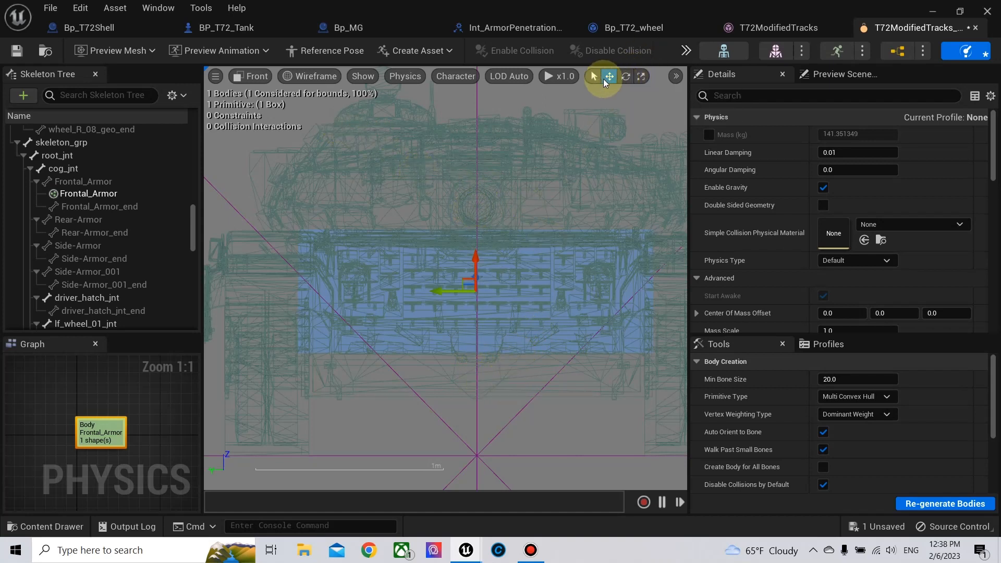
# Return to the left view and add a second box collision shape to the Frontal_Armor bone
pyautogui.click(249, 76)
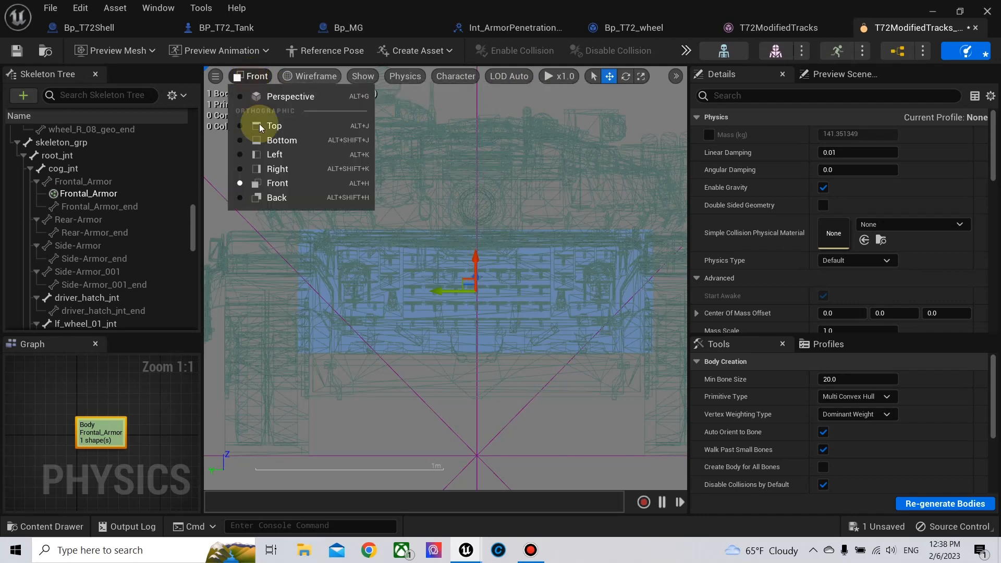
pyautogui.click(272, 155)
pyautogui.scroll(2, 431, 281)
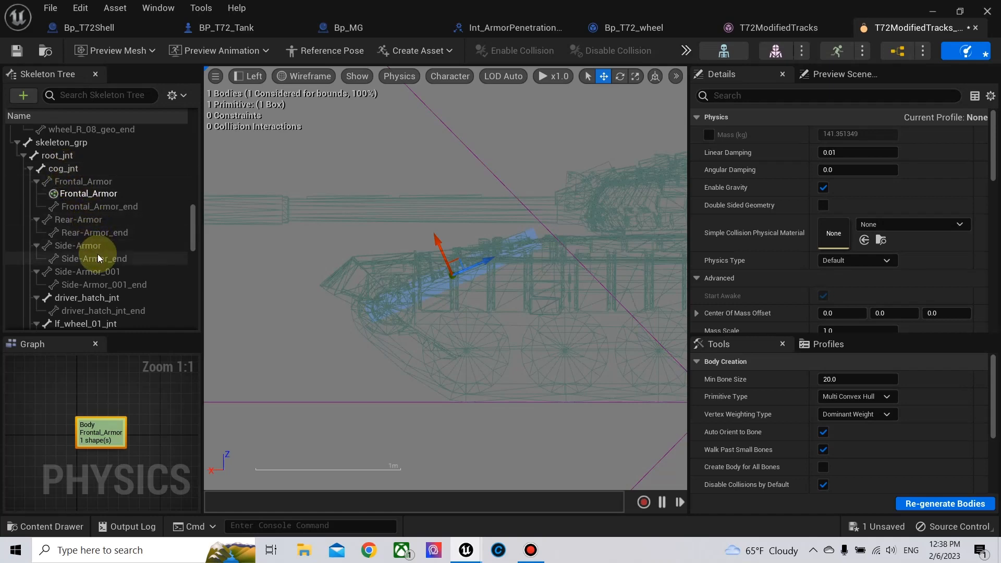
pyautogui.click(79, 182)
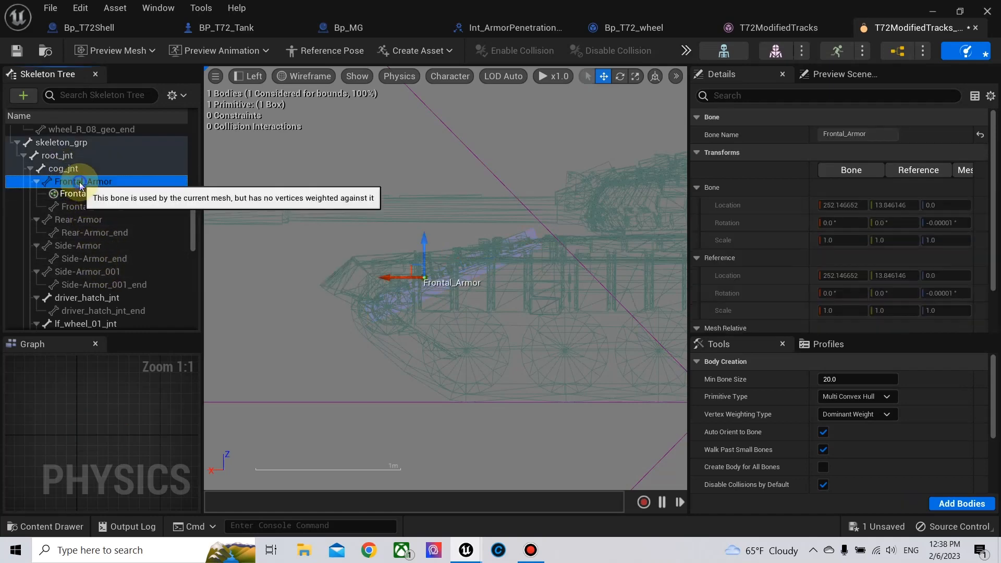
pyautogui.rightClick(80, 182)
pyautogui.moveTo(193, 236)
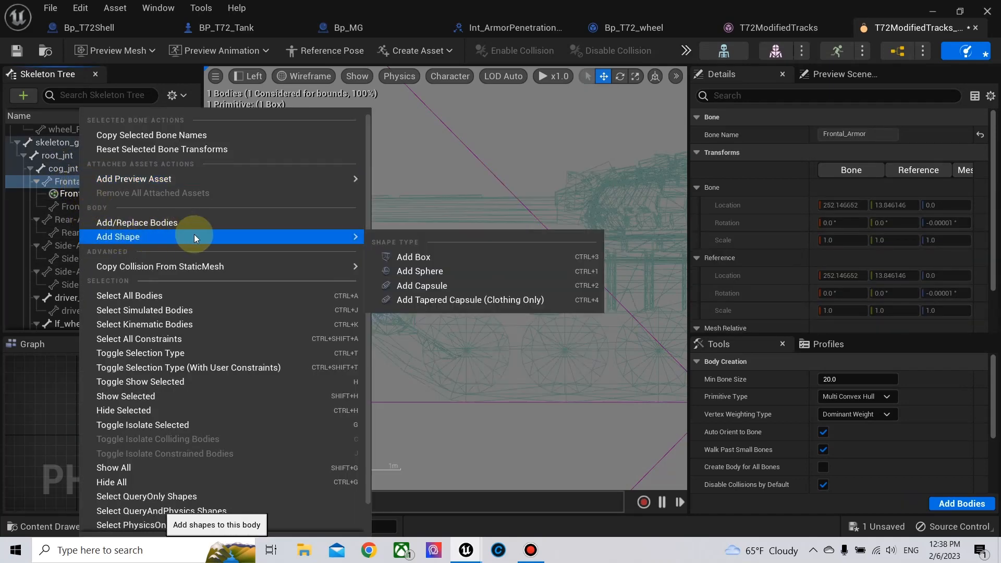
pyautogui.click(446, 261)
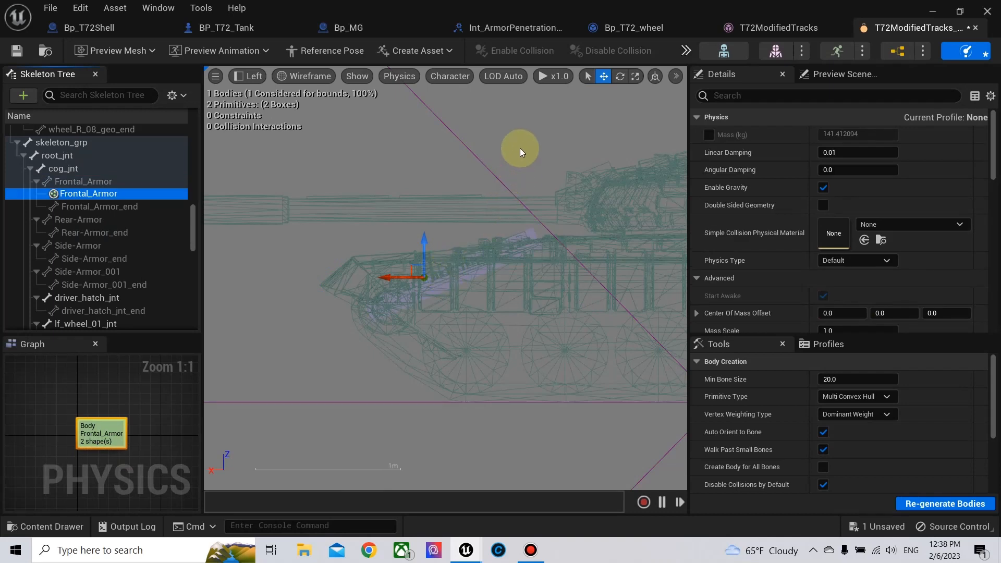
# Move the second Frontal_Armor box down to the lower front hull and stretch it vertically
pyautogui.moveTo(417, 240); pyautogui.dragTo(418, 294)
pyautogui.moveTo(394, 334); pyautogui.dragTo(409, 315)
pyautogui.click(636, 75)
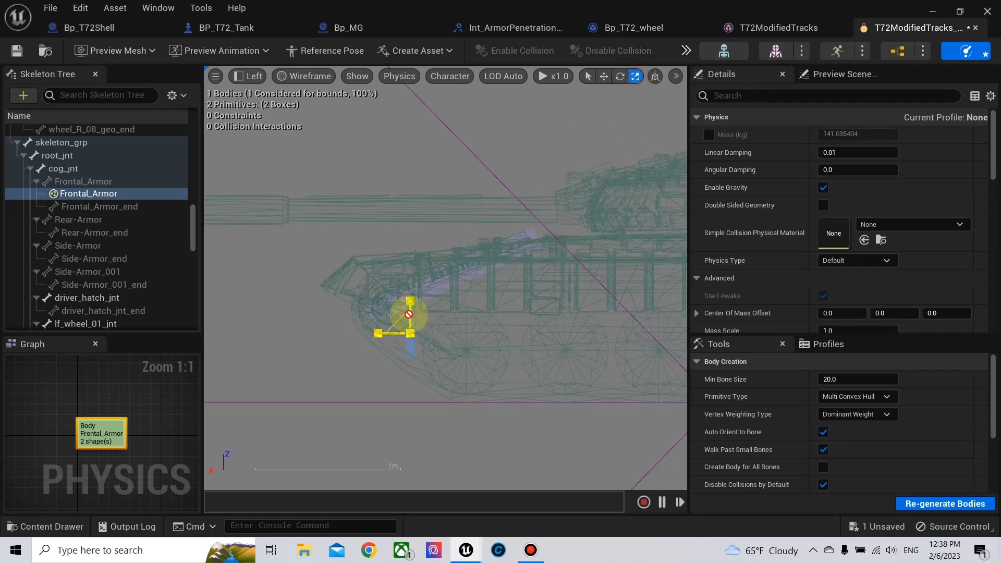
pyautogui.scroll(2, 415, 298)
# Rotate the second Frontal_Armor box in the left view so it follows the slope of the lower front hull plate
pyautogui.click(620, 76)
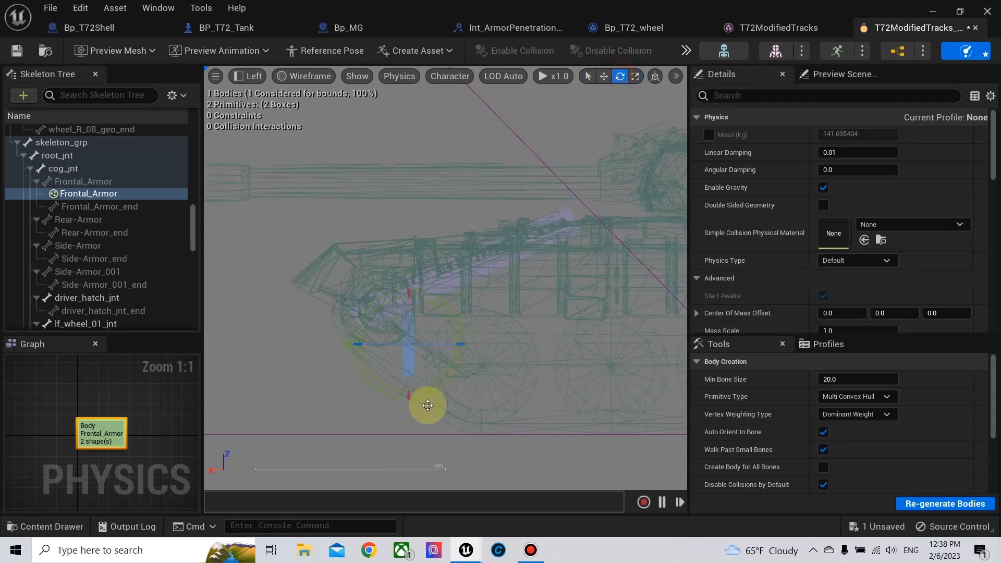
pyautogui.moveTo(365, 369); pyautogui.dragTo(381, 390)
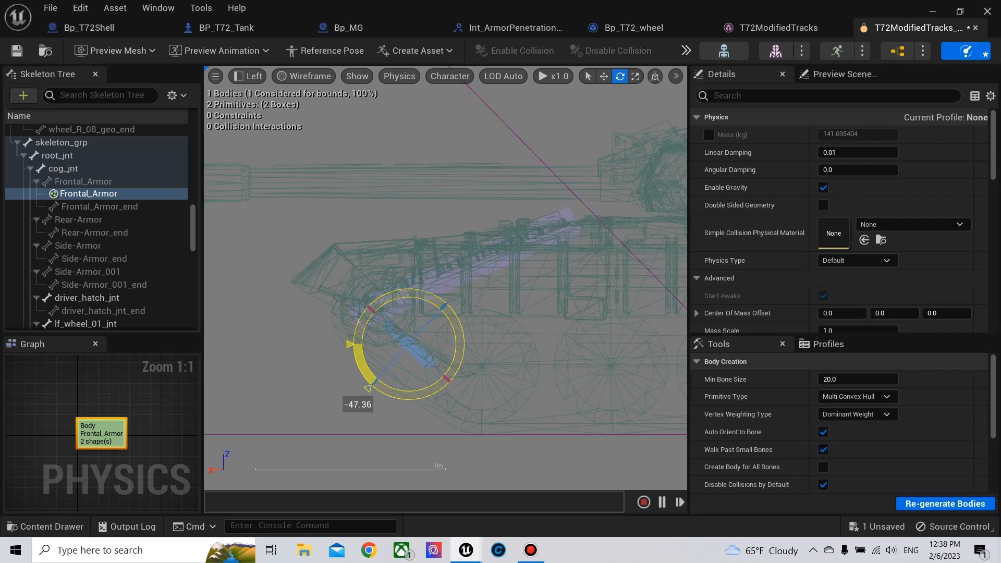
pyautogui.moveTo(363, 380)
pyautogui.mouseDown()
pyautogui.moveTo(385, 397)
pyautogui.moveTo(374, 392)
pyautogui.mouseUp()
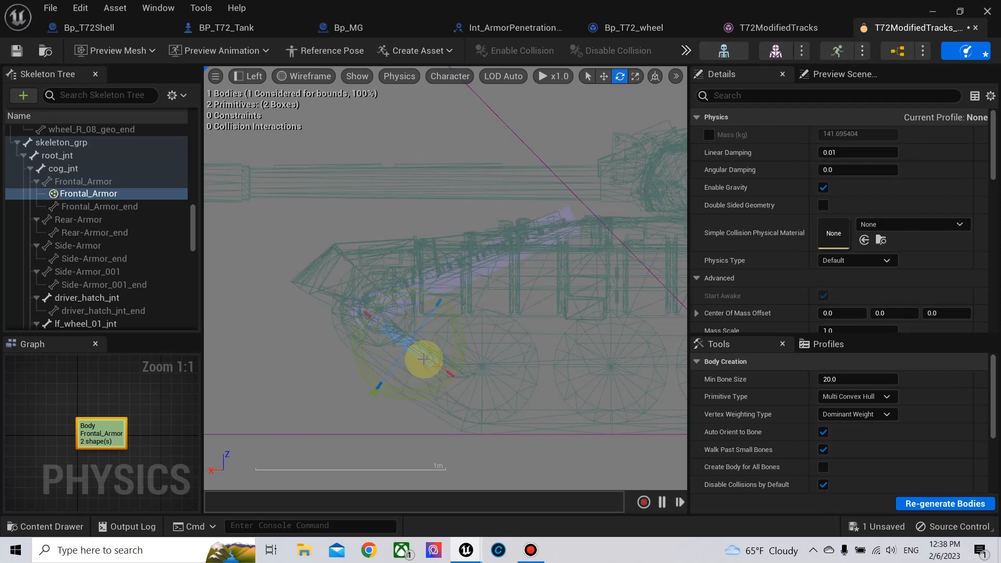
# Thicken and lengthen the tilted second Frontal_Armor box and shift it along the lower front hull plate
pyautogui.click(635, 76)
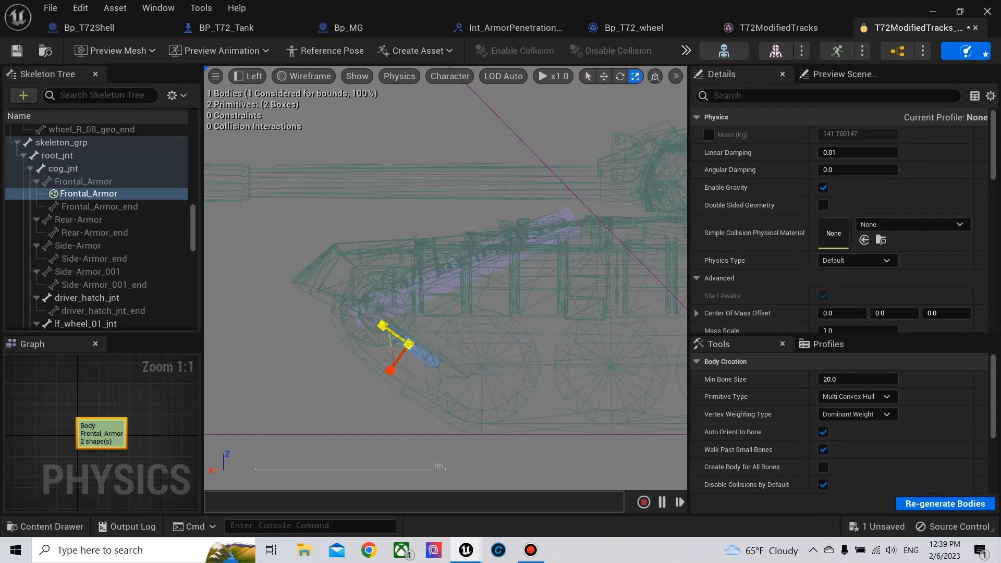
pyautogui.moveTo(385, 342); pyautogui.dragTo(388, 369)
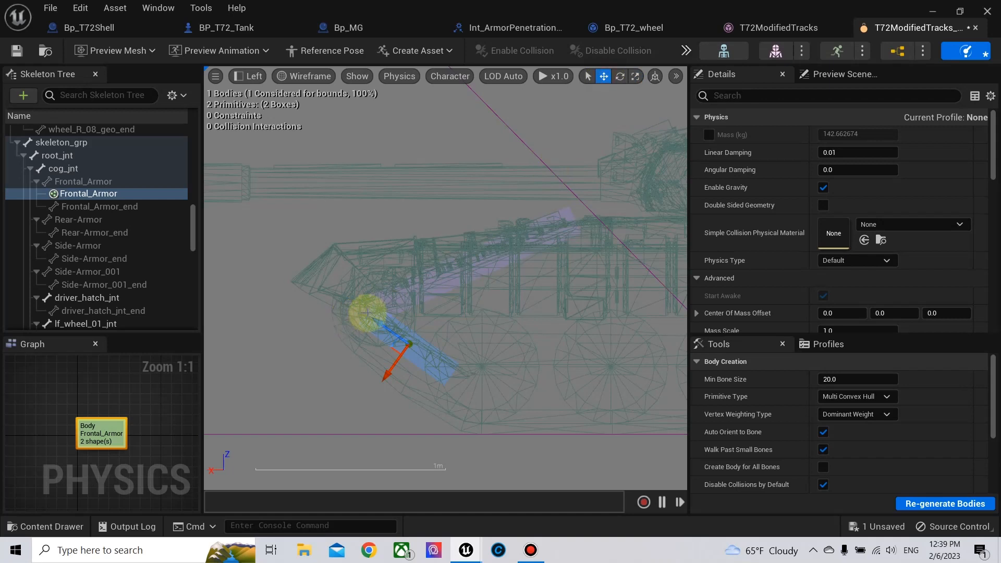
pyautogui.click(585, 177)
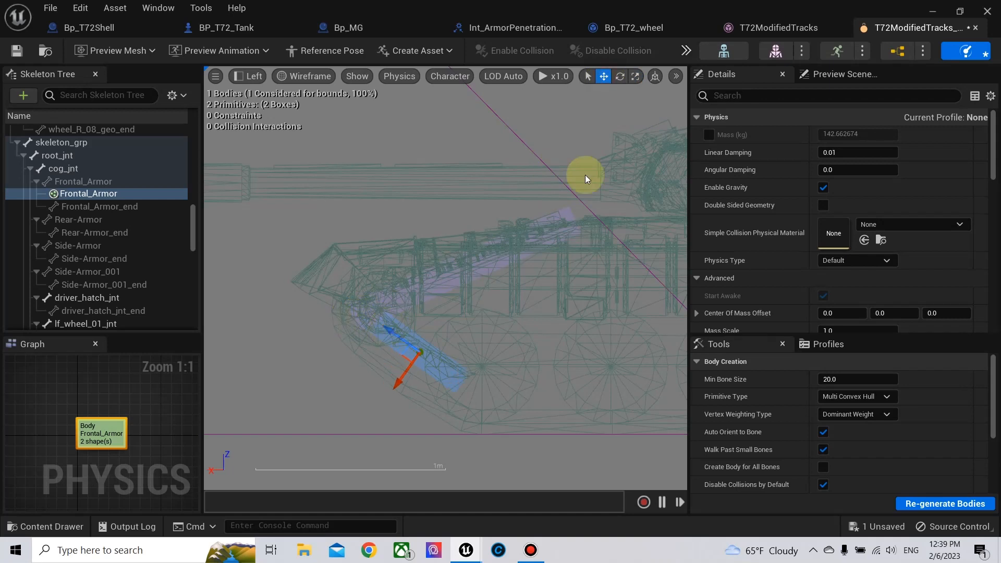
pyautogui.click(635, 77)
pyautogui.click(454, 326)
pyautogui.moveTo(393, 330); pyautogui.dragTo(384, 313)
pyautogui.click(432, 228)
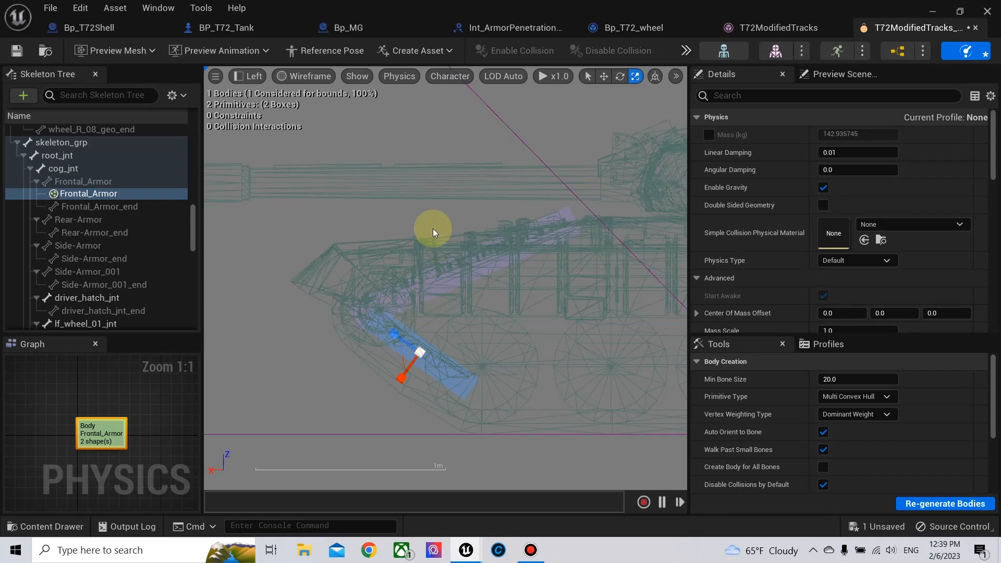
# In the front view, widen the lower Frontal_Armor box across the hull between the tracks and center it
pyautogui.click(248, 76)
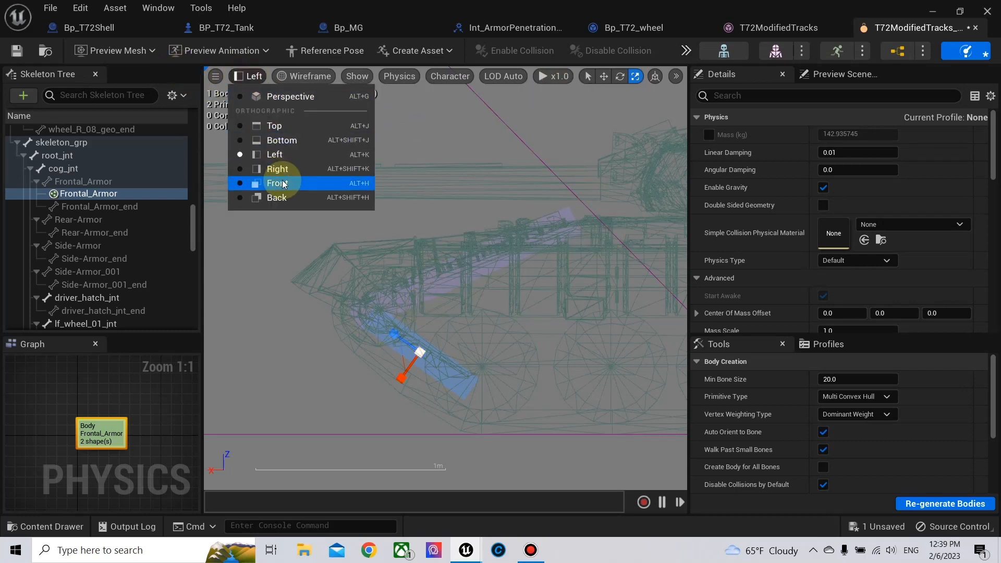
pyautogui.click(282, 190)
pyautogui.scroll(-3, 476, 296)
pyautogui.moveTo(416, 282); pyautogui.dragTo(423, 283)
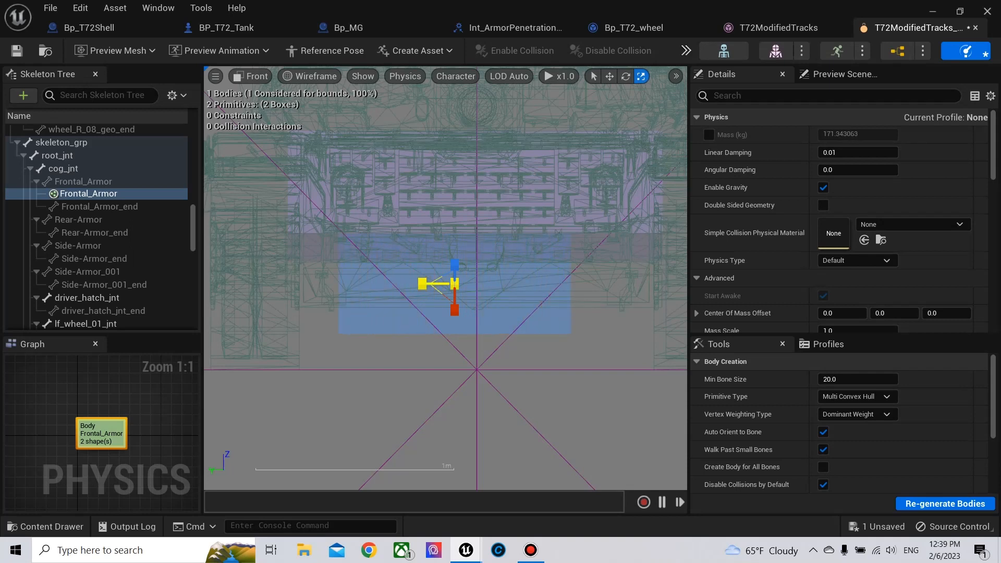
pyautogui.moveTo(422, 283); pyautogui.dragTo(436, 290)
pyautogui.click(609, 76)
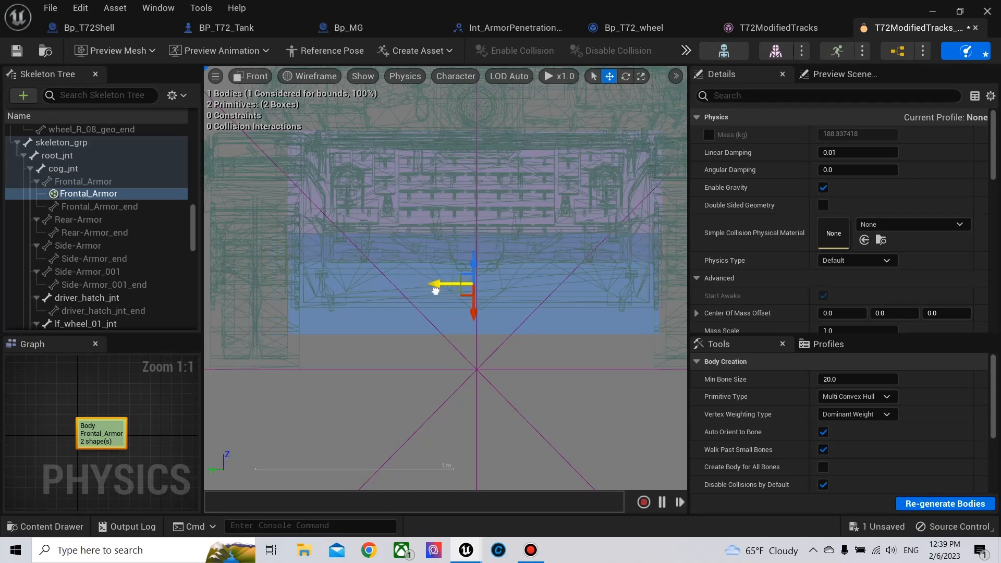
# Select the Frontal_Armor body and set its Phys Material Override to PM_FrontalArmor
pyautogui.scroll(-2, 446, 308)
pyautogui.click(90, 193)
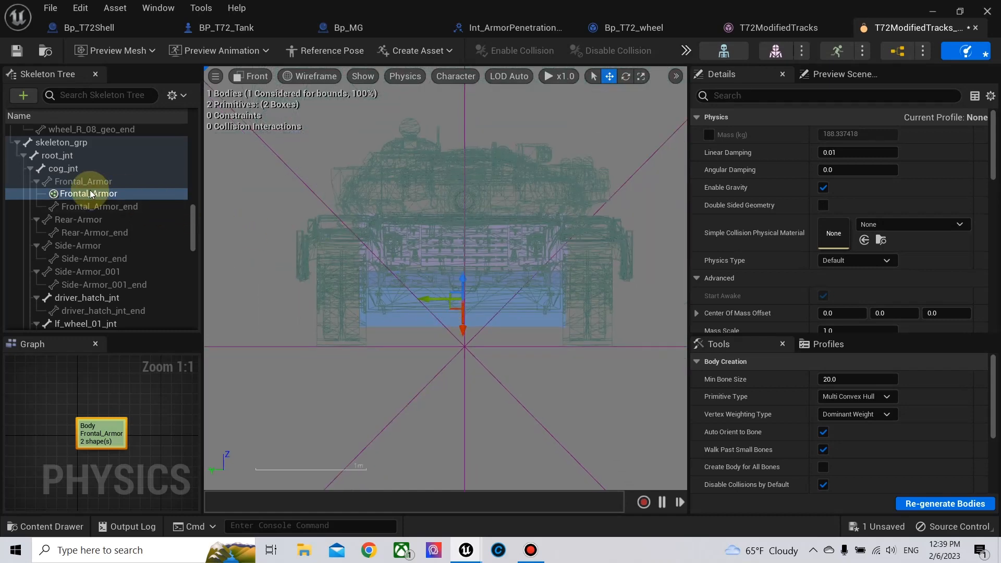
pyautogui.click(87, 183)
pyautogui.click(90, 197)
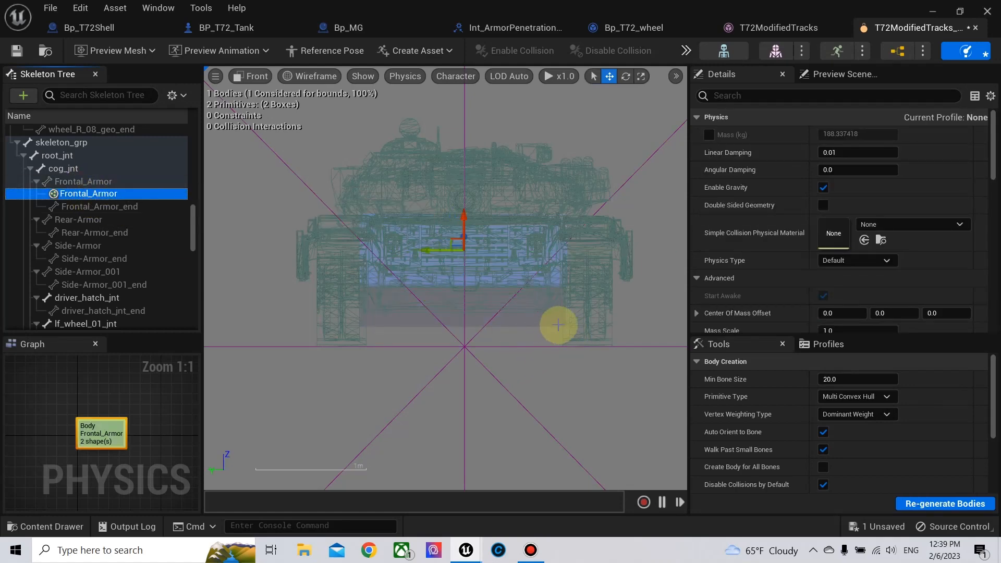
pyautogui.scroll(-6, 811, 257)
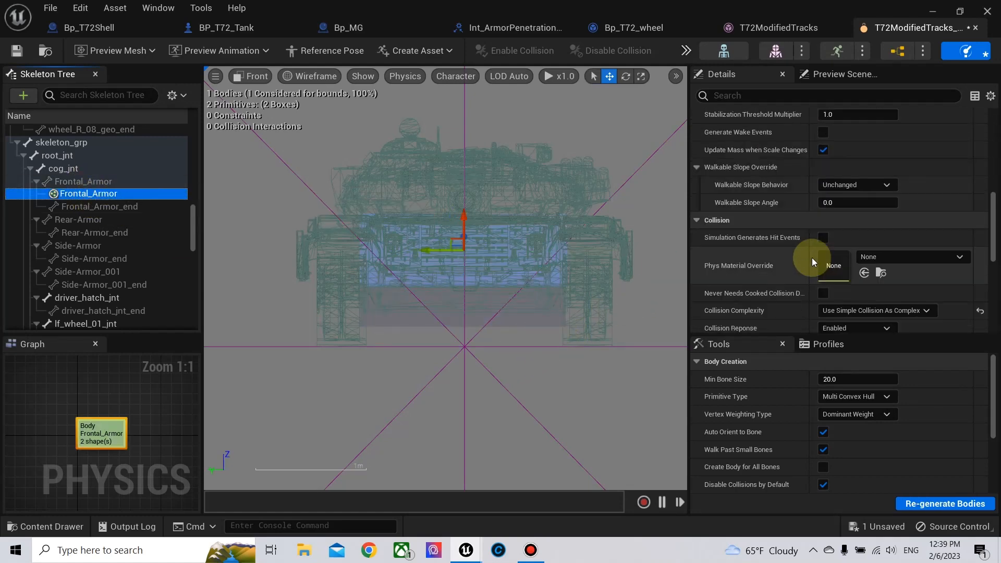
pyautogui.scroll(-3, 811, 257)
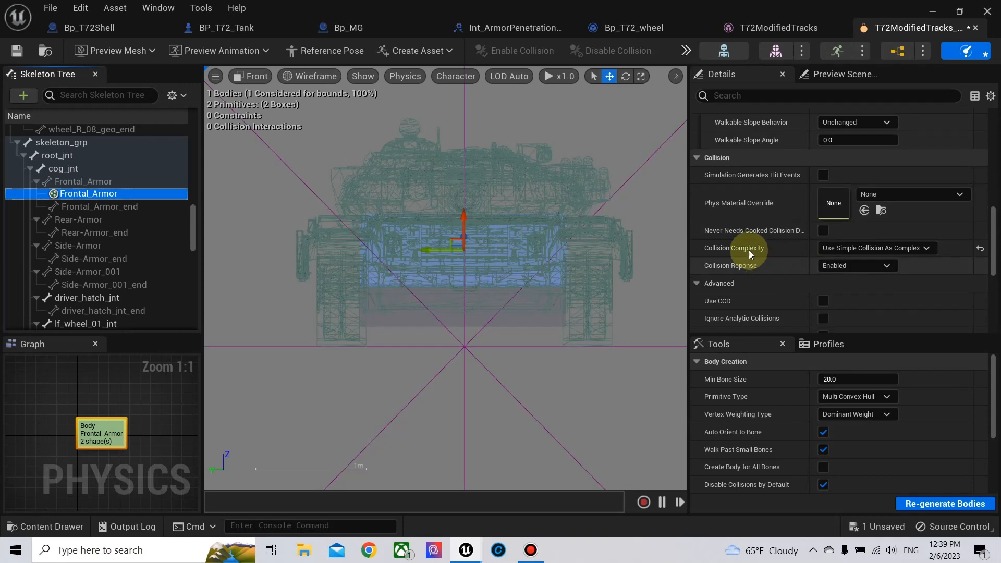
pyautogui.click(922, 196)
pyautogui.write('front')
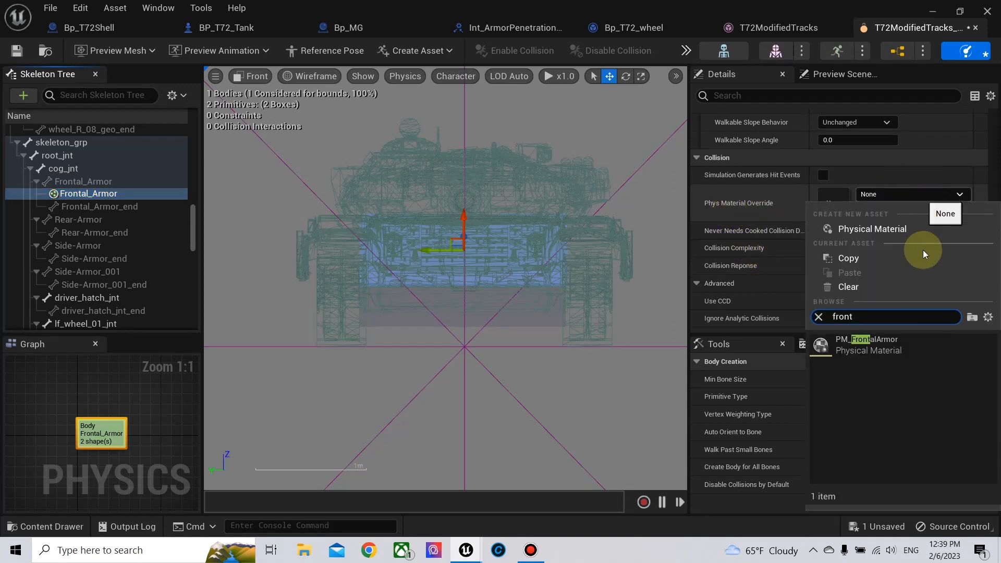
pyautogui.click(889, 342)
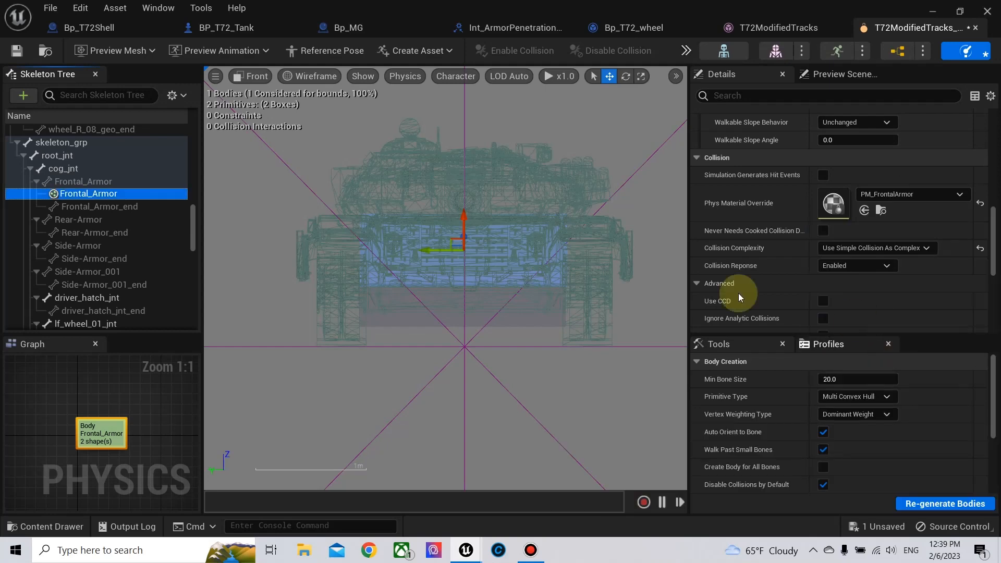
# Save the physics asset and inspect both frontal armor boxes on the tank in the perspective view
pyautogui.click(15, 52)
pyautogui.scroll(-2, 313, 262)
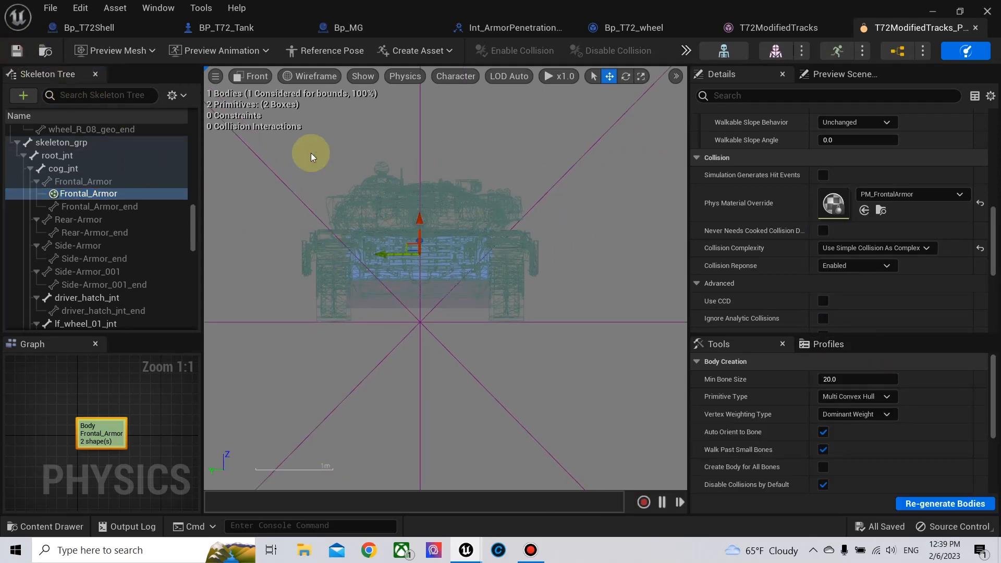
pyautogui.click(254, 83)
pyautogui.click(266, 96)
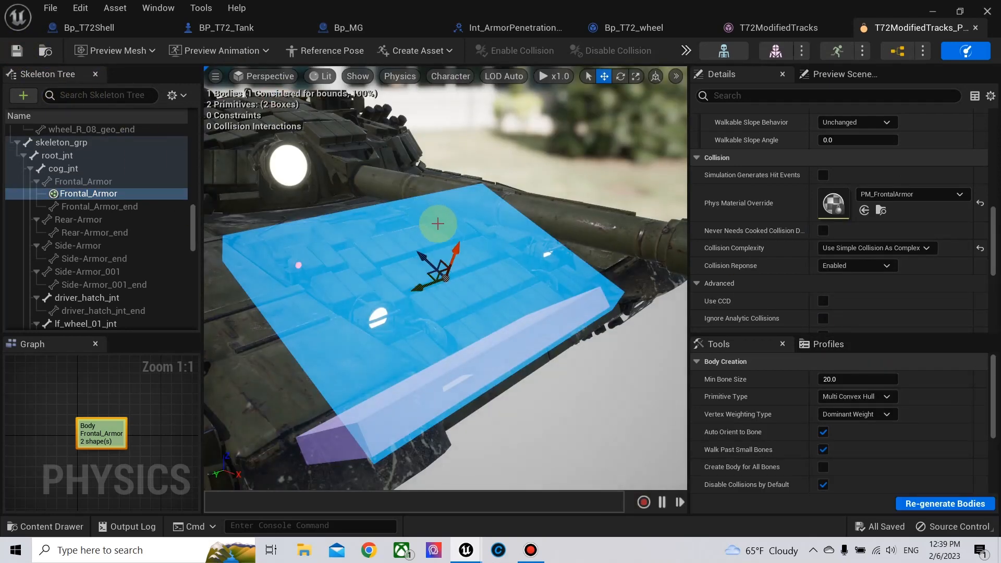
pyautogui.scroll(-3, 379, 239)
pyautogui.moveTo(379, 233); pyautogui.dragTo(304, 270)
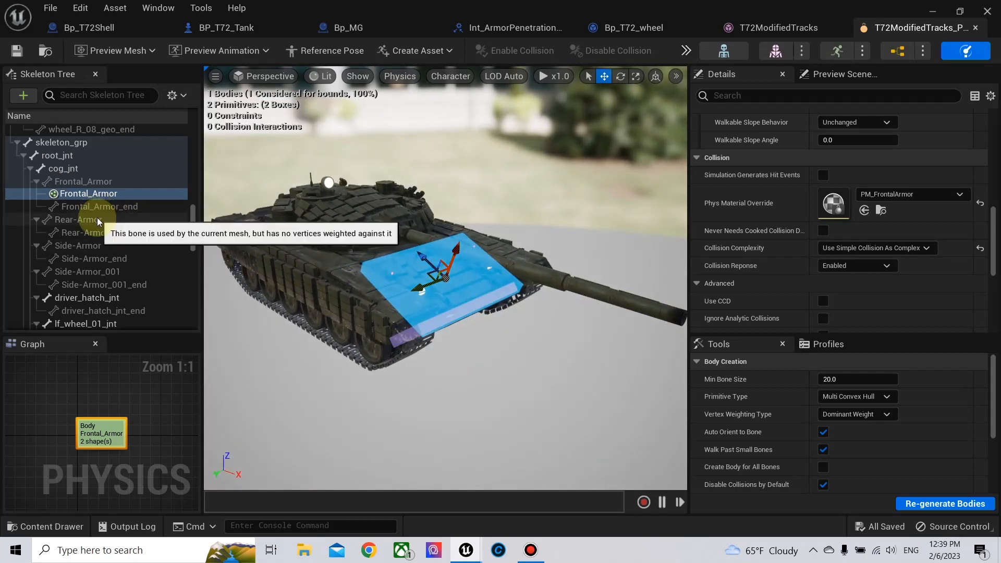
# Add a box collision shape to the Side-Armor bone
pyautogui.click(99, 247)
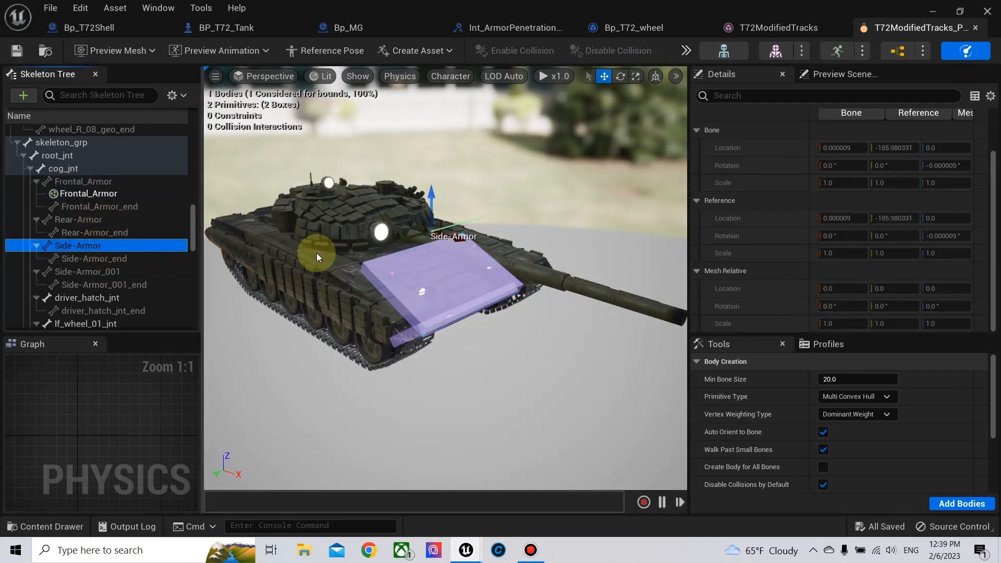
pyautogui.rightClick(89, 243)
pyautogui.moveTo(114, 237)
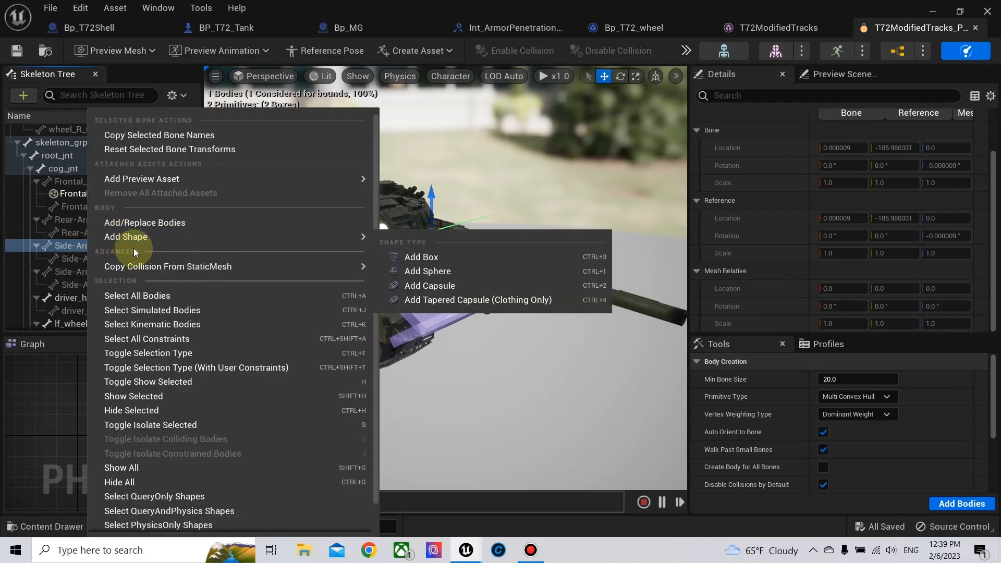
pyautogui.click(452, 258)
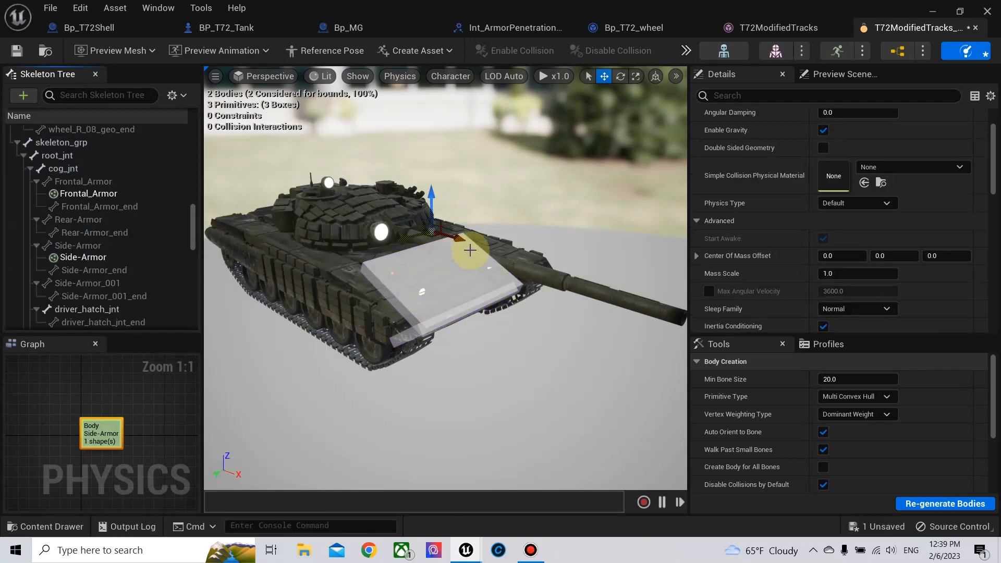
# In the top view, stretch the Side-Armor box along the tank's side and shift it slightly toward the rear
pyautogui.click(265, 76)
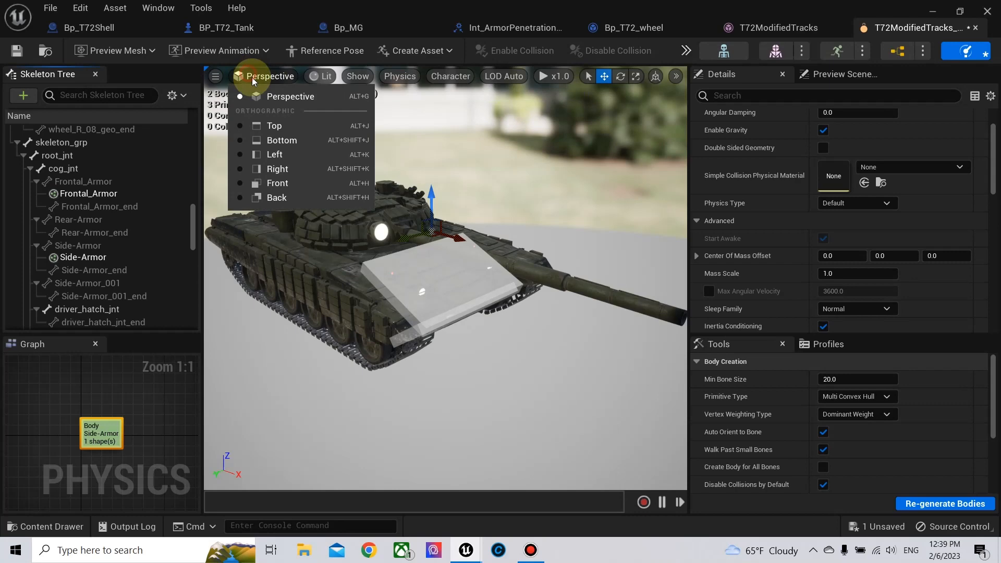
pyautogui.click(276, 129)
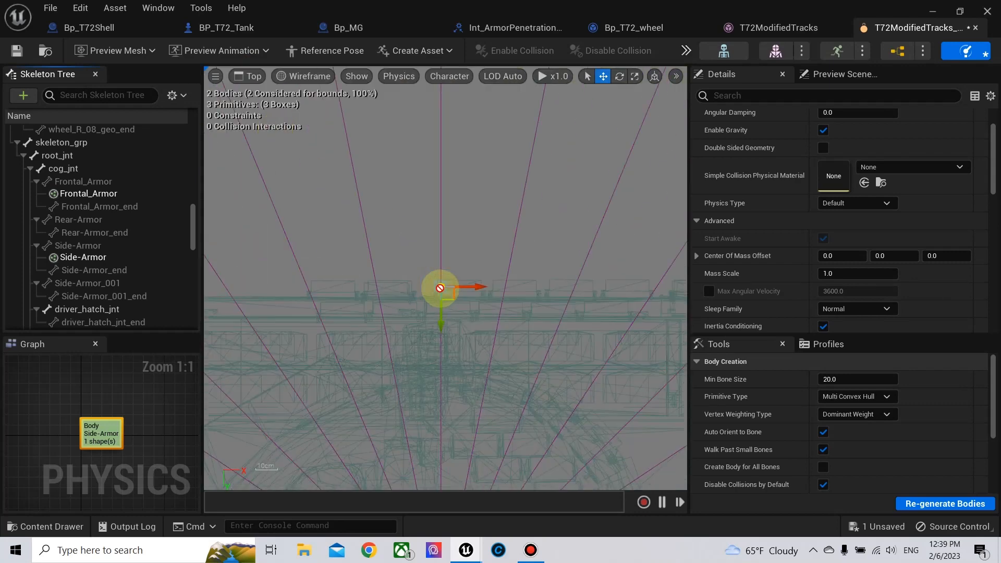
pyautogui.scroll(-4, 440, 288)
pyautogui.moveTo(465, 352); pyautogui.dragTo(494, 203, button='right')
pyautogui.scroll(-3, 471, 209)
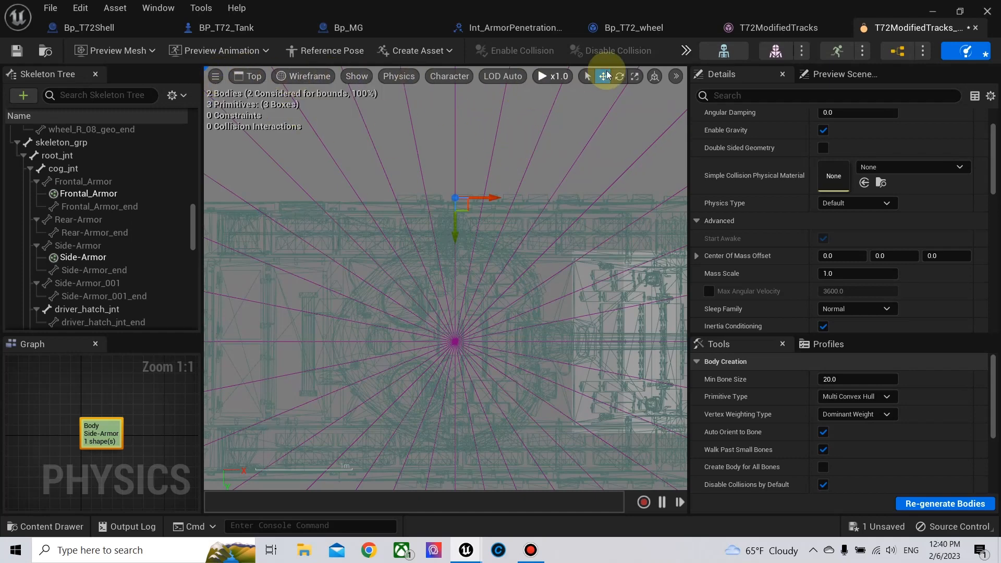
pyautogui.click(634, 76)
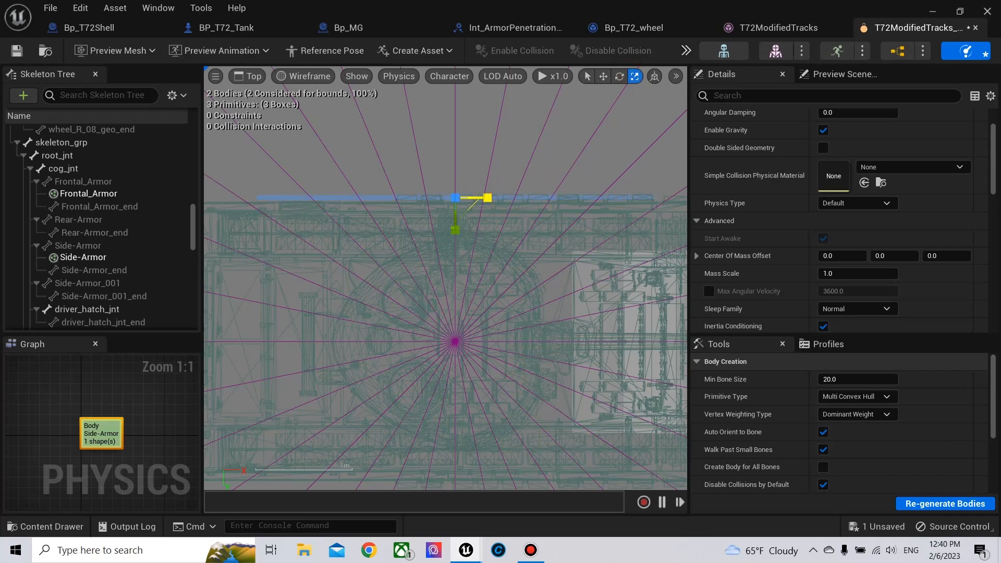
pyautogui.scroll(-3, 499, 256)
pyautogui.moveTo(514, 221); pyautogui.dragTo(515, 221)
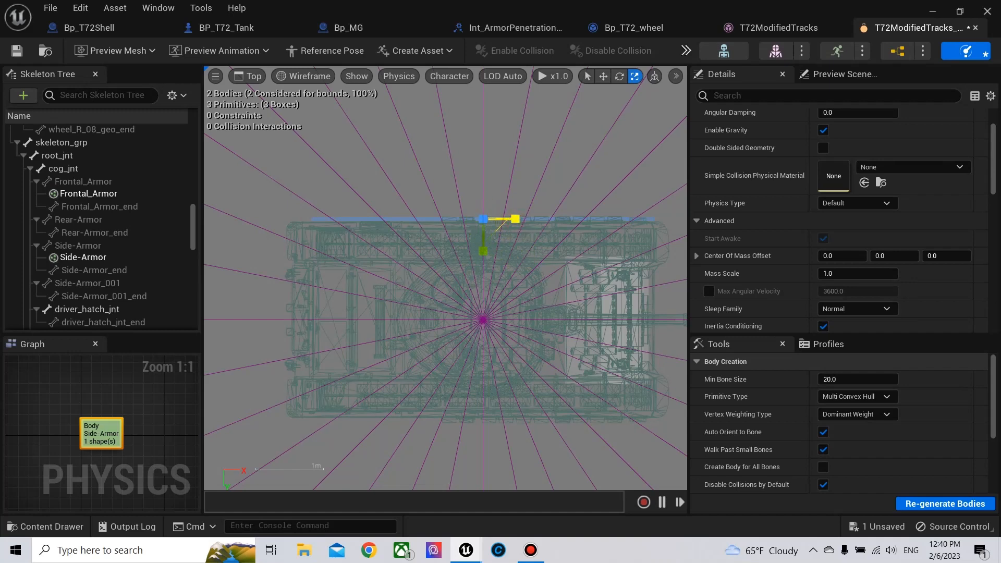
pyautogui.click(605, 79)
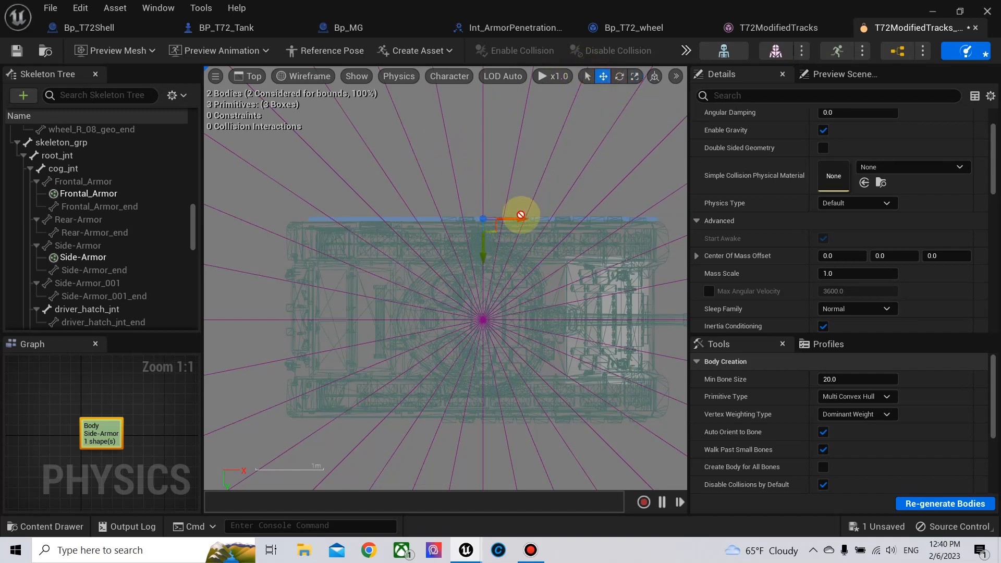
pyautogui.moveTo(519, 218); pyautogui.dragTo(512, 218)
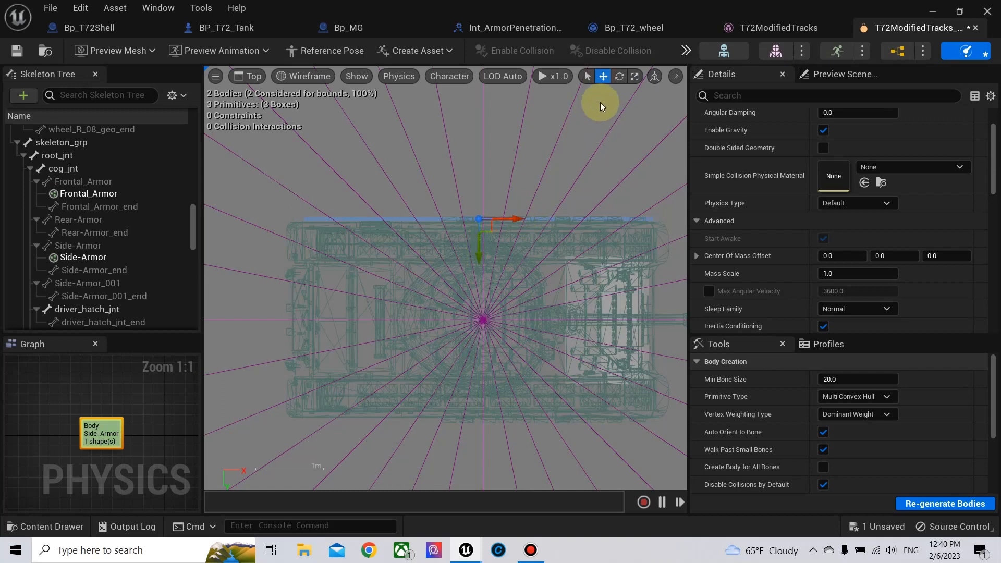
# Thicken the Side-Armor box and move it inward over the track on that side of the tank
pyautogui.click(634, 76)
pyautogui.moveTo(478, 251); pyautogui.dragTo(479, 251)
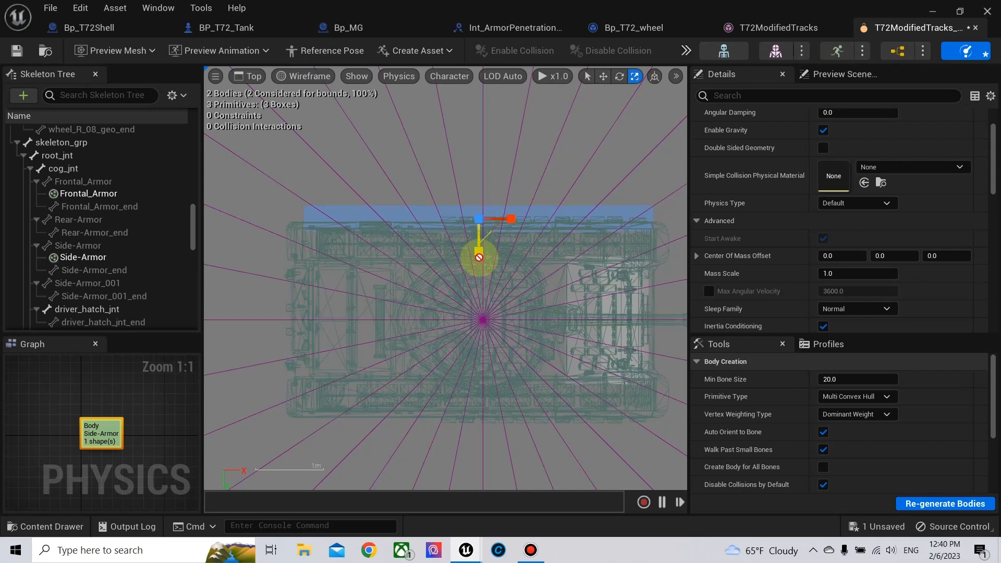
pyautogui.click(602, 77)
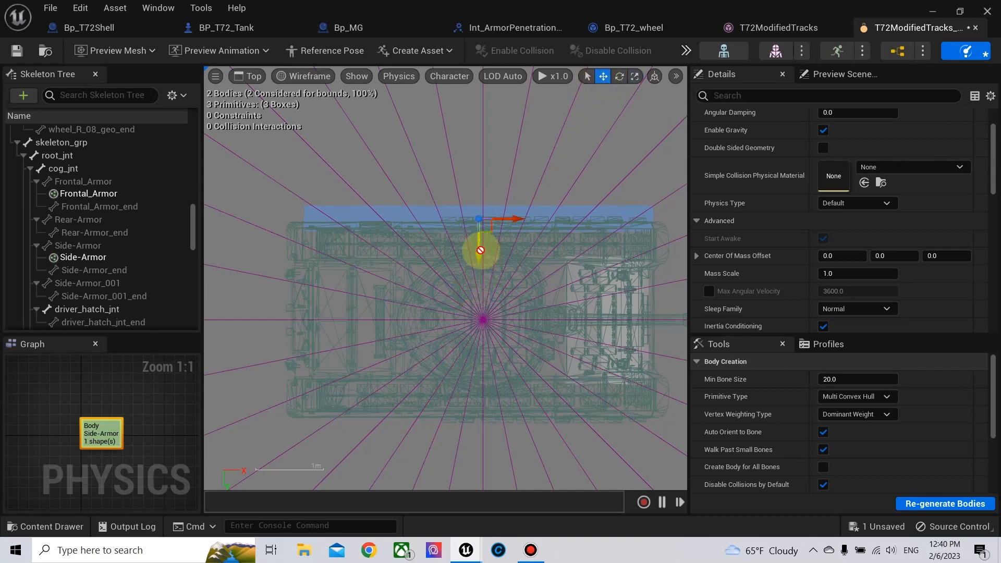
pyautogui.moveTo(480, 250); pyautogui.dragTo(480, 260)
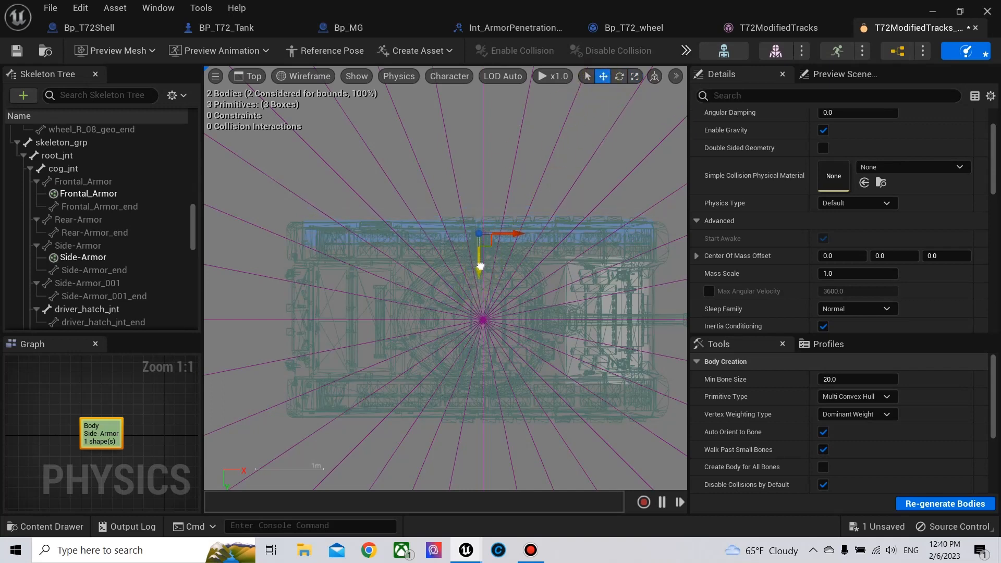
# Add a box collision shape to the Side-Armor_001 bone on the opposite side of the tank
pyautogui.click(109, 285)
pyautogui.rightClick(104, 283)
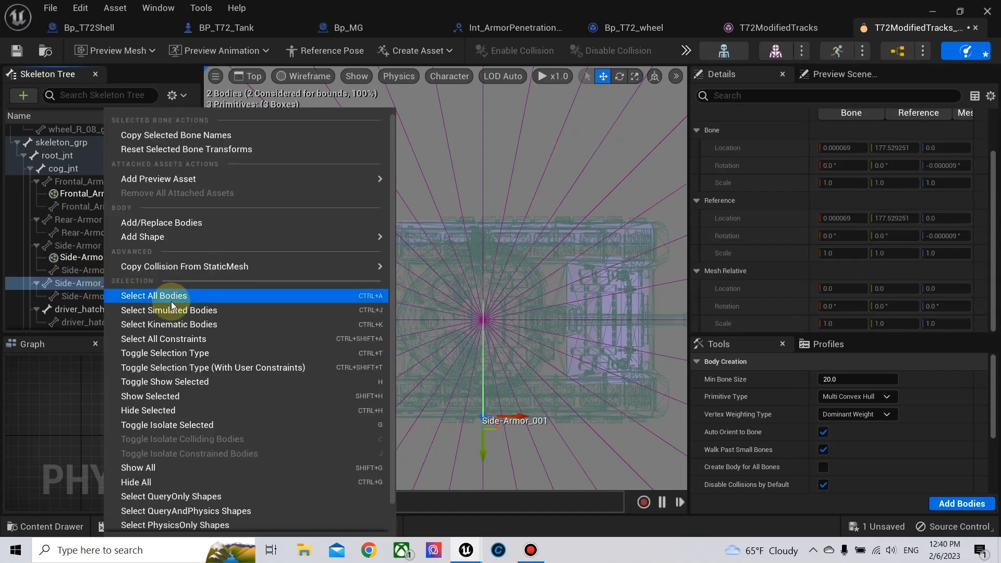
pyautogui.moveTo(156, 236)
pyautogui.click(455, 258)
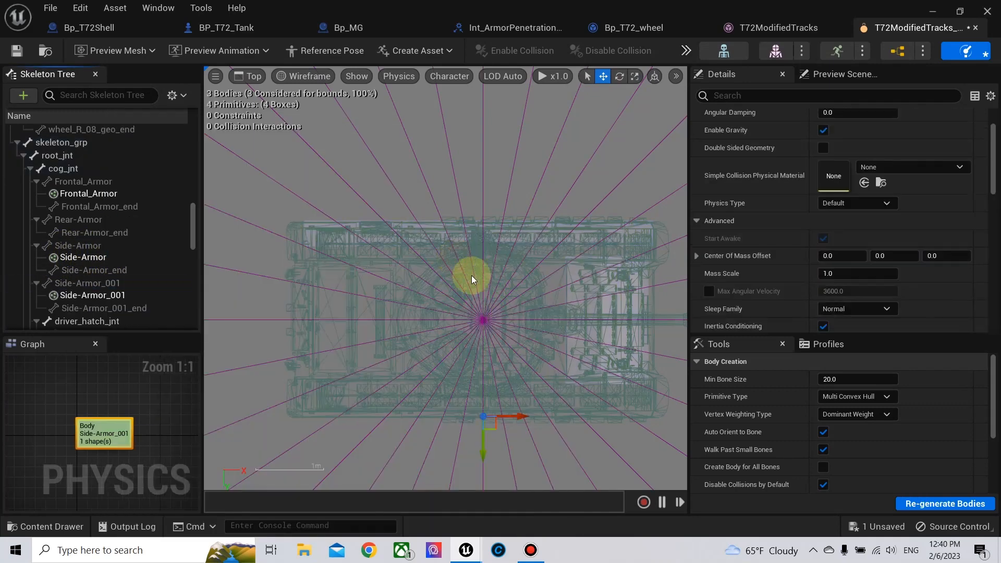
# Stretch the Side-Armor_001 box along the tank's side and shift it slightly toward the rear
pyautogui.click(634, 76)
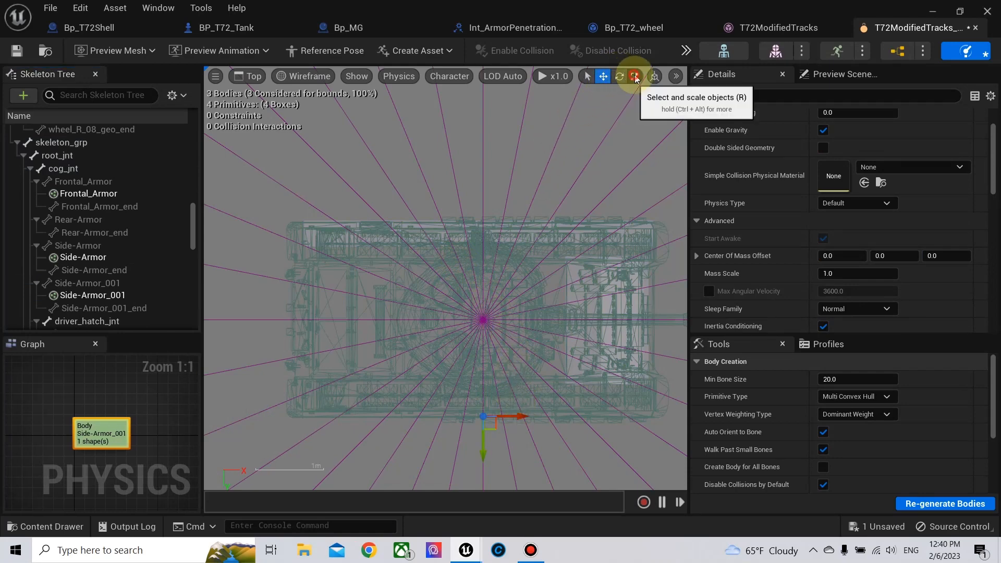
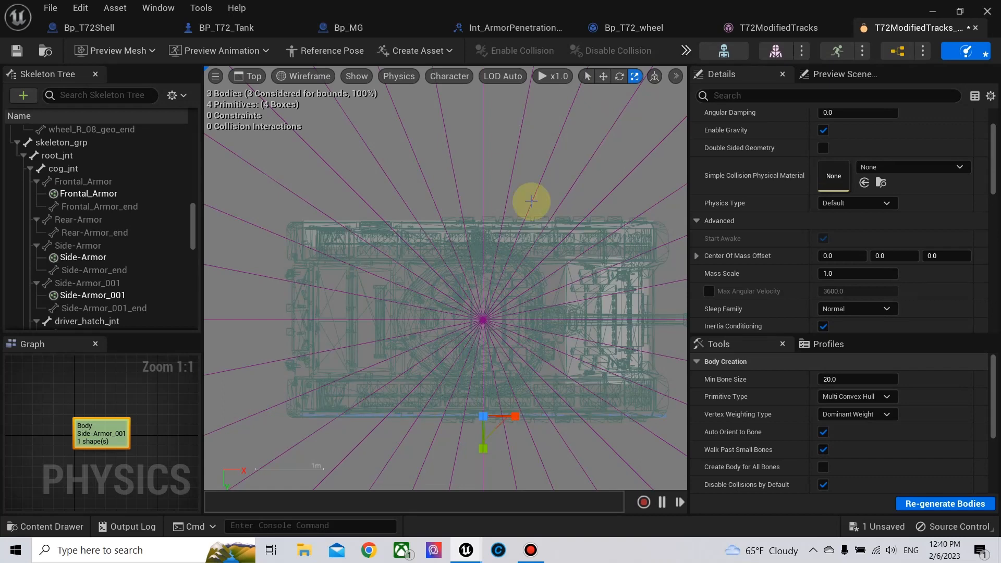
pyautogui.click(605, 76)
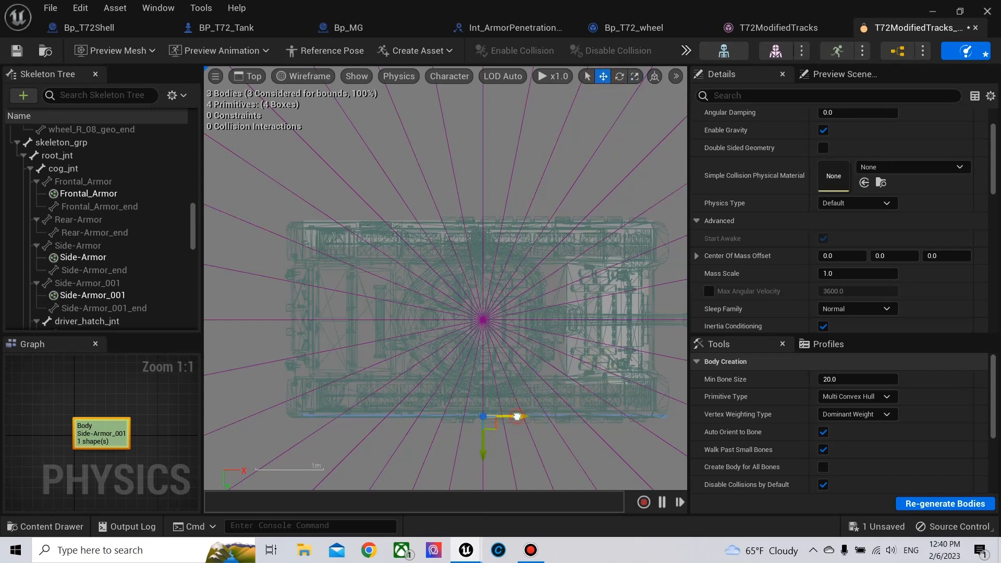
pyautogui.click(623, 137)
# Thicken the Side-Armor_001 box and move it inward over the track on its side of the tank
pyautogui.click(634, 77)
pyautogui.click(465, 453)
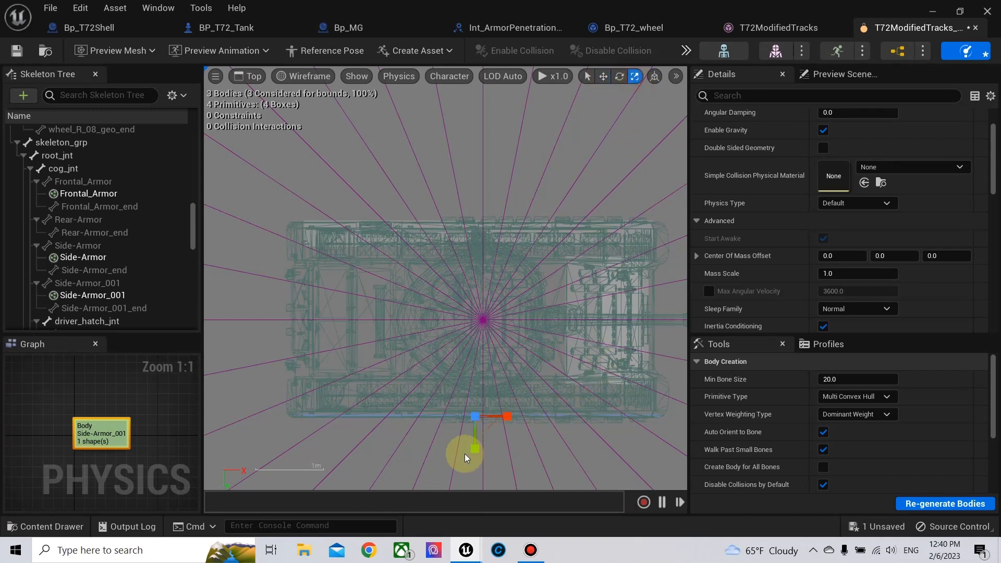
pyautogui.moveTo(477, 447)
pyautogui.mouseDown()
pyautogui.moveTo(478, 458)
pyautogui.moveTo(474, 446)
pyautogui.mouseUp()
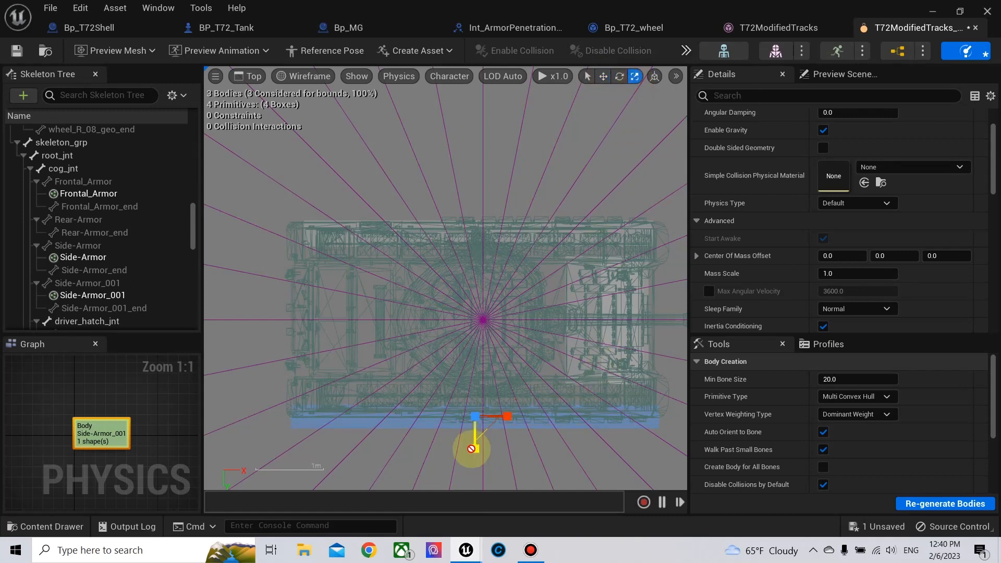
pyautogui.click(604, 76)
pyautogui.click(438, 456)
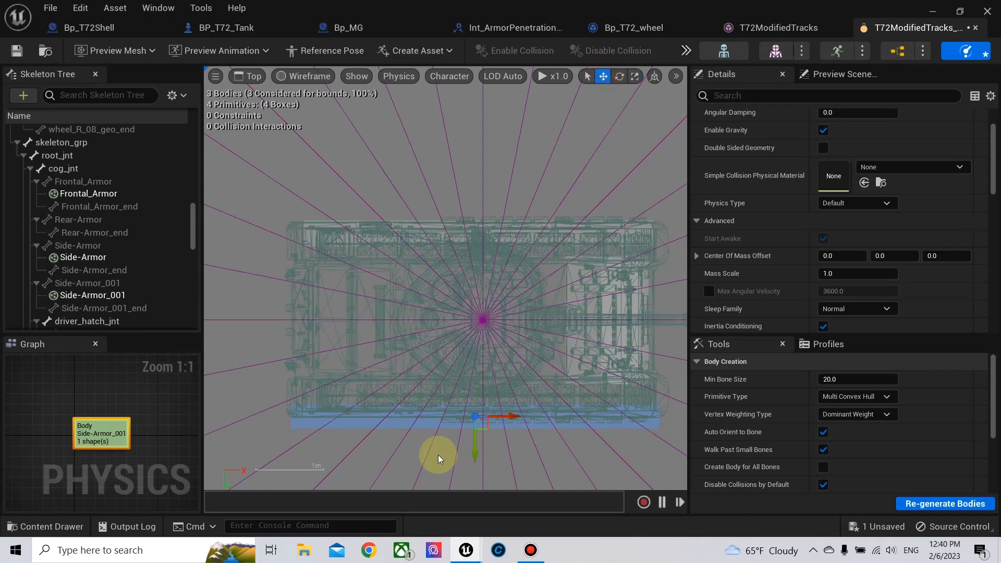
pyautogui.moveTo(475, 455); pyautogui.dragTo(473, 442)
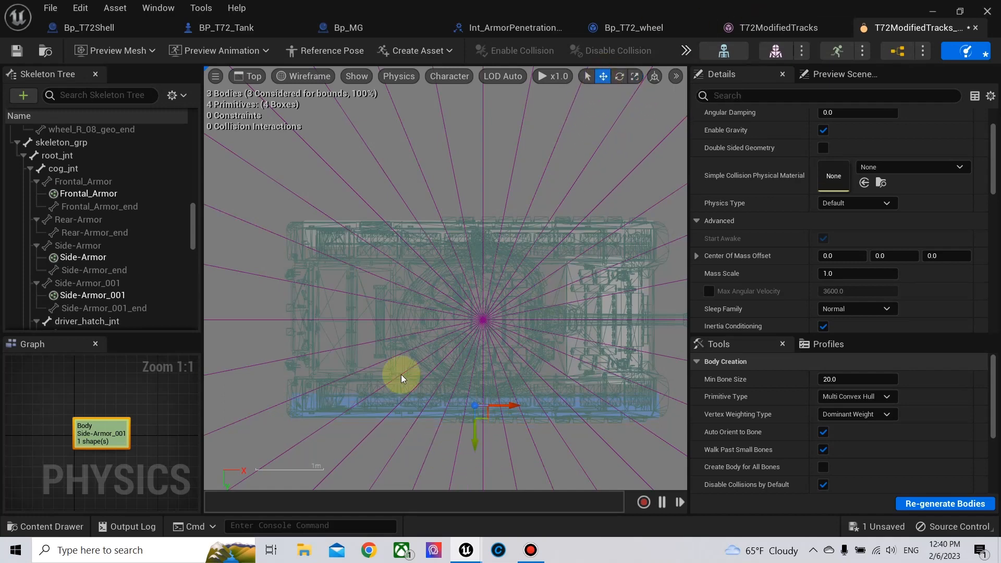
# Add a box collision shape to the Rear-Armor bone
pyautogui.click(89, 223)
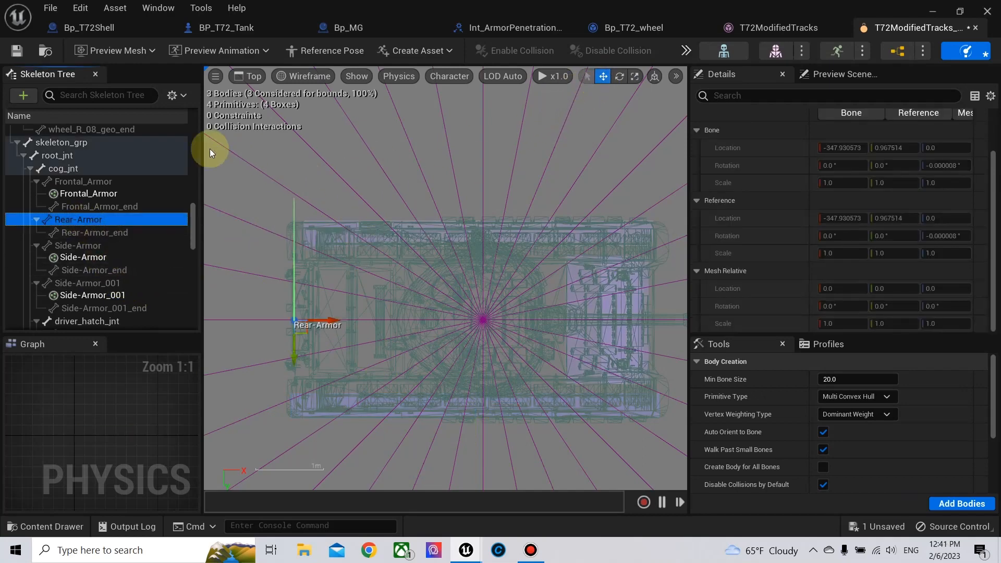
pyautogui.rightClick(91, 219)
pyautogui.moveTo(247, 239)
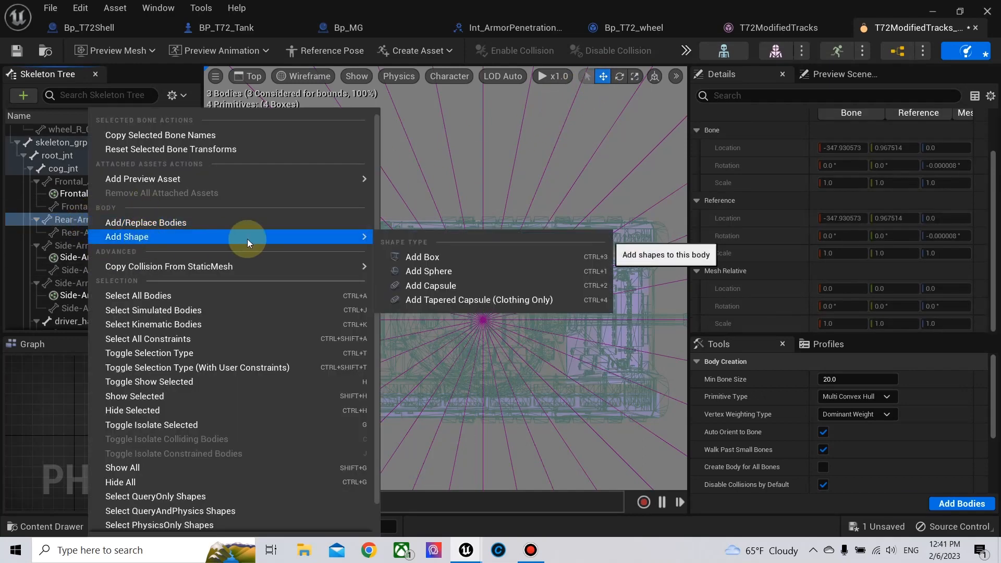
pyautogui.click(447, 255)
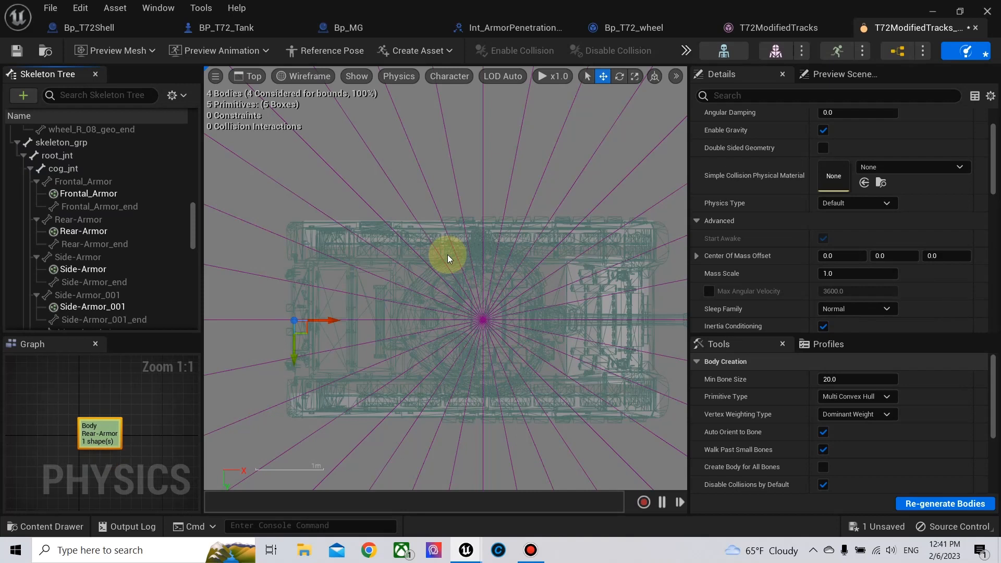
# Widen the Rear-Armor box across the hull in the top view, and increase its height in the right view
pyautogui.click(633, 78)
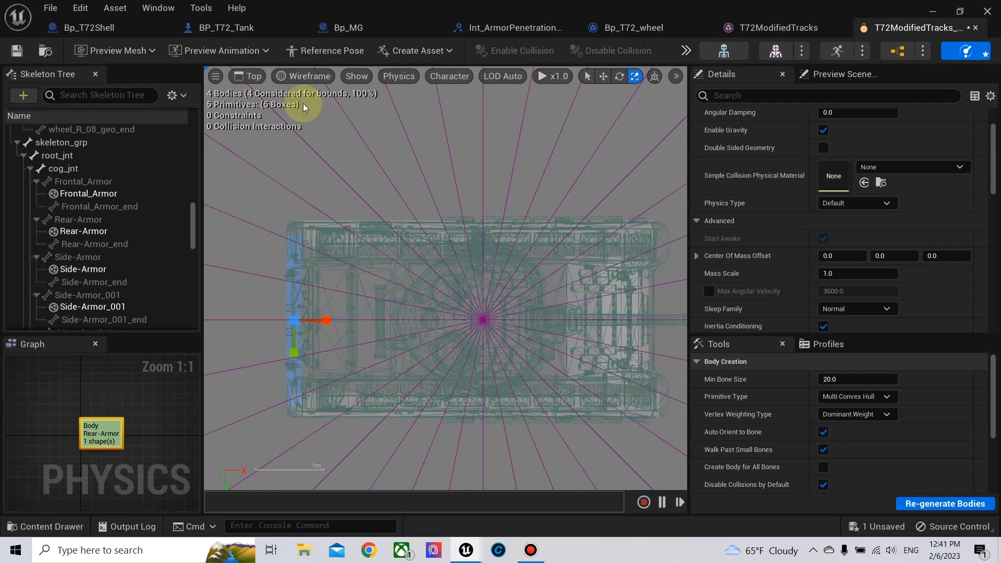
pyautogui.click(248, 76)
pyautogui.click(283, 169)
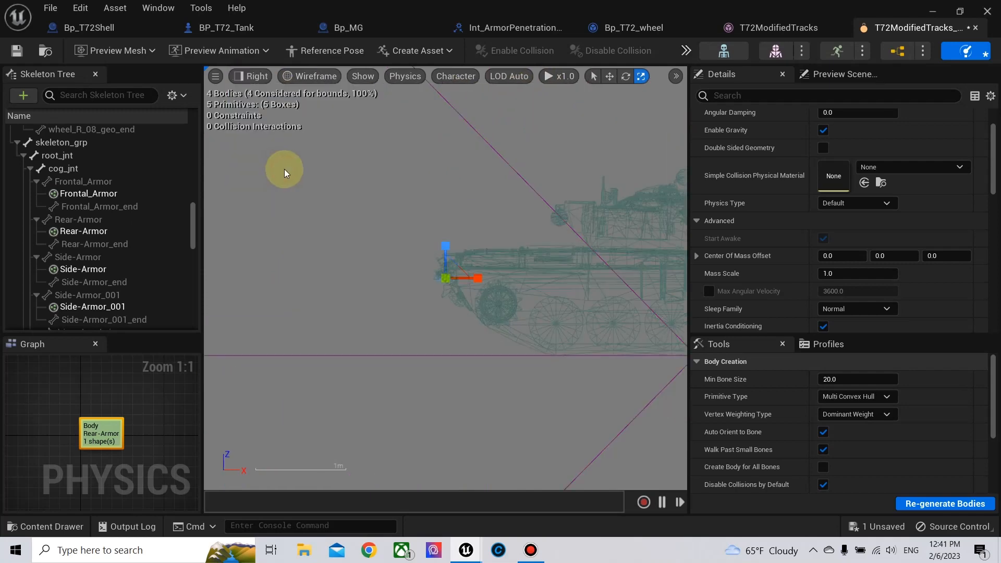
pyautogui.click(445, 246)
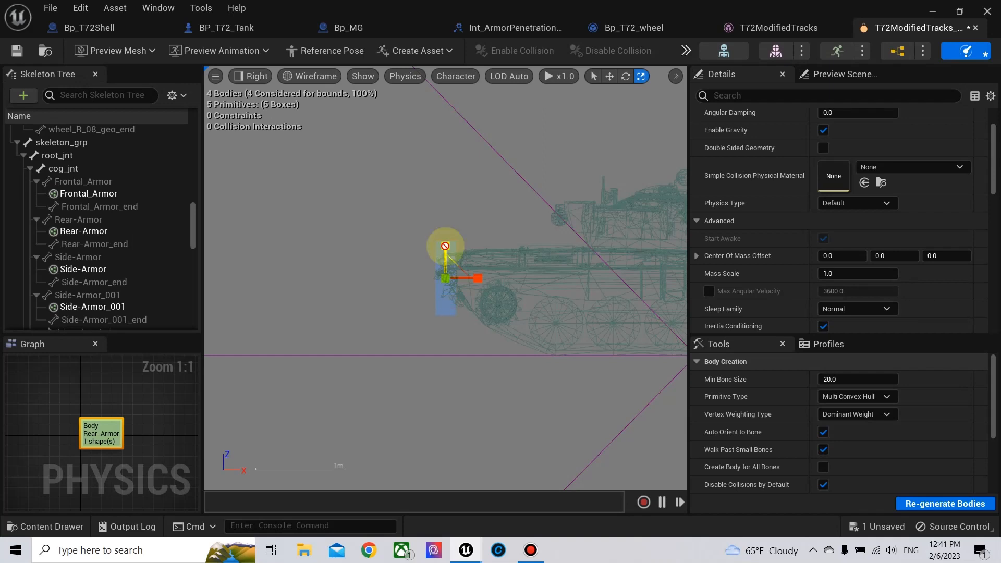
# Increase the Side-Armor box's height to cover the hull side and raise it slightly
pyautogui.click(111, 269)
pyautogui.moveTo(572, 389); pyautogui.dragTo(398, 385, button='right')
pyautogui.moveTo(515, 239); pyautogui.dragTo(515, 229)
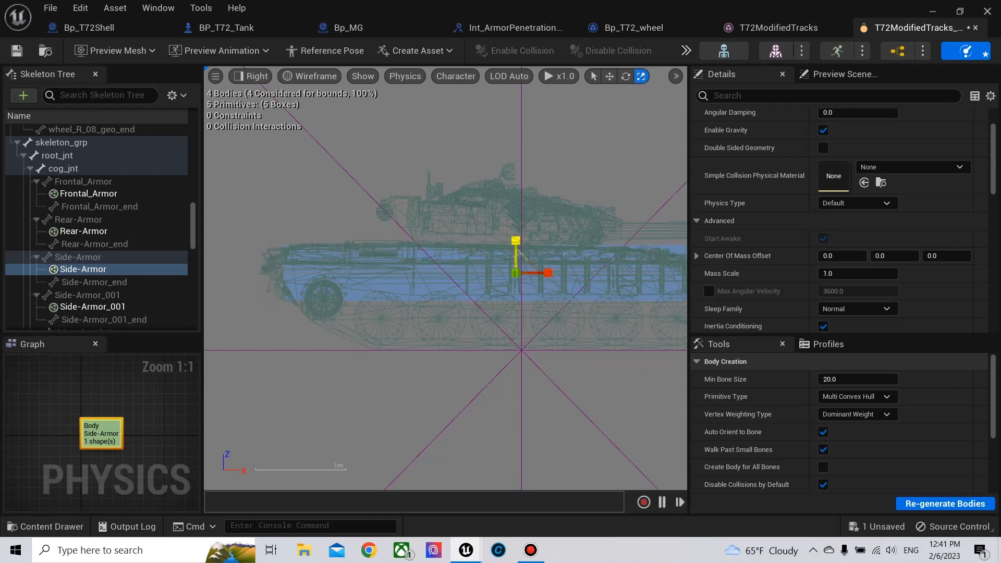
pyautogui.click(516, 238)
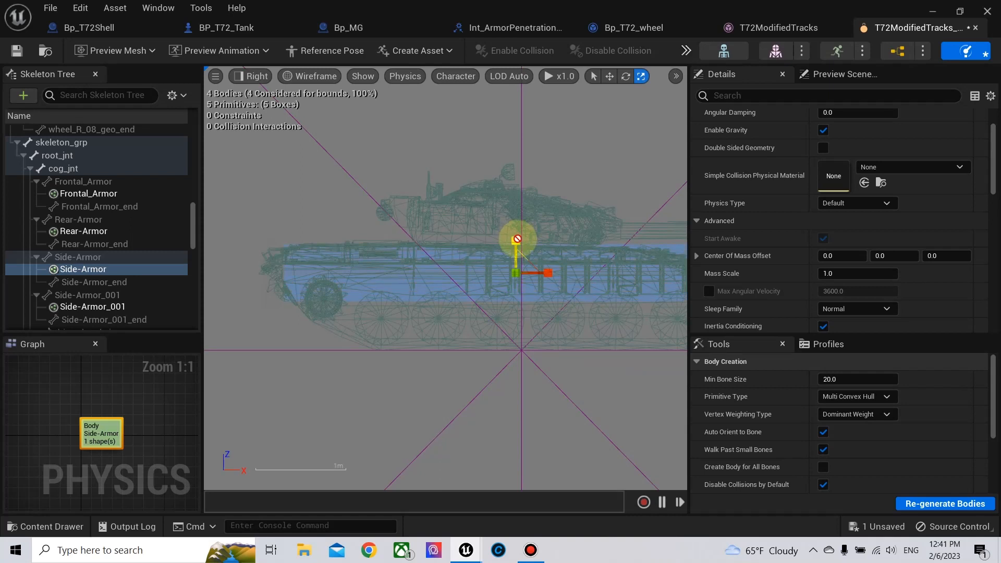
pyautogui.click(609, 77)
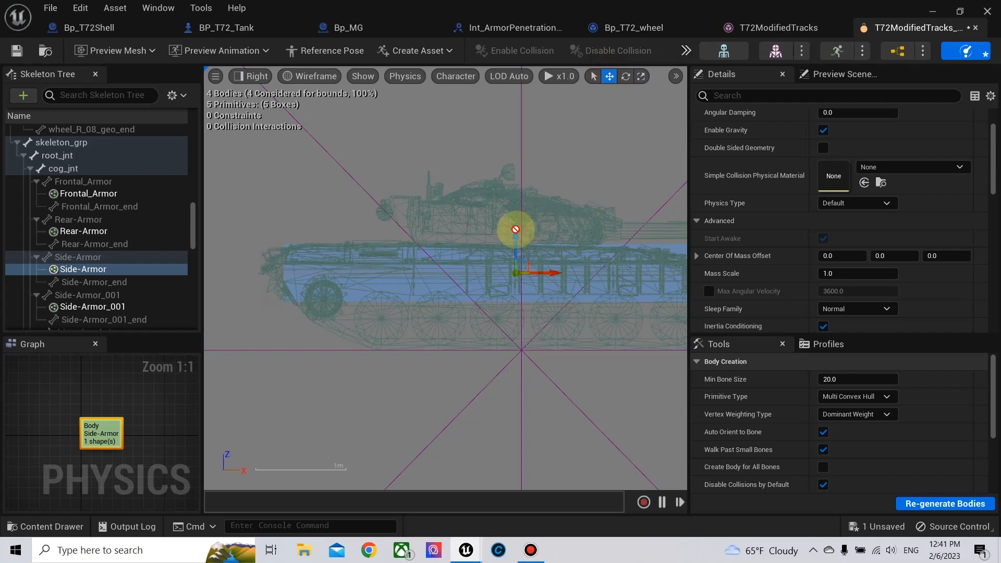
pyautogui.moveTo(514, 233); pyautogui.dragTo(514, 232)
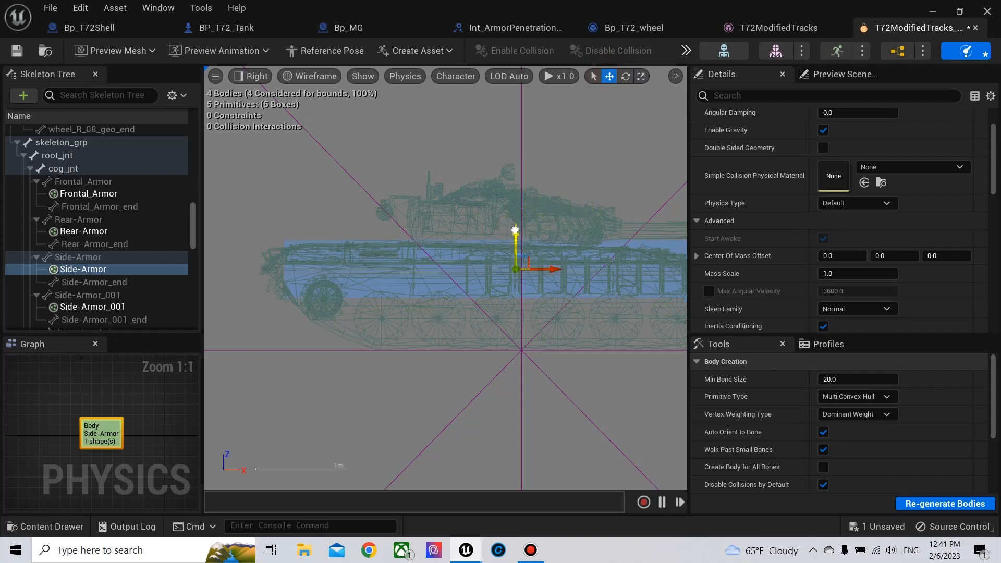
# Increase the Side-Armor_001 box's height to cover the hull side between the deck and the wheels
pyautogui.click(123, 230)
pyautogui.click(97, 306)
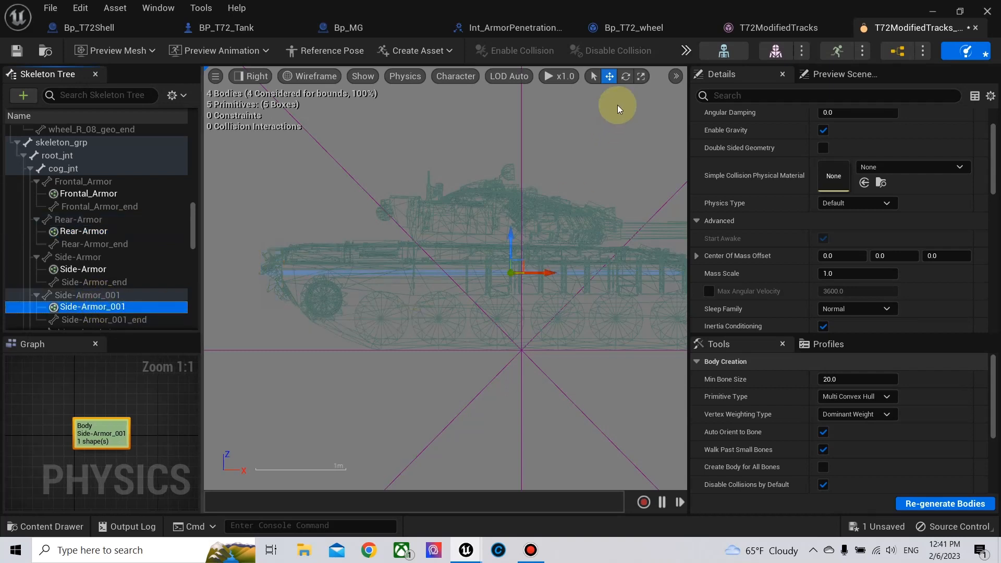
pyautogui.click(639, 76)
pyautogui.moveTo(508, 235); pyautogui.dragTo(509, 228)
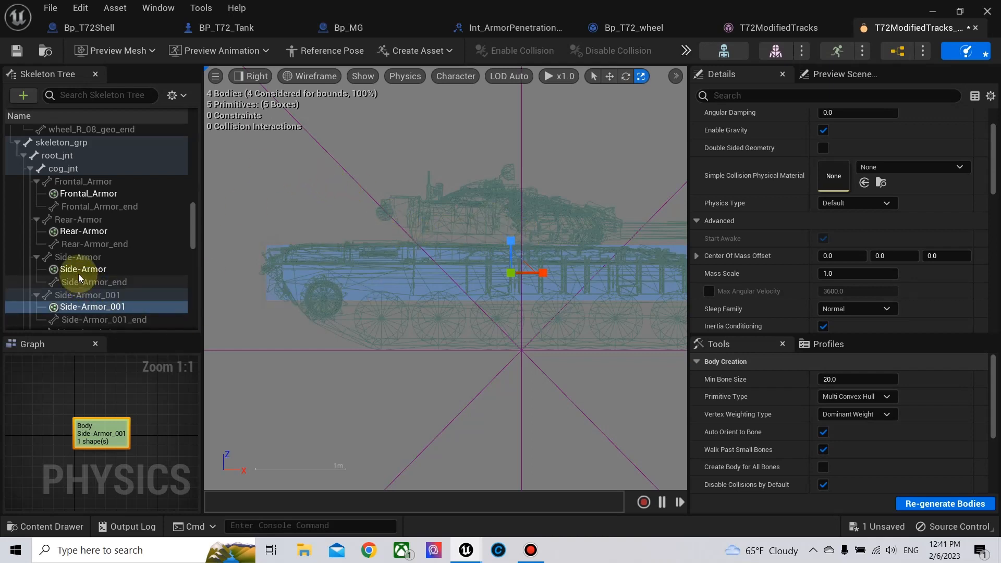
# Rotate the Rear-Armor box in the right view to follow the slope of the hull's rear plate
pyautogui.click(81, 230)
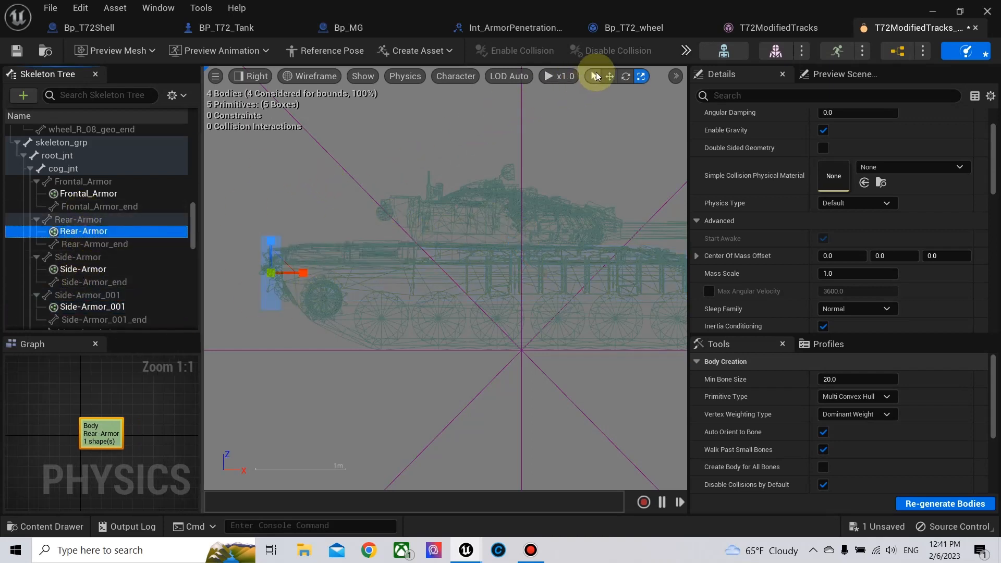
pyautogui.moveTo(283, 219); pyautogui.dragTo(442, 215, button='right')
pyautogui.scroll(9, 442, 272)
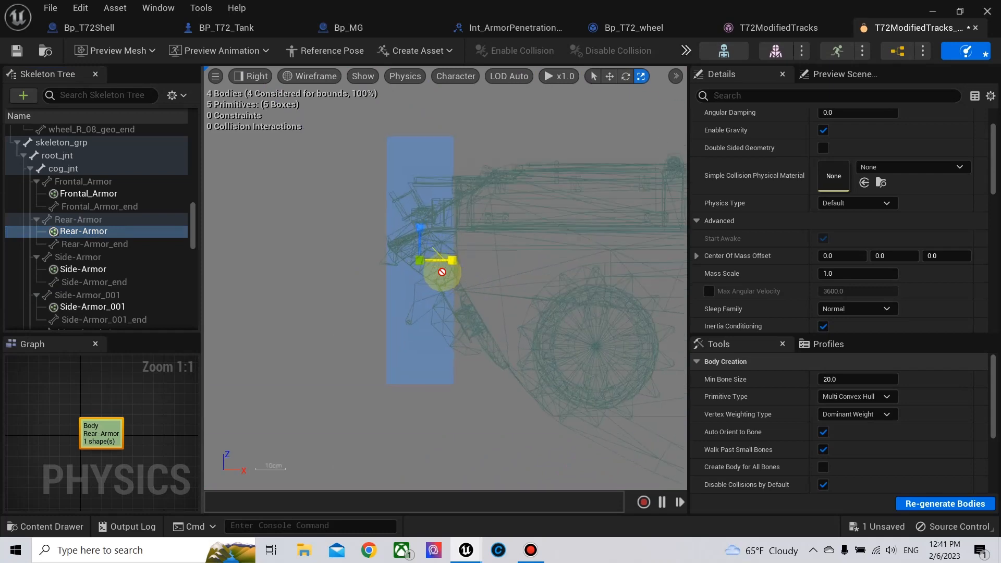
pyautogui.scroll(1, 442, 271)
pyautogui.click(625, 76)
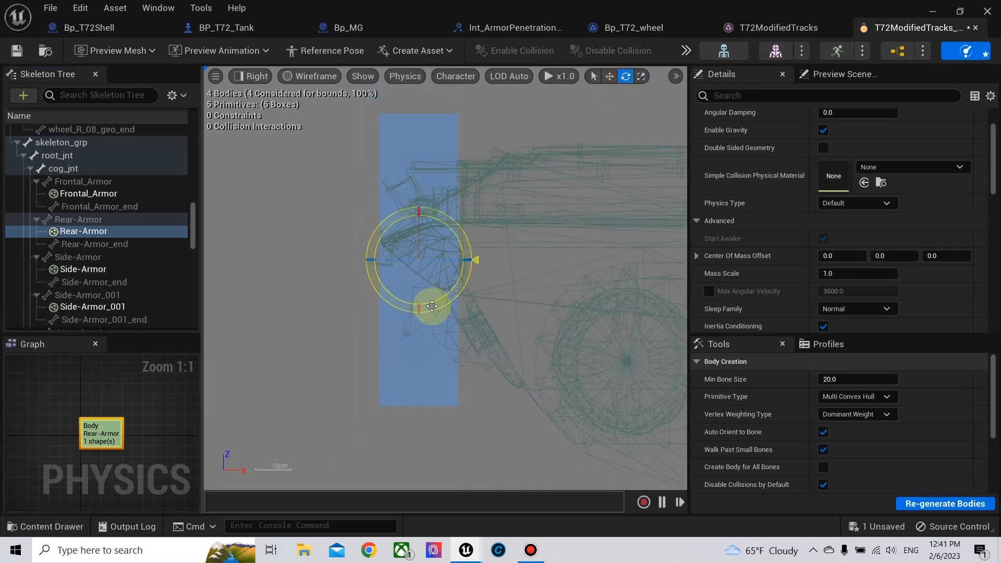
pyautogui.moveTo(431, 306)
pyautogui.mouseDown()
pyautogui.moveTo(451, 296)
pyautogui.moveTo(442, 302)
pyautogui.mouseUp()
# Move the Rear-Armor box down along the sloped rear plate and into the hull, and fine-tune its tilt
pyautogui.click(609, 76)
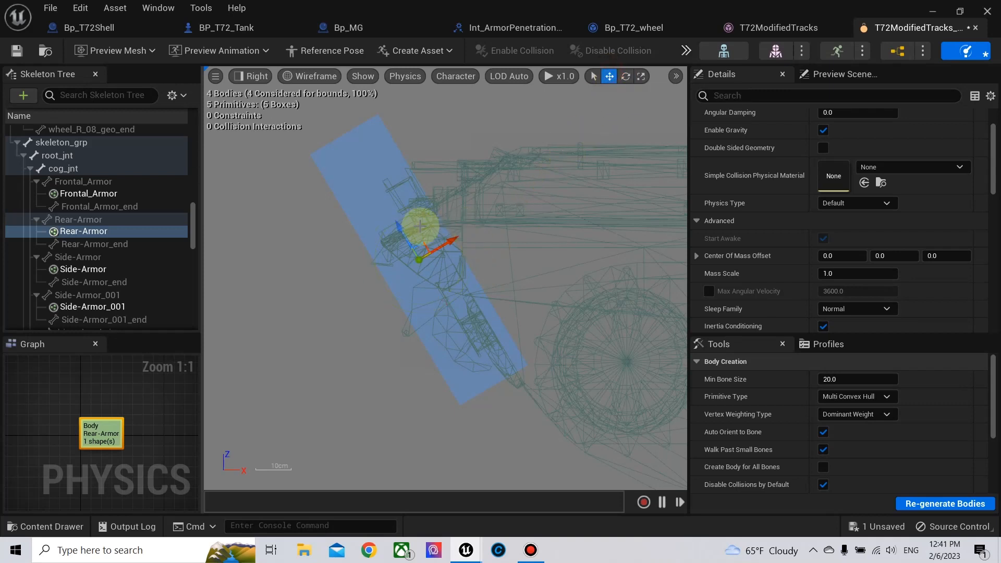
pyautogui.moveTo(402, 228); pyautogui.dragTo(469, 320)
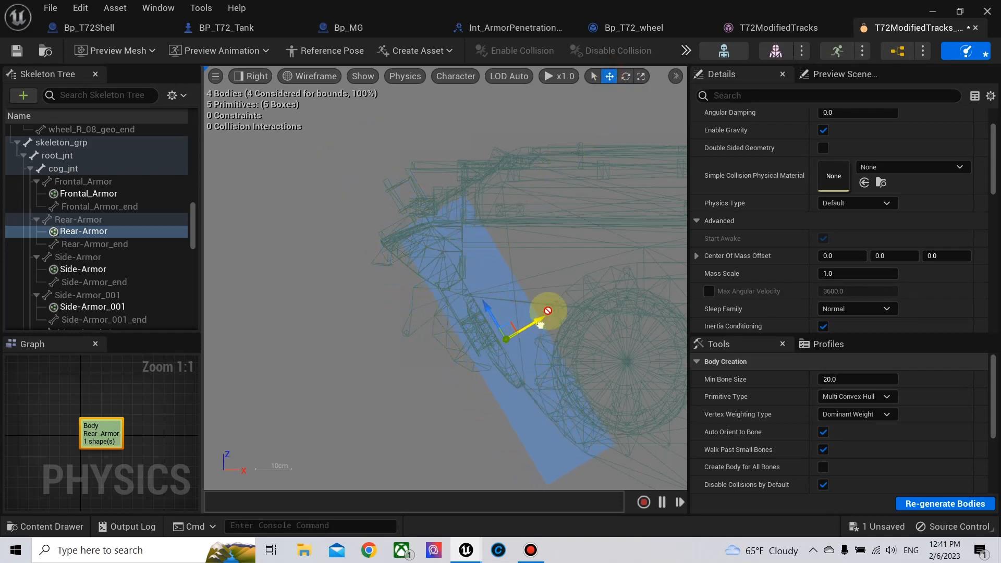
pyautogui.click(625, 76)
pyautogui.moveTo(517, 379); pyautogui.dragTo(487, 386)
# Switch to the perspective view and examine how the rear and side armor boxes fit the hull
pyautogui.scroll(-5, 364, 401)
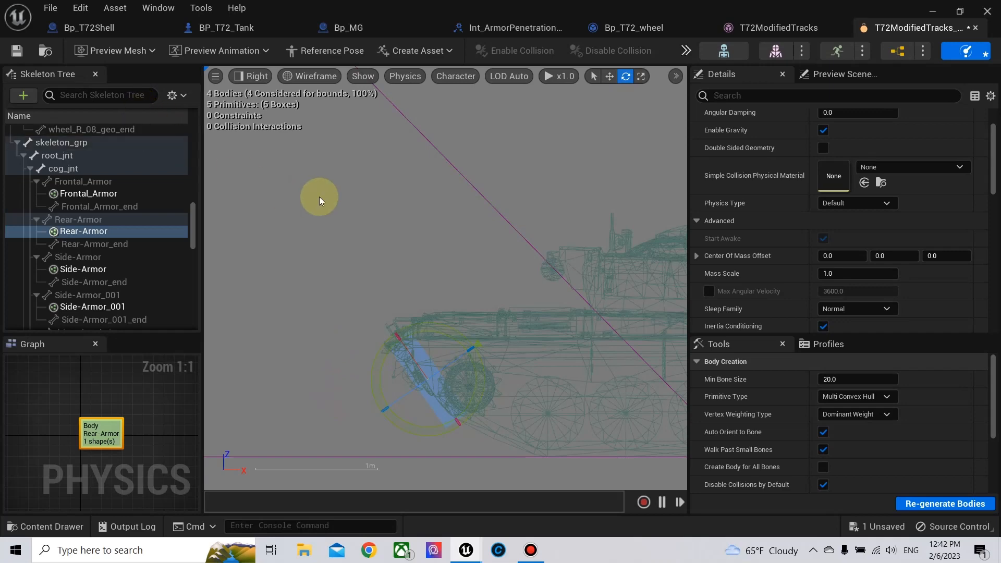
pyautogui.scroll(-2, 330, 202)
pyautogui.click(273, 76)
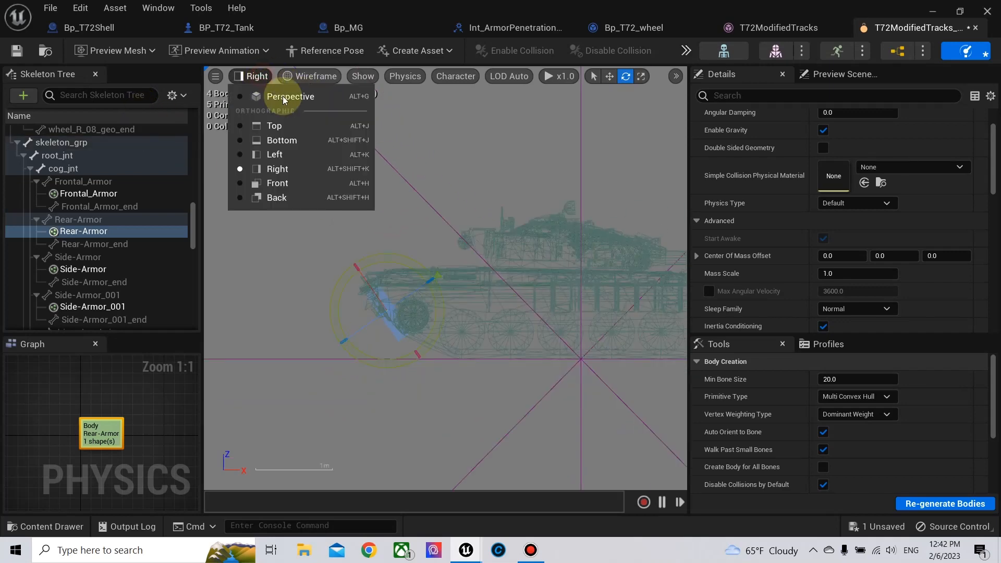
pyautogui.click(283, 96)
pyautogui.scroll(-3, 445, 230)
pyautogui.scroll(-2, 452, 250)
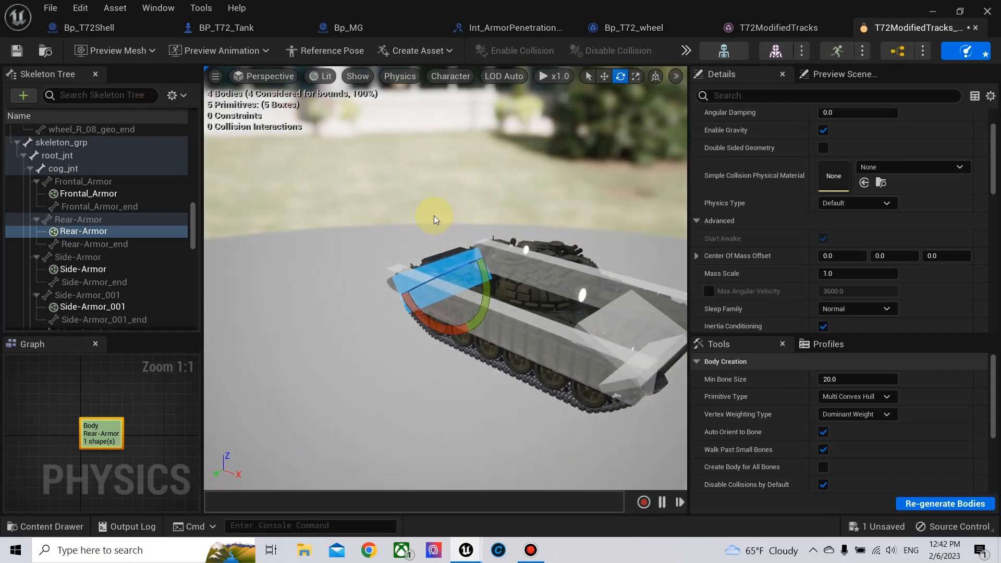
pyautogui.moveTo(435, 218); pyautogui.dragTo(481, 284, button='right')
# Assign PM_SideArmor as the Phys Material Override of the Side-Armor_001 body
pyautogui.click(481, 284)
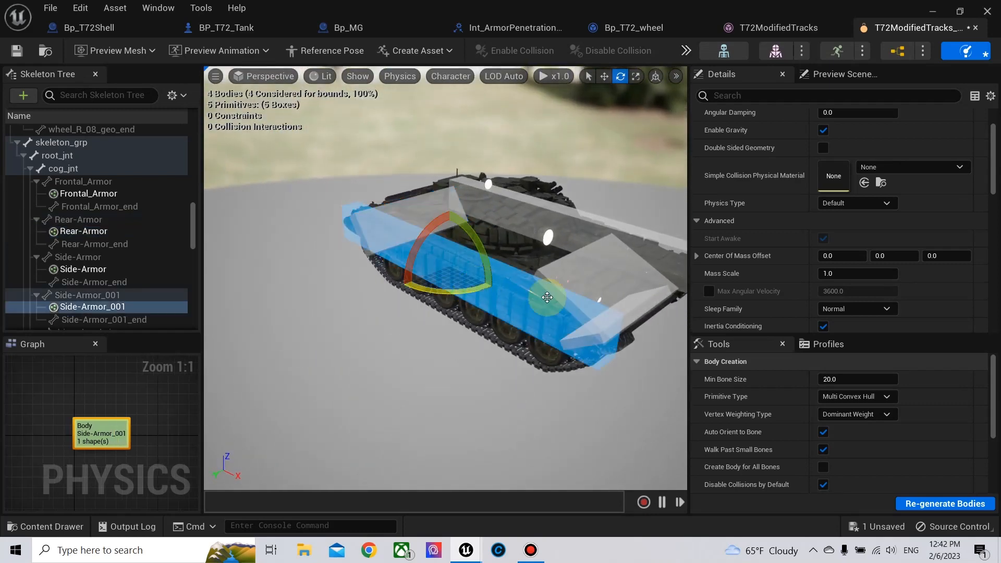
pyautogui.scroll(-5, 893, 287)
pyautogui.scroll(4, 895, 252)
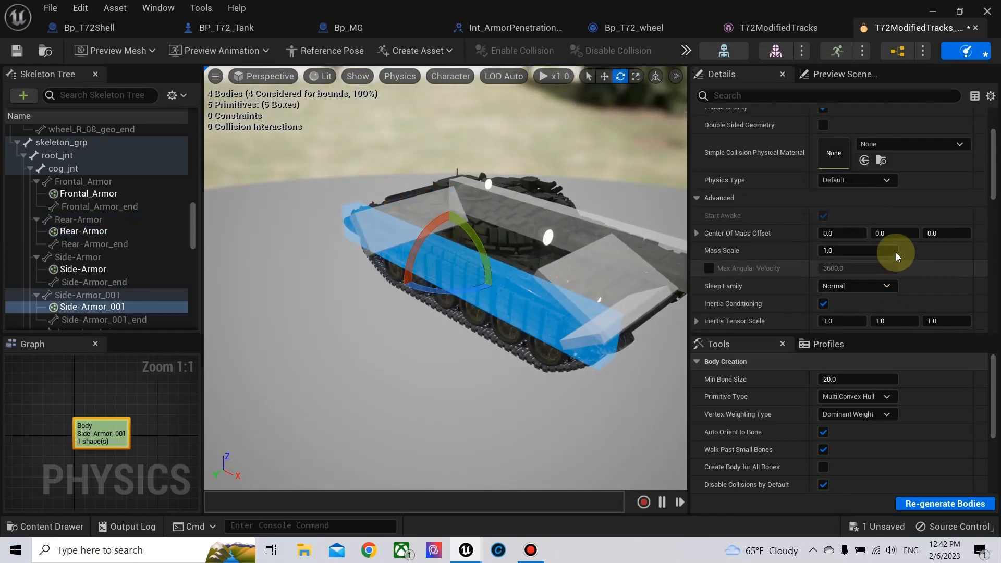
pyautogui.scroll(-8, 904, 189)
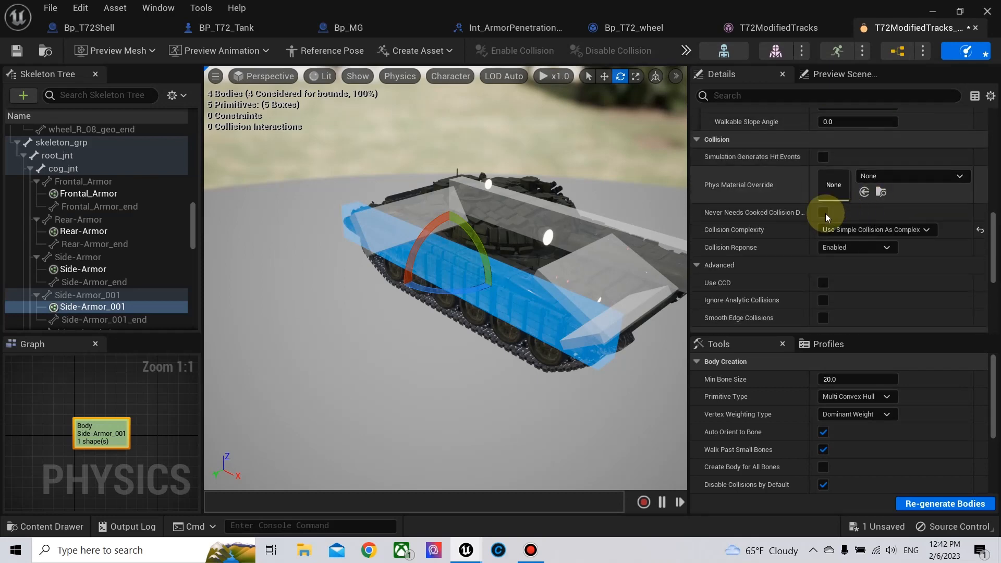
pyautogui.click(927, 176)
pyautogui.write('side')
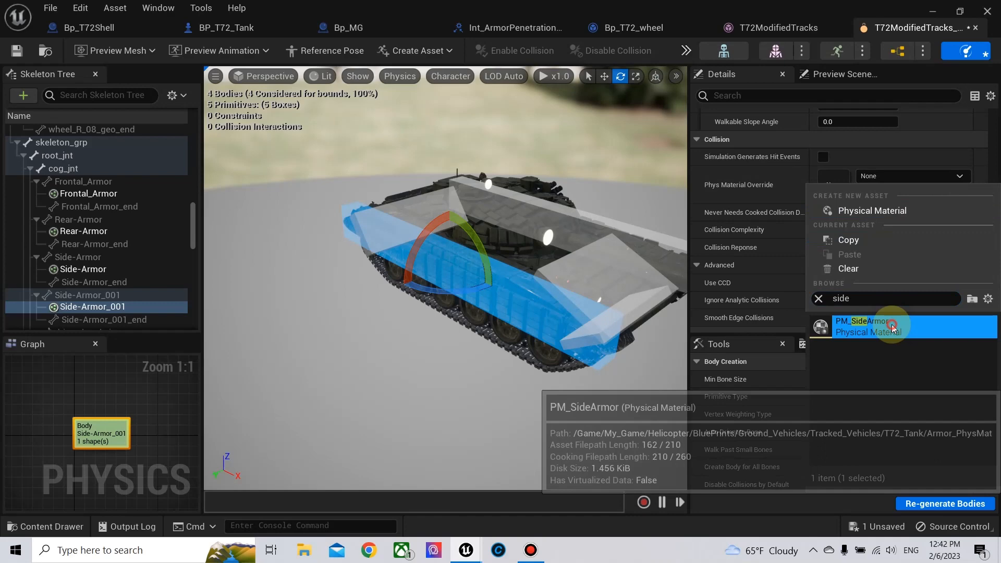
pyautogui.click(865, 325)
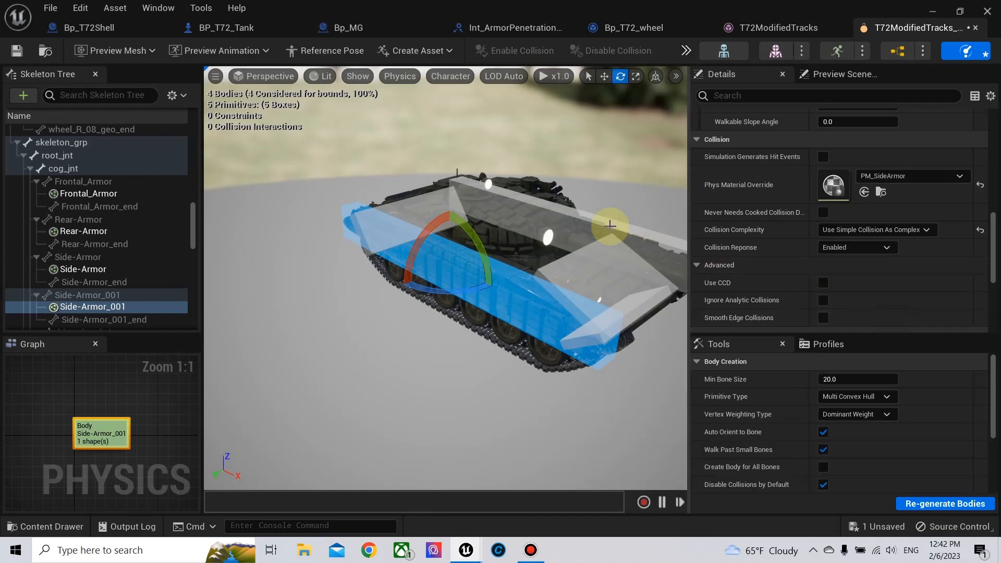
# Set the Phys Material Override of the opposite Side-Armor body to PM_SideArmor
pyautogui.click(604, 221)
pyautogui.click(906, 178)
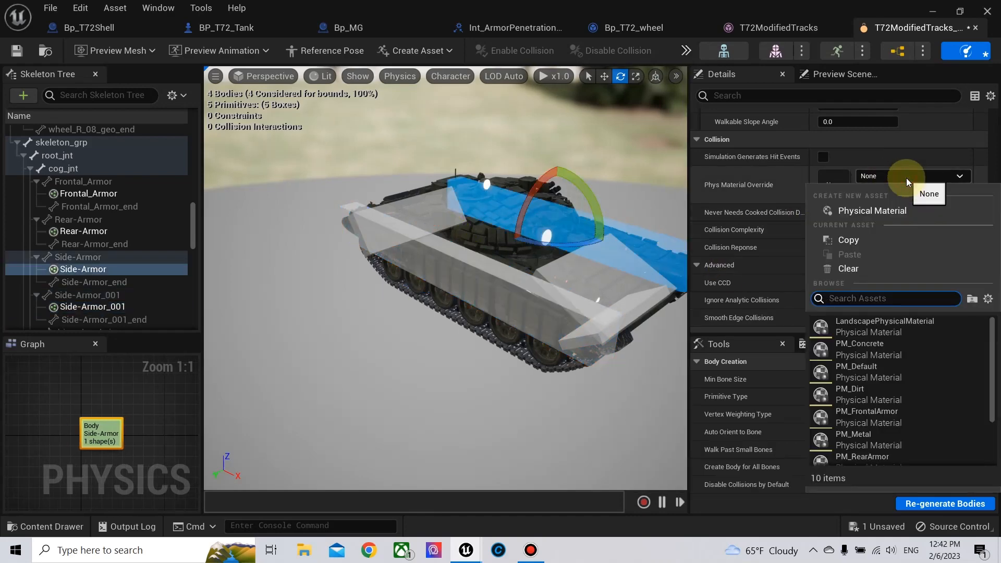
pyautogui.write('side')
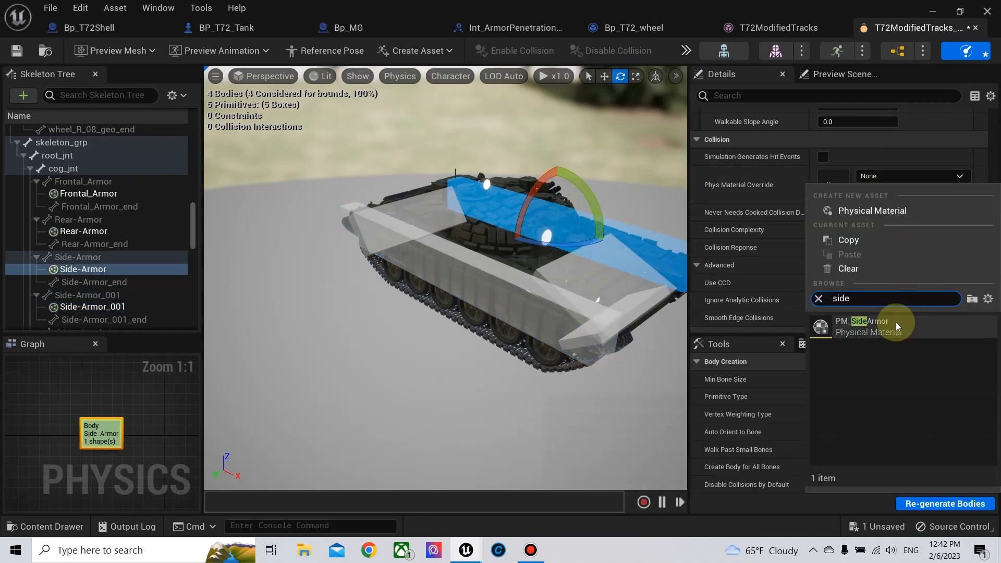
pyautogui.click(895, 322)
# Set the Phys Material Override of the Rear-Armor body to PM_RearArmor
pyautogui.click(405, 209)
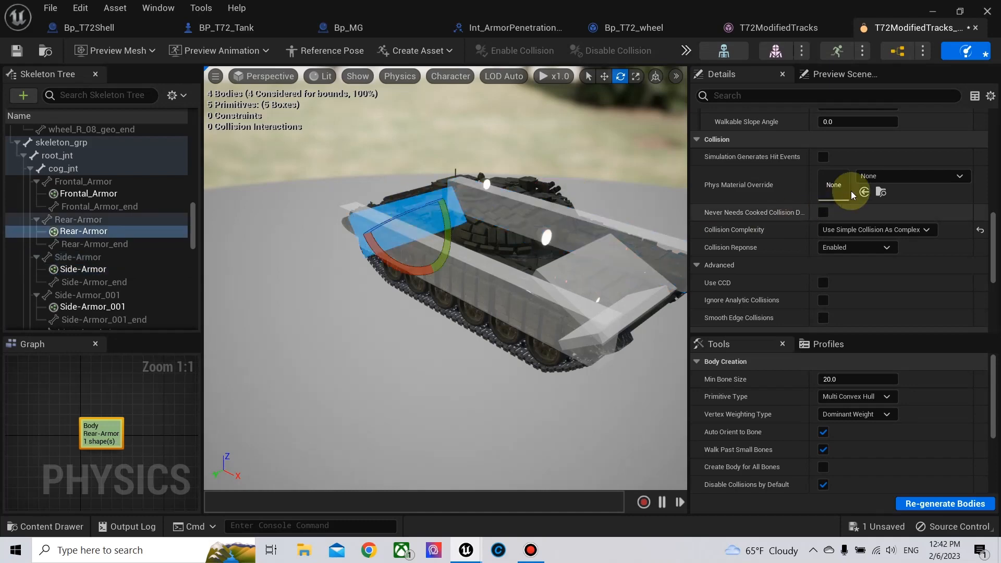
pyautogui.click(919, 176)
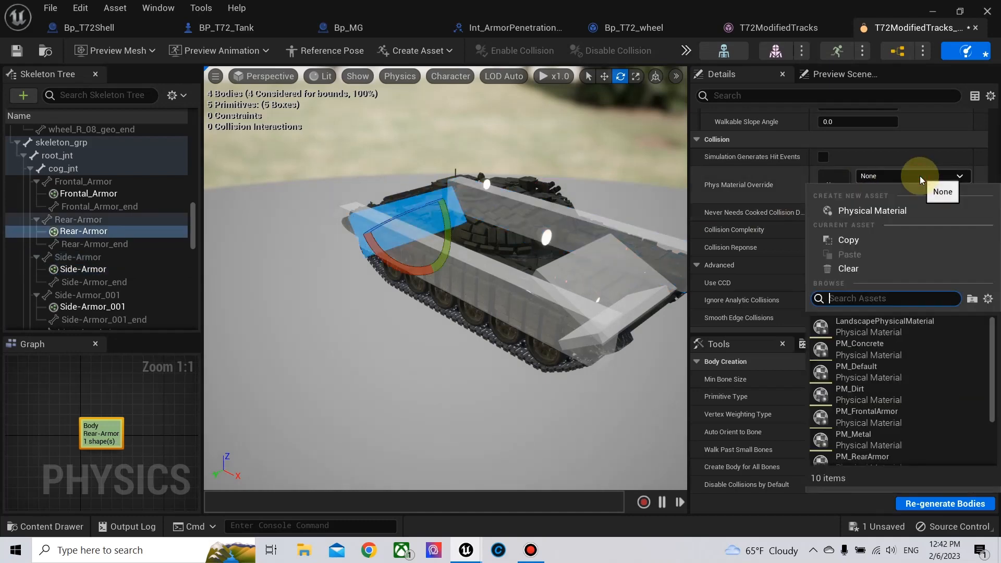
pyautogui.write('rea')
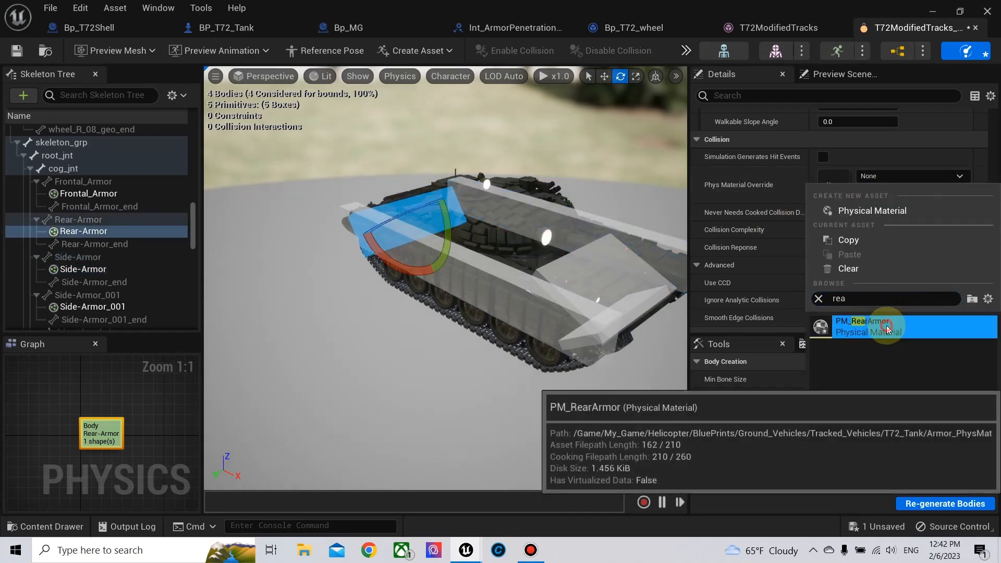
pyautogui.click(886, 328)
# Select the cog_jnt bone in the skeleton and switch the viewport to the orthographic top view
pyautogui.scroll(-2, 42, 196)
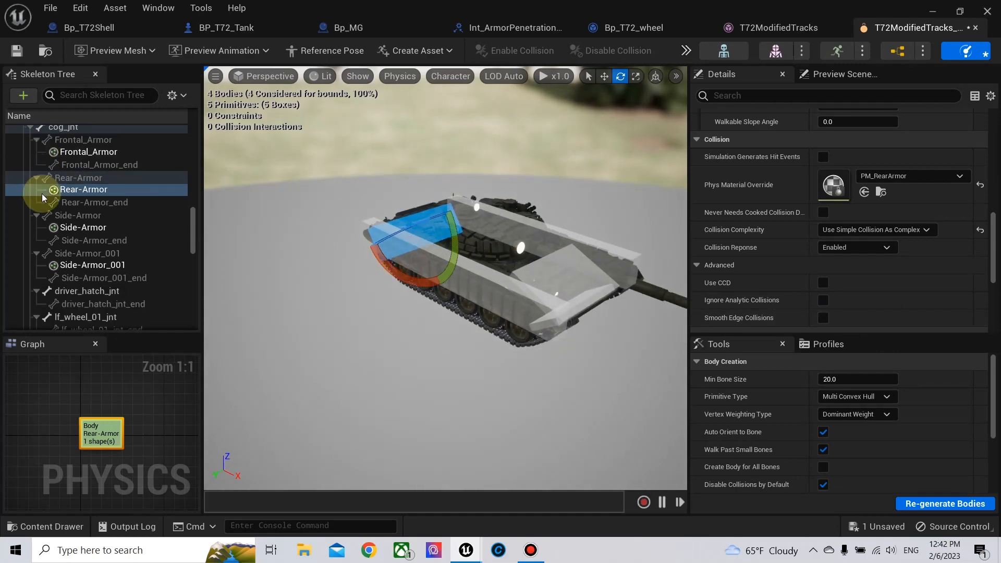
pyautogui.scroll(3, 42, 192)
pyautogui.click(66, 190)
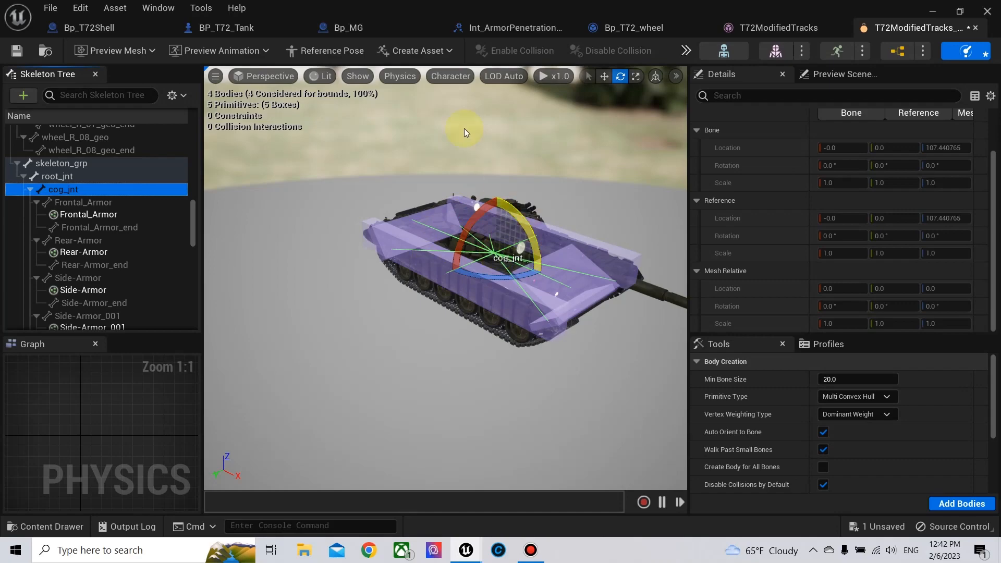
pyautogui.click(275, 76)
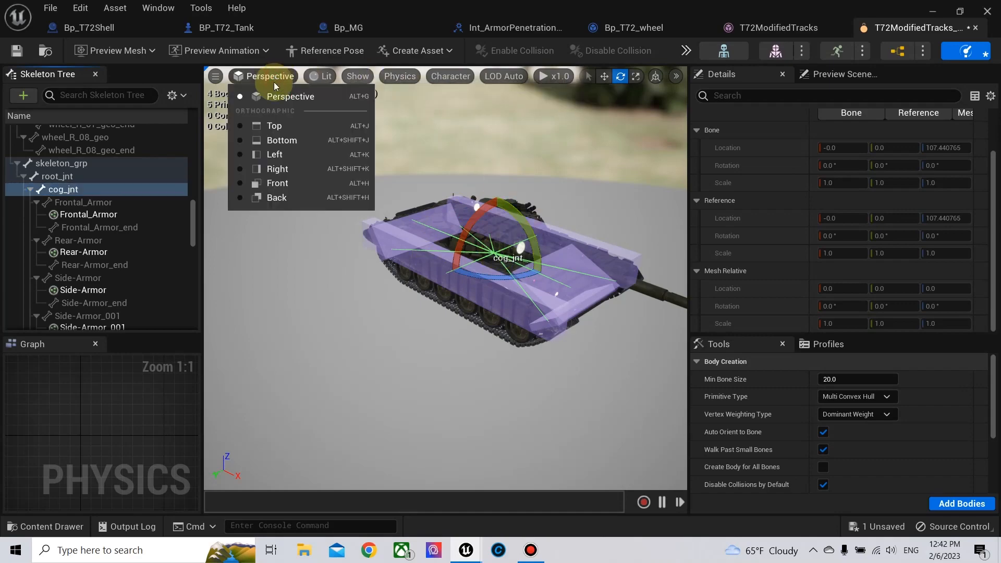
pyautogui.click(285, 126)
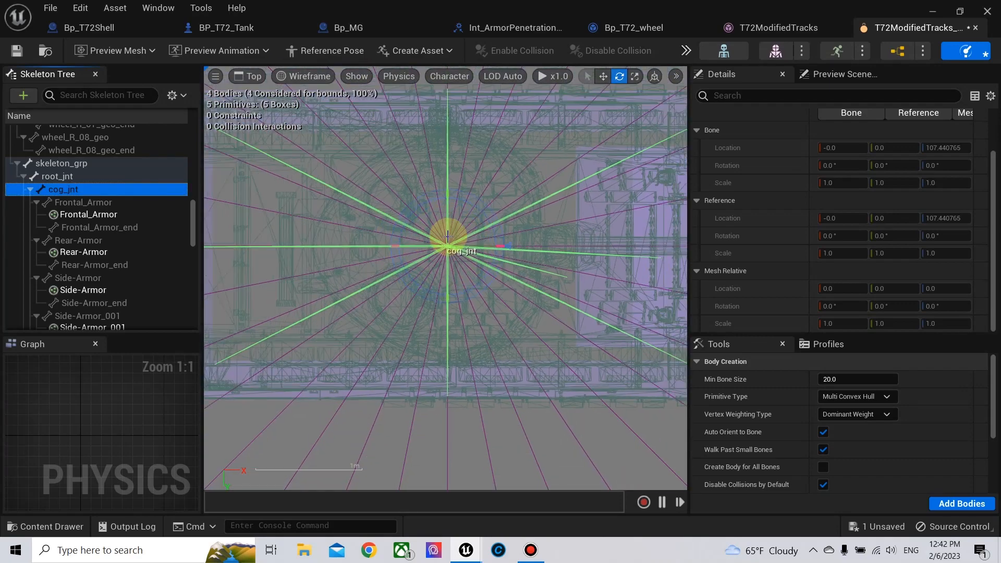
# Add a box collision shape to the cog_jnt bone
pyautogui.scroll(-2, 448, 235)
pyautogui.rightClick(71, 190)
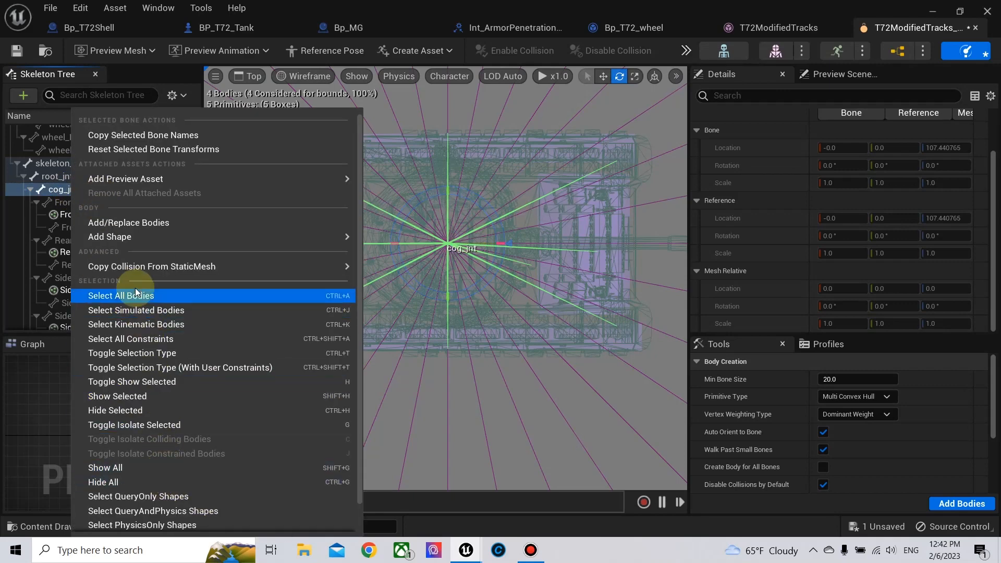
pyautogui.moveTo(156, 236)
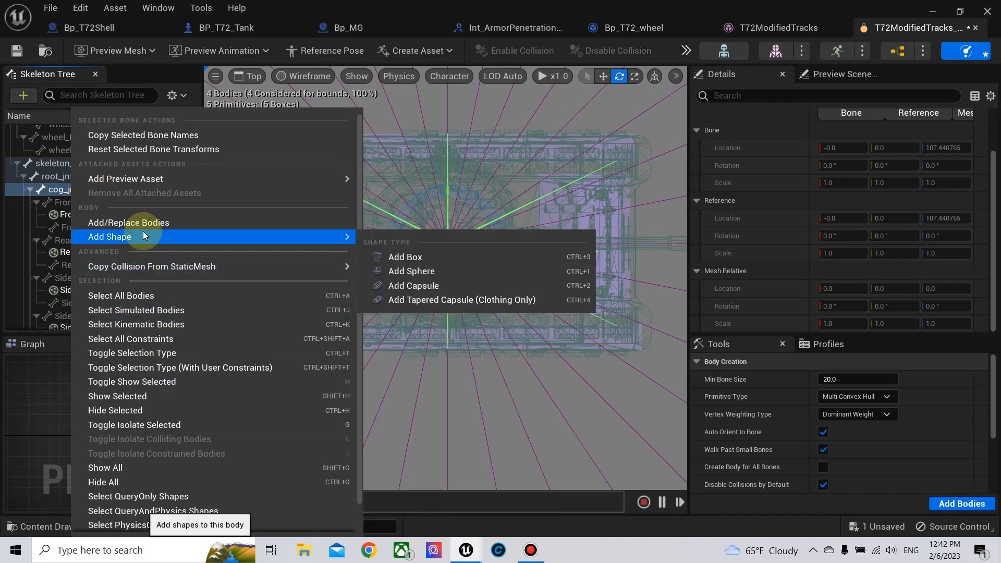
pyautogui.click(417, 258)
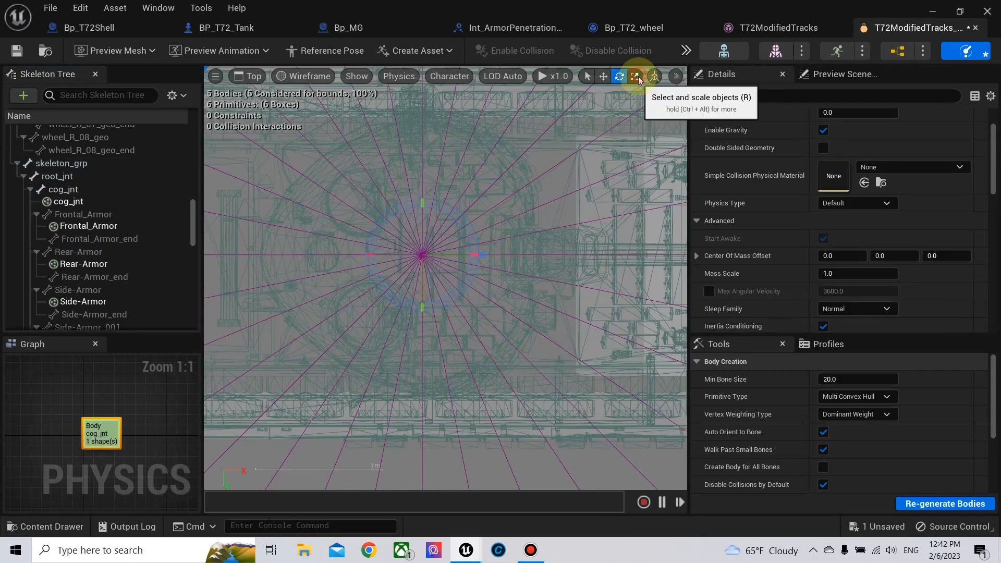
# Shift the cog_jnt box rearward along X and scale it to cover the hull interior between the side armor, using the top view
pyautogui.click(635, 77)
pyautogui.scroll(-1, 499, 258)
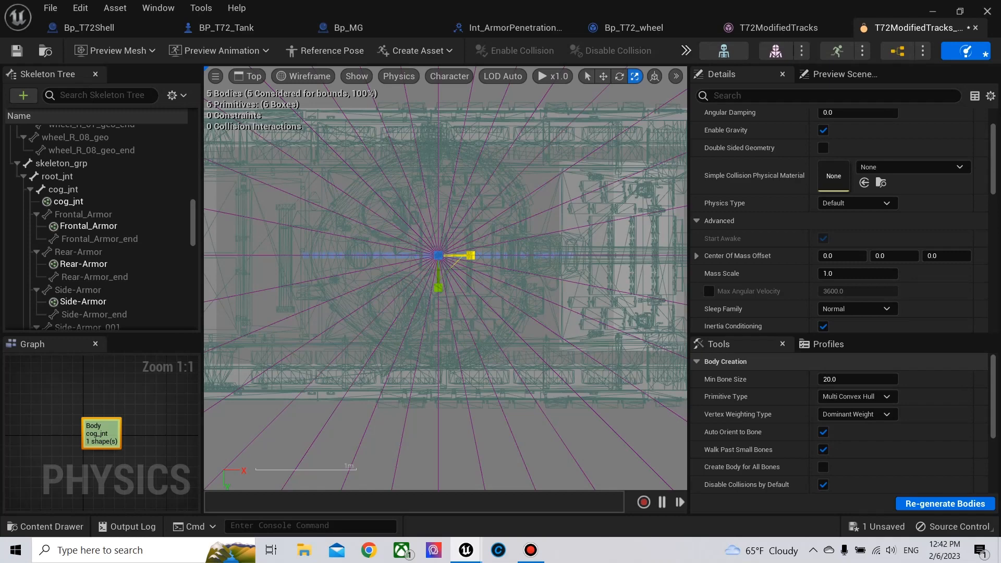
pyautogui.scroll(-1, 471, 255)
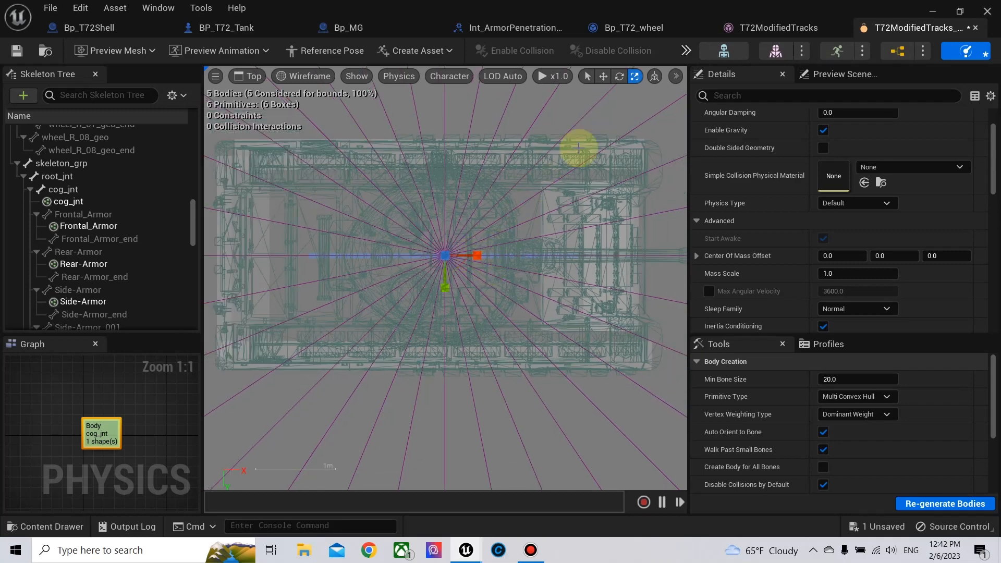
pyautogui.click(603, 77)
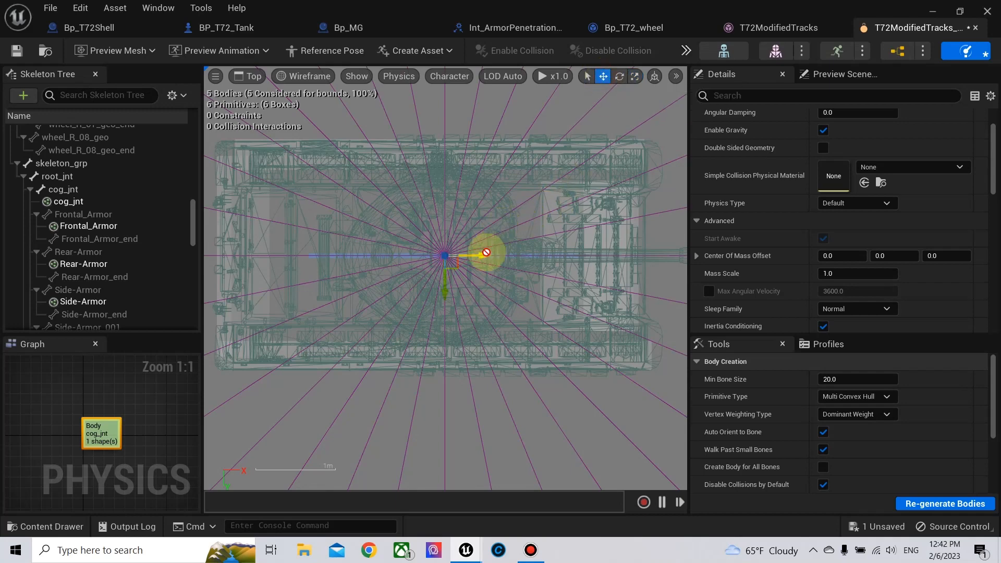
pyautogui.moveTo(486, 253); pyautogui.dragTo(478, 255)
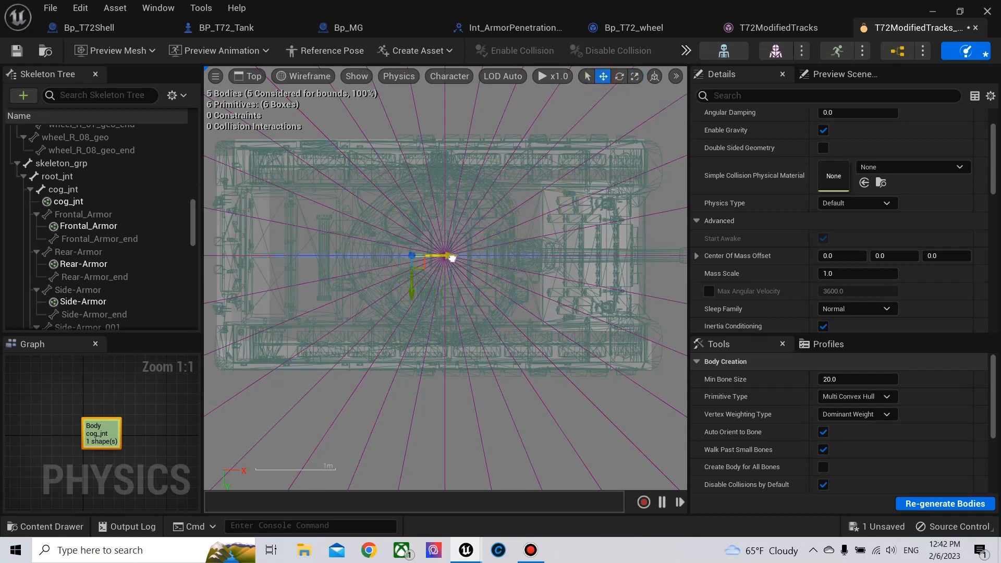
pyautogui.click(635, 78)
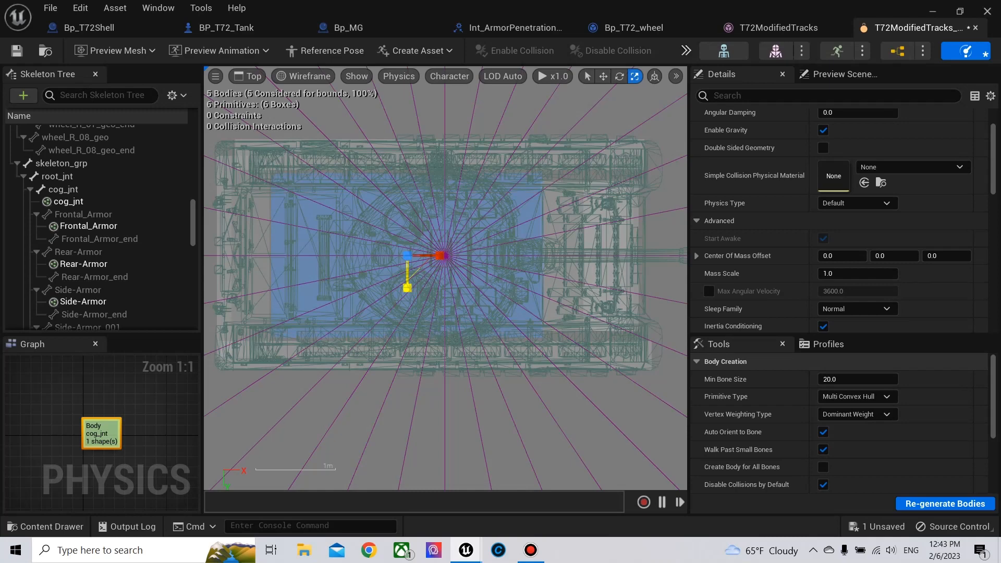
# Lower the cog_jnt box along Z so it sits inside the hull below the turret, using the left orthographic view
pyautogui.click(247, 76)
pyautogui.click(277, 155)
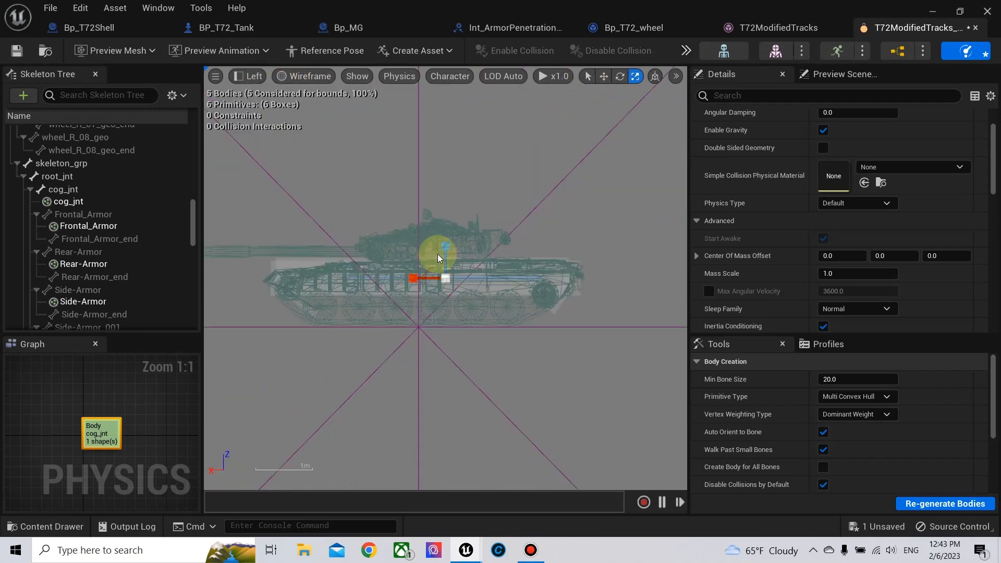
pyautogui.scroll(3, 436, 255)
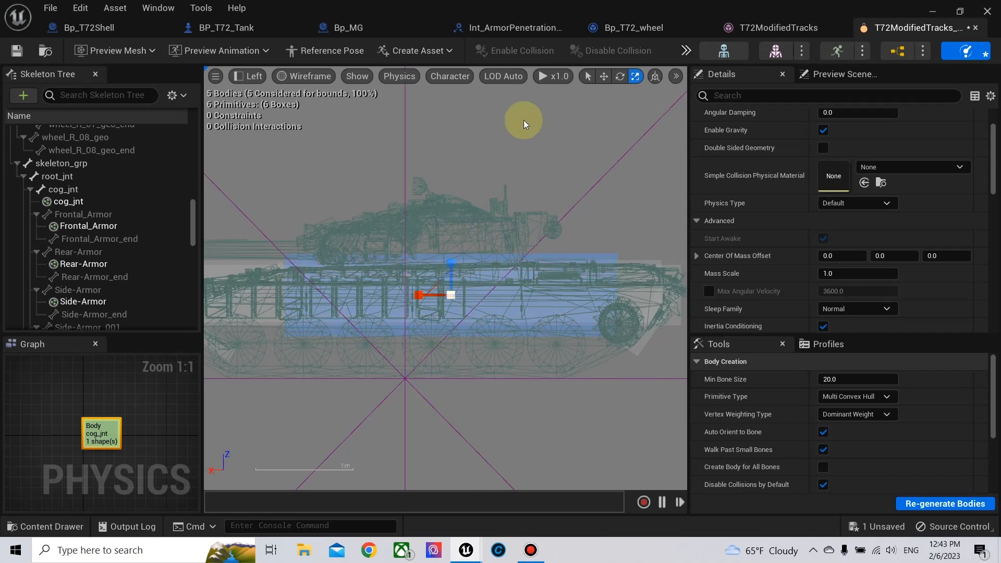
pyautogui.click(603, 76)
pyautogui.moveTo(452, 256); pyautogui.dragTo(452, 260)
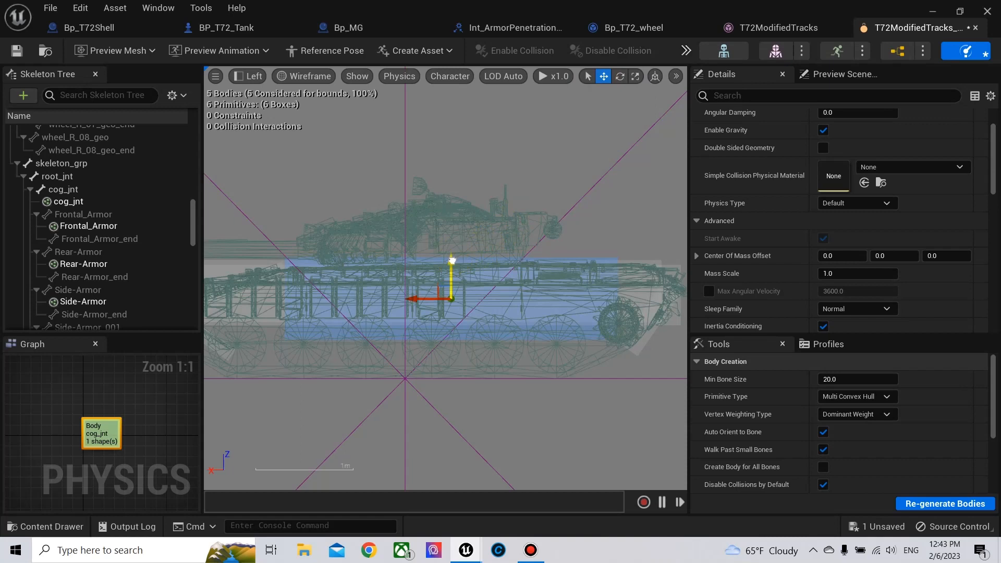
pyautogui.click(473, 267)
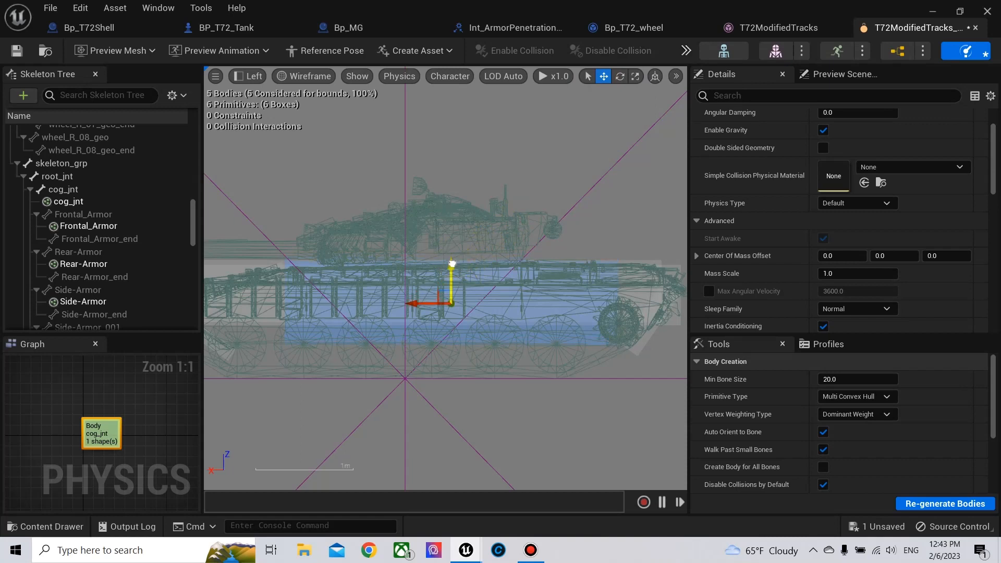
pyautogui.click(493, 369)
pyautogui.scroll(-3, 477, 373)
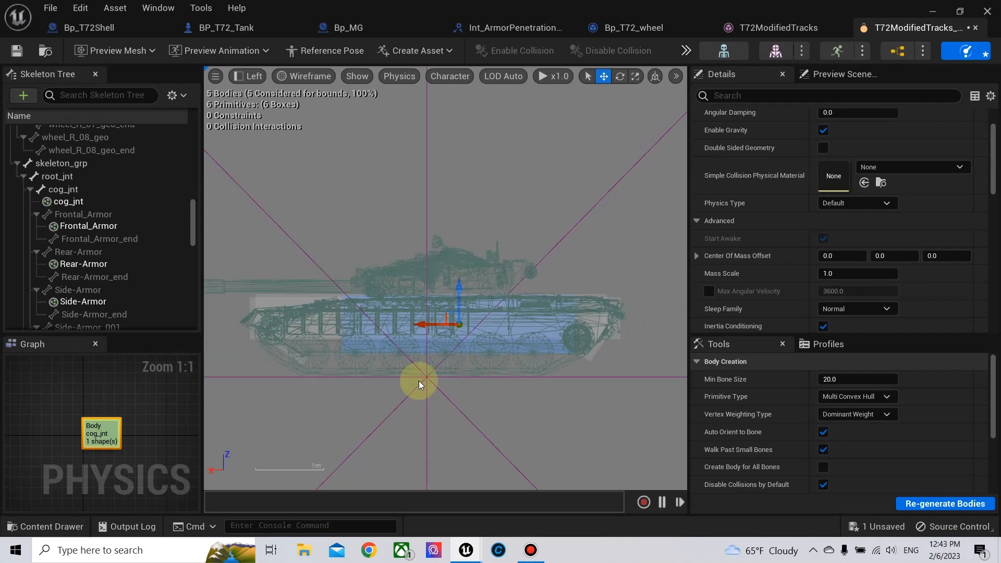
pyautogui.scroll(-3, 468, 369)
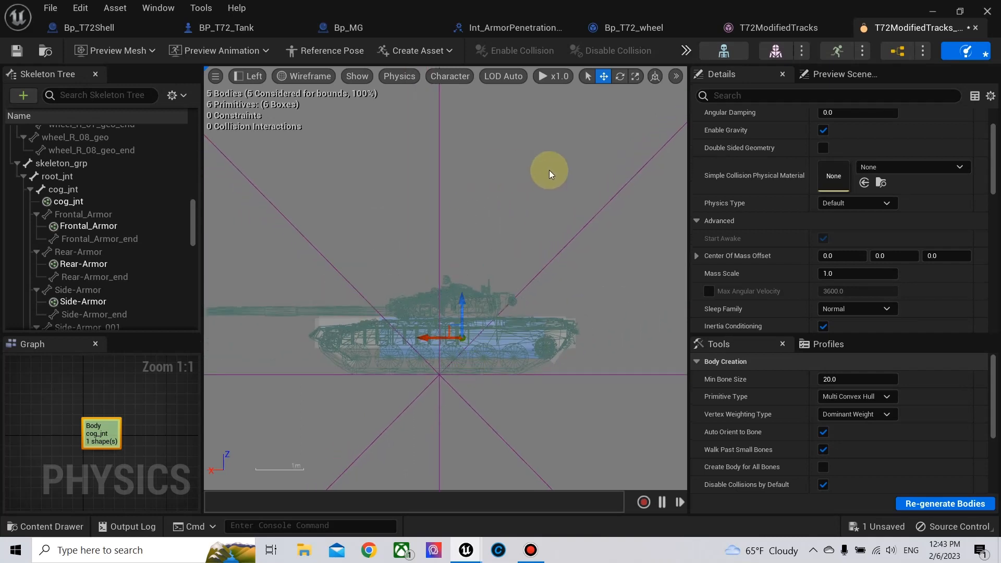
# Check the box's fit between the armor bodies in the perspective view
pyautogui.click(245, 76)
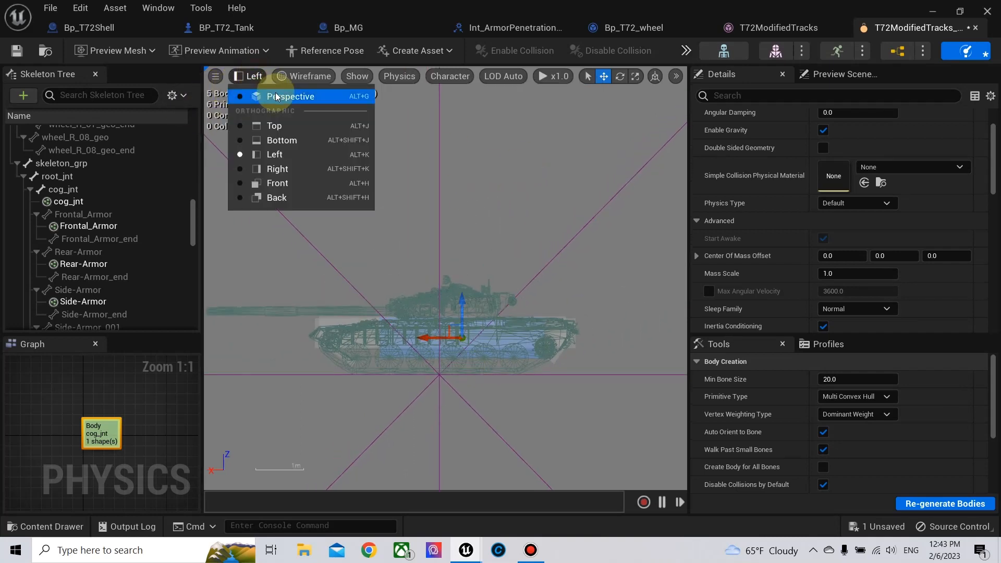
pyautogui.click(271, 96)
pyautogui.scroll(-5, 396, 254)
pyautogui.moveTo(635, 242)
pyautogui.mouseDown(button='right')
pyautogui.moveTo(587, 242)
pyautogui.moveTo(655, 243)
pyautogui.mouseUp(button='right')
pyautogui.keyDown('alt'); pyautogui.moveTo(655, 243); pyautogui.dragTo(552, 247); pyautogui.keyUp('alt')
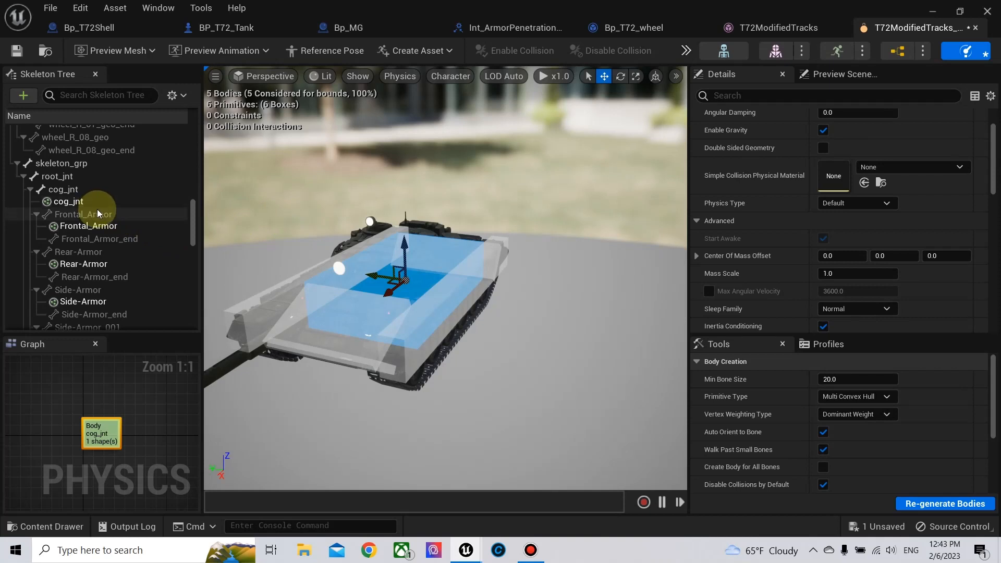
# Generate a Multi Convex Hull physics body for the turret_jnt bone
pyautogui.scroll(-10, 96, 208)
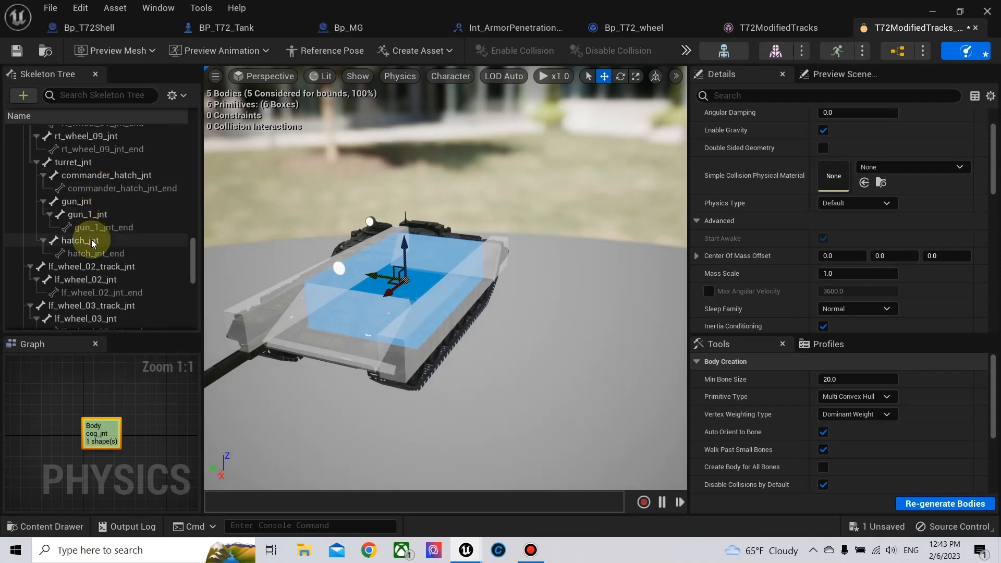
pyautogui.scroll(3, 83, 213)
pyautogui.click(78, 206)
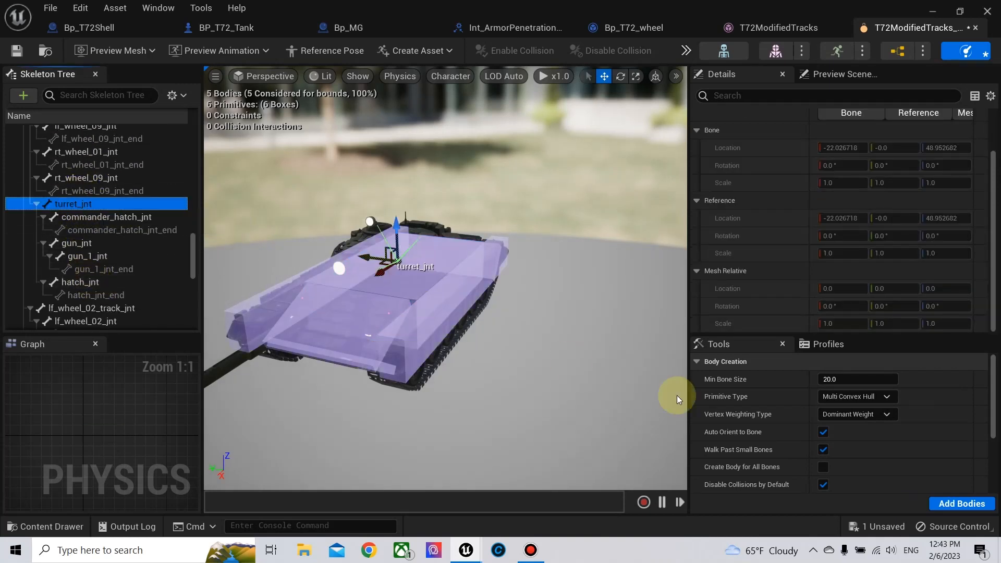
pyautogui.scroll(-3, 876, 449)
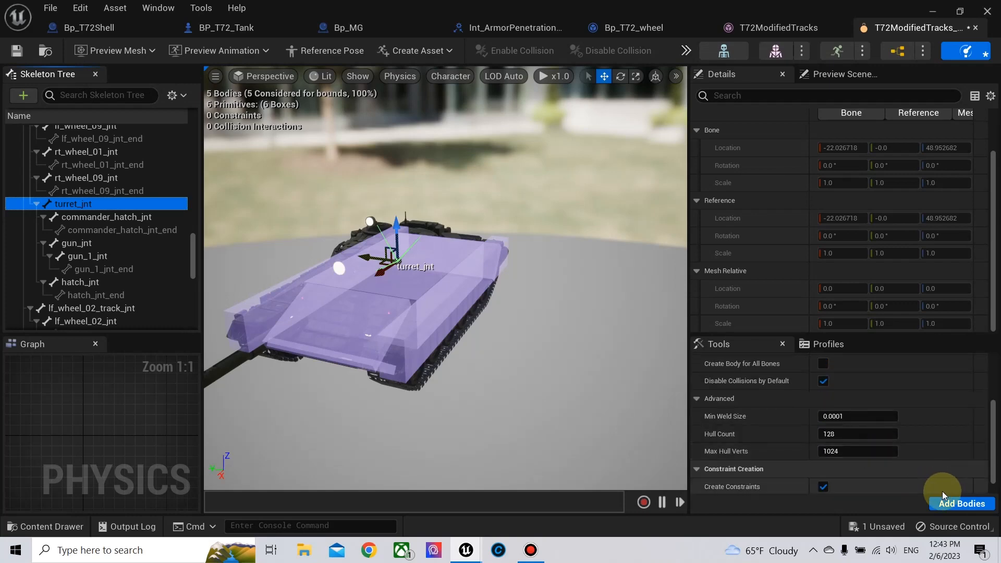
pyautogui.click(959, 503)
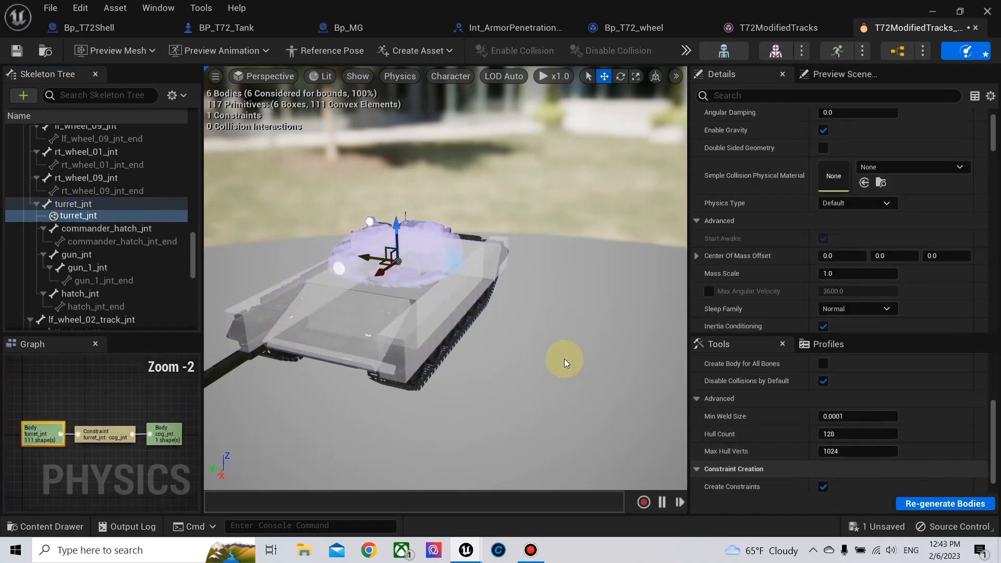
# Assign PM_TurretArmor as the turret body's physical material override and save the physics asset
pyautogui.scroll(-5, 869, 227)
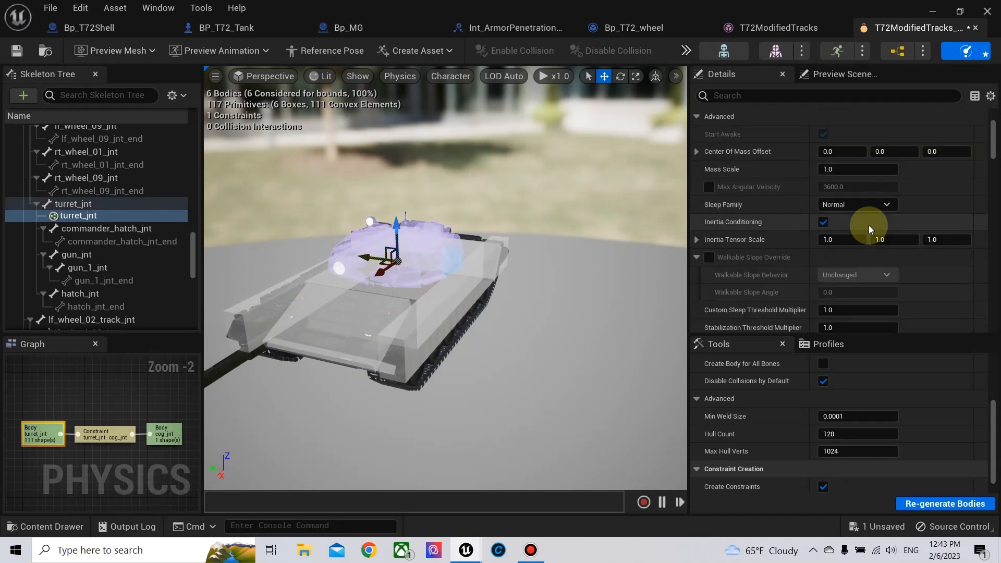
pyautogui.scroll(-3, 870, 229)
pyautogui.click(910, 199)
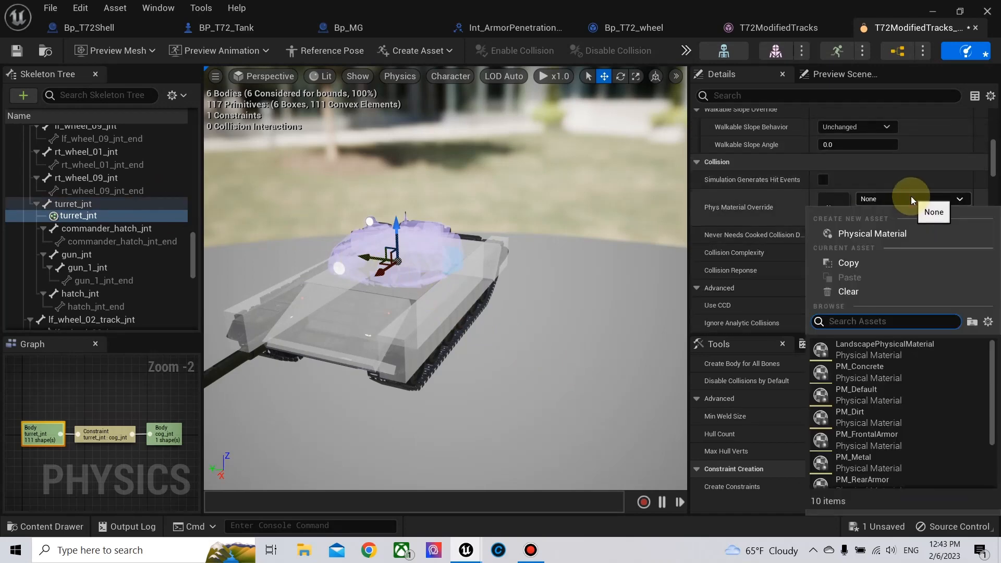
pyautogui.write('turr')
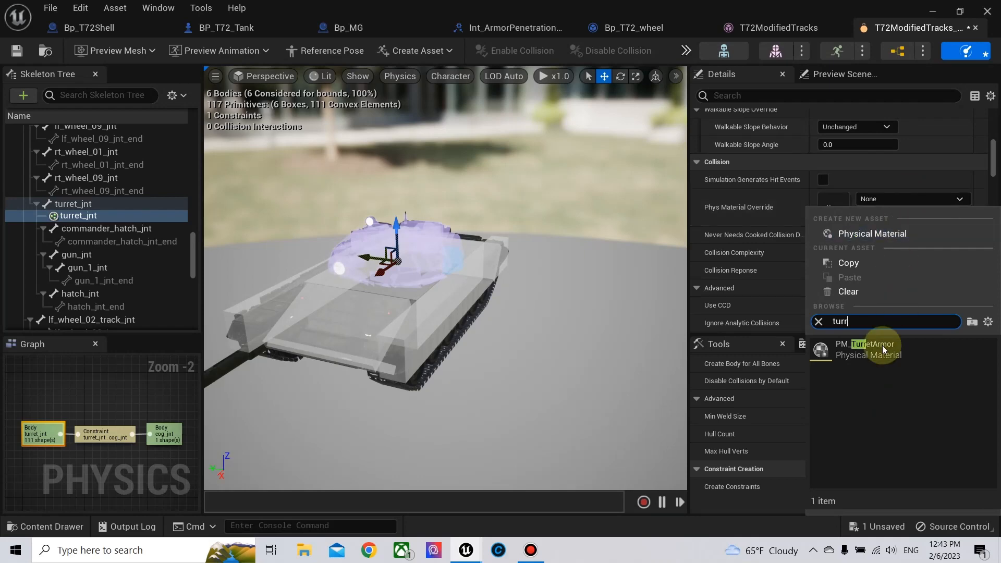
pyautogui.click(880, 348)
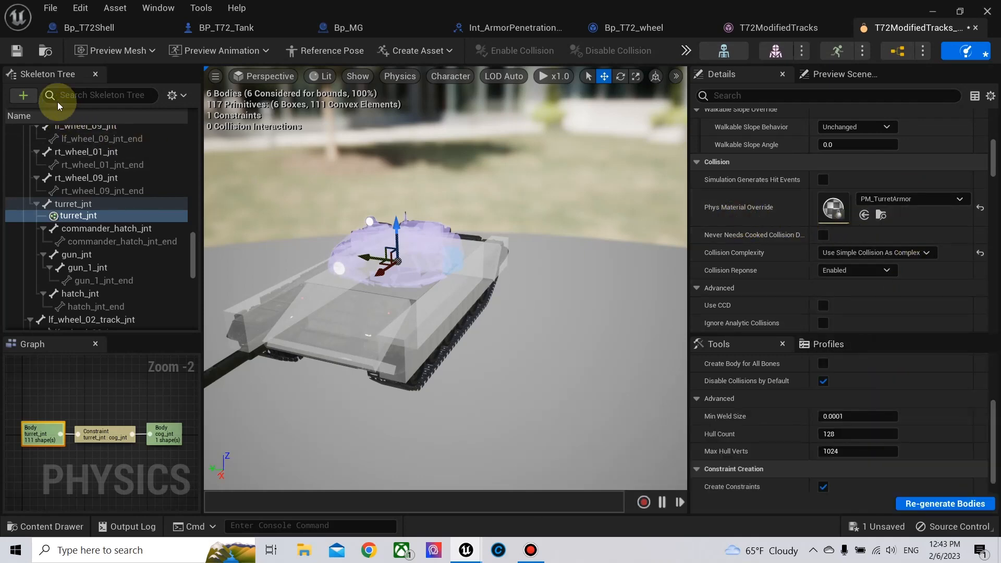
pyautogui.hotkey('ctrl', 's')
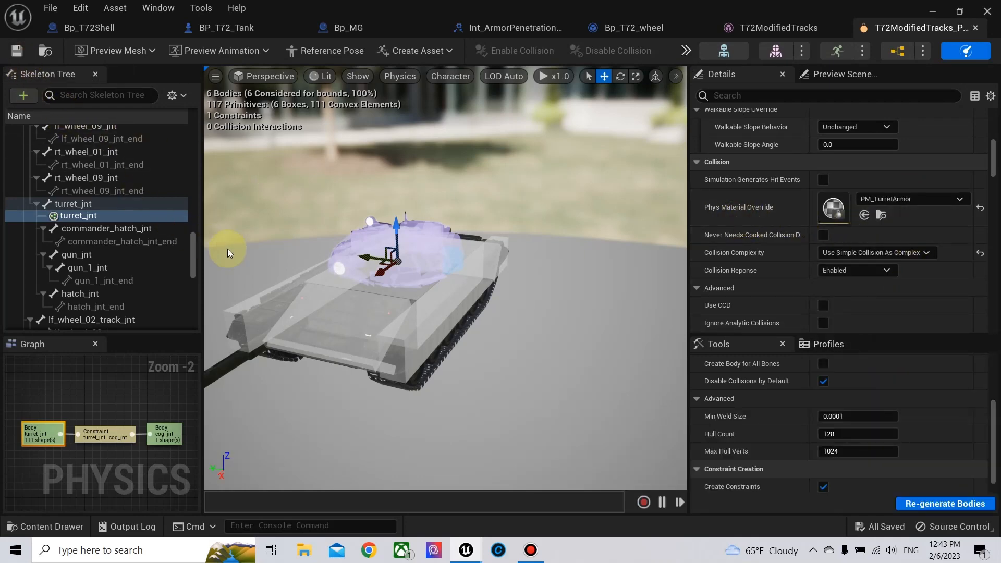
# Filter the skeleton tree by "whee" and find the wheel joint bones
pyautogui.scroll(5, 117, 209)
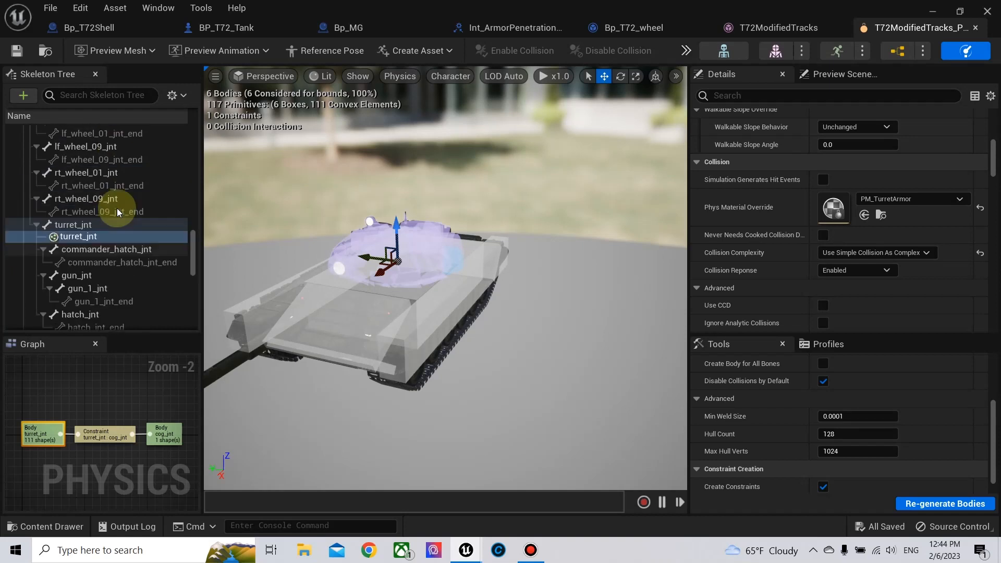
pyautogui.click(121, 101)
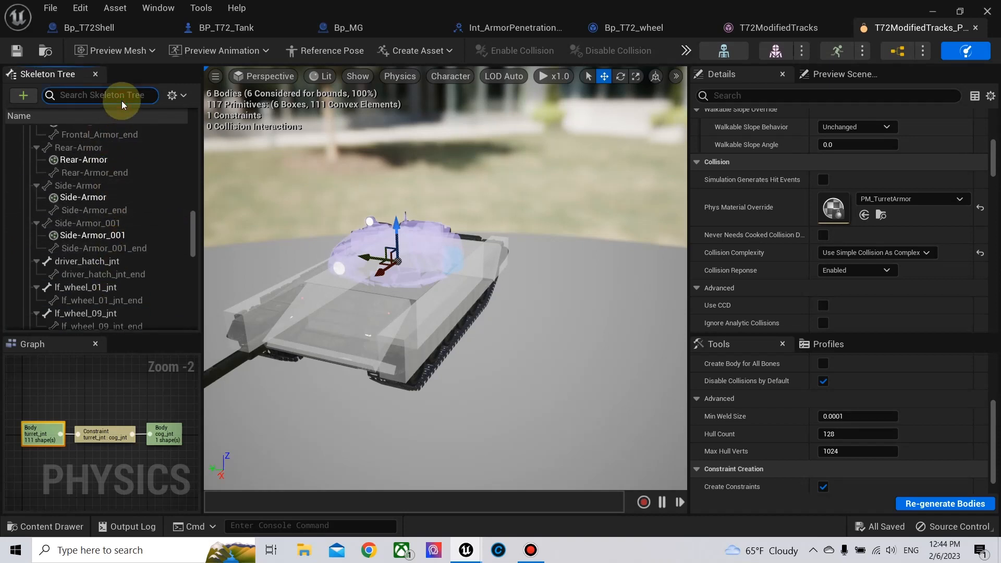
pyautogui.write('whee')
pyautogui.scroll(5, 111, 179)
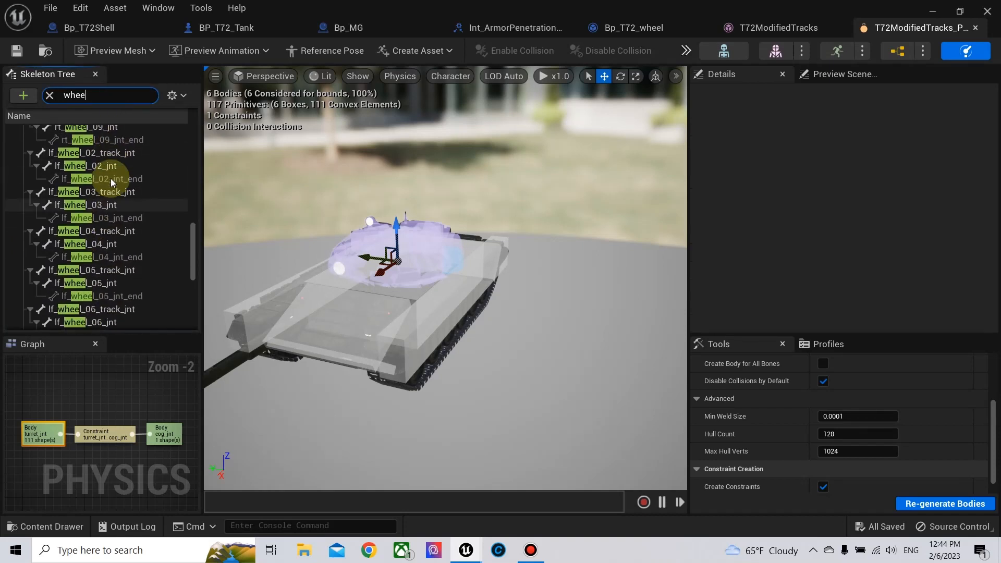
pyautogui.scroll(3, 110, 178)
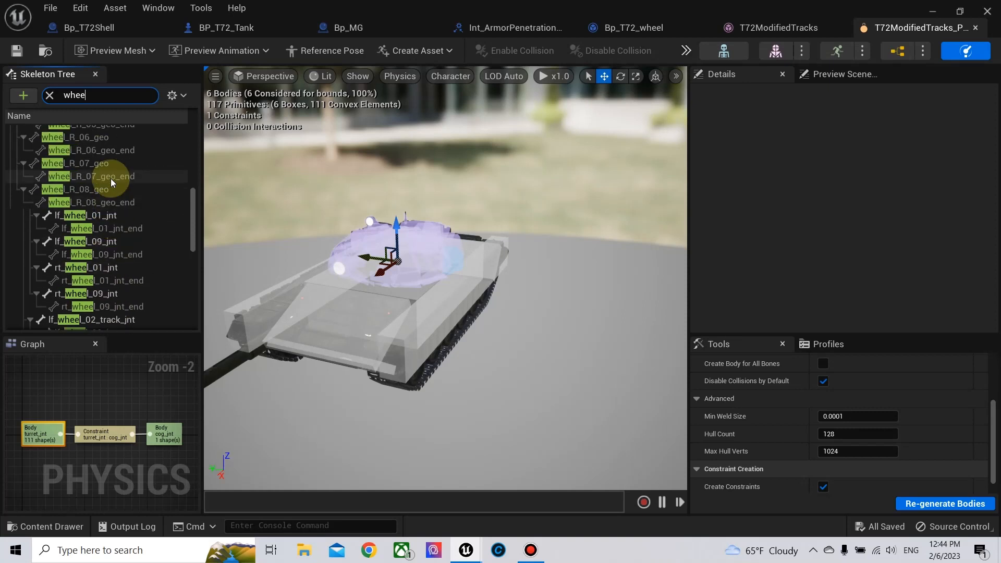
# Try to build a combined selection of wheel bones, starting with lf_wheel_01_jnt, lf_wheel_09_jnt and rt_wheel_01_jnt
pyautogui.click(110, 214)
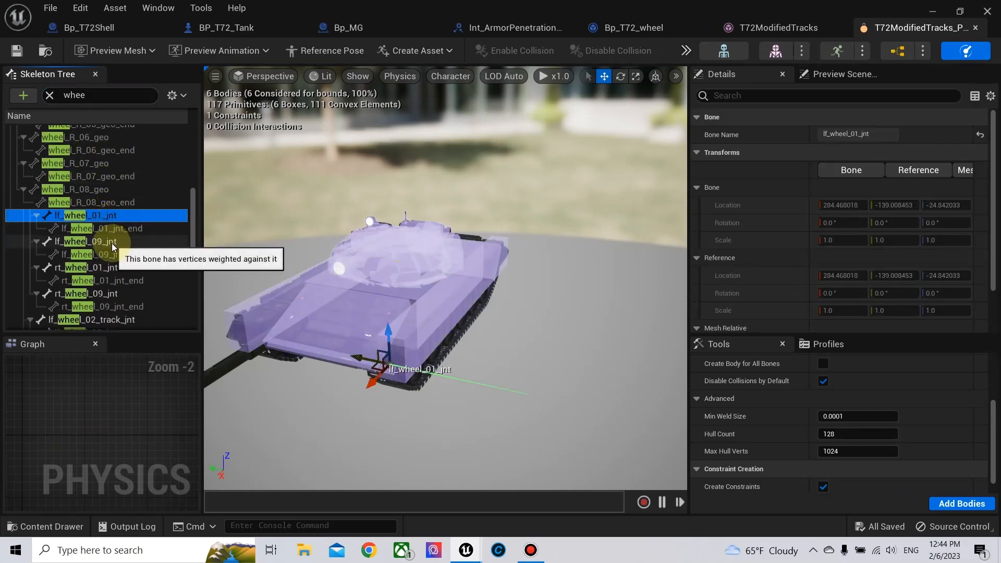
pyautogui.keyDown('ctrl'); pyautogui.click(111, 242); pyautogui.keyUp('ctrl')
pyautogui.scroll(-6, 122, 269)
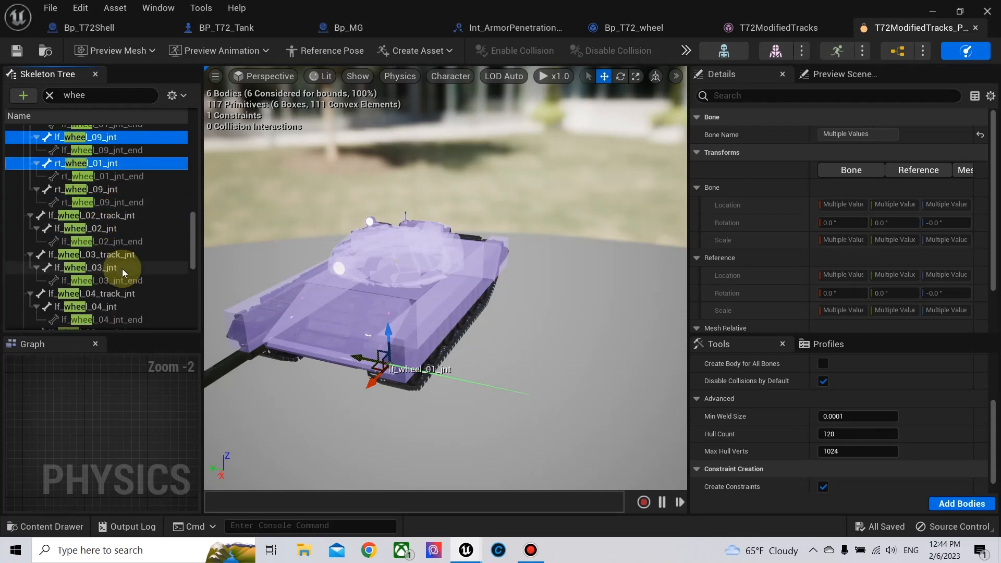
pyautogui.scroll(-5, 123, 272)
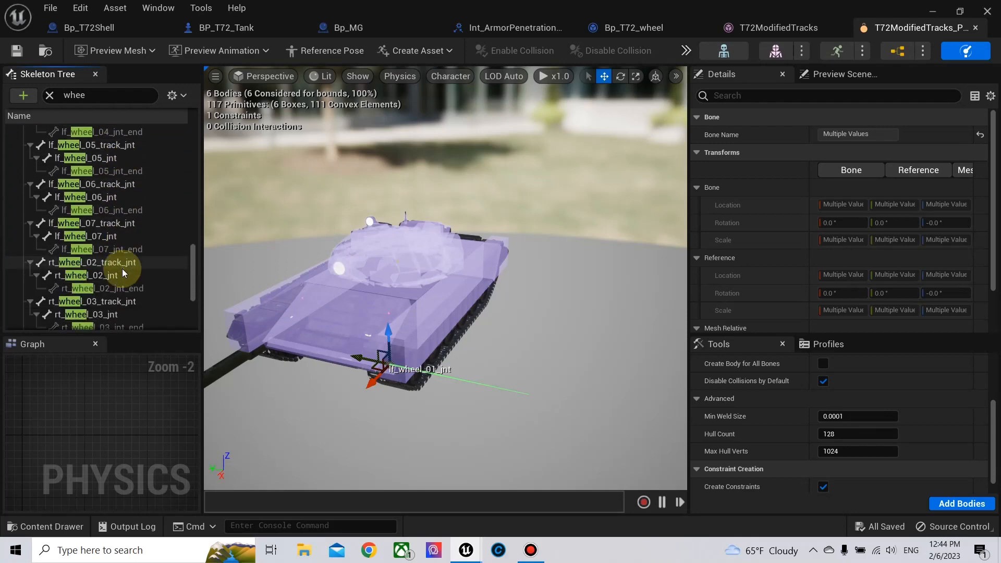
# Select the left-side wheel bones lf_wheel_02_jnt through lf_wheel_07_jnt together in the skeleton tree
pyautogui.click(119, 238)
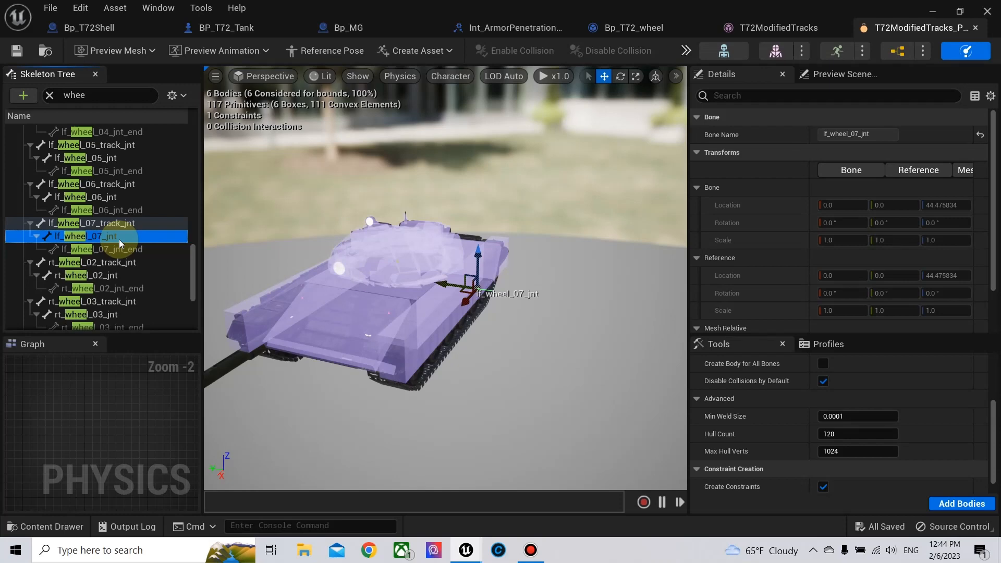
pyautogui.scroll(3, 119, 239)
pyautogui.scroll(5, 121, 237)
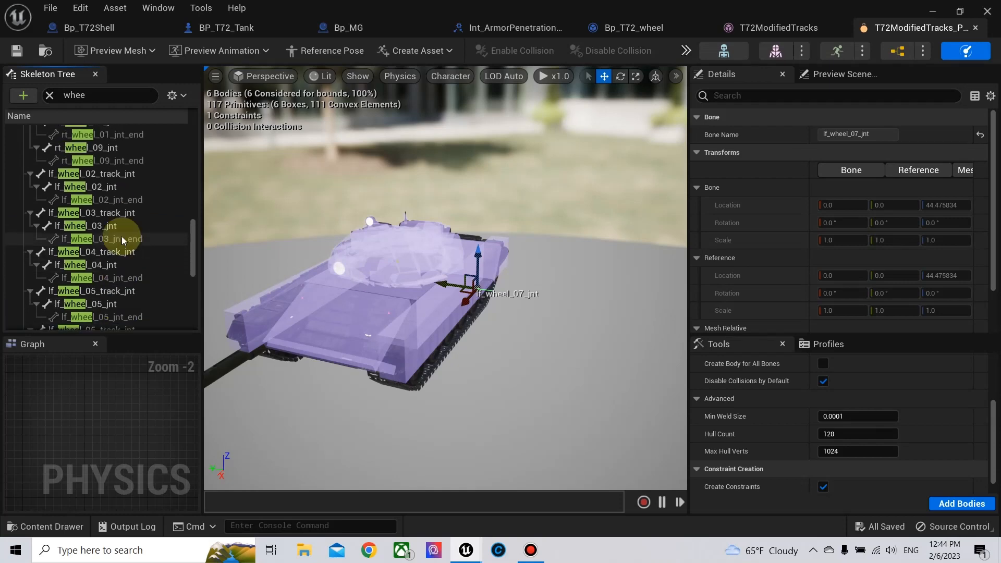
pyautogui.click(103, 208)
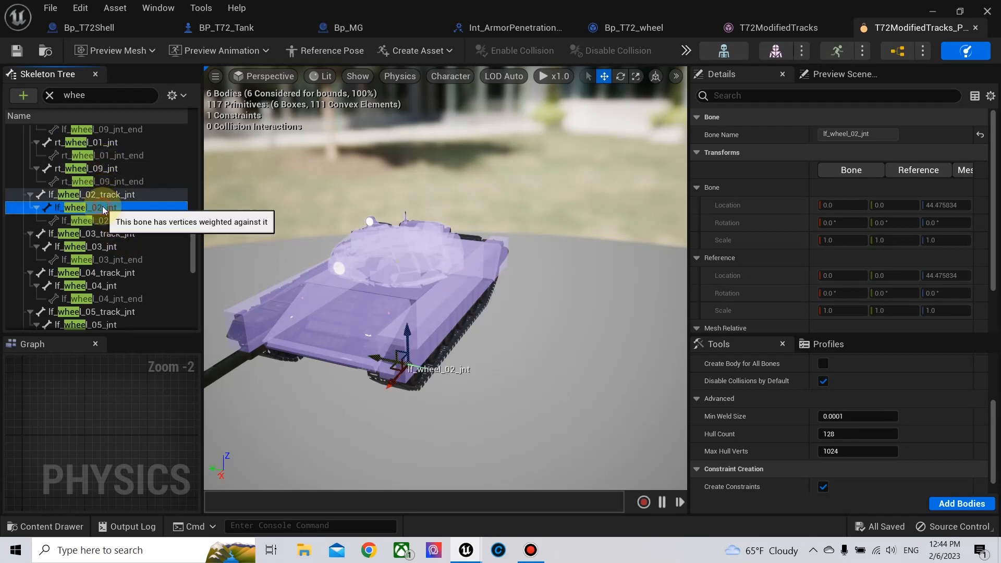
pyautogui.scroll(-1, 102, 206)
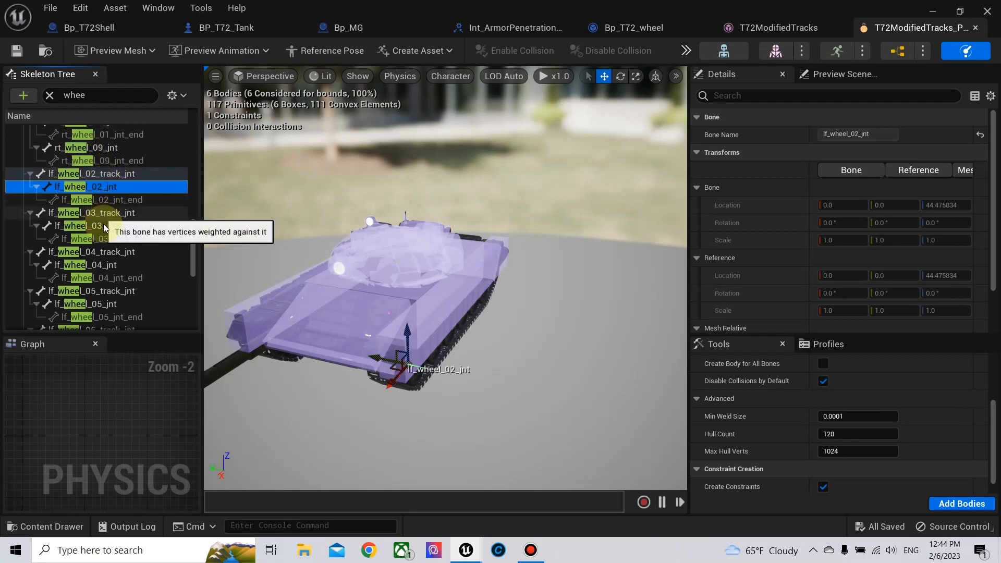
pyautogui.keyDown('ctrl'); pyautogui.click(103, 224); pyautogui.keyUp('ctrl')
pyautogui.keyDown('ctrl'); pyautogui.click(125, 261); pyautogui.keyUp('ctrl')
pyautogui.scroll(-2, 127, 259)
pyautogui.keyDown('ctrl'); pyautogui.click(129, 259); pyautogui.keyUp('ctrl')
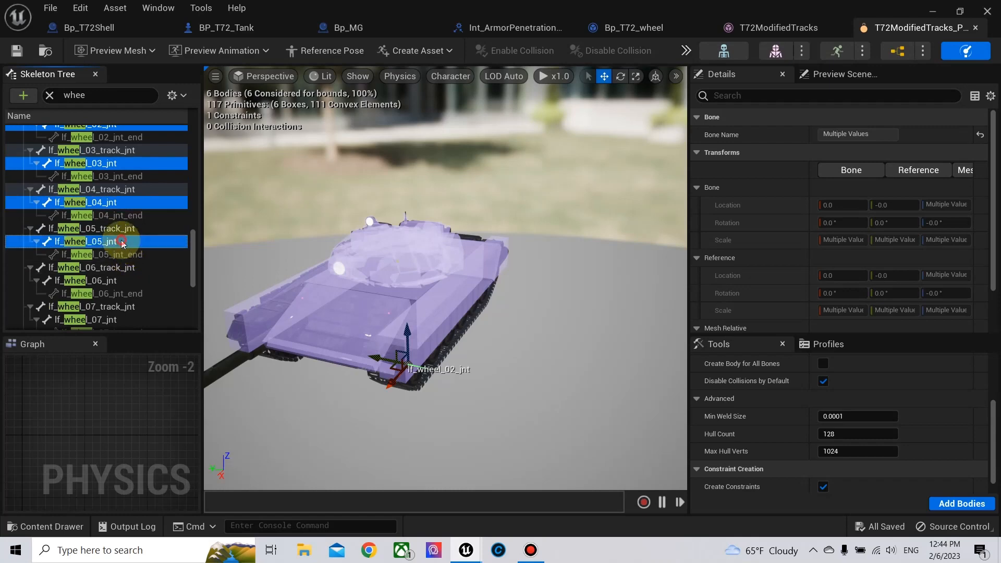
pyautogui.scroll(-1, 123, 276)
pyautogui.keyDown('ctrl'); pyautogui.click(119, 280); pyautogui.keyUp('ctrl')
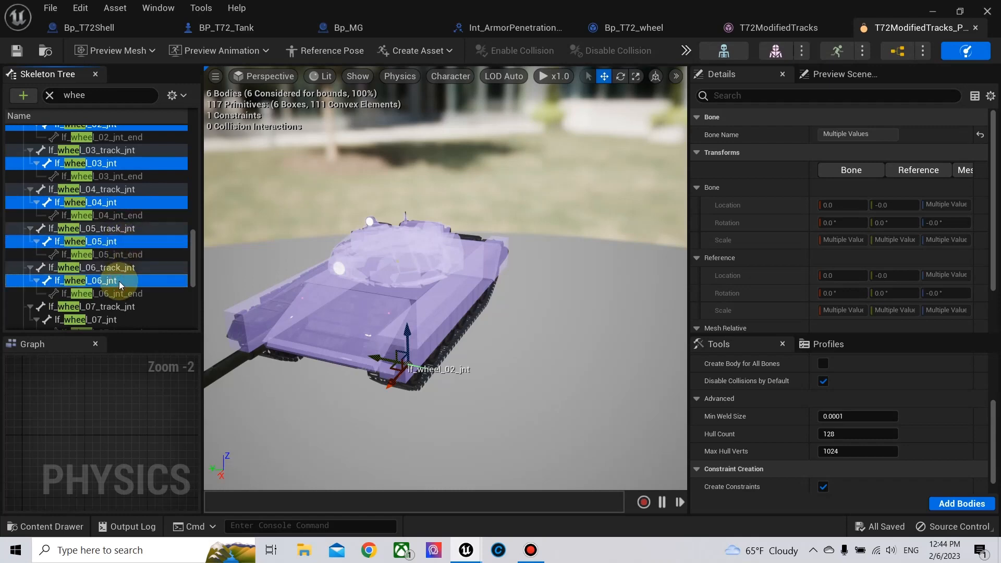
pyautogui.scroll(-3, 119, 280)
pyautogui.keyDown('ctrl'); pyautogui.click(120, 261); pyautogui.keyUp('ctrl')
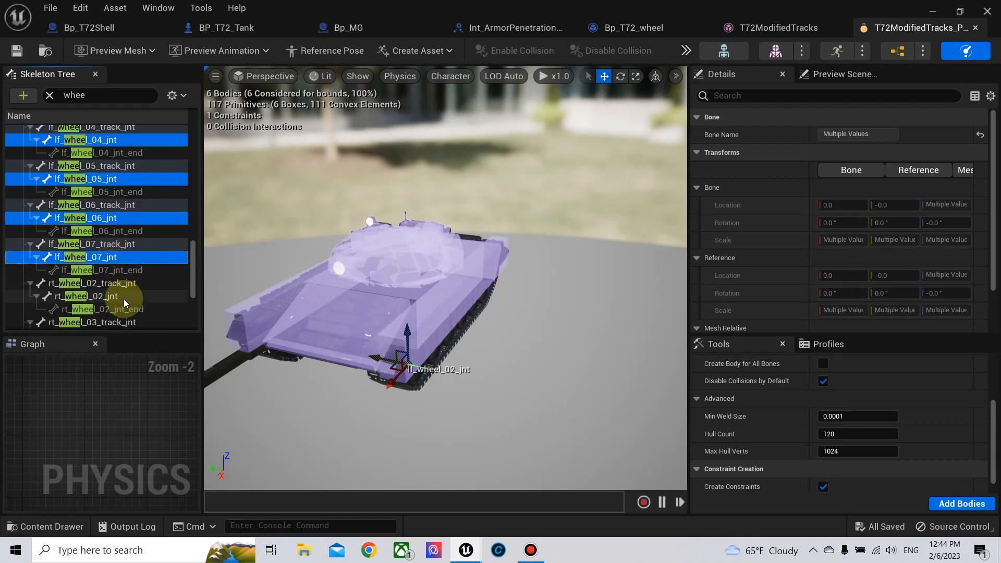
# Add the right-side wheel bones rt_wheel_02_jnt through rt_wheel_07_jnt to the selection
pyautogui.keyDown('ctrl'); pyautogui.click(123, 299); pyautogui.keyUp('ctrl')
pyautogui.scroll(-4, 148, 293)
pyautogui.keyDown('ctrl'); pyautogui.click(111, 241); pyautogui.keyUp('ctrl')
pyautogui.scroll(-1, 124, 263)
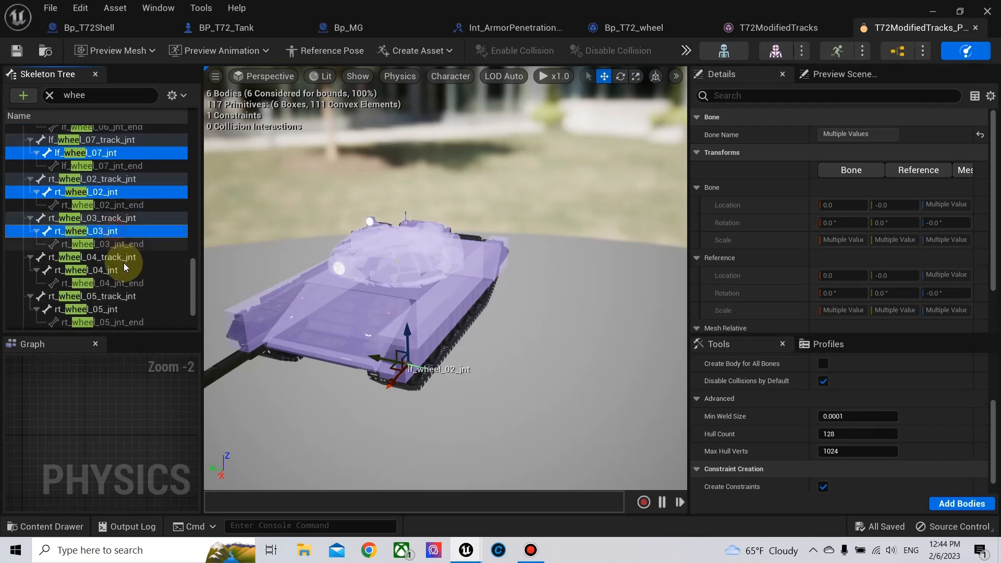
pyautogui.keyDown('ctrl'); pyautogui.click(124, 268); pyautogui.keyUp('ctrl')
pyautogui.keyDown('ctrl'); pyautogui.click(135, 308); pyautogui.keyUp('ctrl')
pyautogui.scroll(-3, 136, 297)
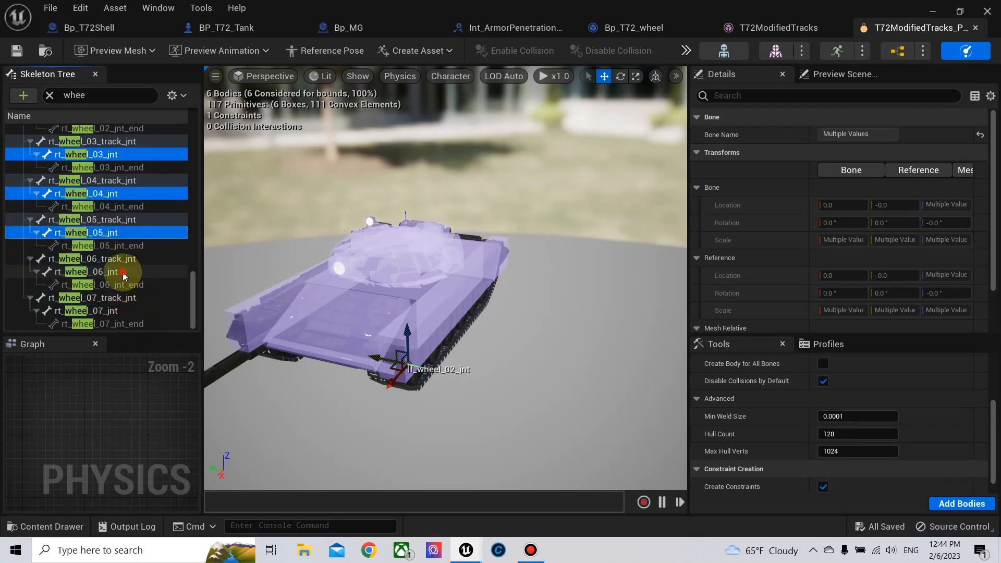
pyautogui.keyDown('ctrl'); pyautogui.click(124, 272); pyautogui.keyUp('ctrl')
pyautogui.keyDown('ctrl'); pyautogui.click(123, 308); pyautogui.keyUp('ctrl')
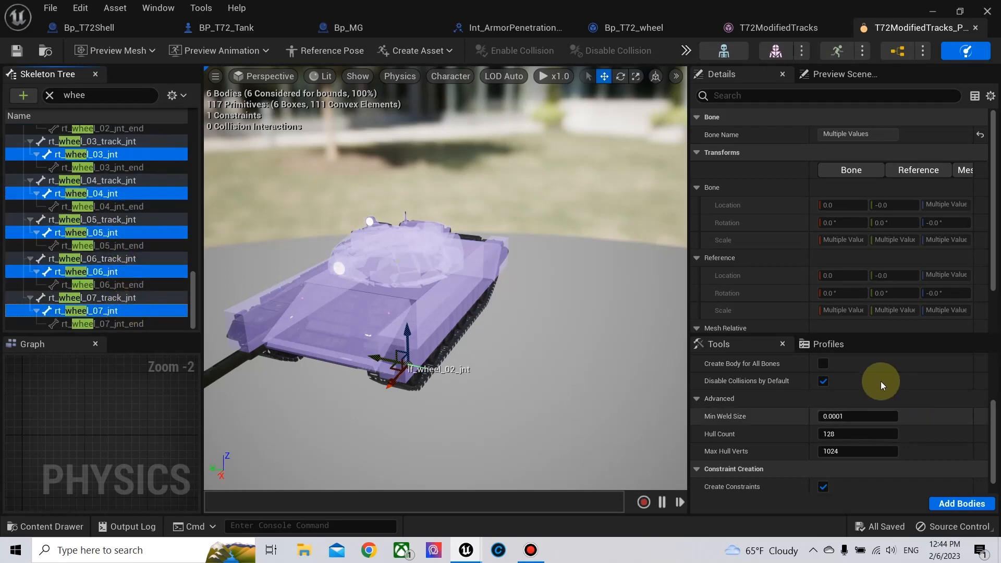
# Set the body primitive type to Sphere and add physics bodies for the selected wheel bones
pyautogui.scroll(3, 854, 391)
pyautogui.click(847, 397)
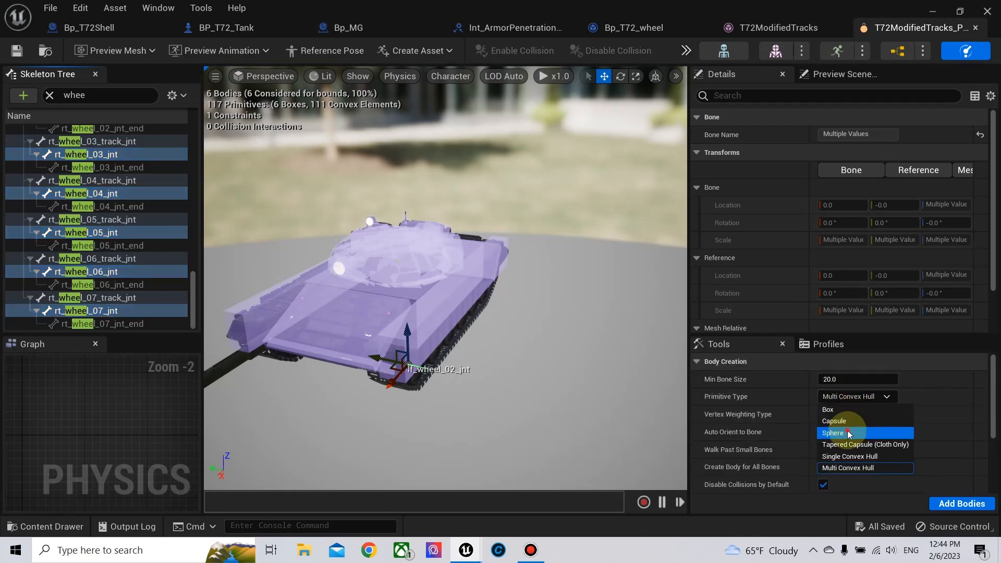
pyautogui.click(846, 433)
pyautogui.click(961, 503)
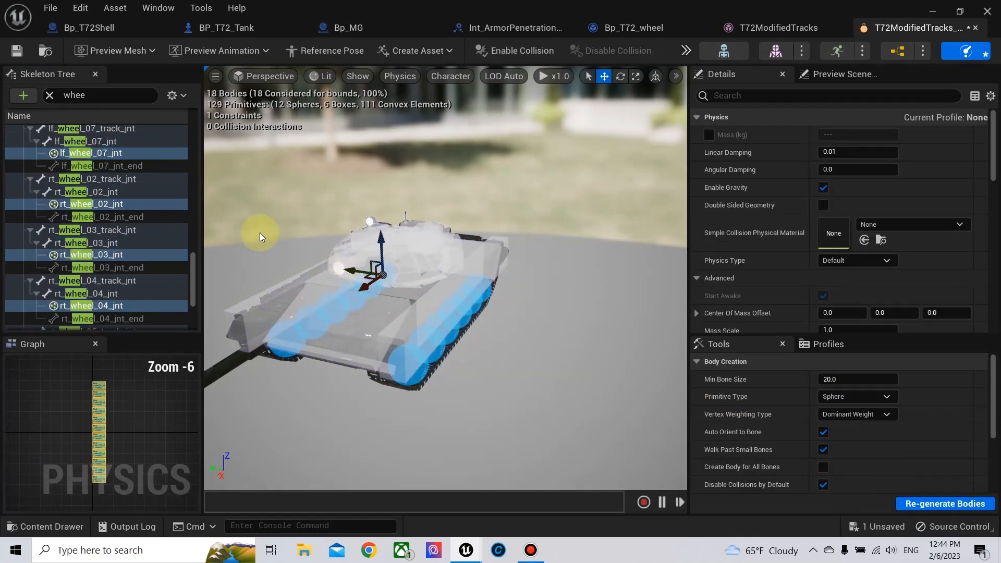
# Hide the bones in the skeleton tree so only physics bodies are listed, and clear the "whee" filter
pyautogui.scroll(5, 162, 195)
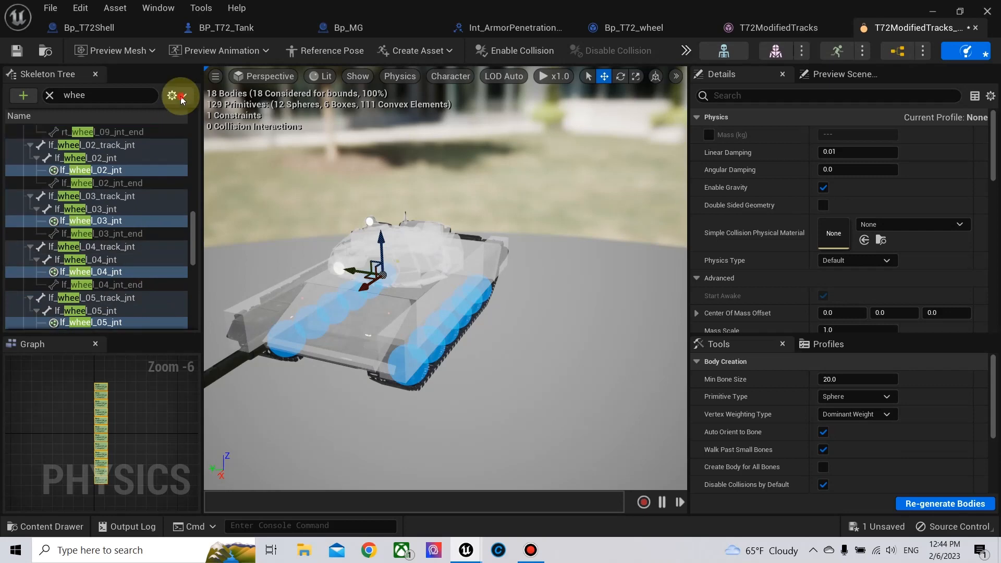
pyautogui.click(180, 100)
pyautogui.click(256, 405)
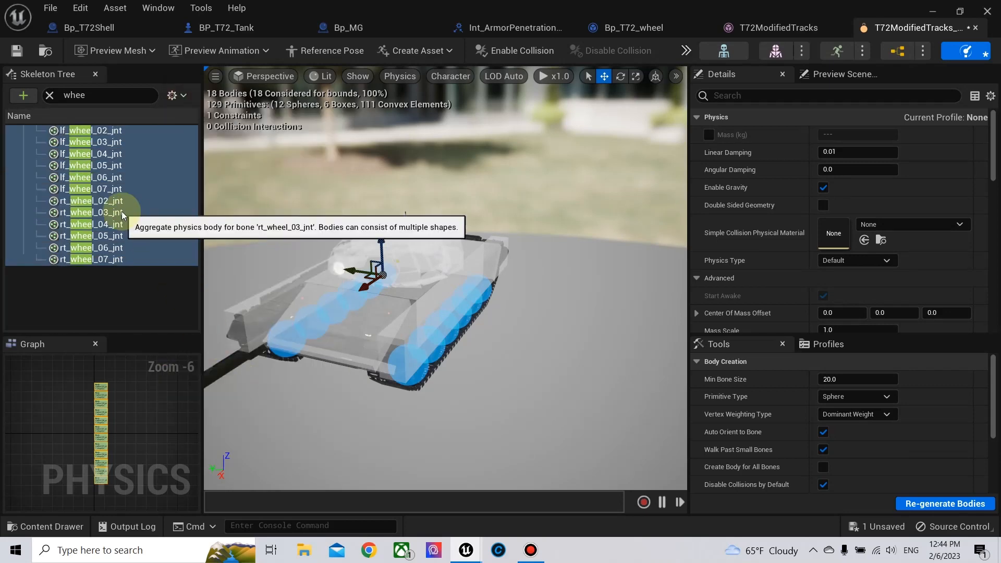
pyautogui.click(50, 95)
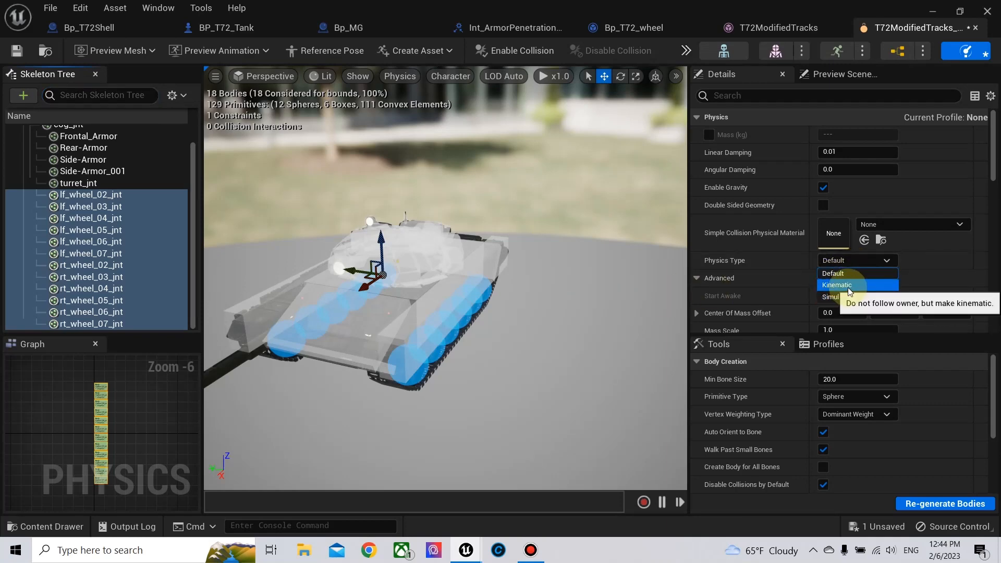
# Set the Physics Type to Kinematic for the selected wheel bodies and for the turret_jnt body
pyautogui.click(849, 285)
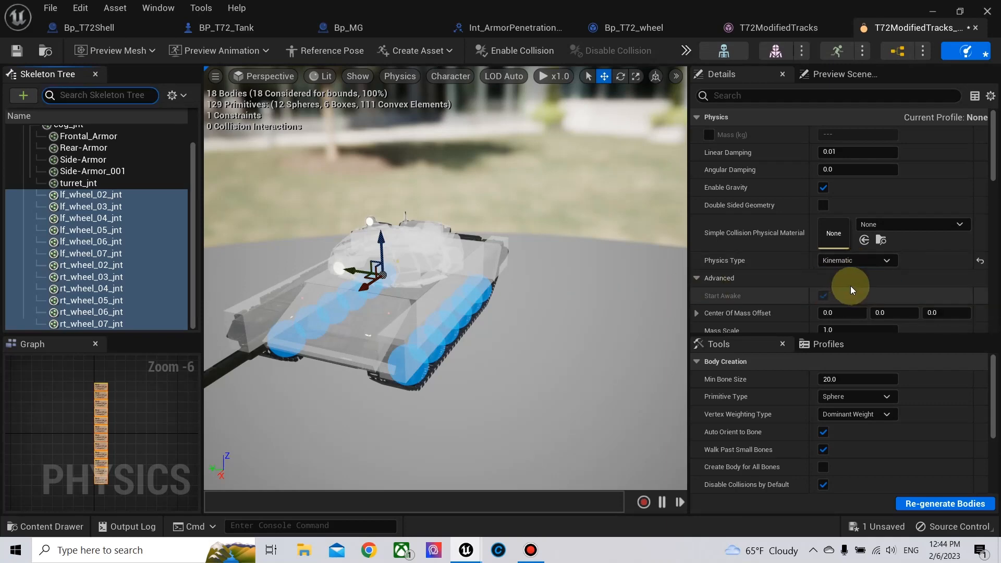
pyautogui.click(93, 183)
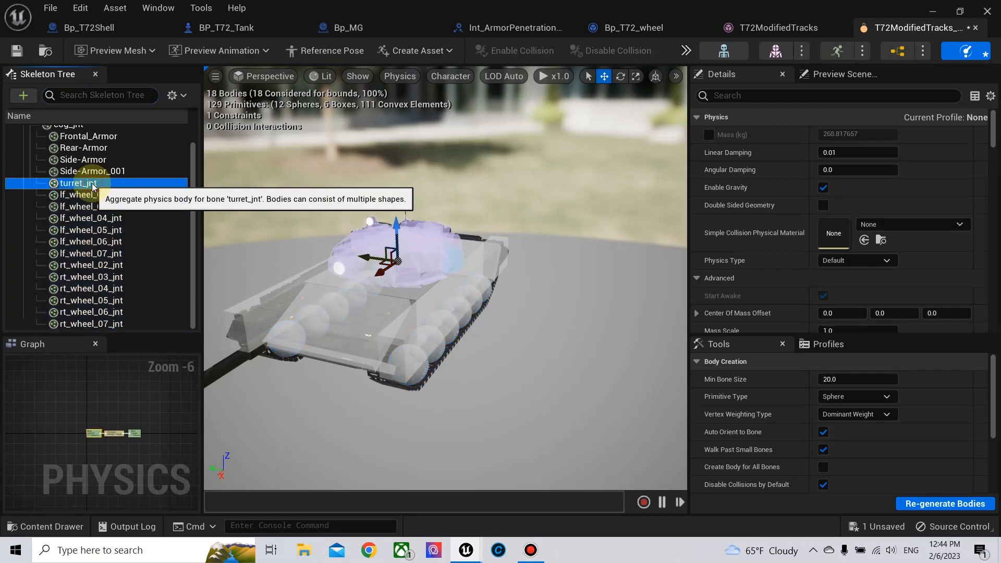
pyautogui.click(869, 263)
pyautogui.click(839, 285)
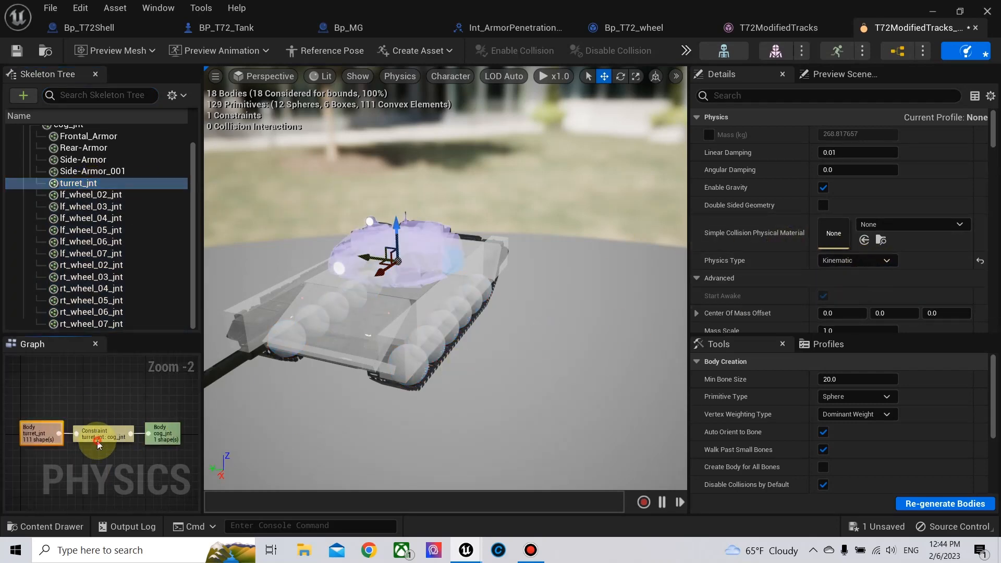
# Turn on Disable Collision and Parent Dominates for the constraint between turret_jnt and cog_jnt
pyautogui.scroll(-2, 862, 296)
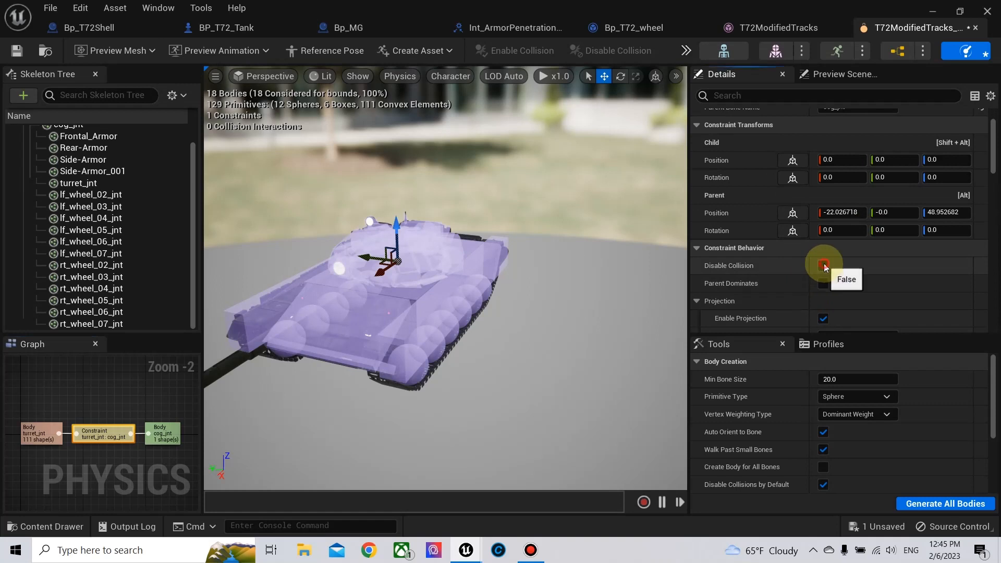
pyautogui.click(823, 265)
pyautogui.click(823, 283)
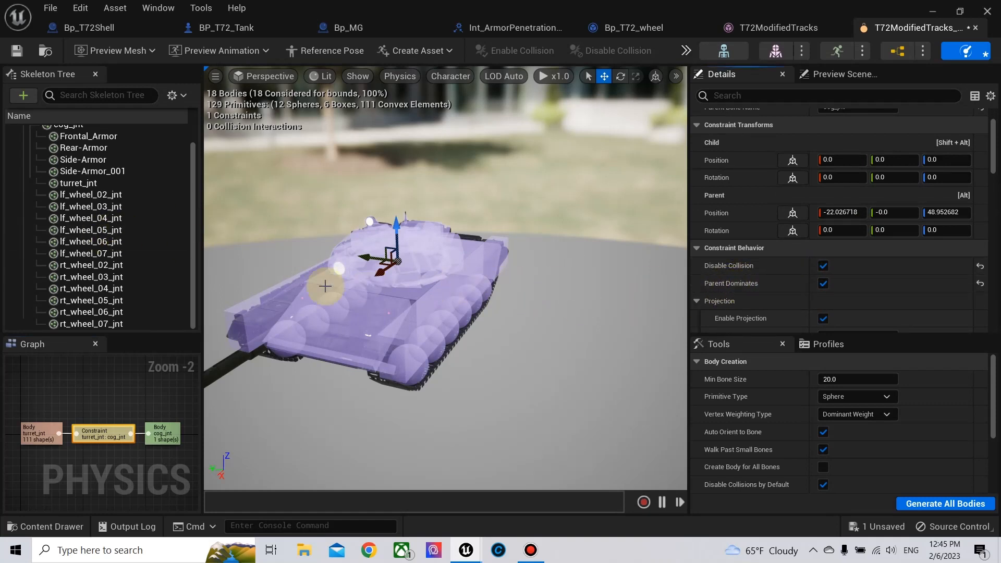
# Set the Physics Type to Kinematic for the Frontal_Armor, Rear-Armor, Side-Armor and Side-Armor_001 bodies
pyautogui.scroll(1, 107, 177)
pyautogui.click(89, 142)
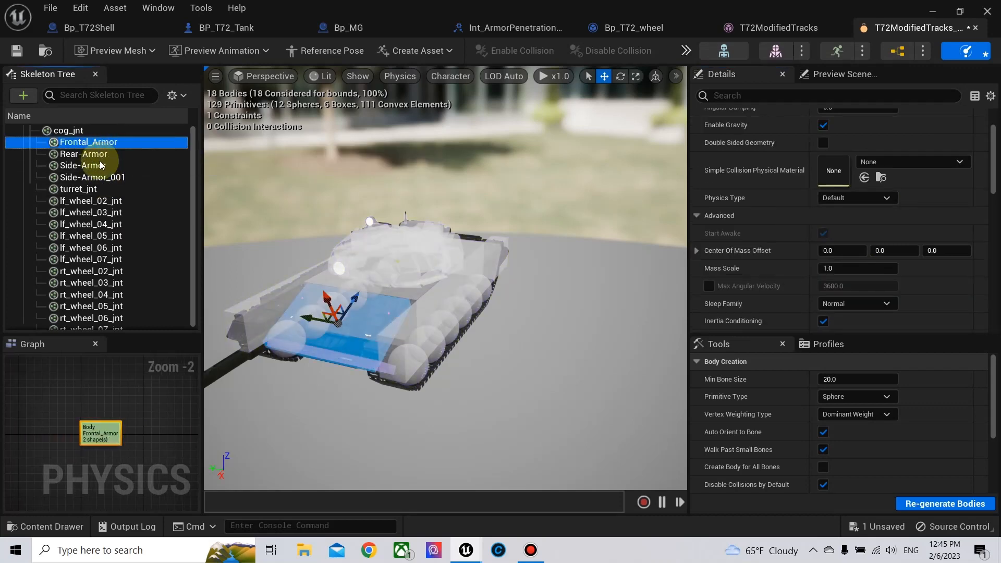
pyautogui.keyDown('shift'); pyautogui.click(100, 177); pyautogui.keyUp('shift')
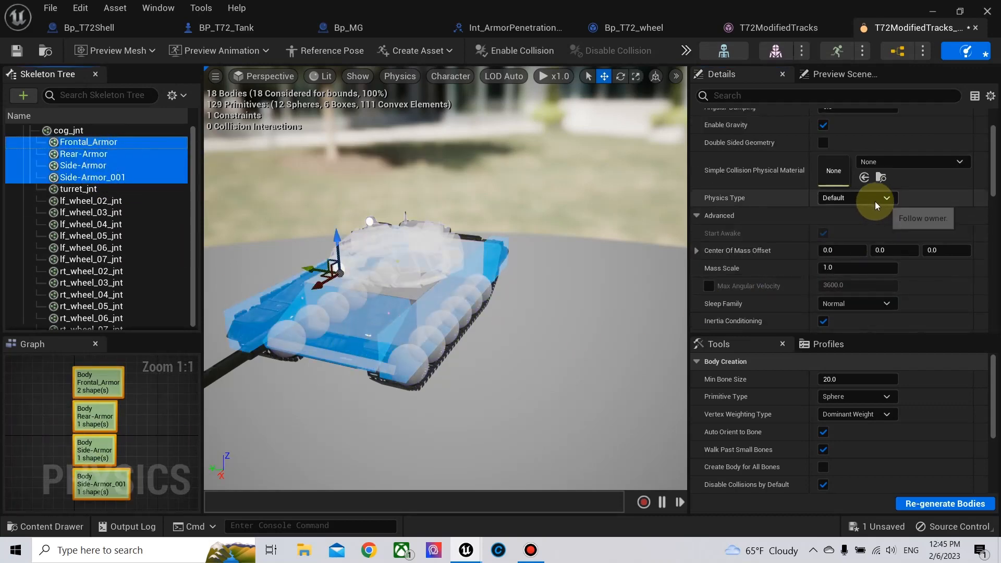
pyautogui.click(870, 199)
pyautogui.click(842, 226)
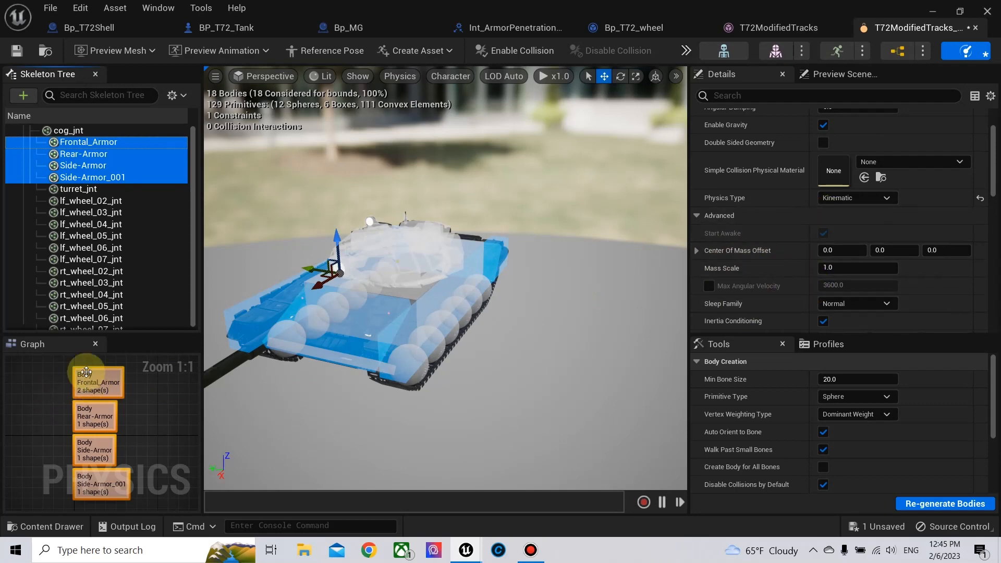
# Review the Frontal_Armor body's primitives and collision settings, and save the physics asset
pyautogui.click(86, 143)
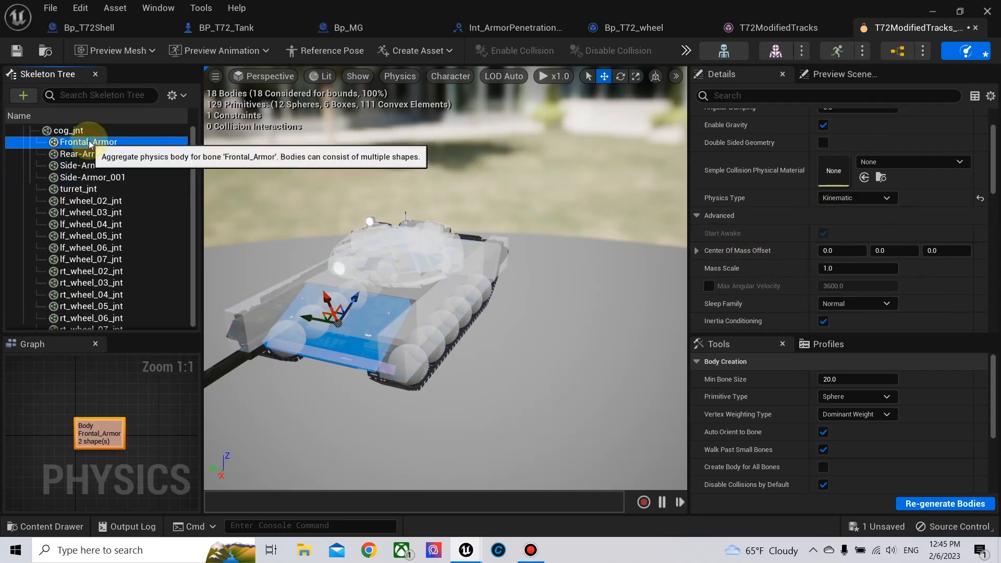
pyautogui.click(105, 428)
pyautogui.scroll(-12, 857, 230)
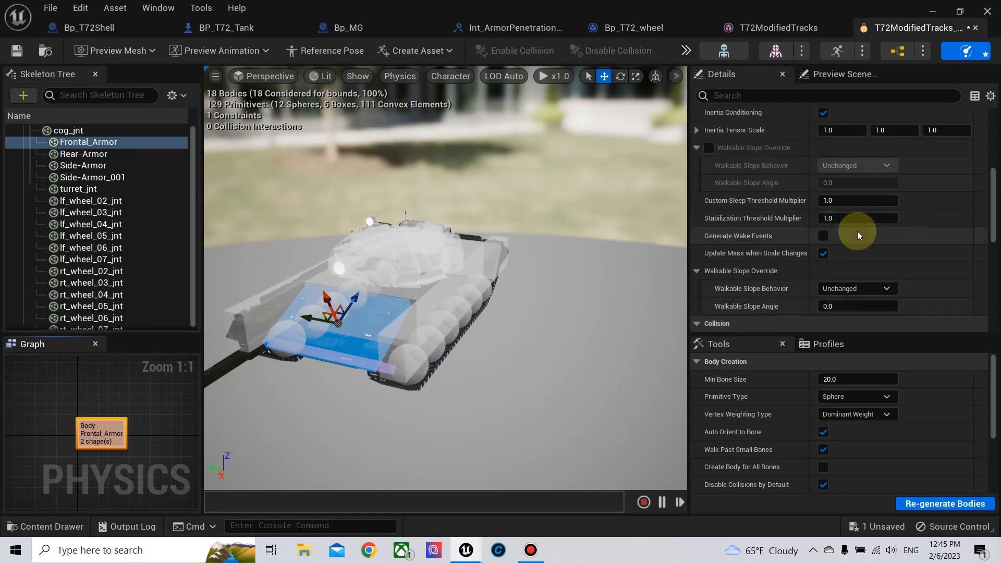
pyautogui.scroll(-6, 858, 231)
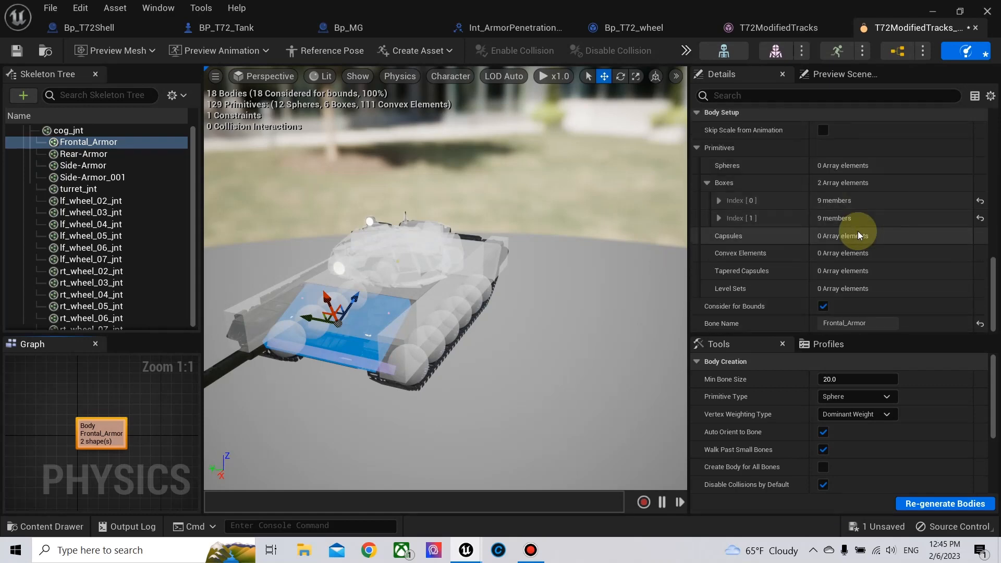
pyautogui.scroll(5, 858, 231)
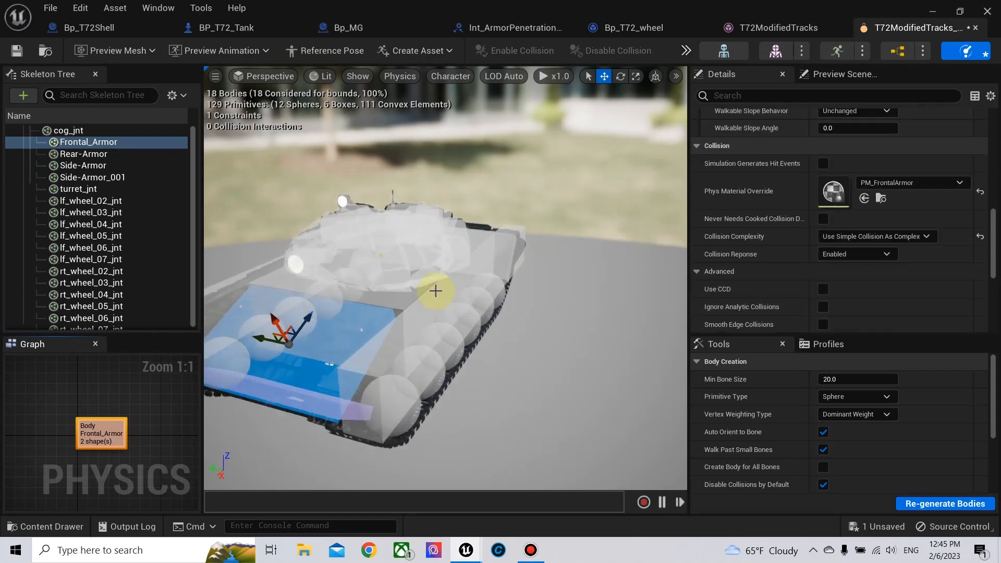
pyautogui.scroll(-2, 354, 298)
pyautogui.click(18, 54)
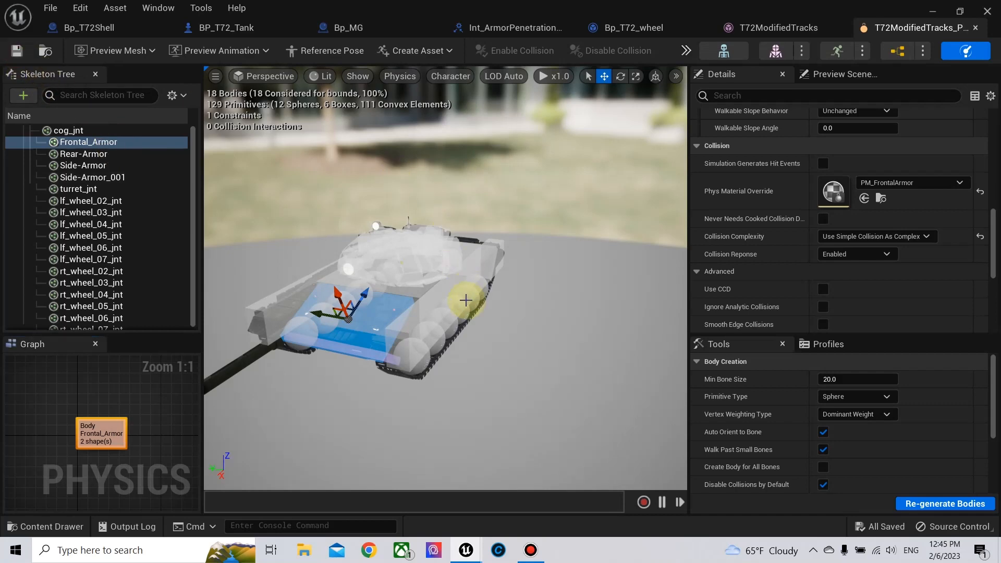
pyautogui.click(975, 27)
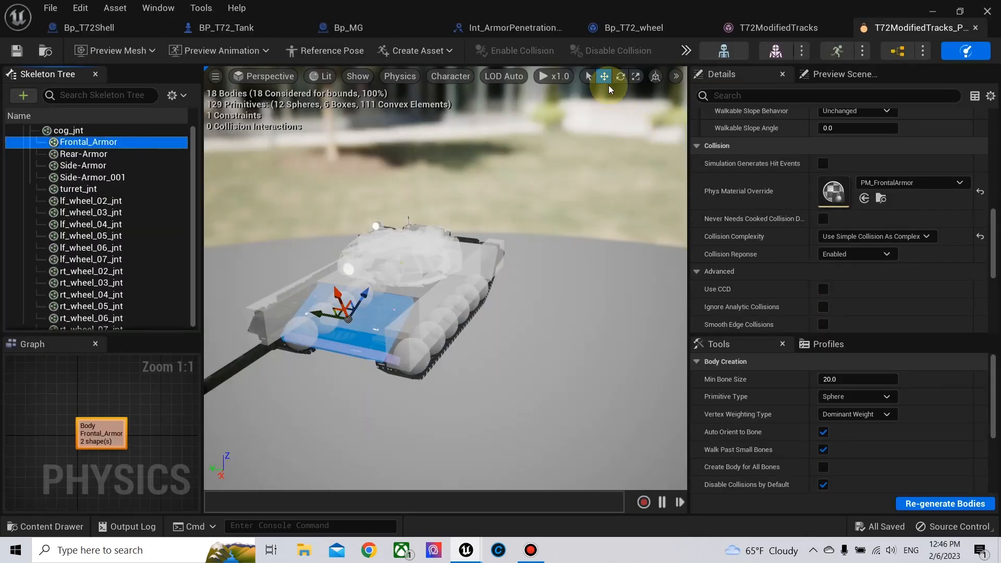
# In the Bp_T72Shell event graph, delete the Destructible Damage Threshold Scale node and the debug nodes connected to it beside Break Hit Result
pyautogui.click(107, 29)
pyautogui.scroll(-3, 670, 263)
pyautogui.moveTo(670, 264); pyautogui.dragTo(458, 257, button='right')
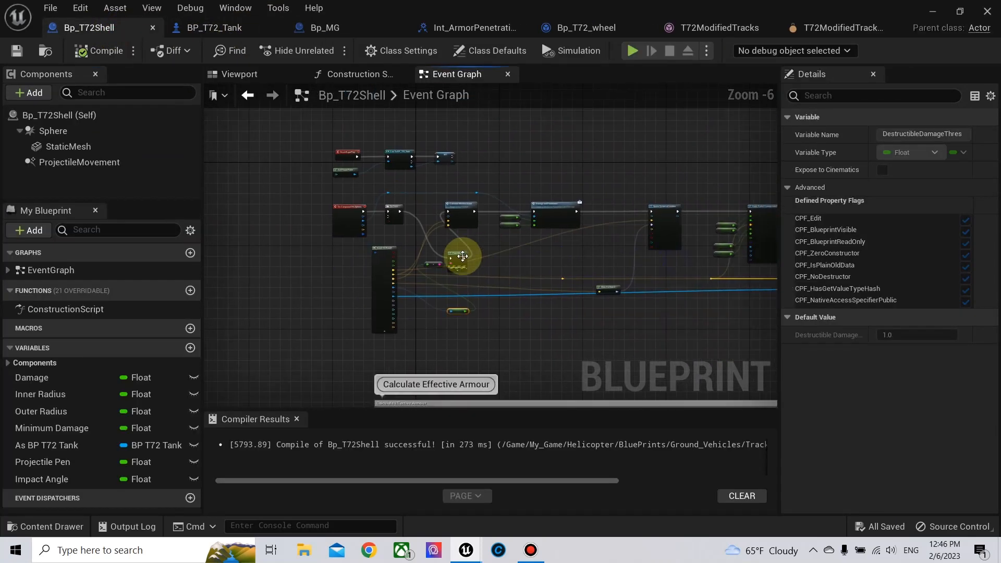
pyautogui.scroll(3, 442, 248)
pyautogui.click(442, 248)
pyautogui.press('Delete')
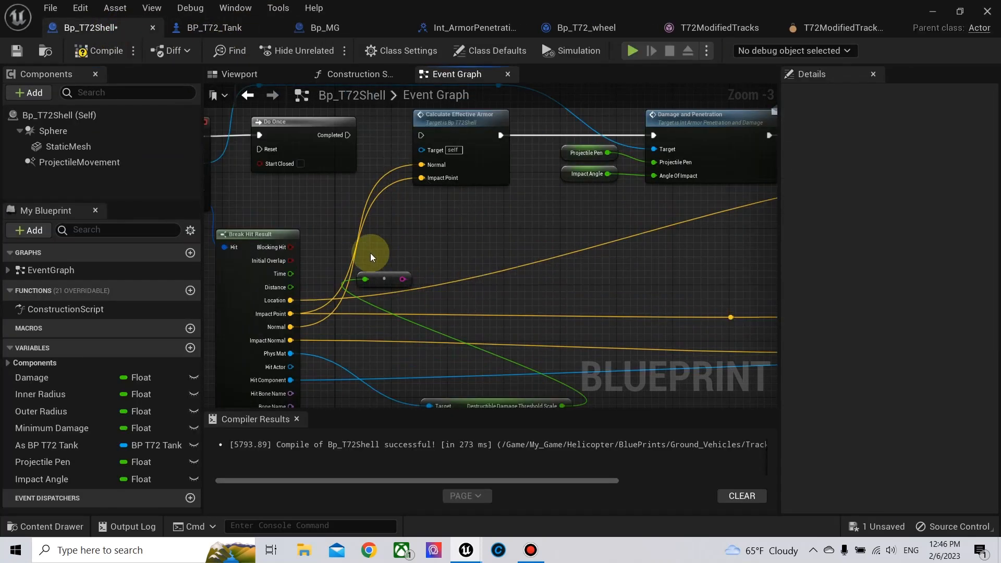
pyautogui.moveTo(427, 244); pyautogui.dragTo(484, 277, button='right')
pyautogui.click(469, 302)
pyautogui.press('Delete')
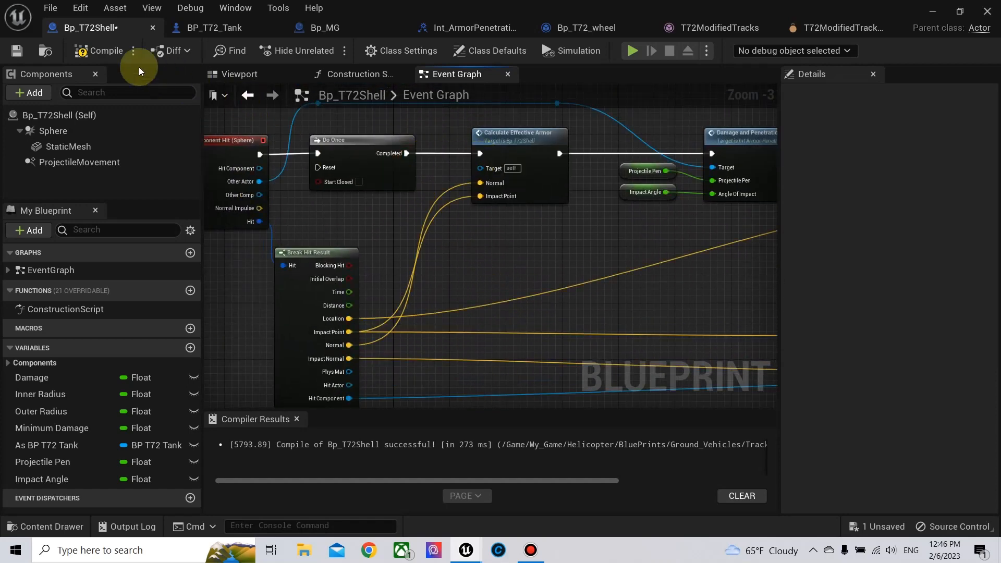
# Compile the Bp_T72Shell blueprint and save all unsaved assets
pyautogui.click(91, 51)
pyautogui.moveTo(487, 275); pyautogui.dragTo(511, 253, button='right')
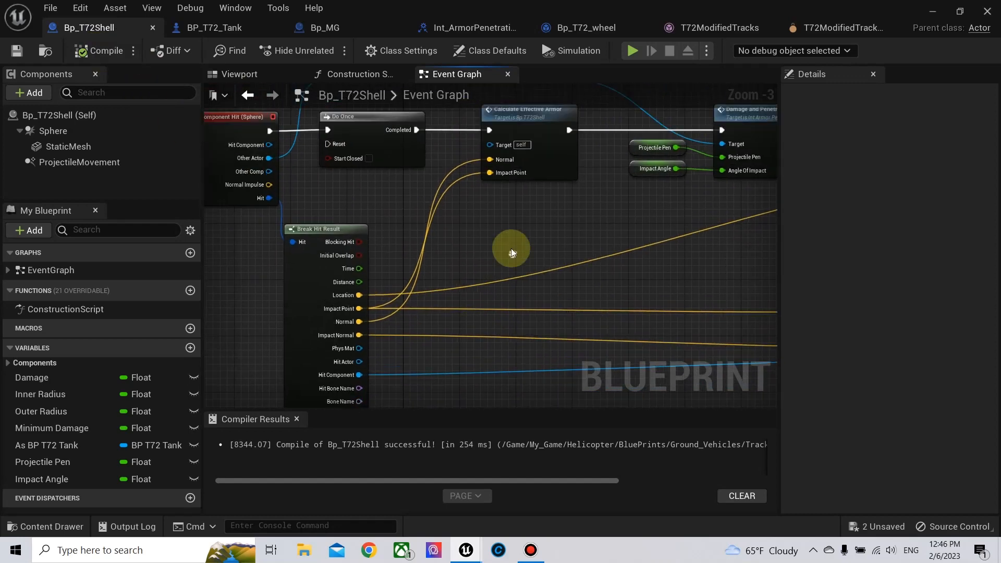
pyautogui.click(877, 527)
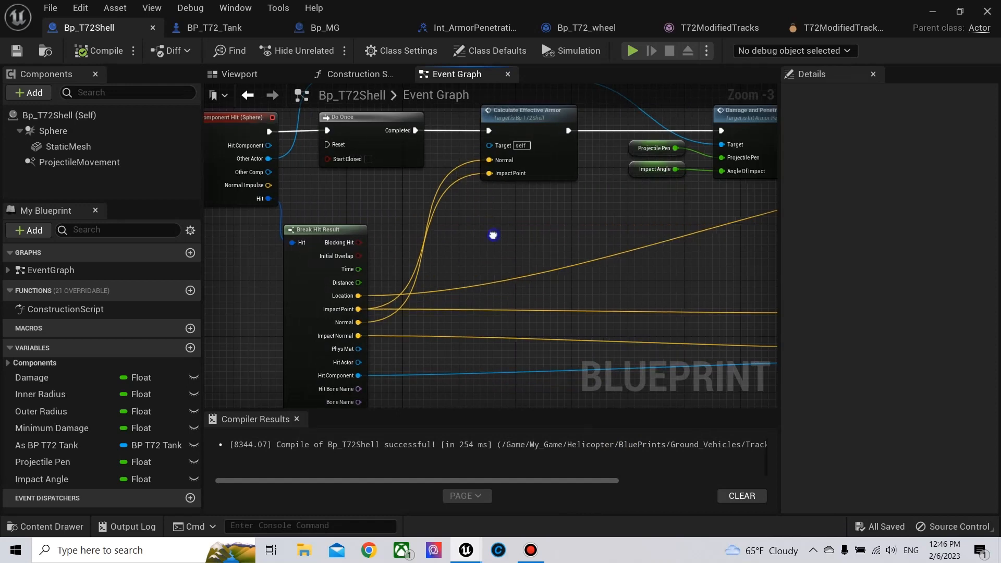
# Insert a Print String node between Do Once and Calculate Effective Armor in the Bp_T72Shell event graph
pyautogui.moveTo(491, 235); pyautogui.dragTo(434, 255, button='right')
pyautogui.moveTo(357, 153); pyautogui.dragTo(424, 261)
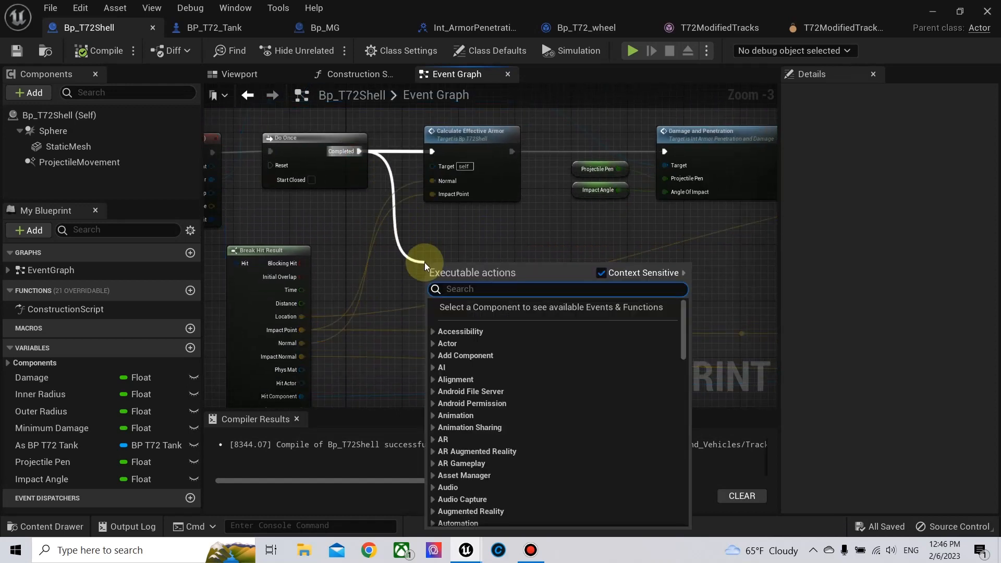
pyautogui.write('print')
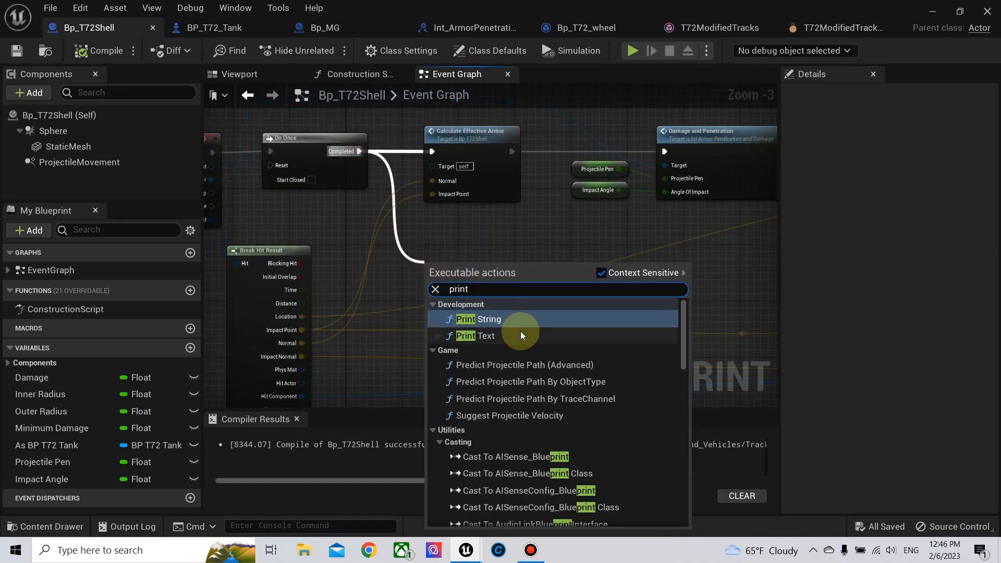
pyautogui.click(520, 322)
pyautogui.moveTo(421, 362); pyautogui.dragTo(445, 252, button='right')
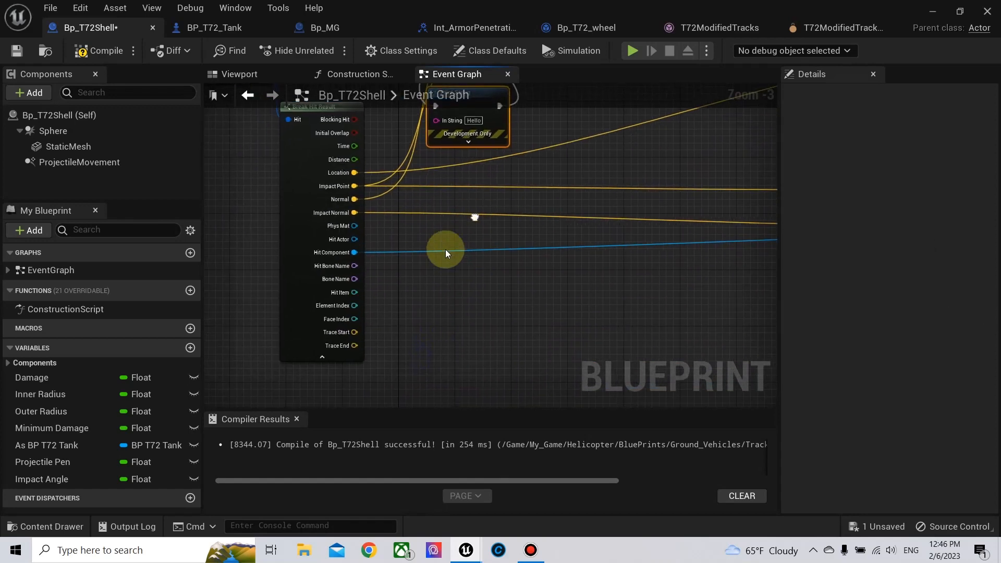
# Get the Destructible Damage Threshold Scale from Break Hit Result's Phys Mat, feed it into Print String's In String, and compile
pyautogui.moveTo(354, 226); pyautogui.dragTo(446, 309)
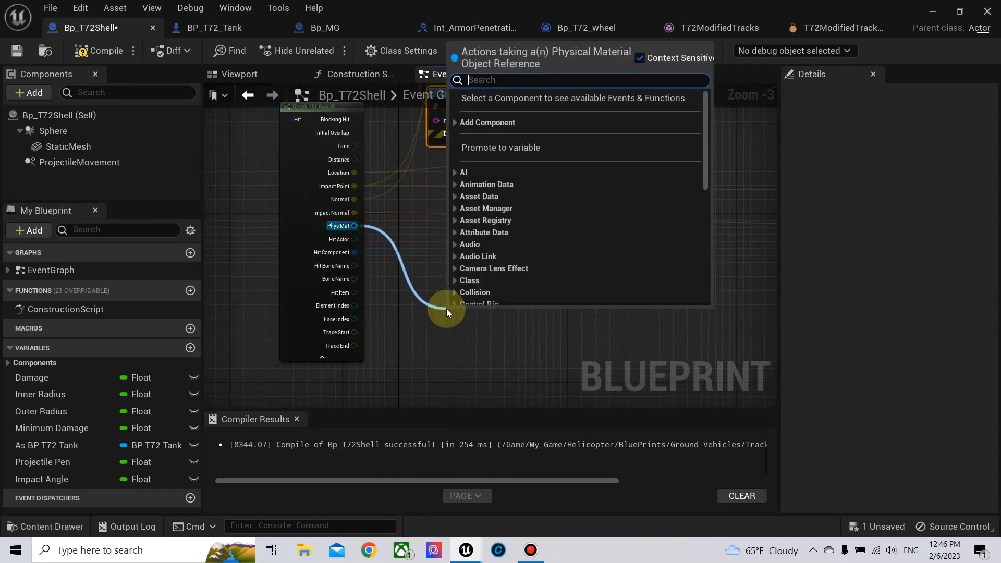
pyautogui.write('da')
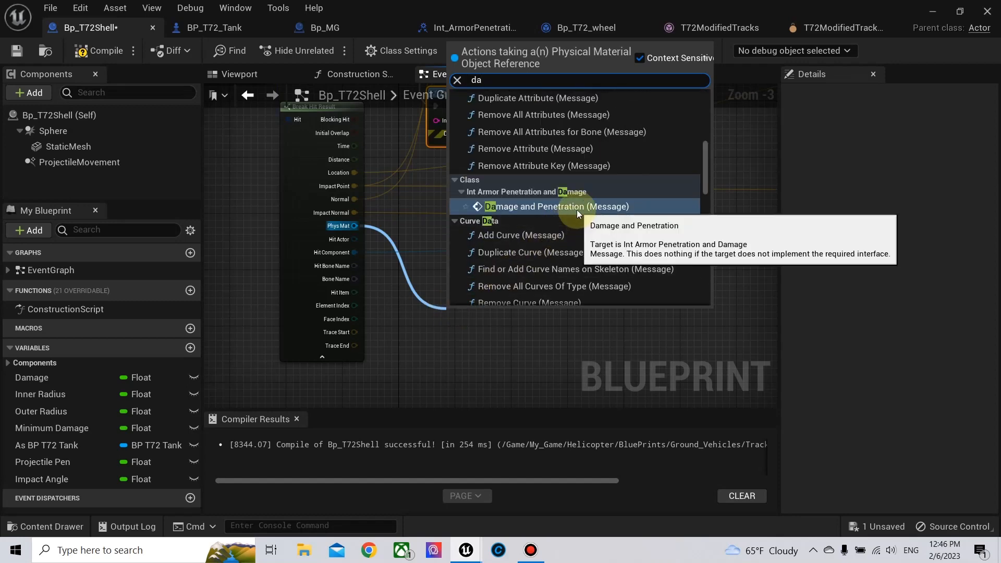
pyautogui.write('m')
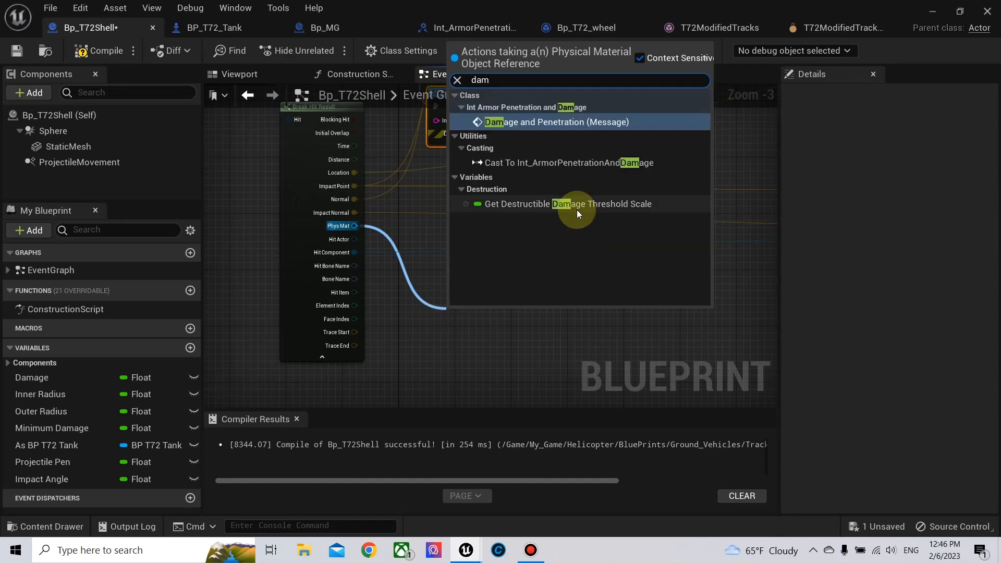
pyautogui.click(530, 205)
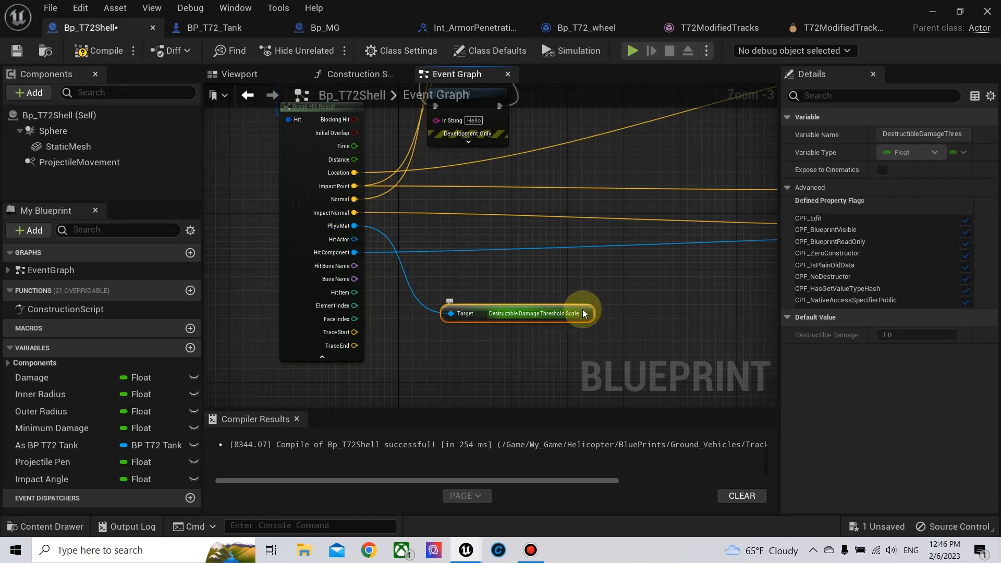
pyautogui.moveTo(583, 312); pyautogui.dragTo(450, 121)
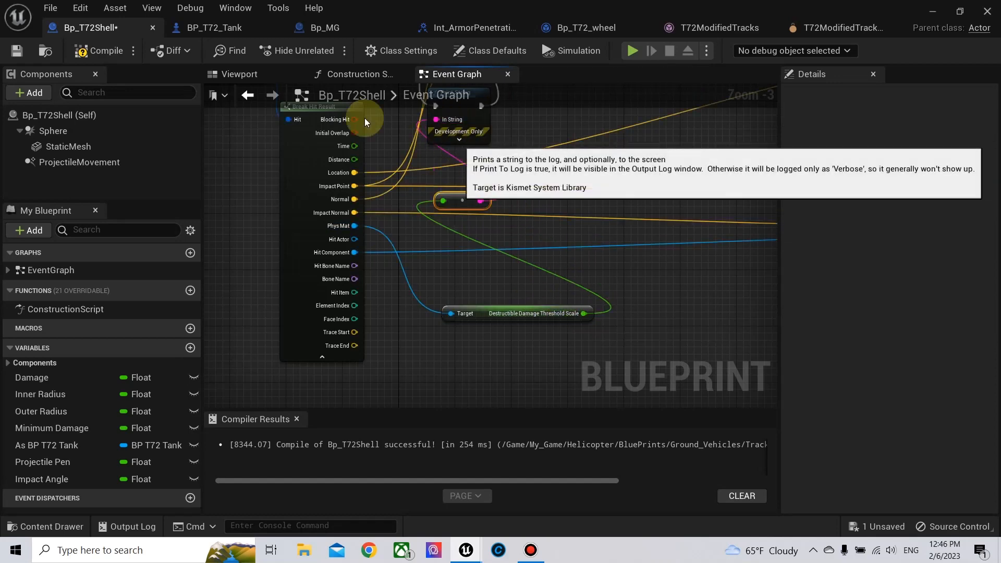
pyautogui.click(109, 51)
# Play the level, drive the tank around the enemy tank and fire shells at it
pyautogui.click(931, 12)
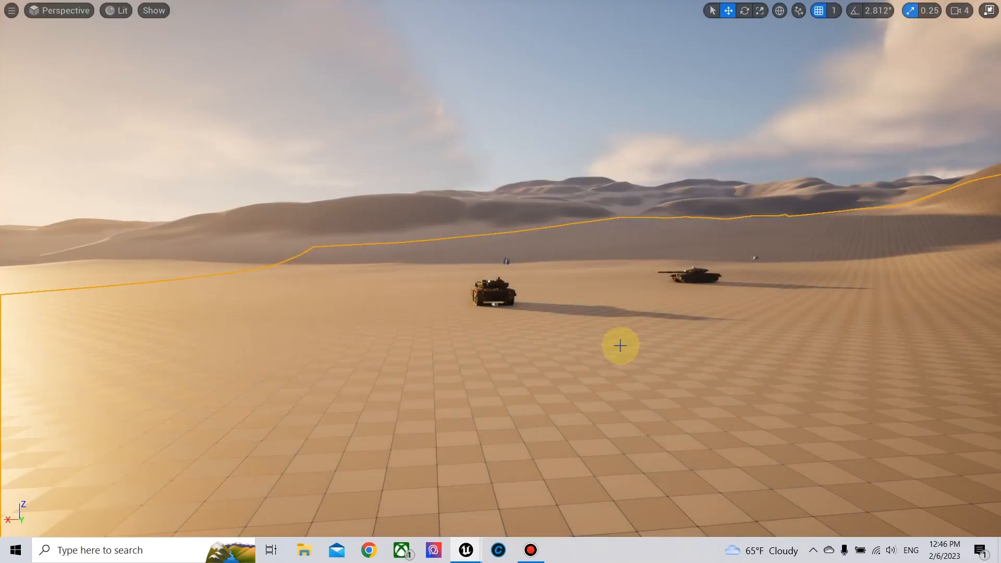
pyautogui.hotkey('alt', 'p')
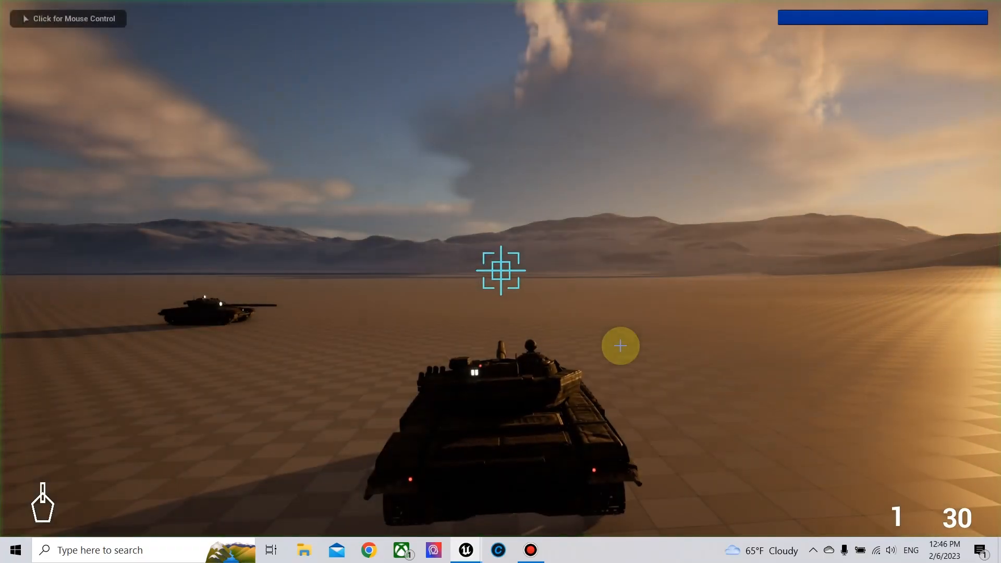
pyautogui.press('w')
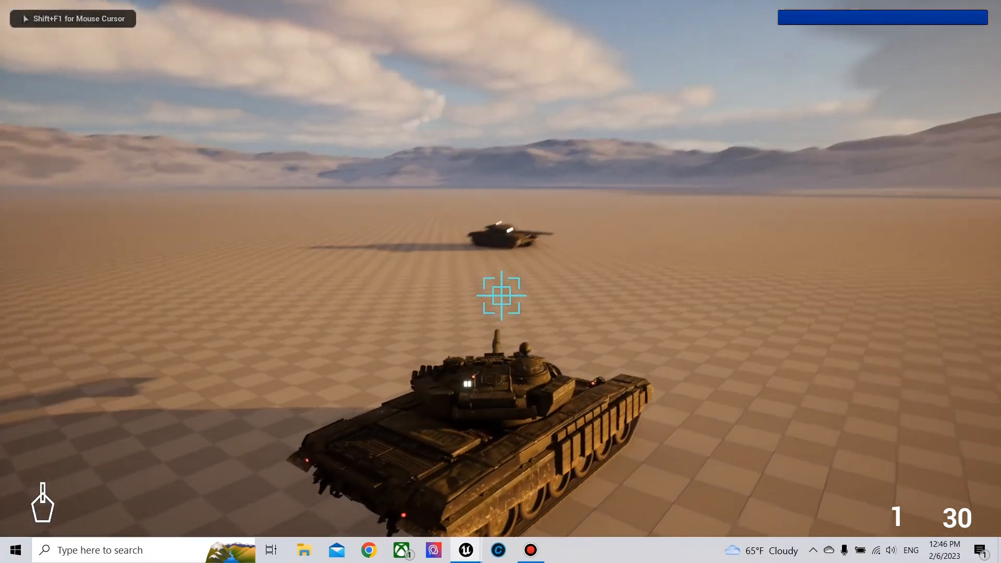
pyautogui.press('w')
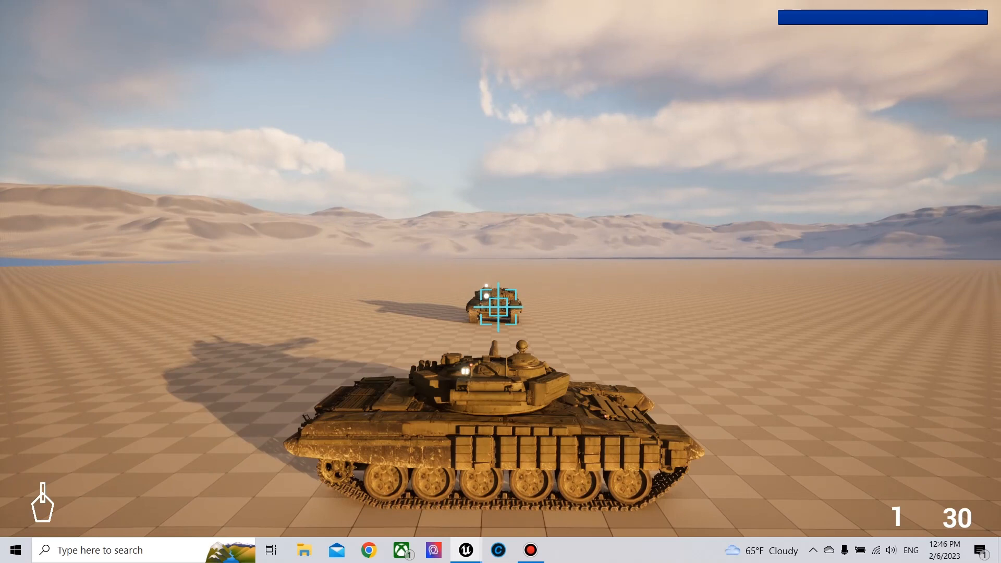
pyautogui.click(498, 308)
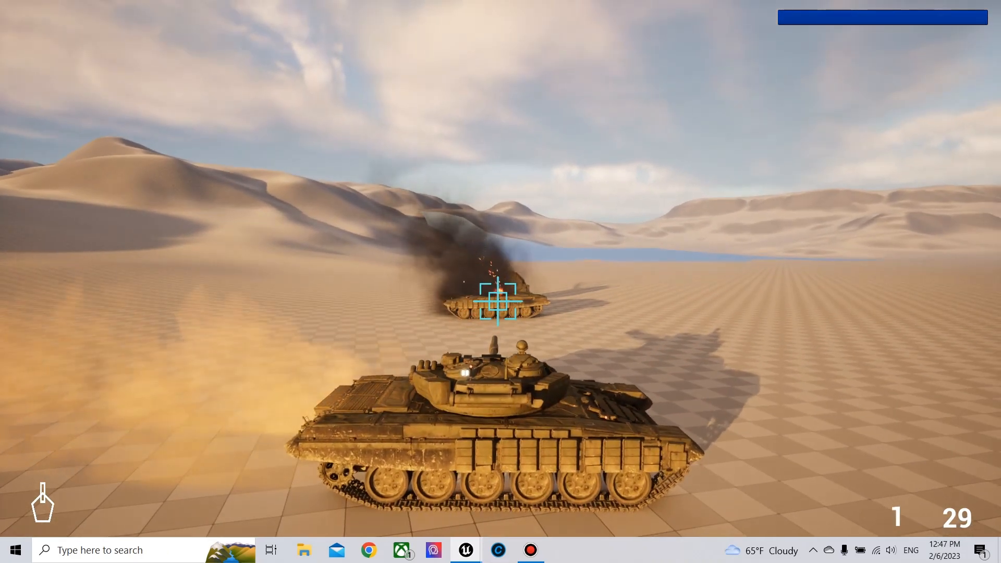
pyautogui.click(497, 296)
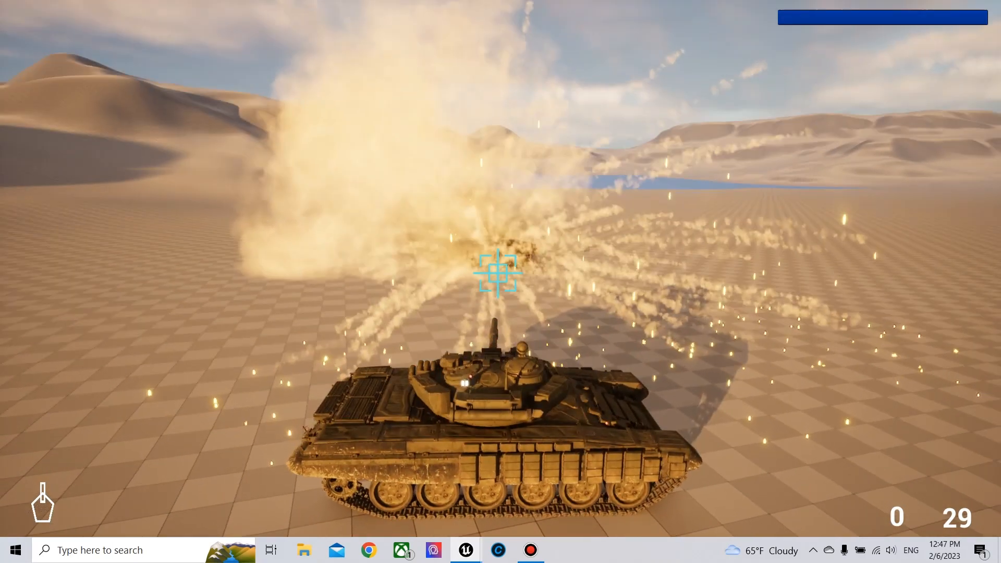
# Drive around to another side of the burning tank, fire one more shell at it, and end the play session
pyautogui.press('w')
pyautogui.press('a')
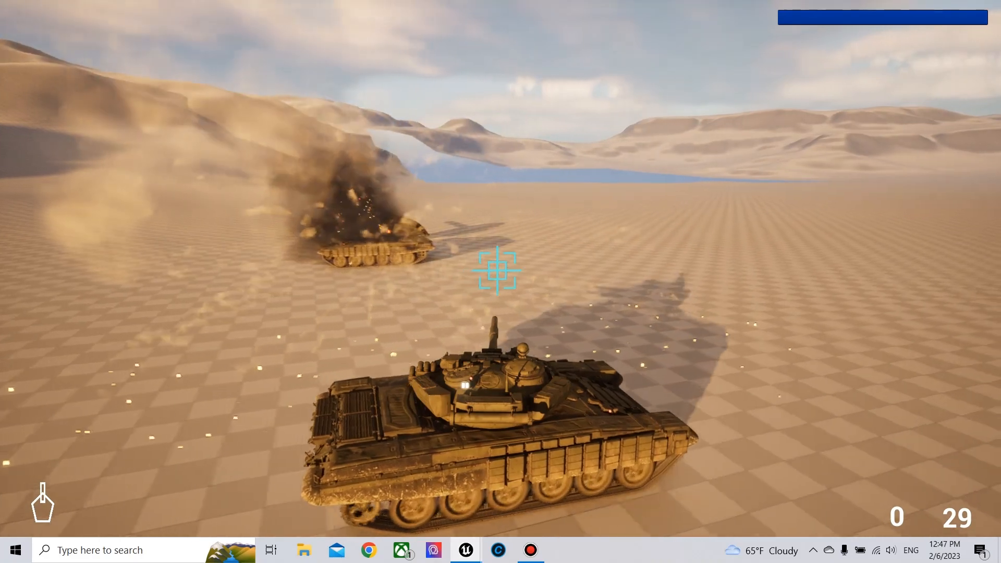
pyautogui.press('w')
pyautogui.press('a')
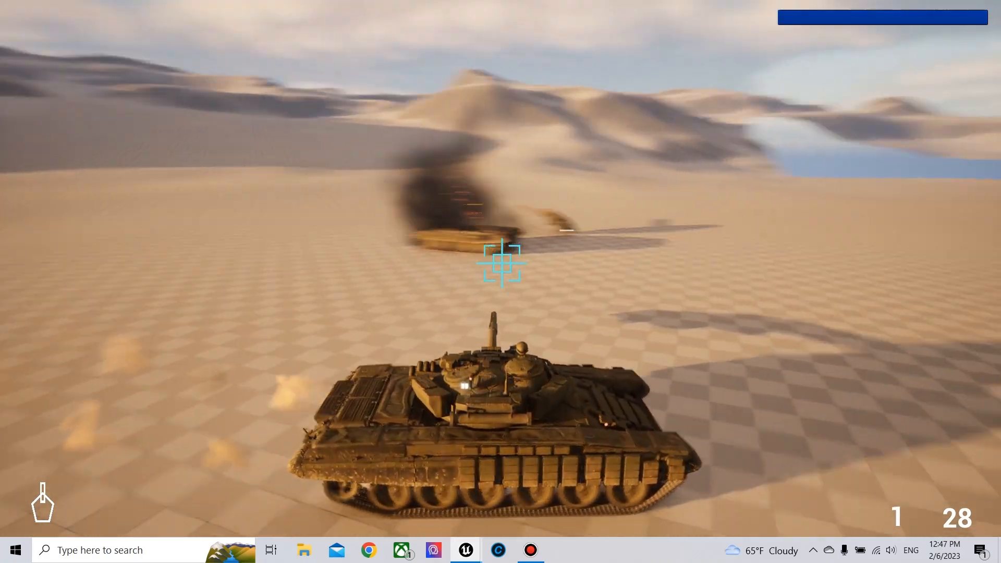
pyautogui.press('w')
pyautogui.press('a')
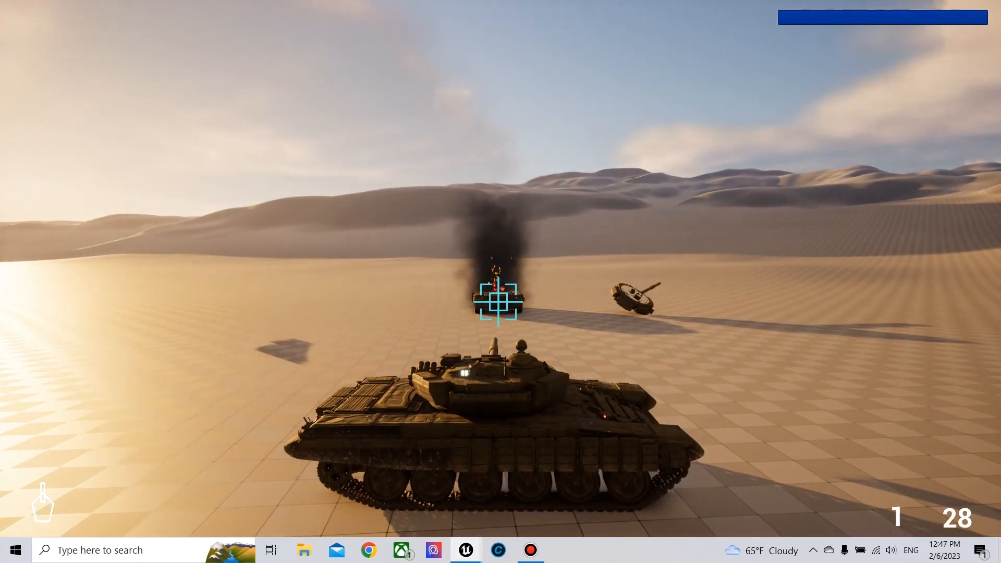
pyautogui.click(497, 302)
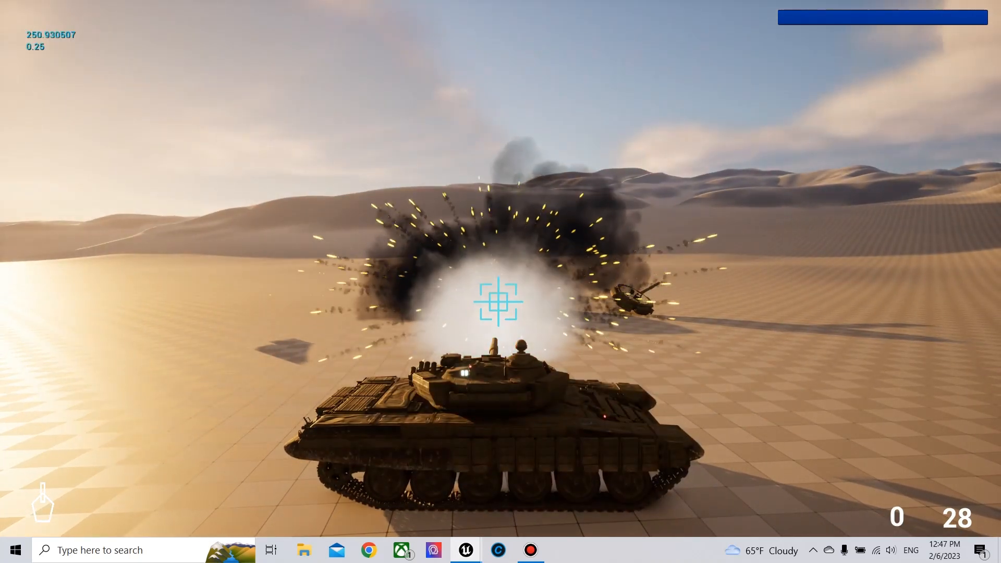
pyautogui.press('Escape')
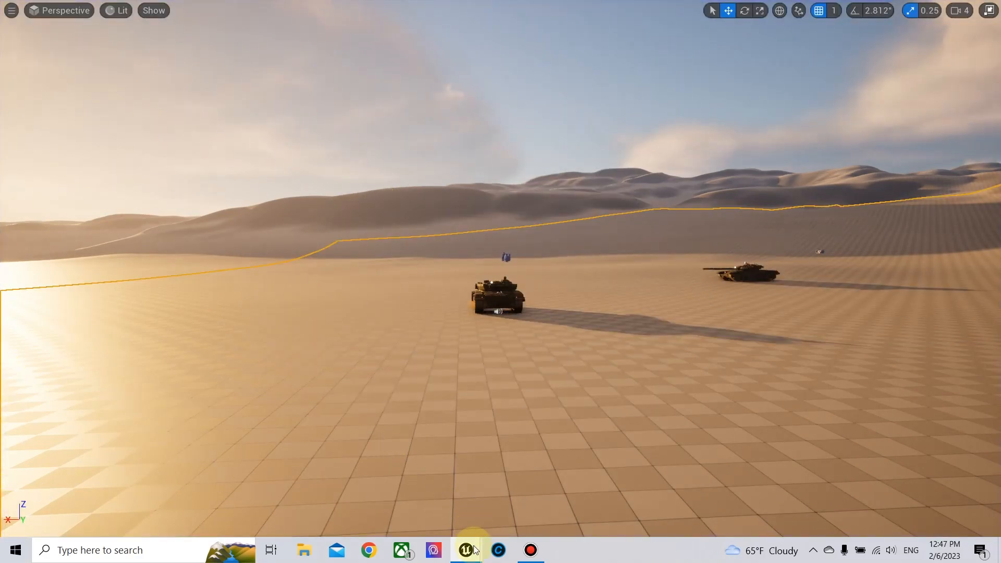
# In Bp_T72Shell, replace the Print String debug nodes with a direct connection from Do Once to Calculate Effective Armor, and compile
pyautogui.moveTo(466, 547)
pyautogui.click(519, 500)
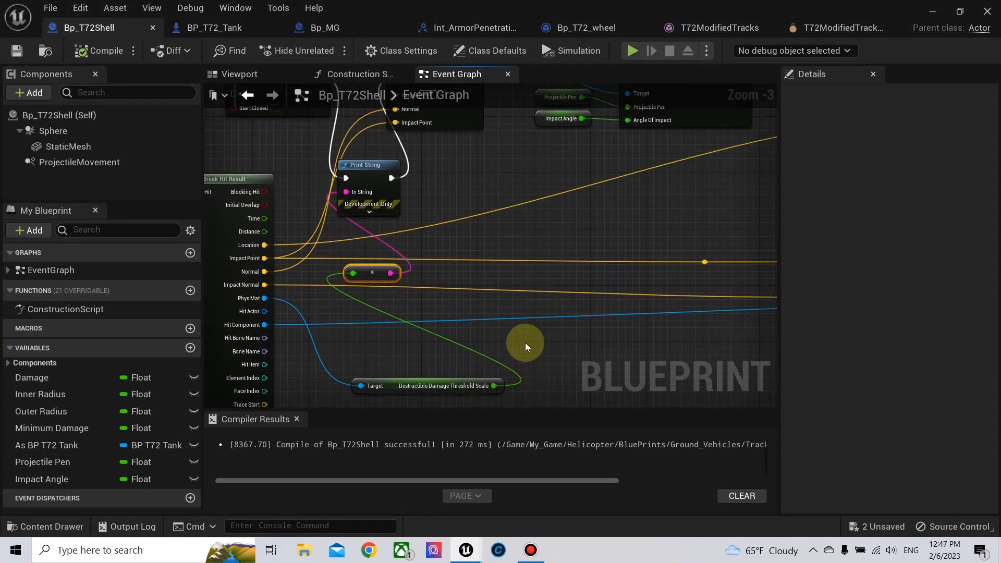
pyautogui.moveTo(464, 221); pyautogui.dragTo(589, 270, button='right')
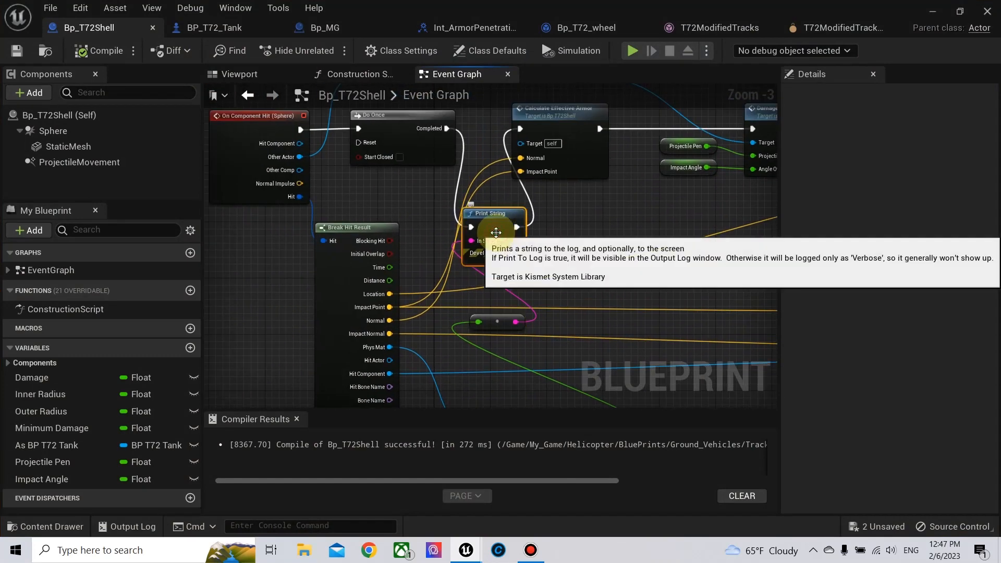
pyautogui.press('Delete')
pyautogui.moveTo(446, 129); pyautogui.dragTo(527, 131)
pyautogui.moveTo(572, 214); pyautogui.dragTo(392, 157, button='right')
pyautogui.click(83, 53)
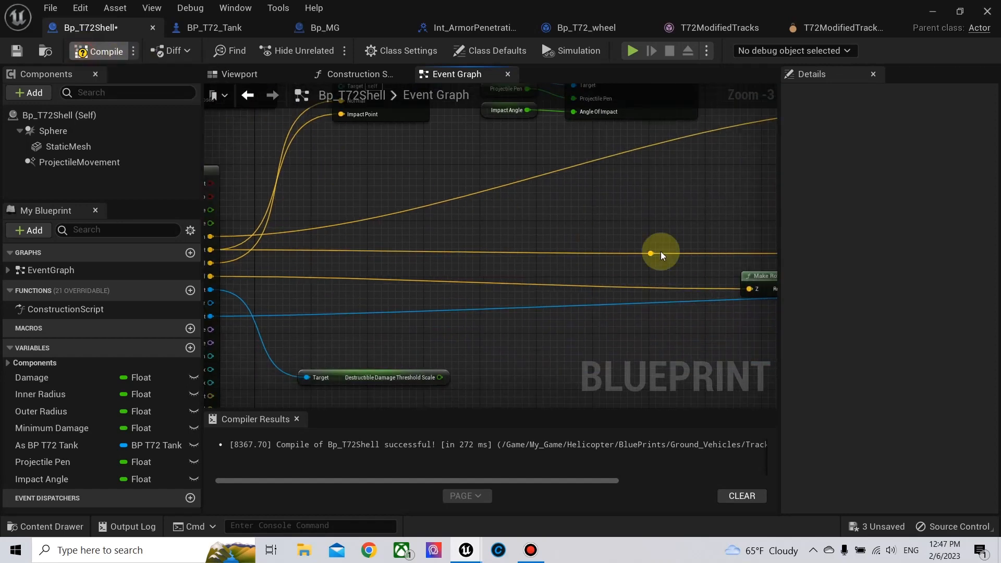
# Move the Destructible Damage Threshold Scale node up beneath the Calculate Effective Armor node
pyautogui.scroll(-2, 536, 257)
pyautogui.moveTo(554, 240); pyautogui.dragTo(516, 247, button='right')
pyautogui.scroll(2, 515, 199)
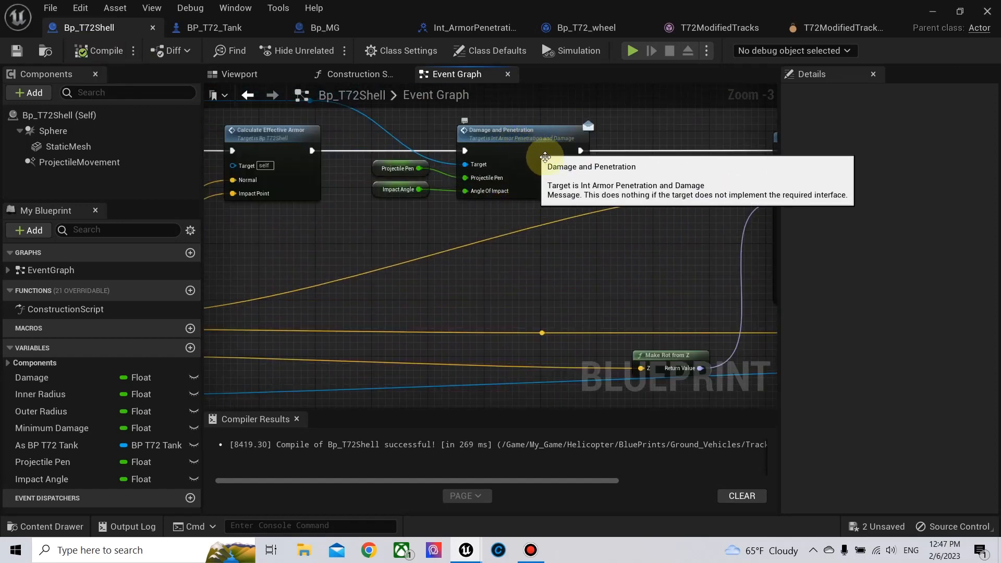
pyautogui.moveTo(524, 265); pyautogui.dragTo(594, 148, button='right')
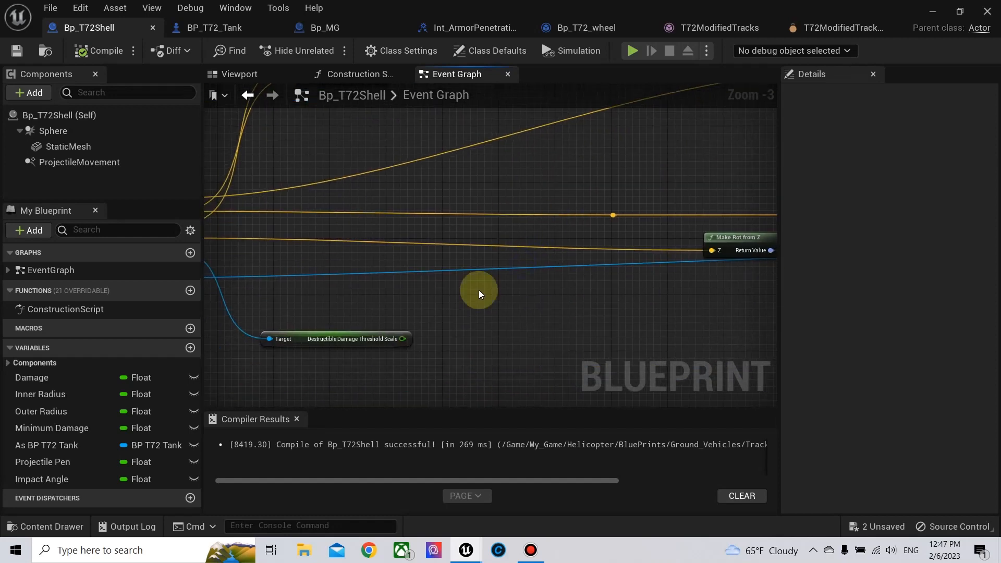
pyautogui.moveTo(313, 339); pyautogui.dragTo(349, 132)
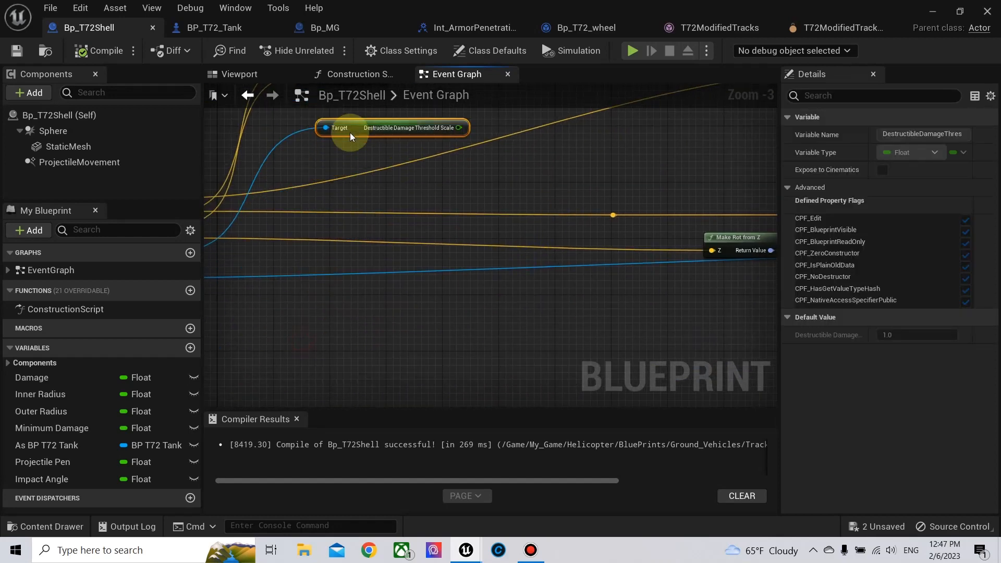
pyautogui.moveTo(432, 165); pyautogui.dragTo(471, 324, button='right')
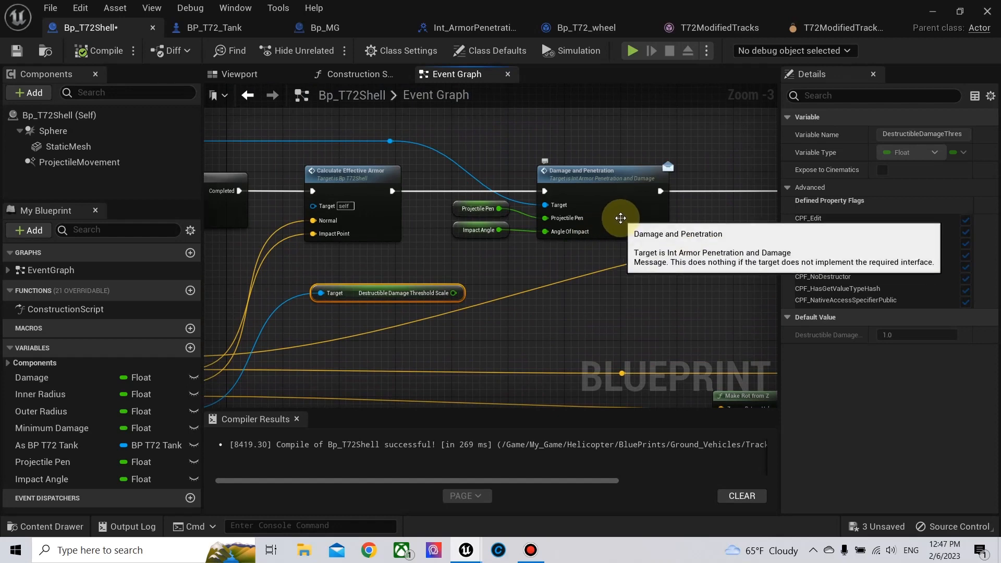
# Open the Int_ArmorPenetrationAndDamage interface and add a new input parameter to its Damage and Penetration function
pyautogui.click(474, 27)
pyautogui.doubleClick(78, 134)
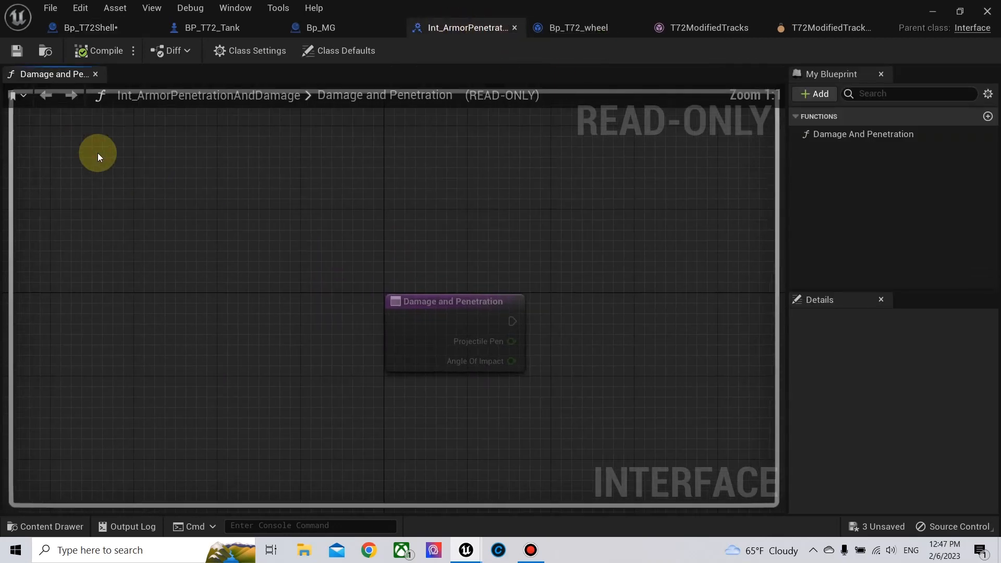
pyautogui.click(481, 312)
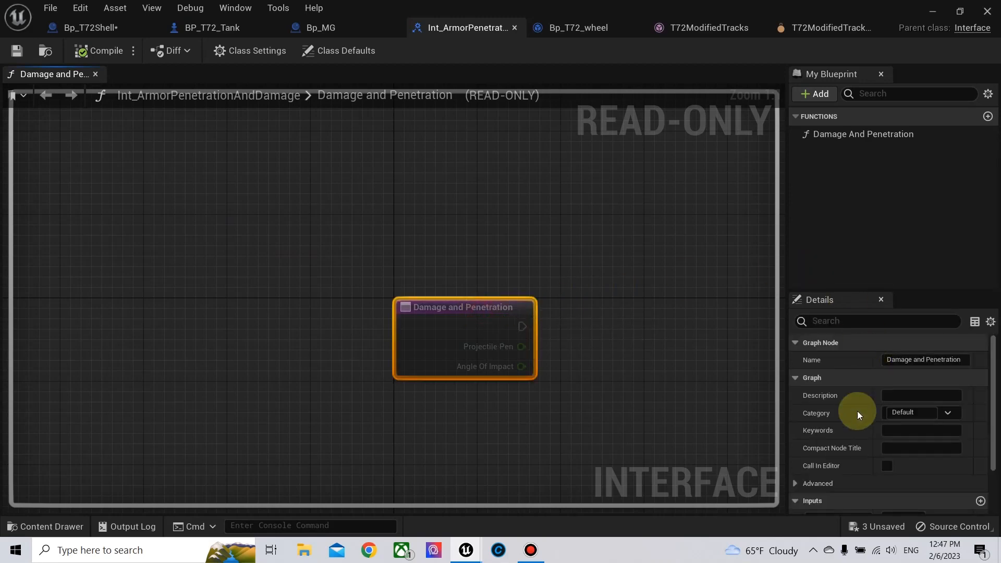
pyautogui.scroll(-2, 858, 417)
pyautogui.click(980, 434)
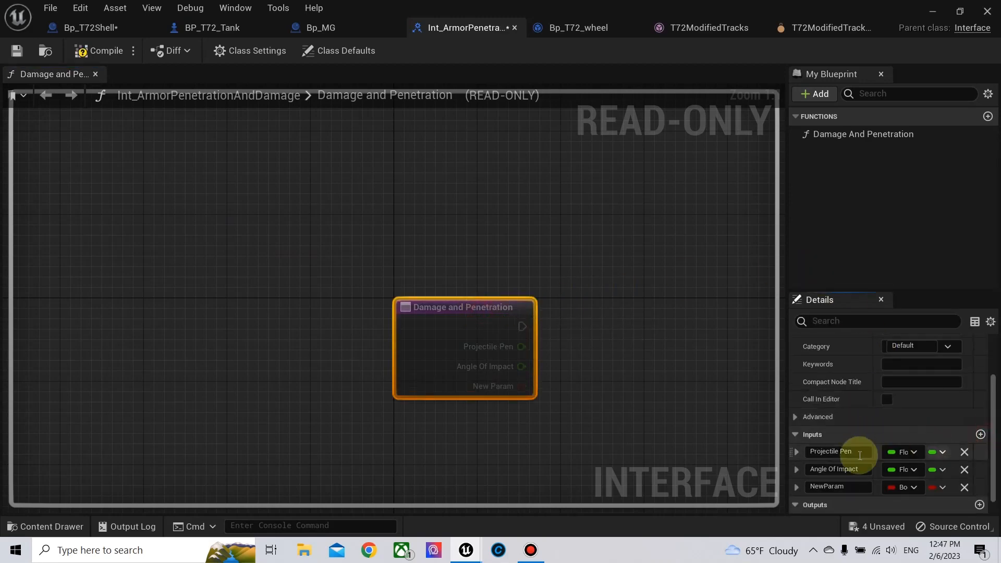
# Name the new Damage and Penetration input Armor Modifier
pyautogui.scroll(-1, 859, 455)
pyautogui.moveTo(854, 469); pyautogui.dragTo(772, 473)
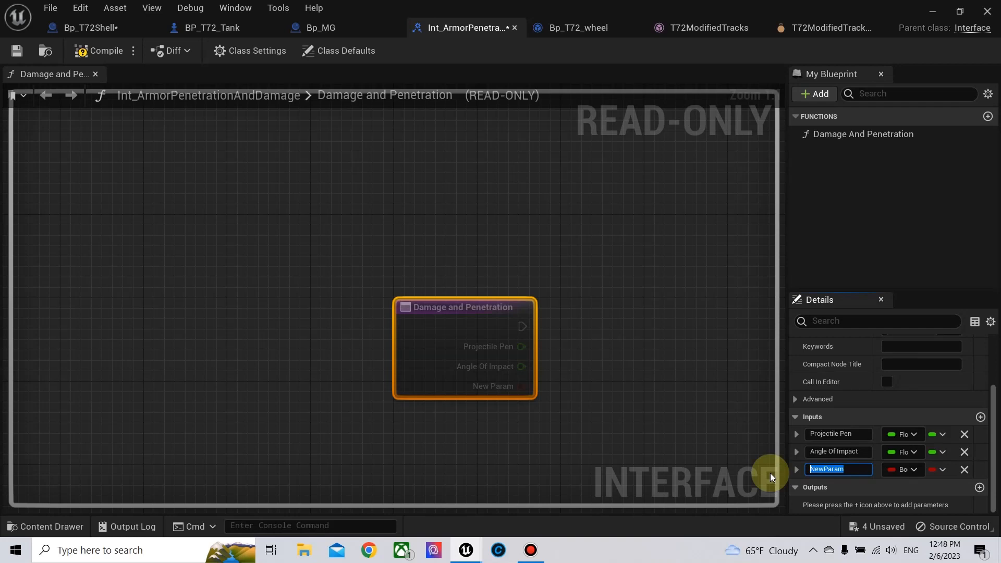
pyautogui.write('Pe')
pyautogui.press('BackSpace')
pyautogui.press('BackSpace')
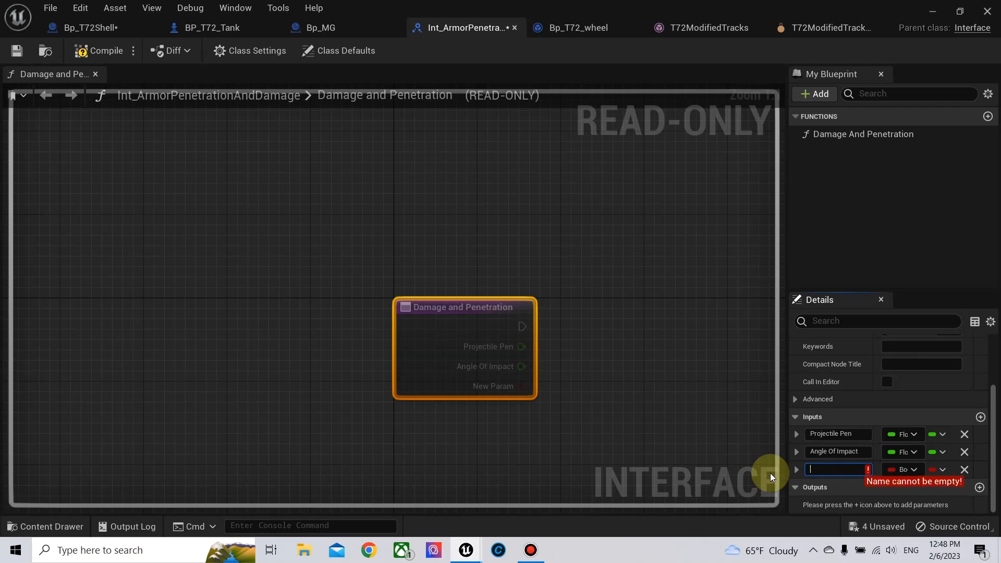
pyautogui.write('Armor')
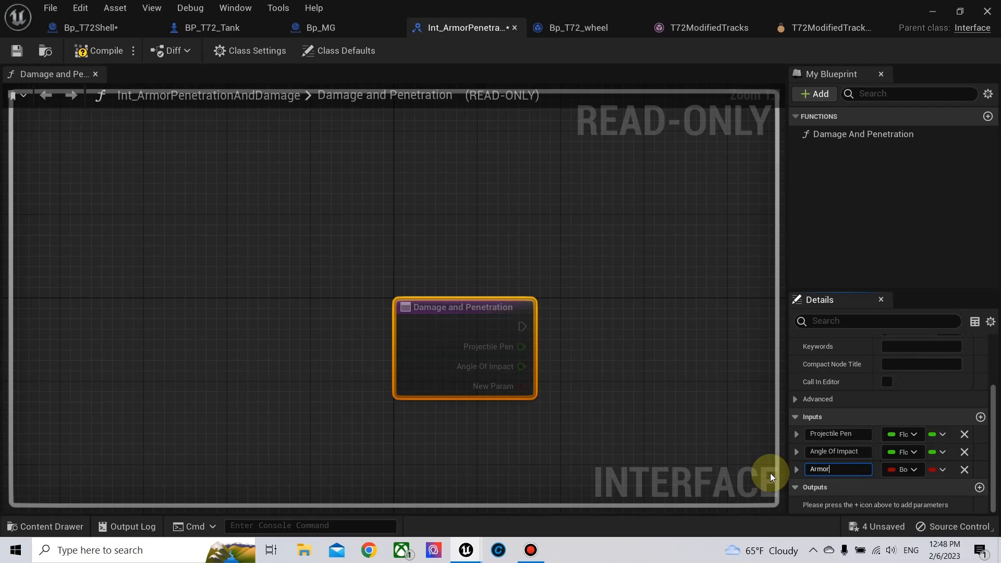
pyautogui.write(' Modifier')
pyautogui.press('Return')
# Set the Armor Modifier input's type to Float and compile the interface
pyautogui.click(900, 471)
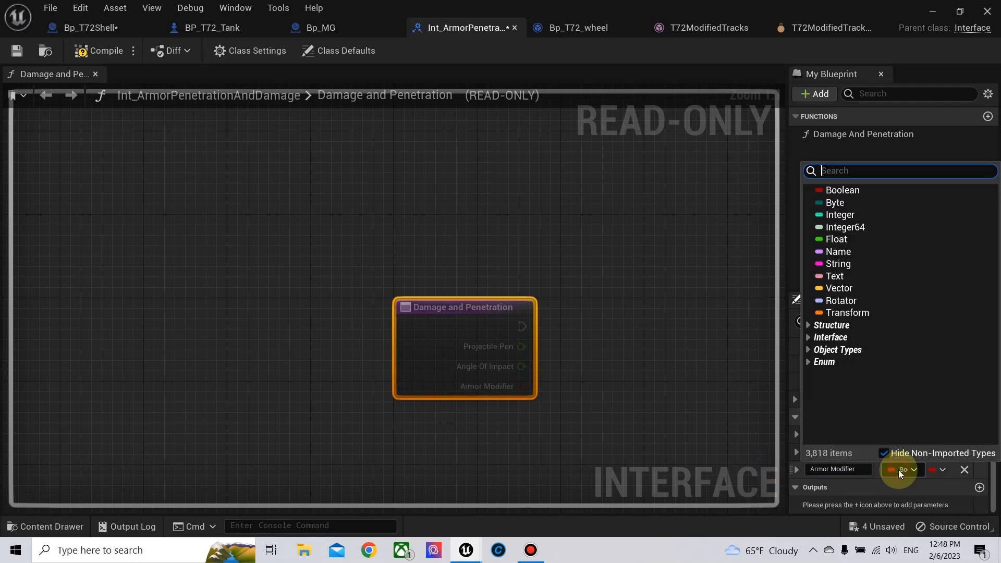
pyautogui.click(851, 240)
pyautogui.click(112, 51)
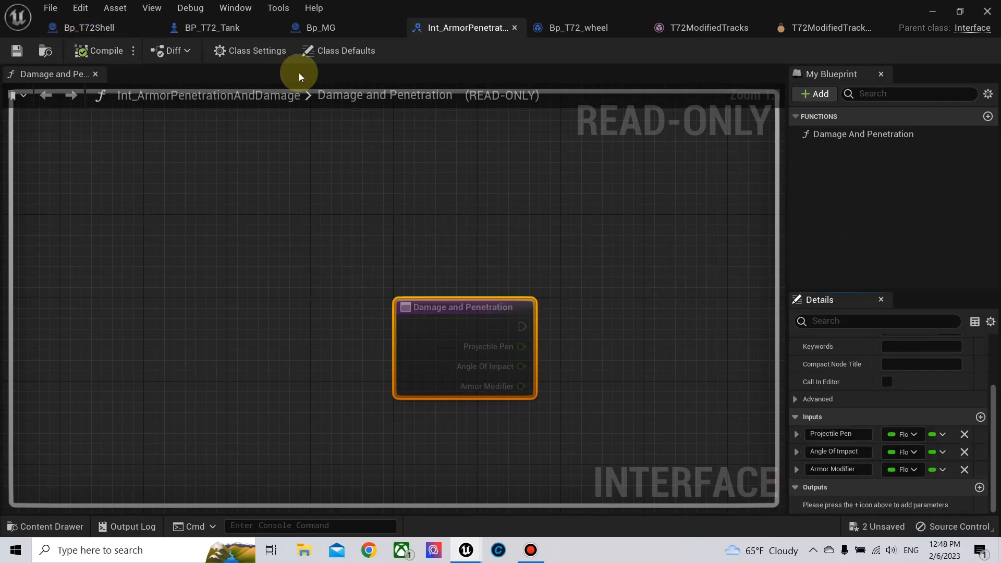
# In Bp_T72Shell, connect Destructible Damage Threshold Scale to the Armor Modifier input of the Damage and Penetration call and compile
pyautogui.click(187, 28)
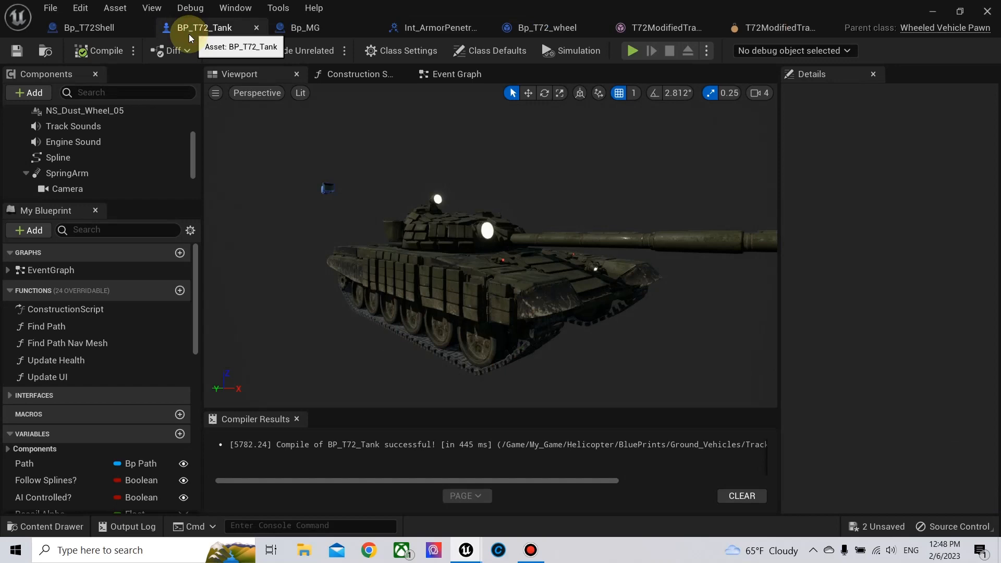
pyautogui.click(86, 27)
pyautogui.moveTo(453, 293); pyautogui.dragTo(553, 246)
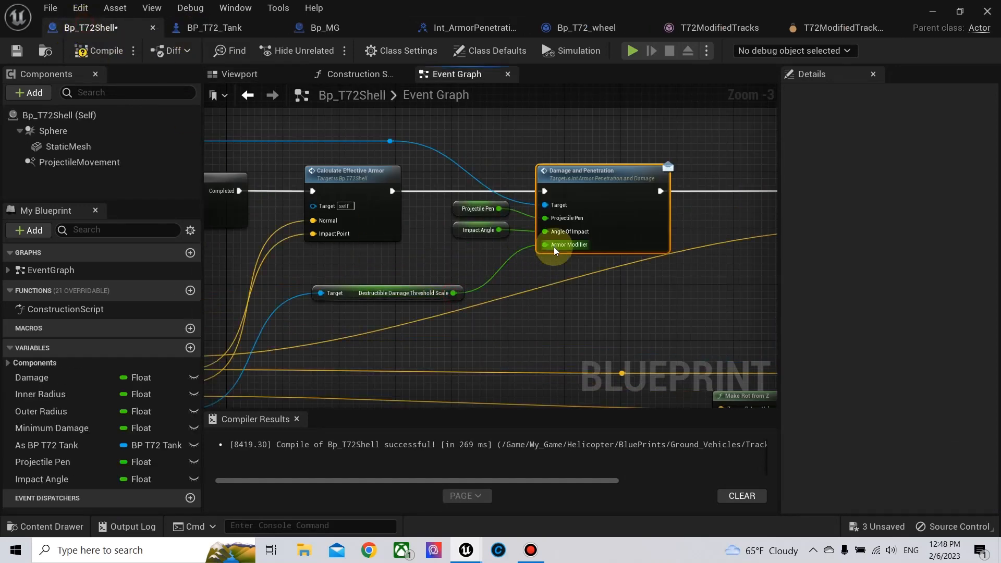
pyautogui.click(99, 51)
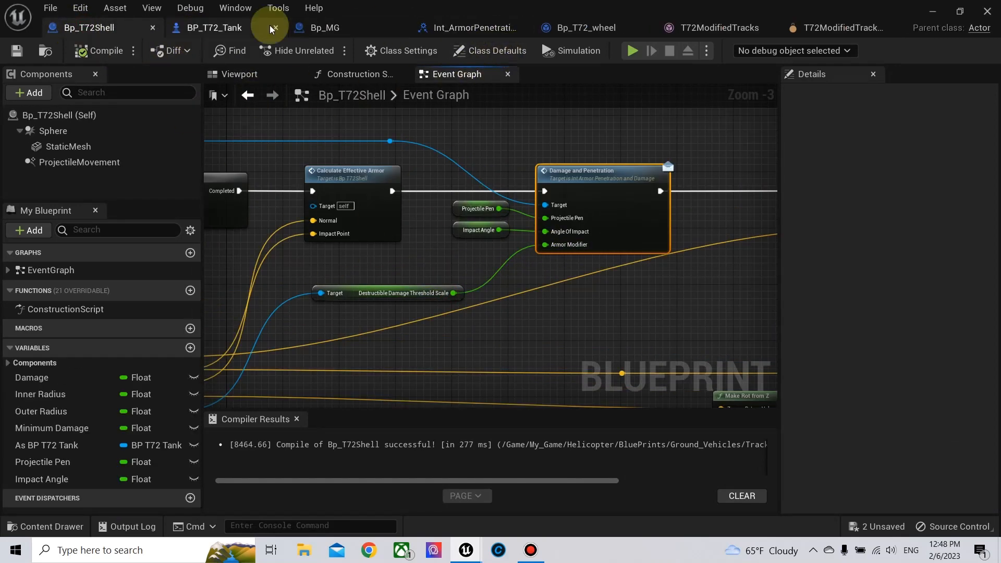
# Compile BP_T72_Tank and refresh the Event Damage and Penetration node in its event graph
pyautogui.click(213, 29)
pyautogui.click(462, 74)
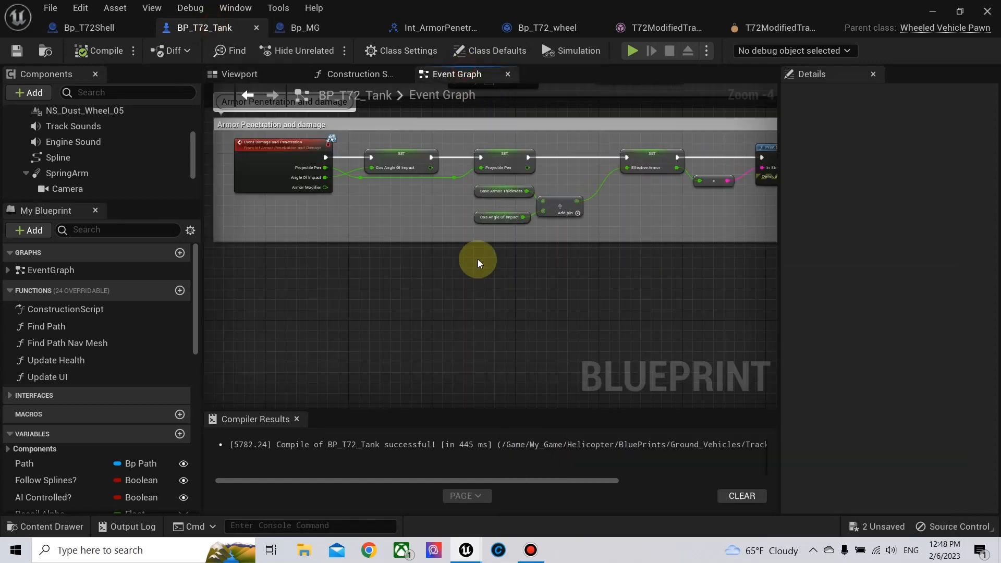
pyautogui.scroll(-3, 475, 290)
pyautogui.scroll(3, 438, 252)
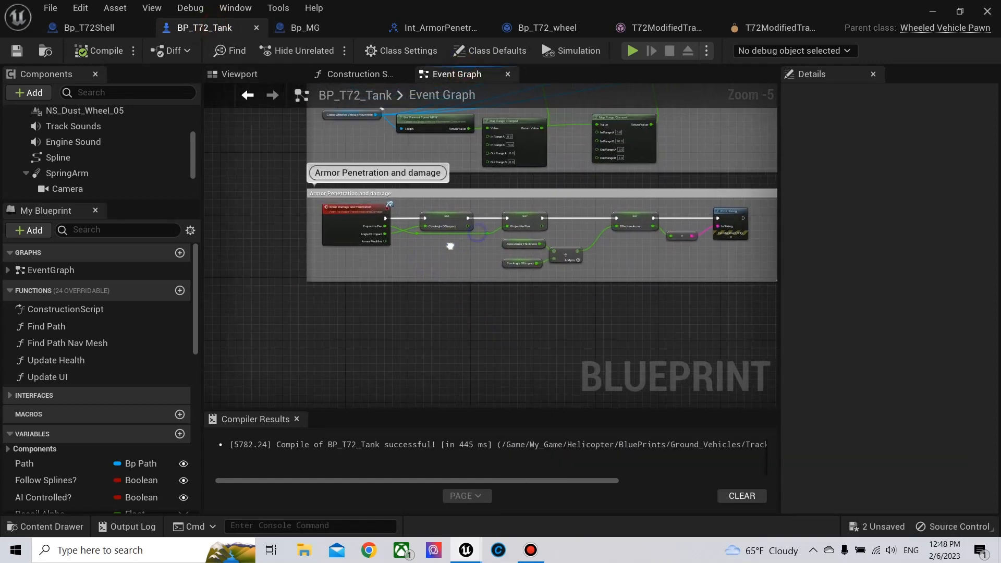
pyautogui.scroll(2, 380, 248)
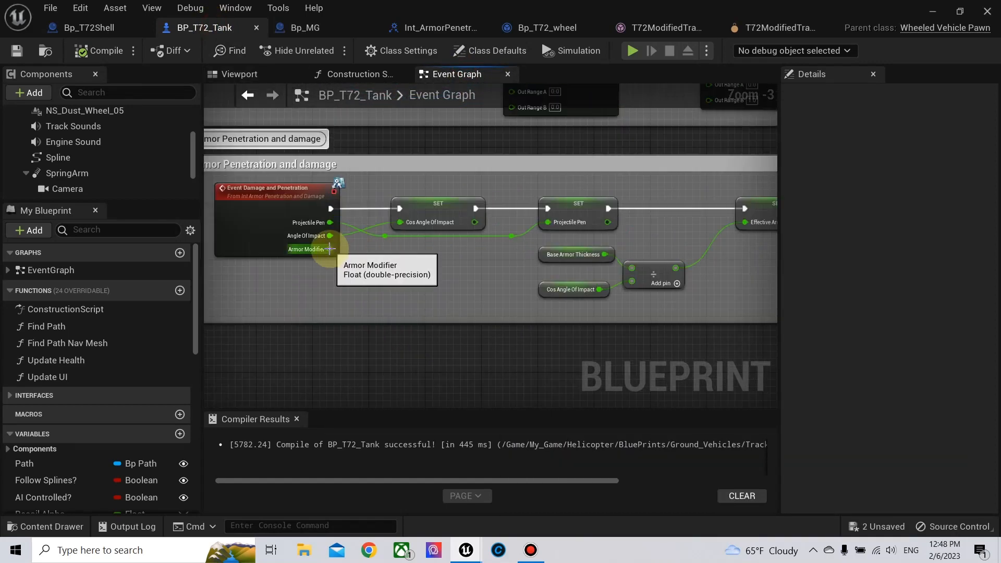
pyautogui.rightClick(341, 252)
pyautogui.click(342, 247)
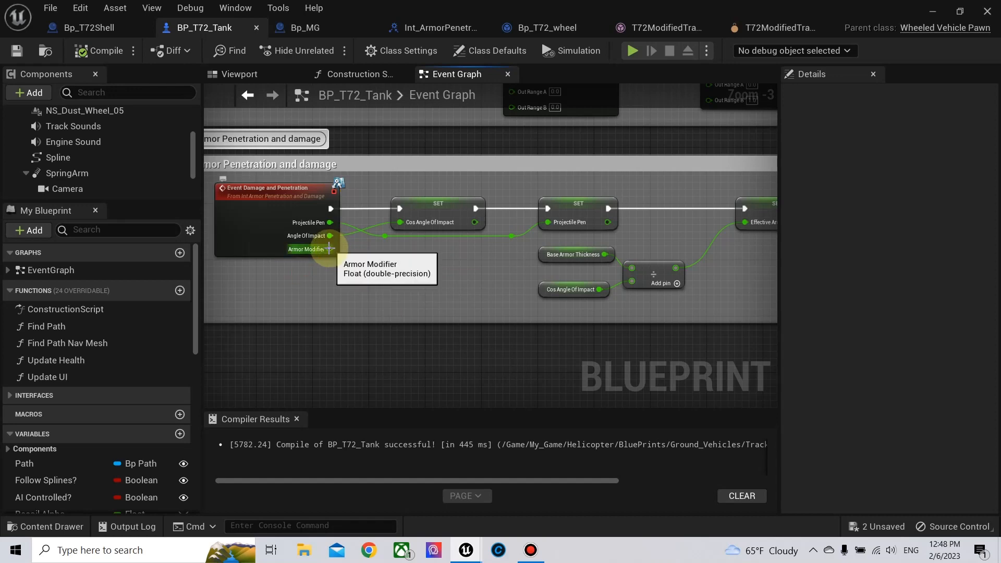
pyautogui.rightClick(330, 248)
pyautogui.click(311, 277)
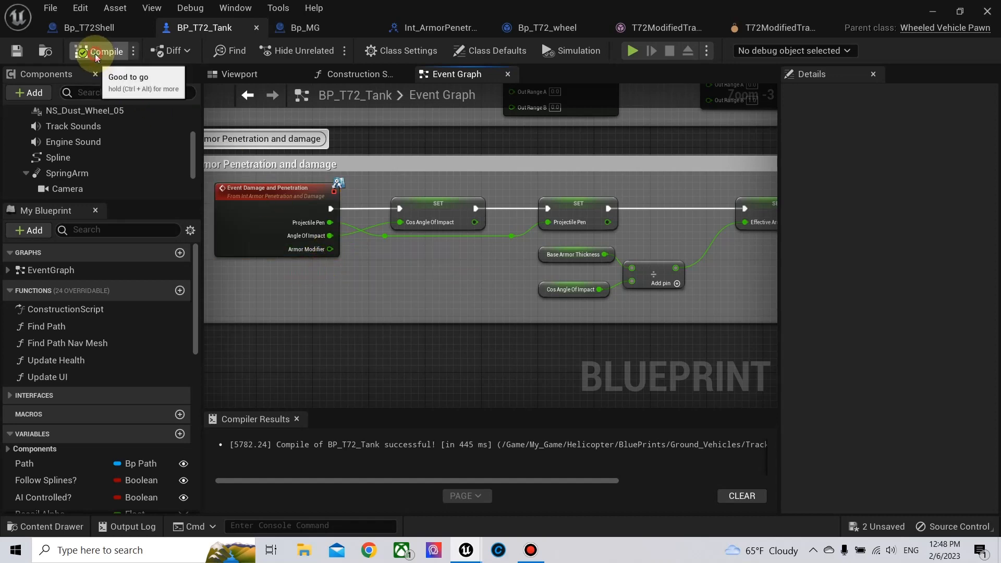
pyautogui.rightClick(260, 200)
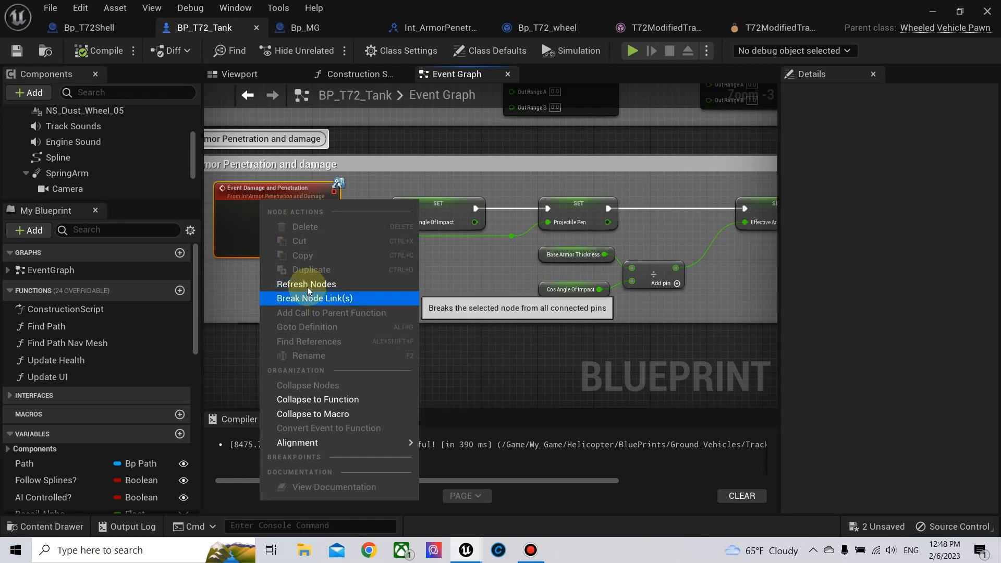
pyautogui.click(311, 281)
# Promote the Armor Modifier output of Event Damage and Penetration to a variable
pyautogui.rightClick(325, 249)
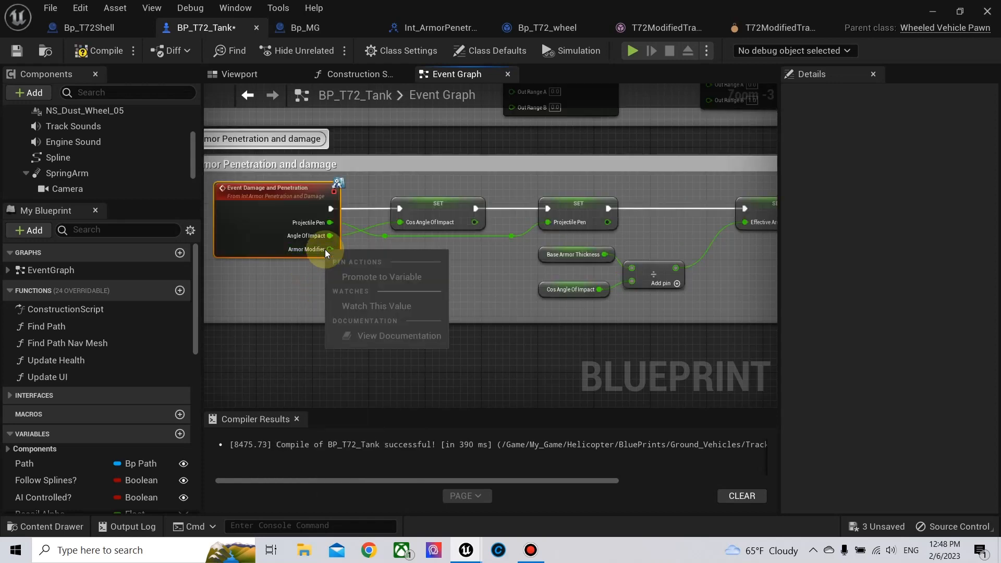
pyautogui.click(328, 257)
pyautogui.moveTo(329, 249); pyautogui.dragTo(442, 293)
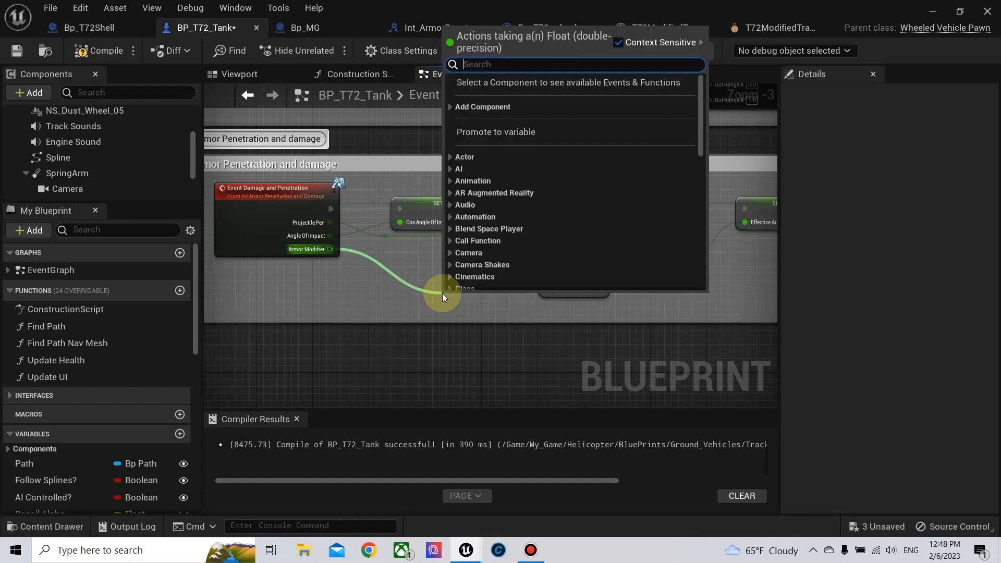
pyautogui.click(518, 132)
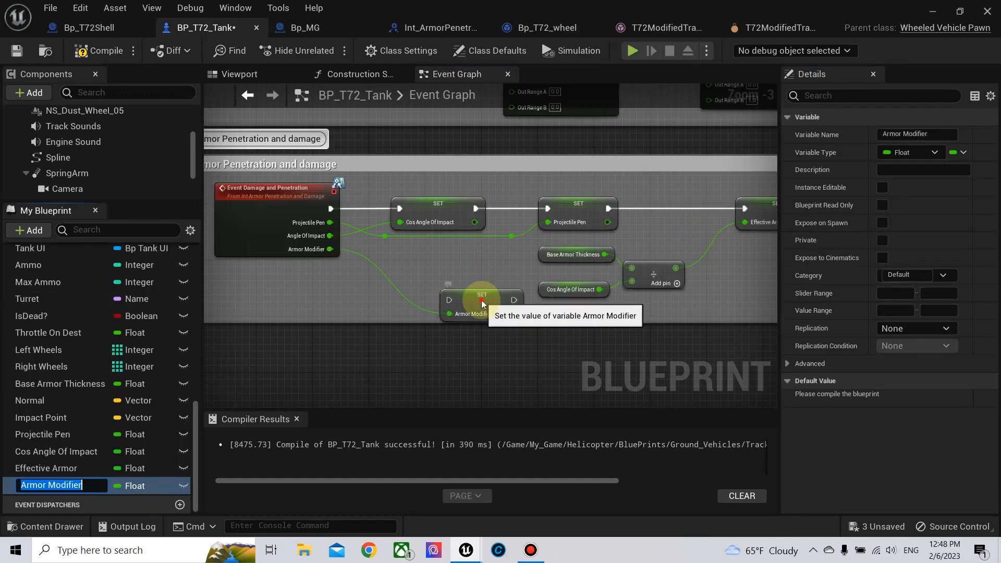
# Place the Set Armor Modifier node between Set Projectile Pen and Set Effective Armor and wire its execution pins to both
pyautogui.moveTo(480, 288); pyautogui.dragTo(672, 210)
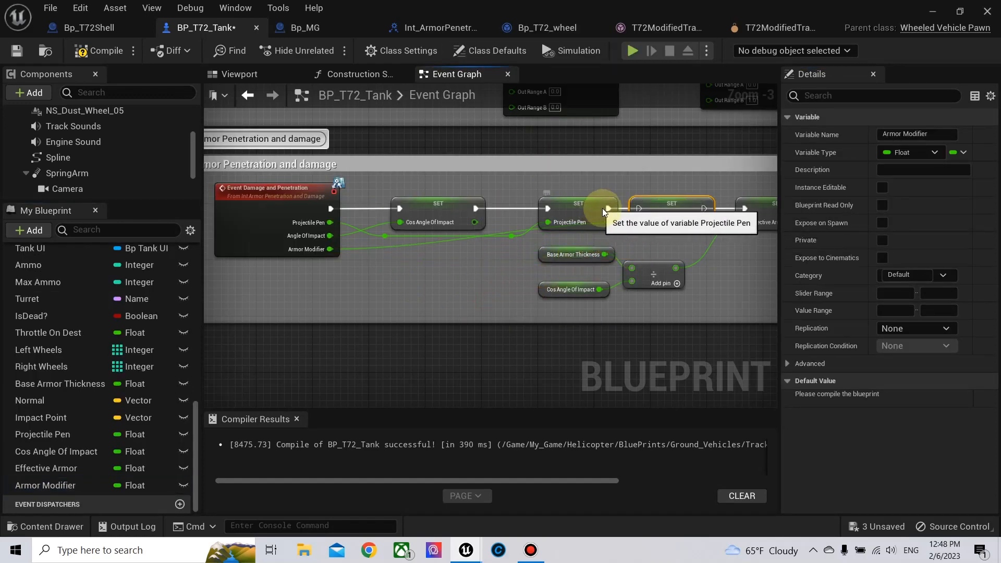
pyautogui.moveTo(608, 208); pyautogui.dragTo(639, 208)
pyautogui.moveTo(714, 211); pyautogui.dragTo(525, 211, button='right')
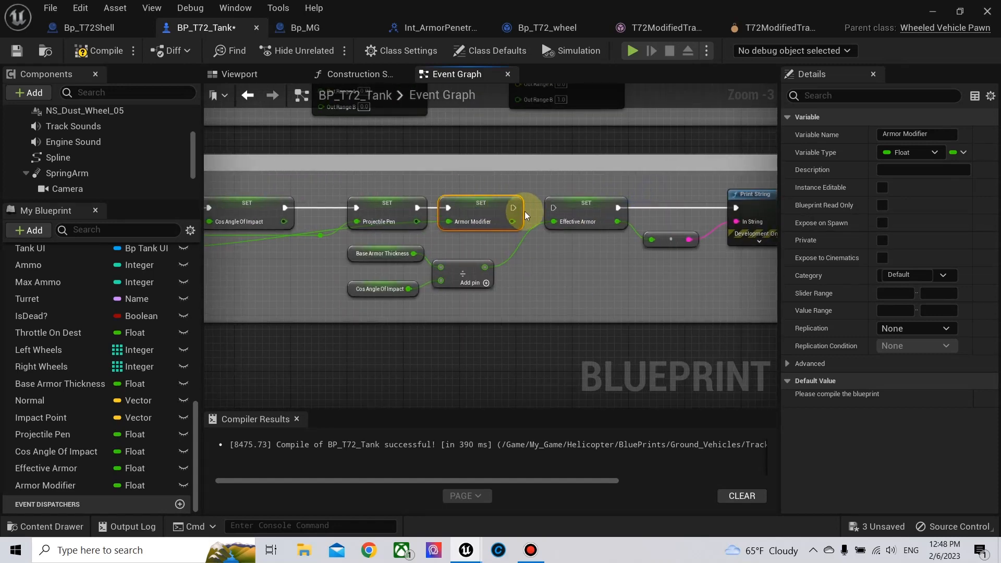
pyautogui.moveTo(511, 209); pyautogui.dragTo(552, 209)
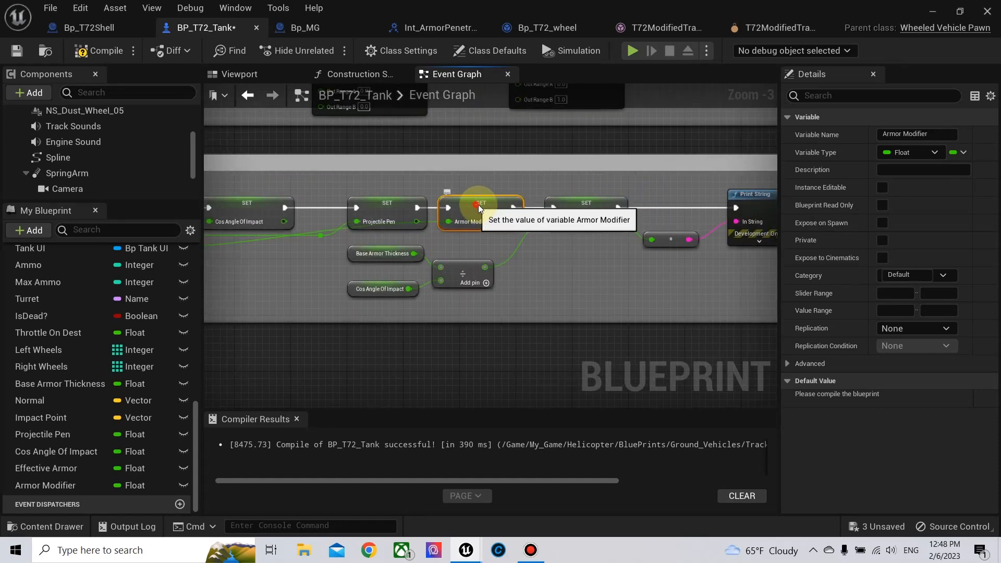
pyautogui.moveTo(459, 215); pyautogui.dragTo(465, 215)
# Add a reroute node to the Armor Modifier wire, straighten the wire beneath the others, and compile the tank blueprint
pyautogui.click(274, 237)
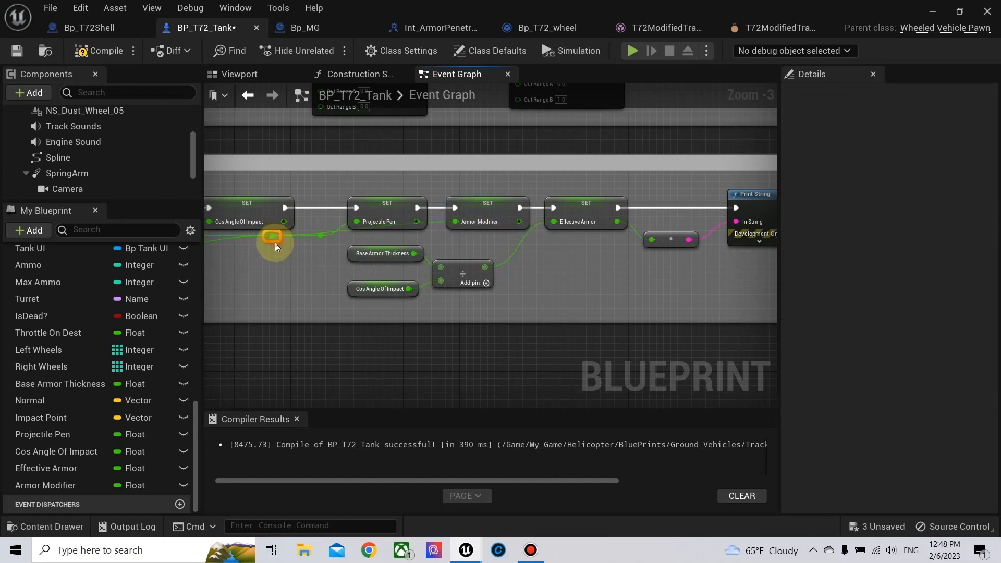
pyautogui.moveTo(271, 240); pyautogui.dragTo(352, 242, button='right')
pyautogui.moveTo(353, 242); pyautogui.dragTo(380, 256)
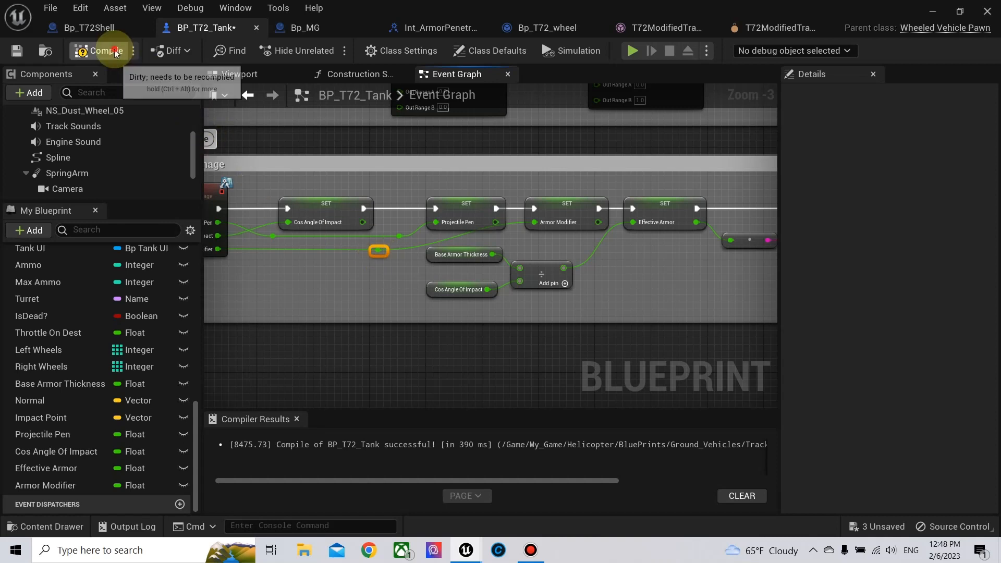
pyautogui.click(100, 50)
# Move the Set Effective Armor, string conversion and Print String nodes farther away from the Set Armor Modifier node
pyautogui.moveTo(648, 271); pyautogui.dragTo(449, 262, button='right')
pyautogui.click(457, 201)
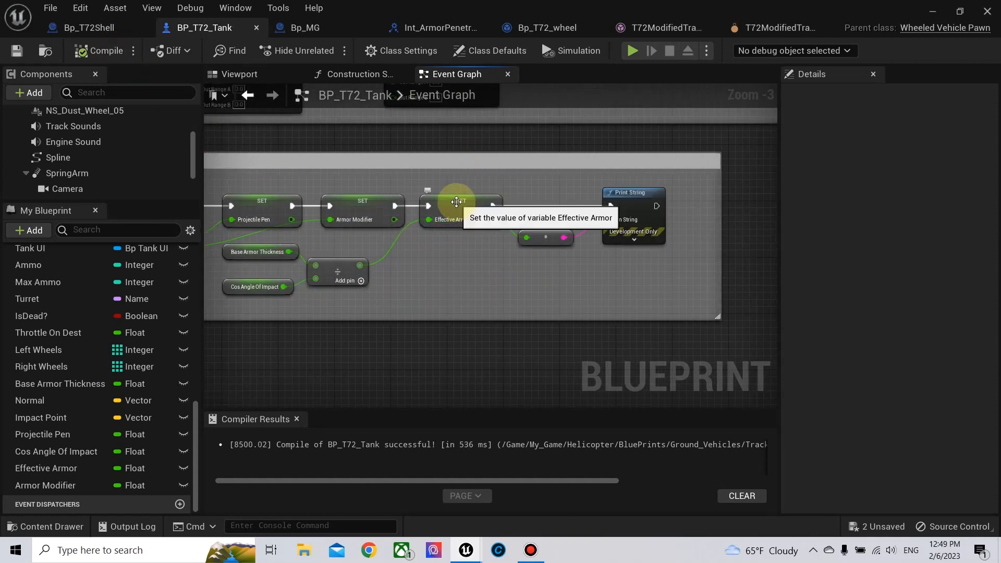
pyautogui.moveTo(464, 276); pyautogui.dragTo(434, 270, button='right')
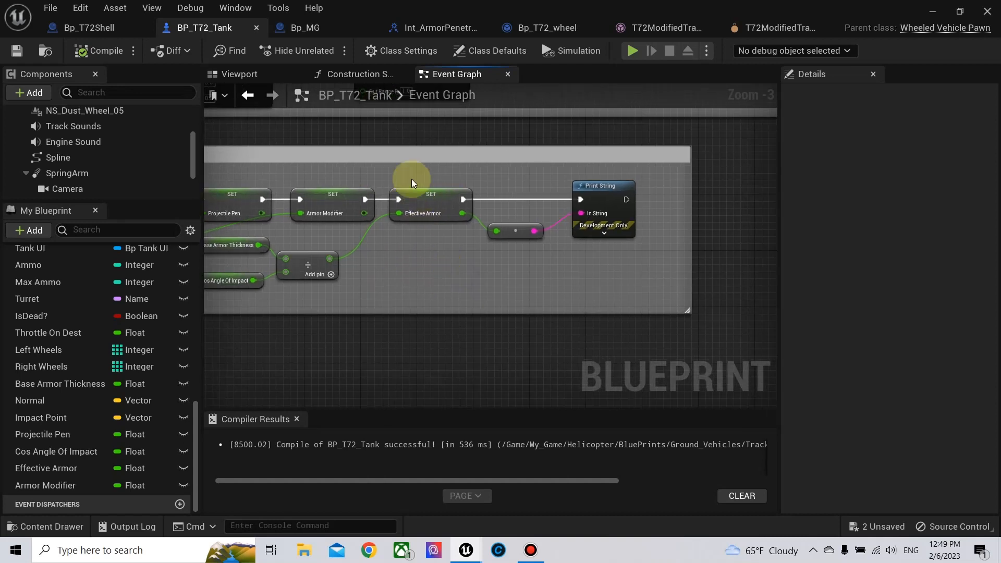
pyautogui.moveTo(411, 179); pyautogui.dragTo(601, 237)
pyautogui.moveTo(424, 198); pyautogui.dragTo(485, 194)
pyautogui.click(578, 245)
pyautogui.moveTo(669, 194); pyautogui.dragTo(655, 194)
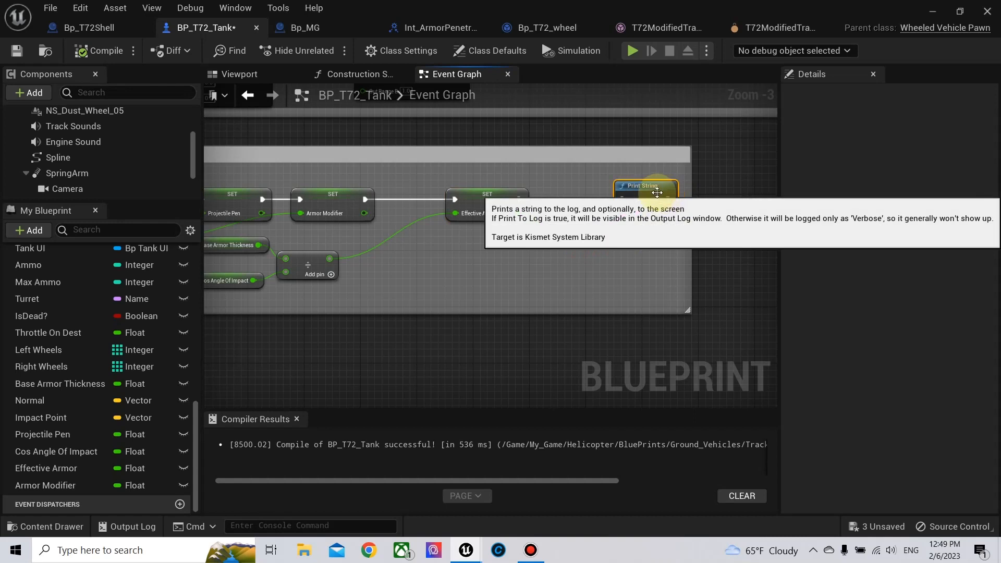
pyautogui.moveTo(575, 234); pyautogui.dragTo(570, 233)
pyautogui.moveTo(468, 249); pyautogui.dragTo(555, 227, button='right')
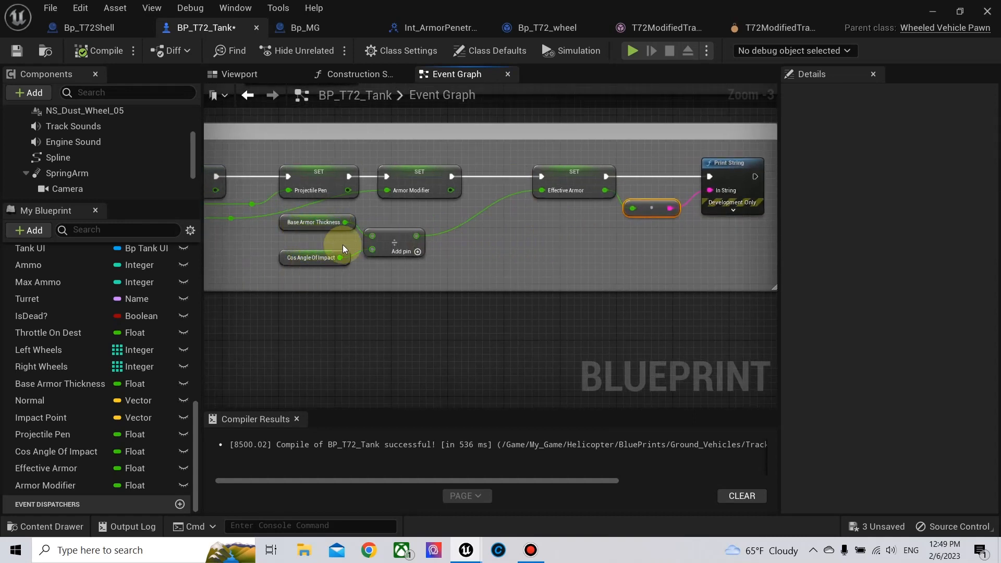
# Move the Armor Modifier wire's reroute node to just beside the Base Armor Thickness node, below Set Armor Modifier
pyautogui.moveTo(479, 241); pyautogui.dragTo(541, 224, button='right')
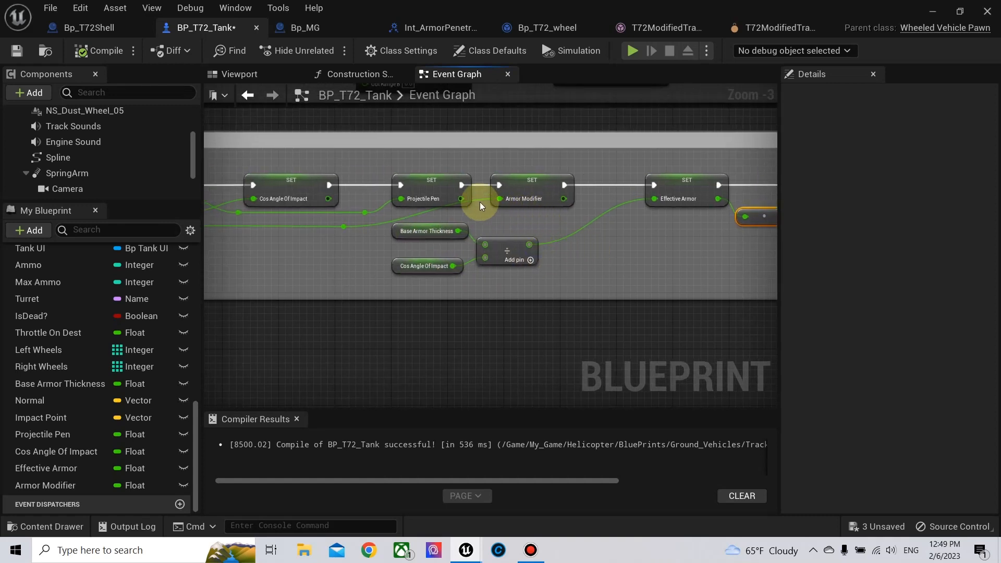
pyautogui.moveTo(341, 231); pyautogui.dragTo(401, 234)
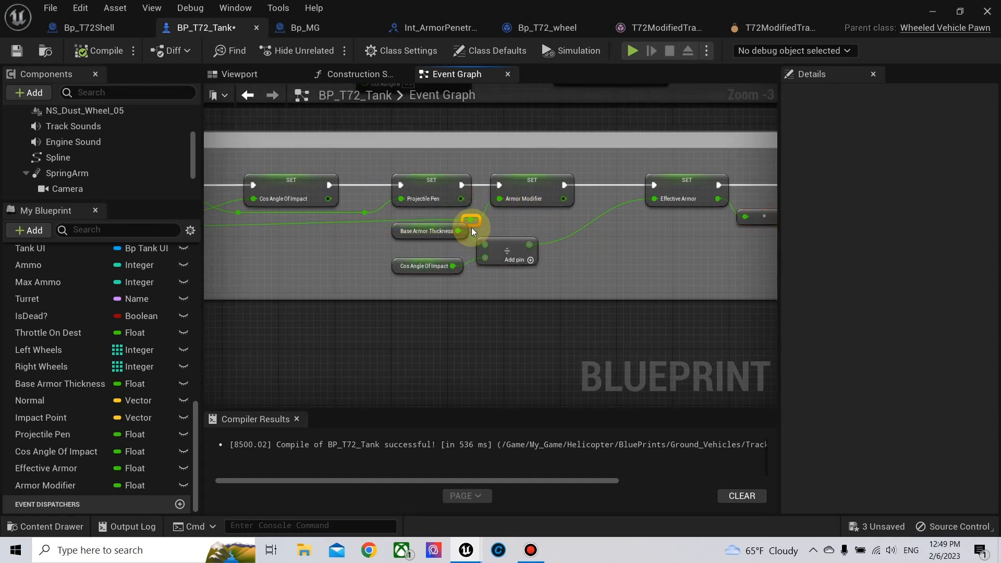
pyautogui.moveTo(471, 227); pyautogui.dragTo(479, 234)
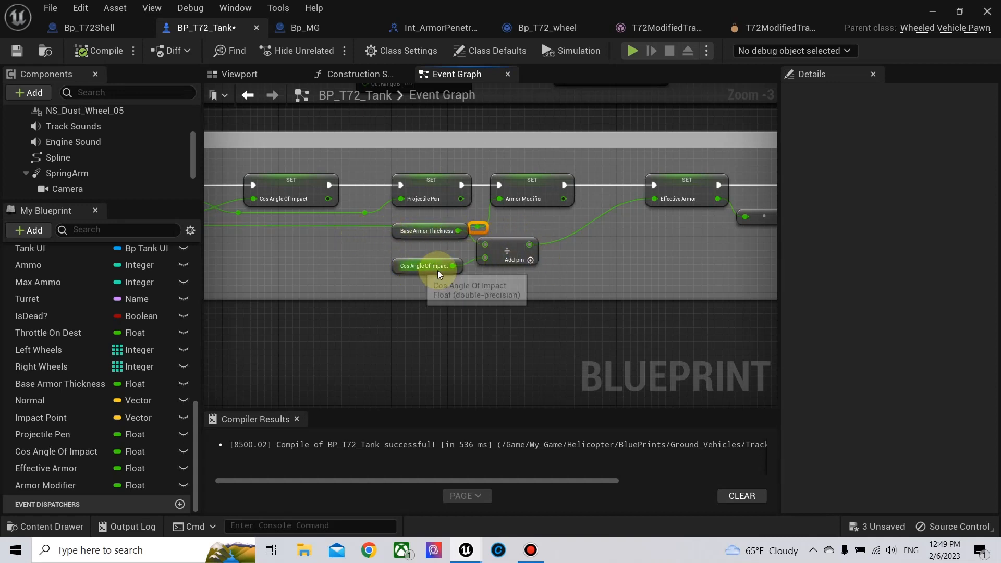
# Move the Set Effective Armor node back close to Set Armor Modifier, leaving room before the string conversion node
pyautogui.moveTo(592, 251); pyautogui.dragTo(497, 258, button='right')
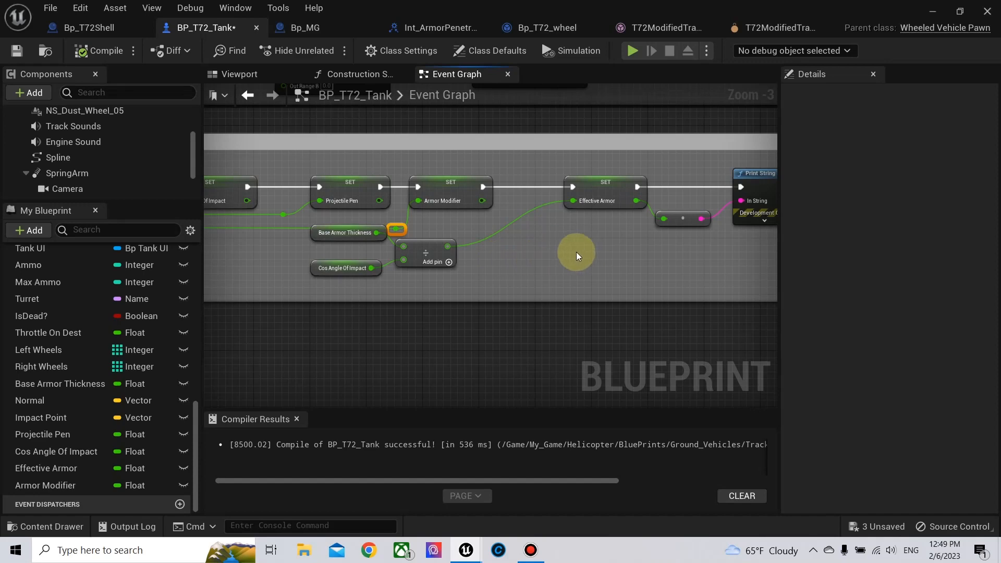
pyautogui.moveTo(586, 172); pyautogui.dragTo(476, 174, button='right')
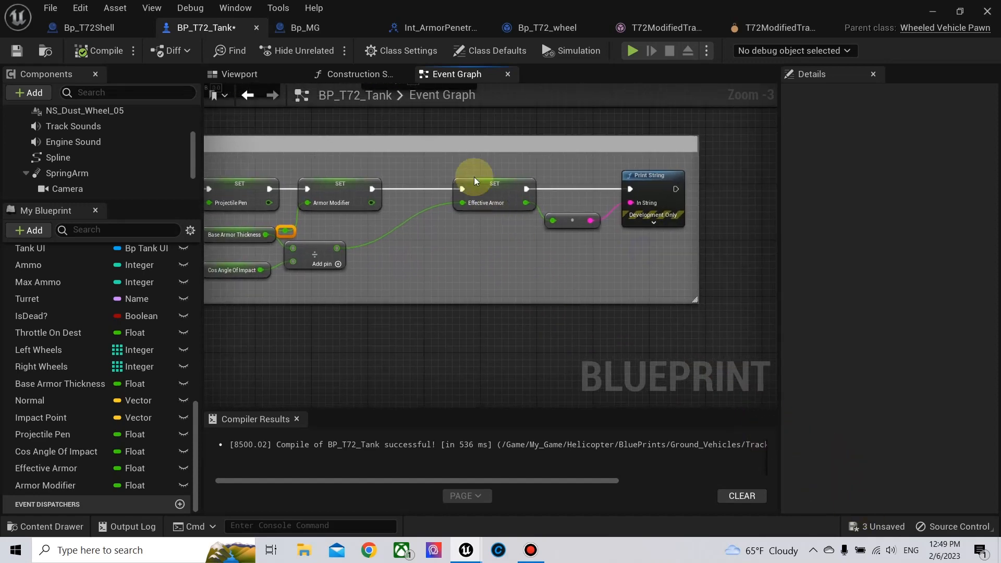
pyautogui.moveTo(495, 191); pyautogui.dragTo(446, 192)
pyautogui.moveTo(496, 227); pyautogui.dragTo(445, 225, button='right')
# Add a Multiply node that multiplies the Effective Armor output by the Armor Modifier variable
pyautogui.moveTo(430, 201); pyautogui.dragTo(458, 249)
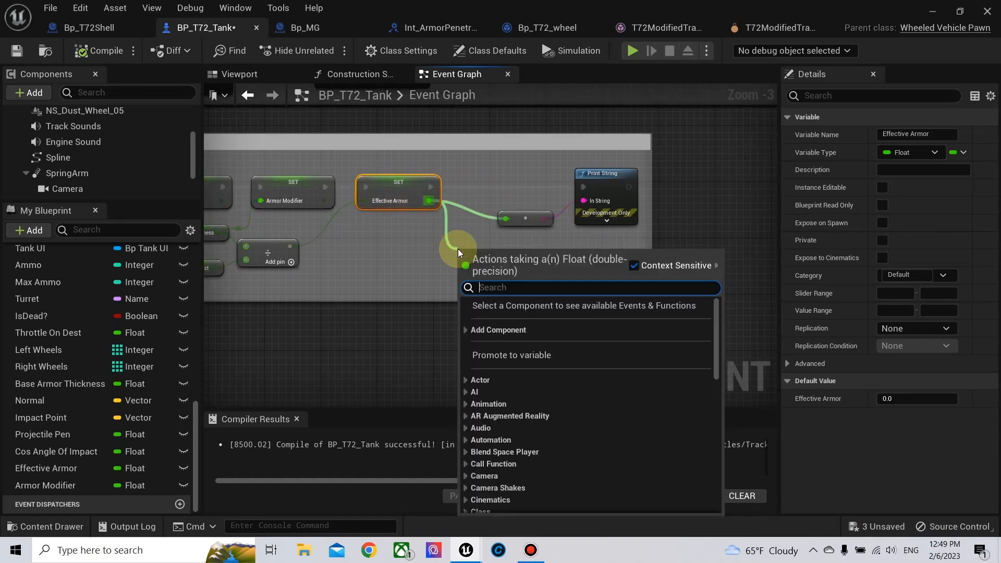
pyautogui.write('*')
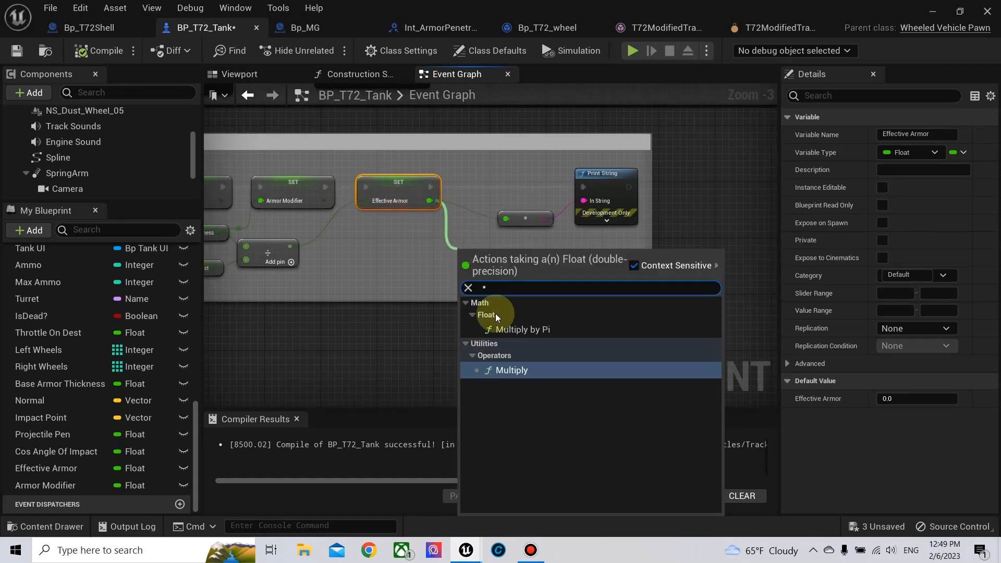
pyautogui.click(528, 371)
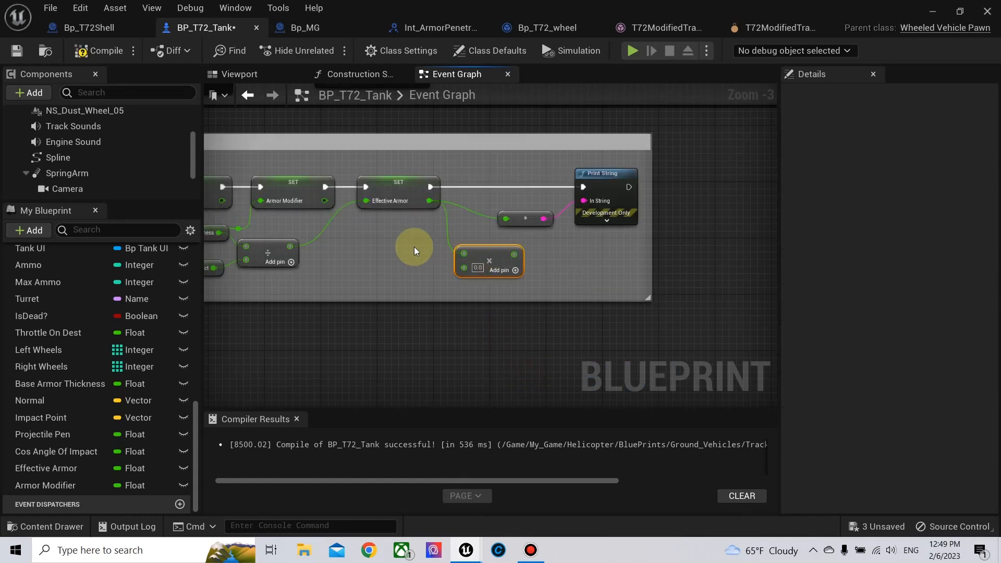
pyautogui.moveTo(397, 248); pyautogui.dragTo(473, 250, button='right')
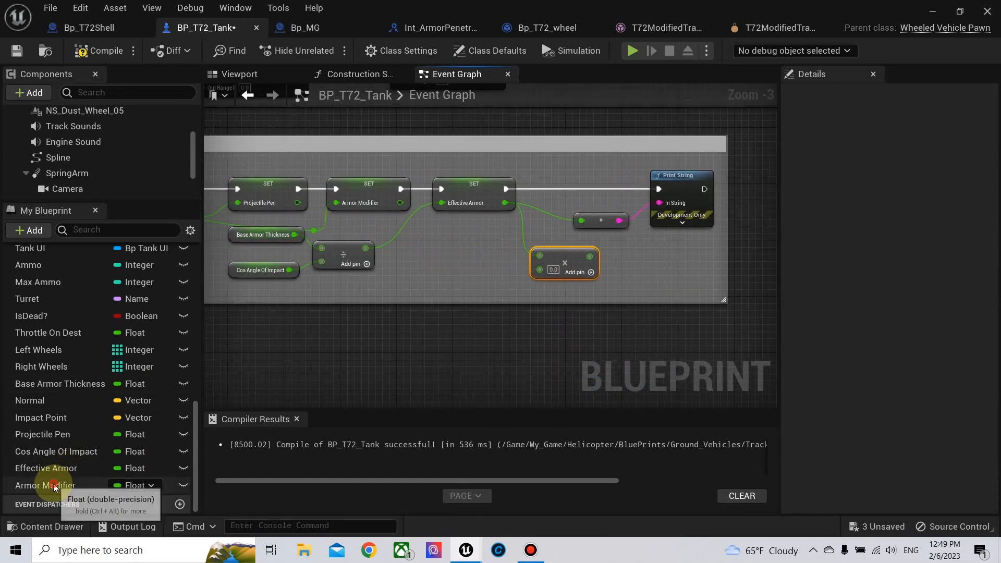
pyautogui.moveTo(45, 485); pyautogui.dragTo(537, 270)
# Connect the Multiply result to the Print String's conversion node in place of Effective Armor and compile the blueprint
pyautogui.moveTo(618, 253); pyautogui.dragTo(529, 281, button='right')
pyautogui.click(512, 250)
pyautogui.moveTo(493, 284); pyautogui.dragTo(492, 249)
pyautogui.click(106, 51)
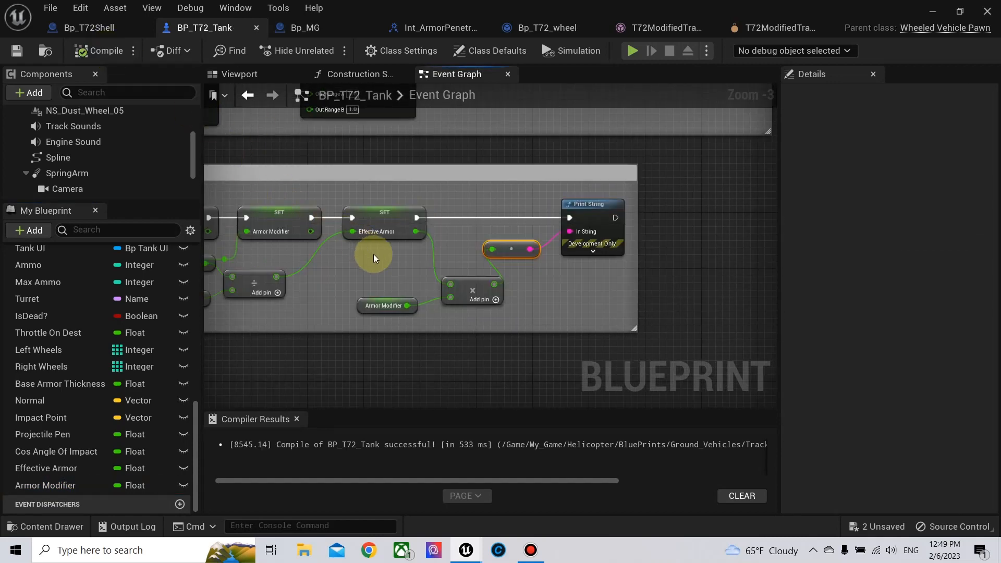
# Play the level and fire a shell at the other tank to test the printed effective armor
pyautogui.moveTo(361, 256); pyautogui.dragTo(504, 259, button='right')
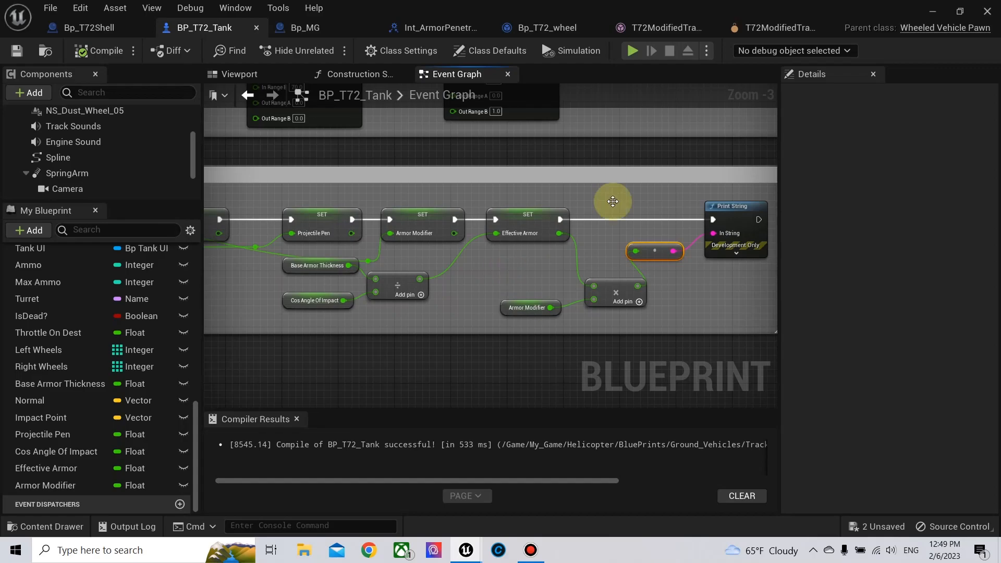
pyautogui.click(934, 13)
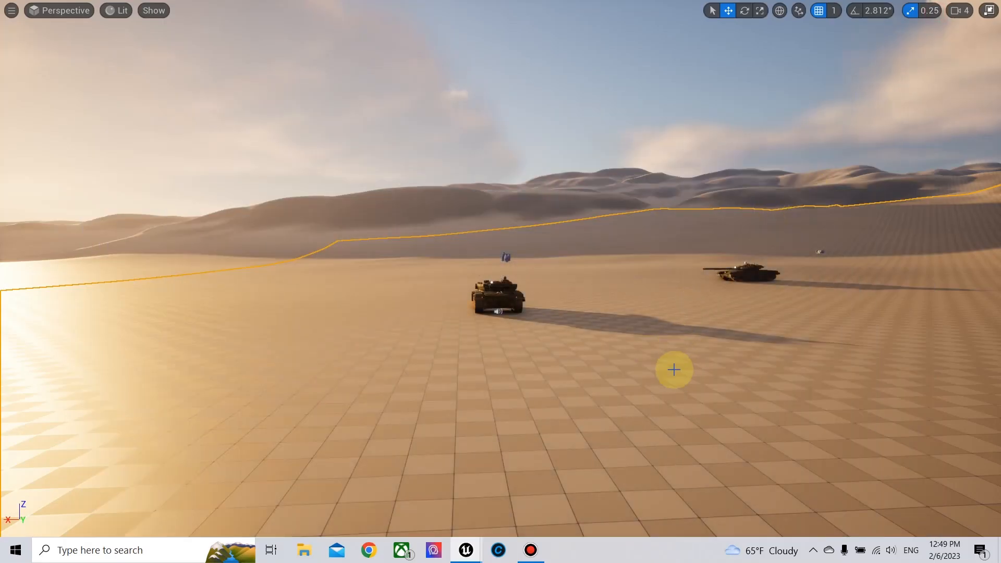
pyautogui.hotkey('alt', 'p')
pyautogui.click(673, 370)
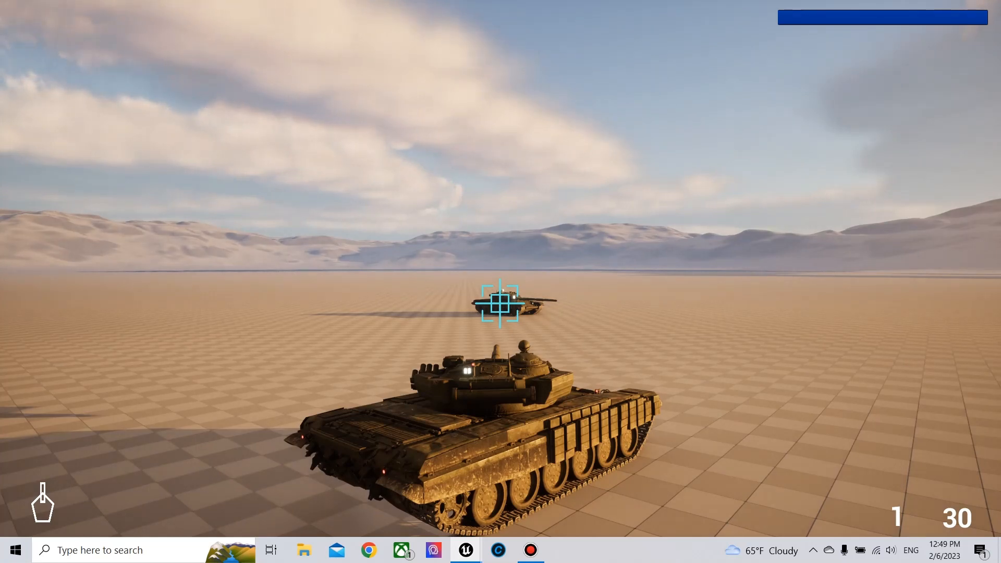
pyautogui.click(500, 303)
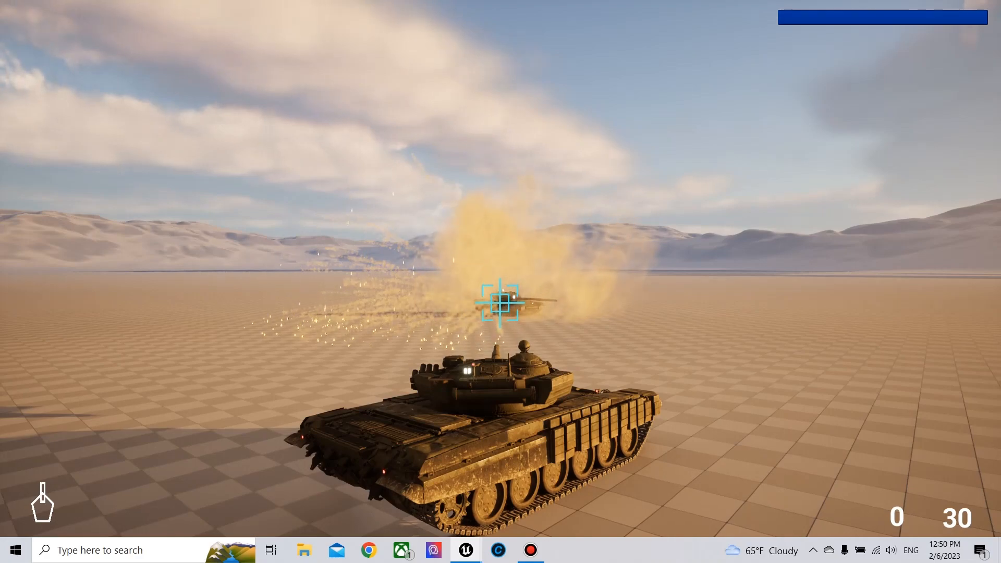
# Drive around the other tank and fire a shell at it from a different angle
pyautogui.press('a')
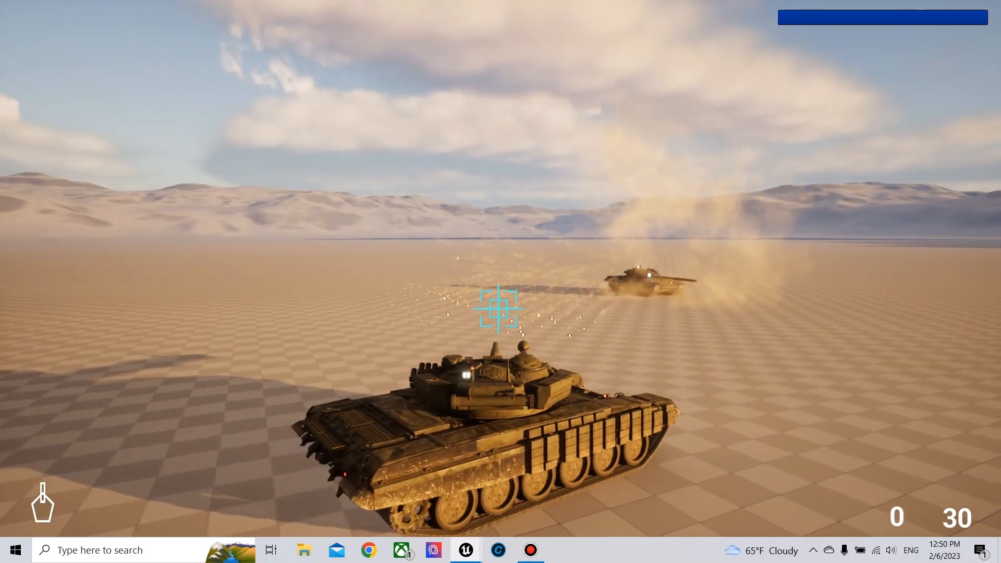
pyautogui.press('w')
pyautogui.press('a')
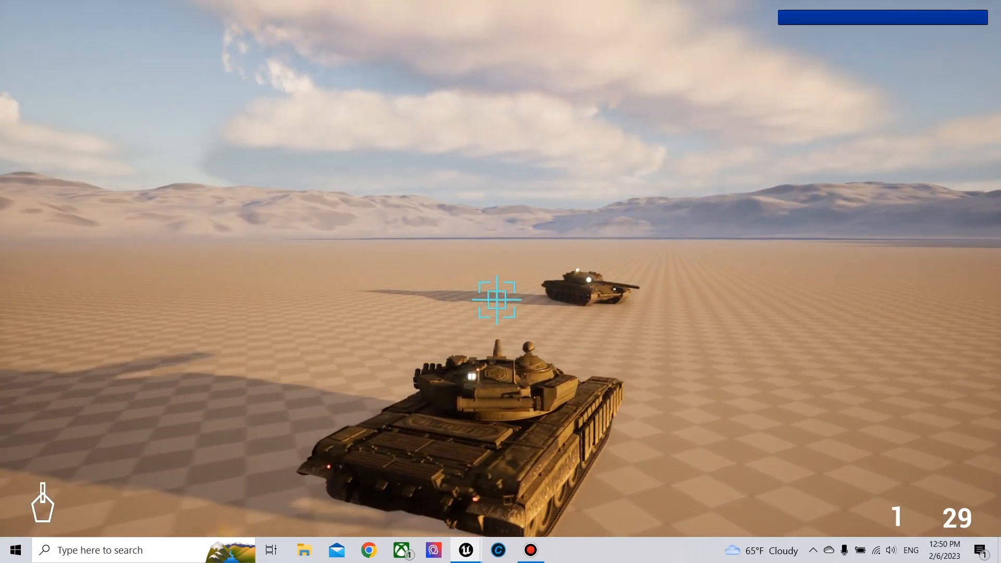
pyautogui.press('w')
pyautogui.press('a')
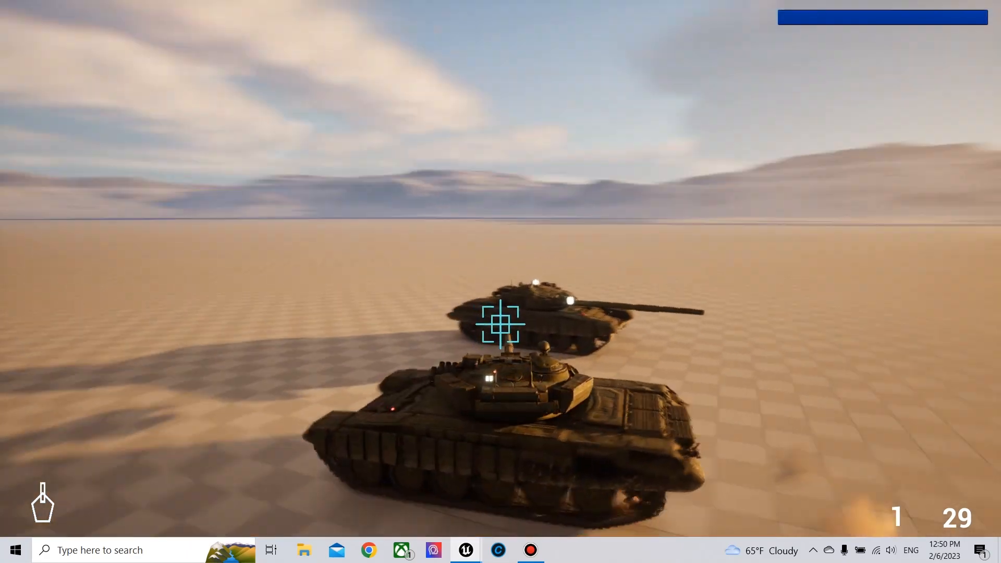
pyautogui.press('d')
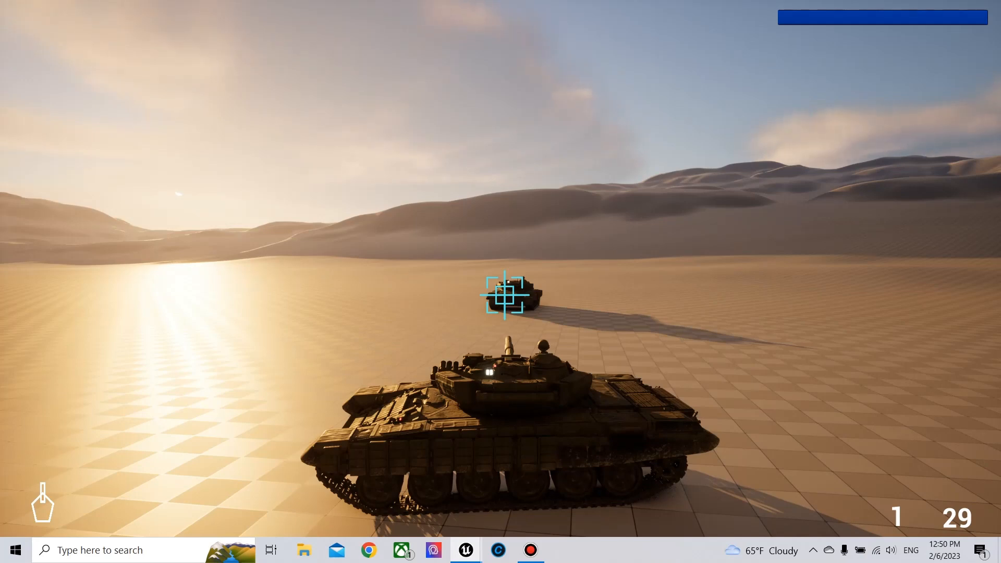
pyautogui.click(504, 295)
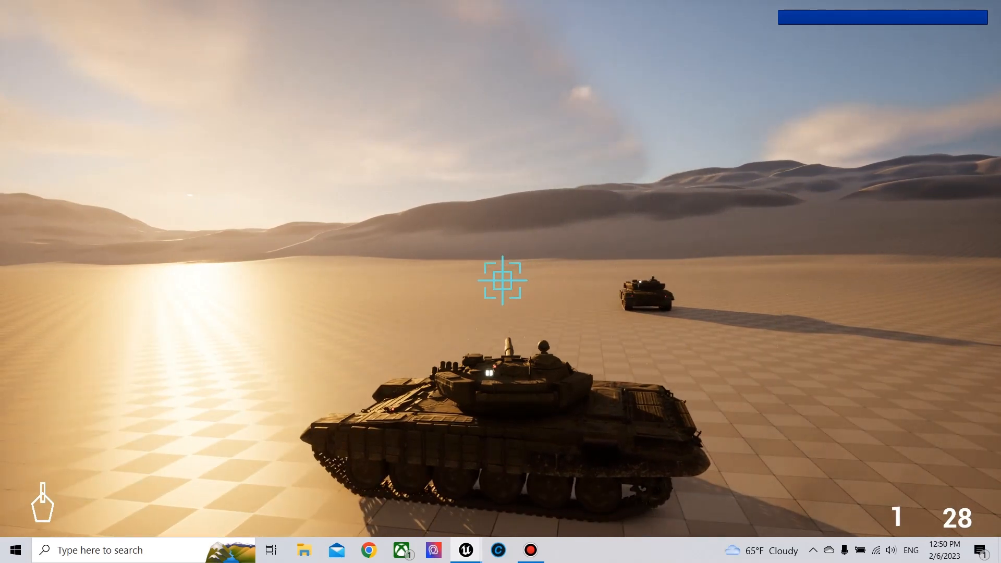
# Circle the target tank to another side, fire two more shells to test the printed effective armor, and stop playing
pyautogui.press('d')
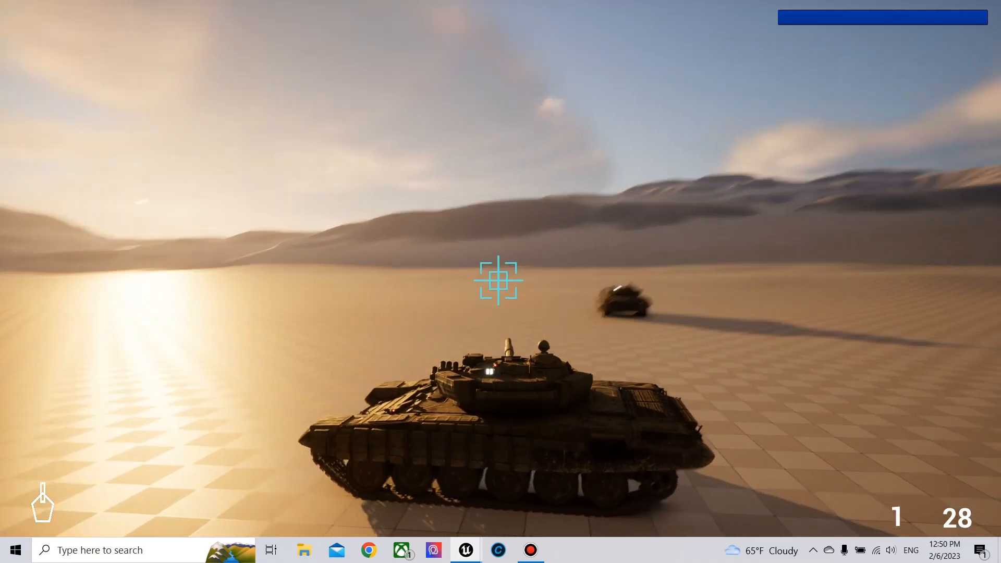
pyautogui.press('d')
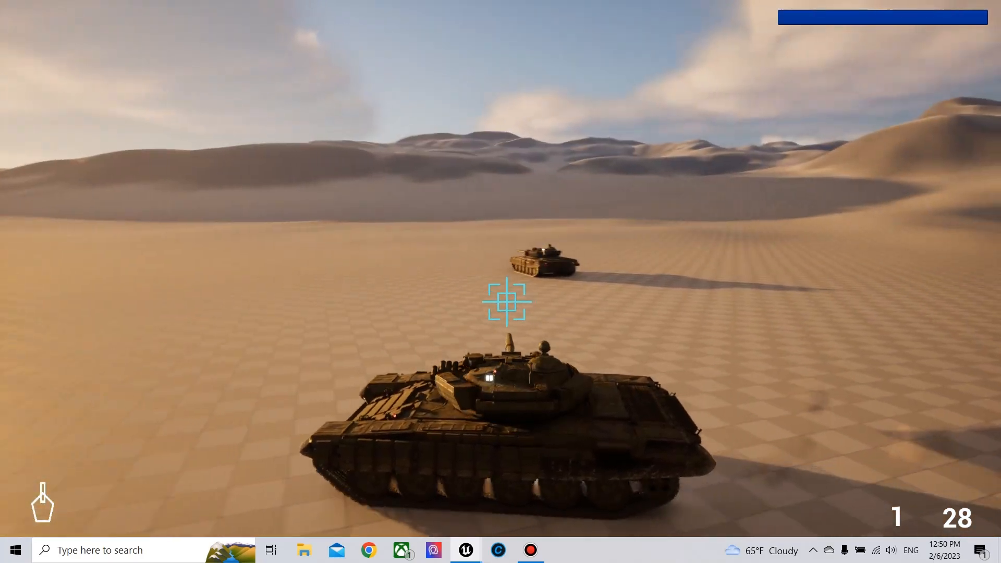
pyautogui.press('d')
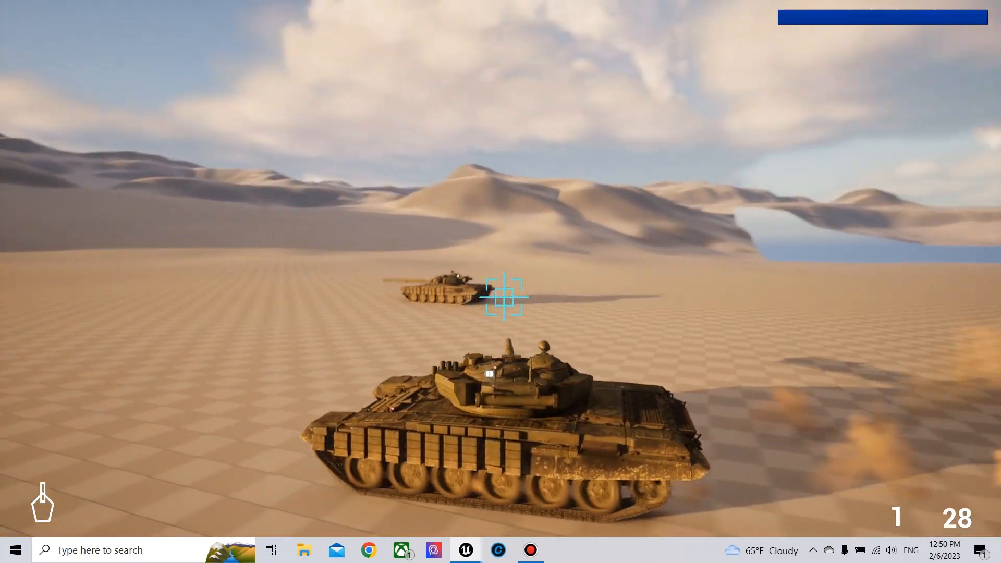
pyautogui.press('d')
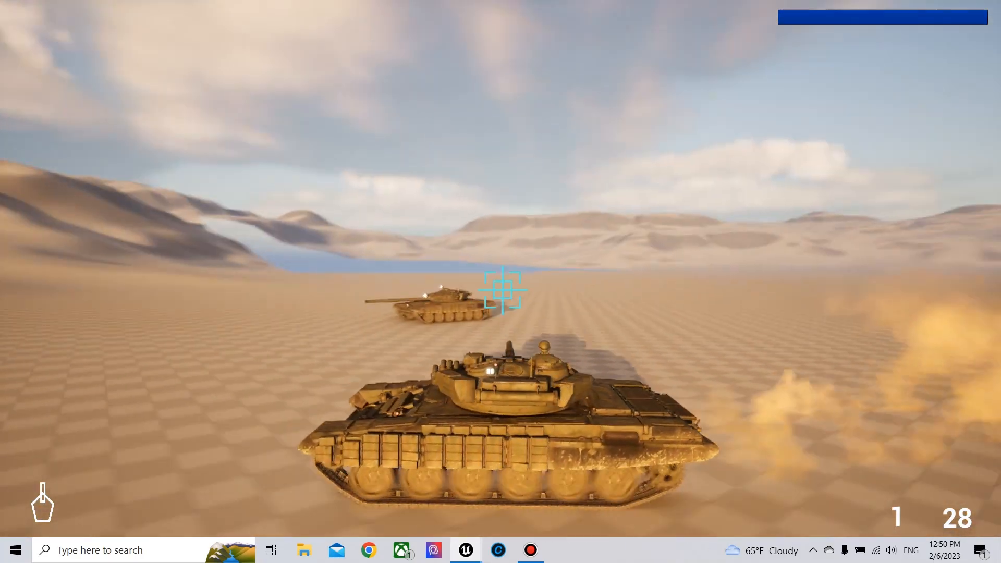
pyautogui.press('w')
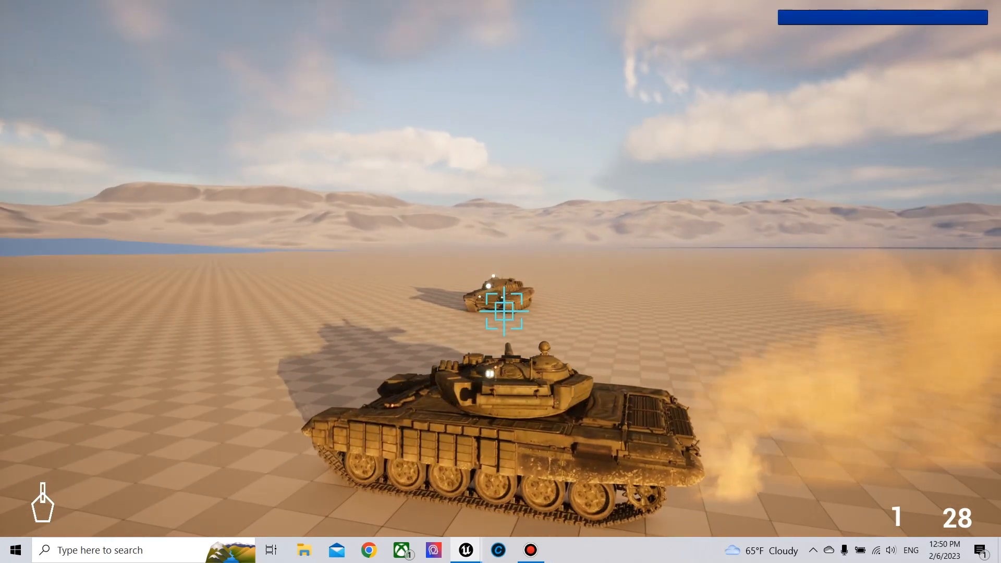
pyautogui.click(504, 313)
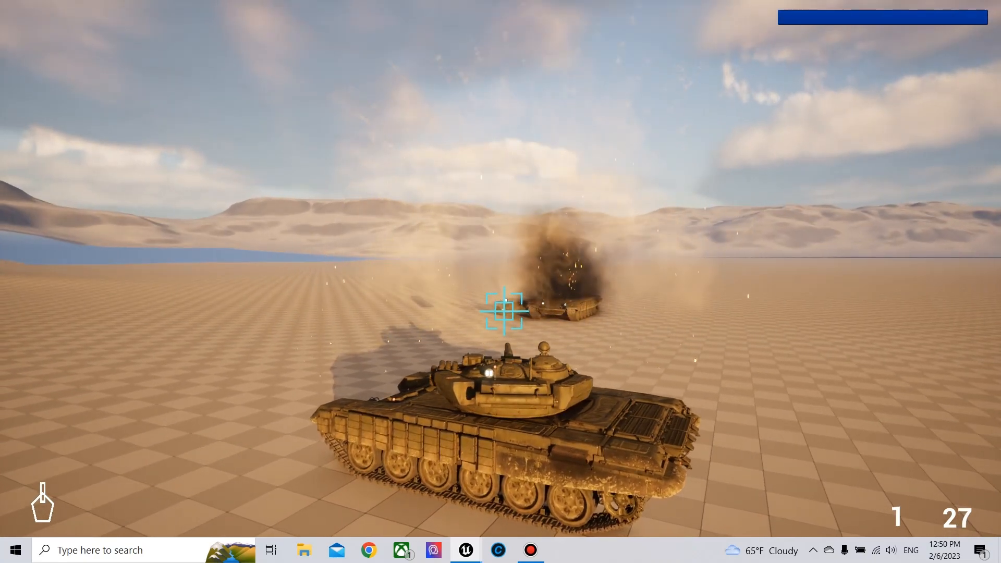
pyautogui.click(504, 307)
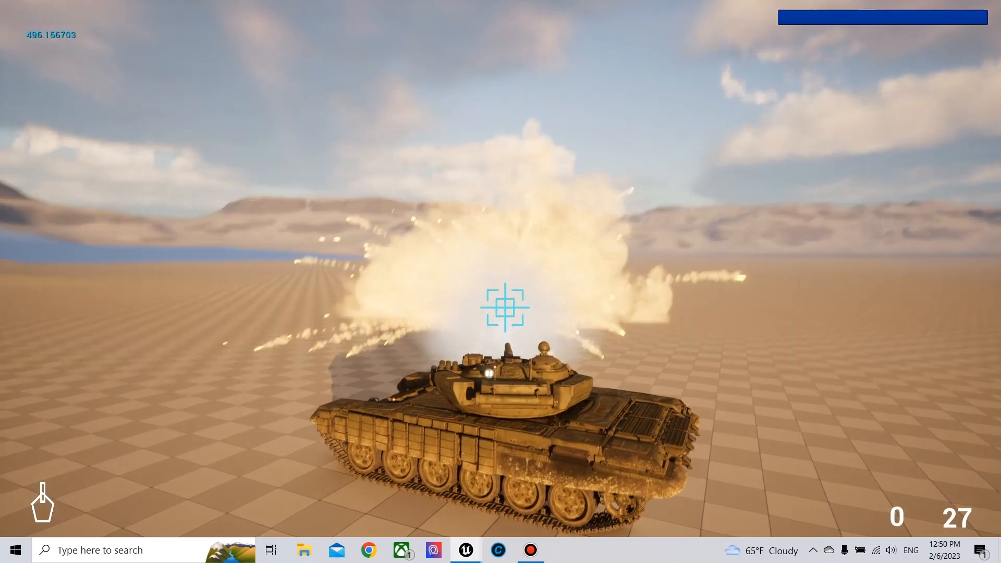
pyautogui.press('Escape')
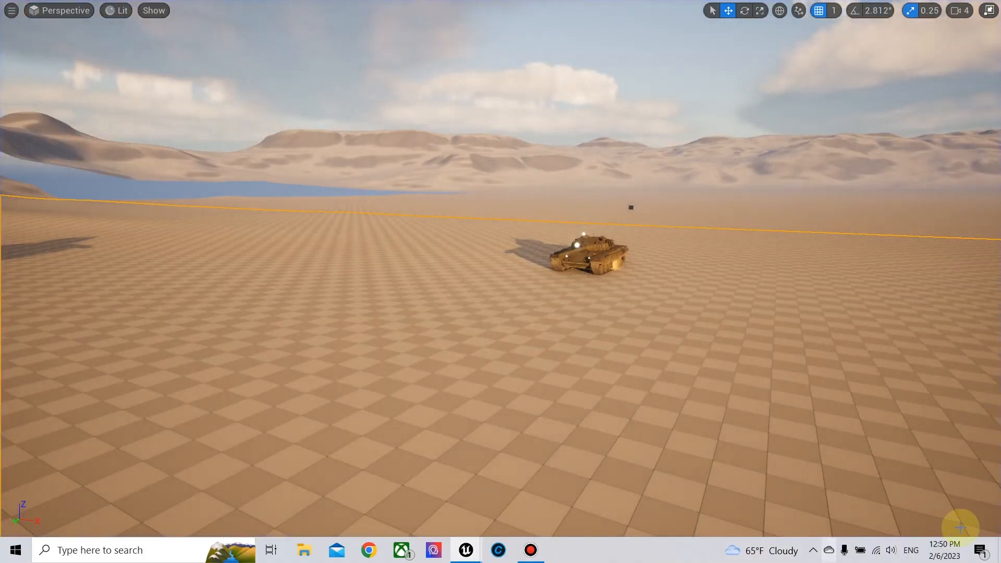
# Return to the BP_T72_Tank event graph and widen the Armor Penetration and damage comment box beyond the Print String node
pyautogui.moveTo(469, 549)
pyautogui.click(531, 510)
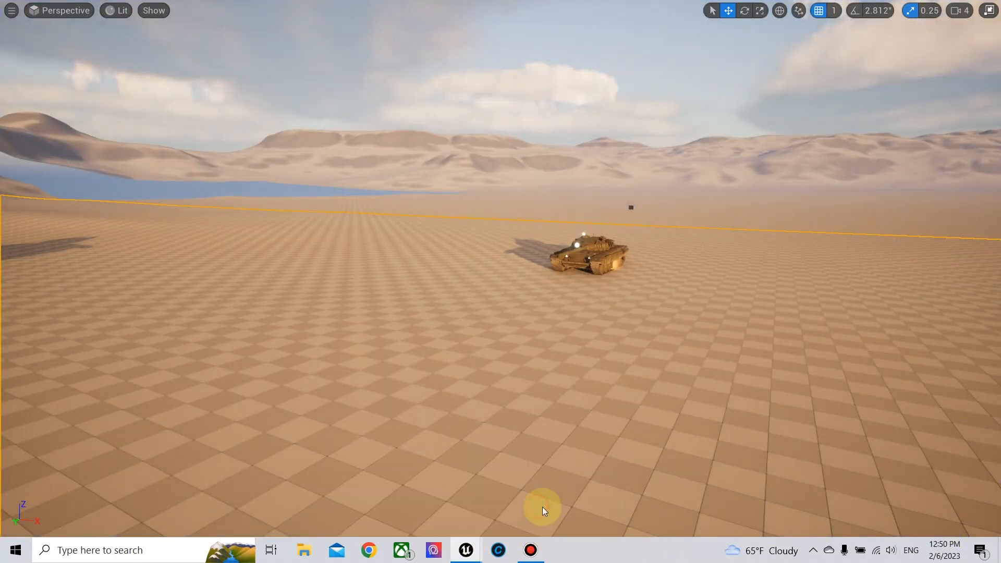
pyautogui.scroll(-2, 525, 333)
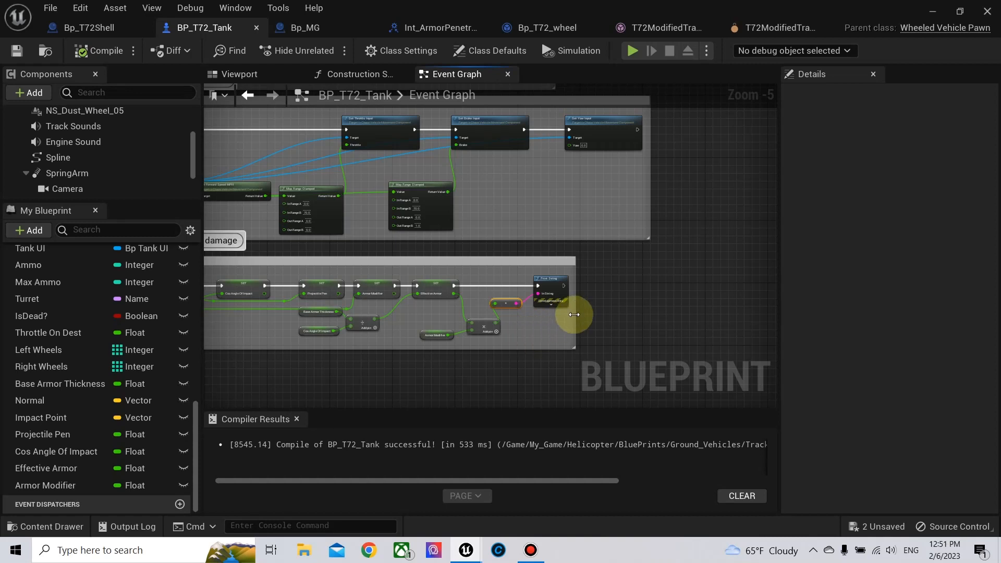
pyautogui.moveTo(588, 315); pyautogui.dragTo(670, 312)
pyautogui.moveTo(577, 314); pyautogui.dragTo(704, 194, button='right')
pyautogui.scroll(2, 600, 306)
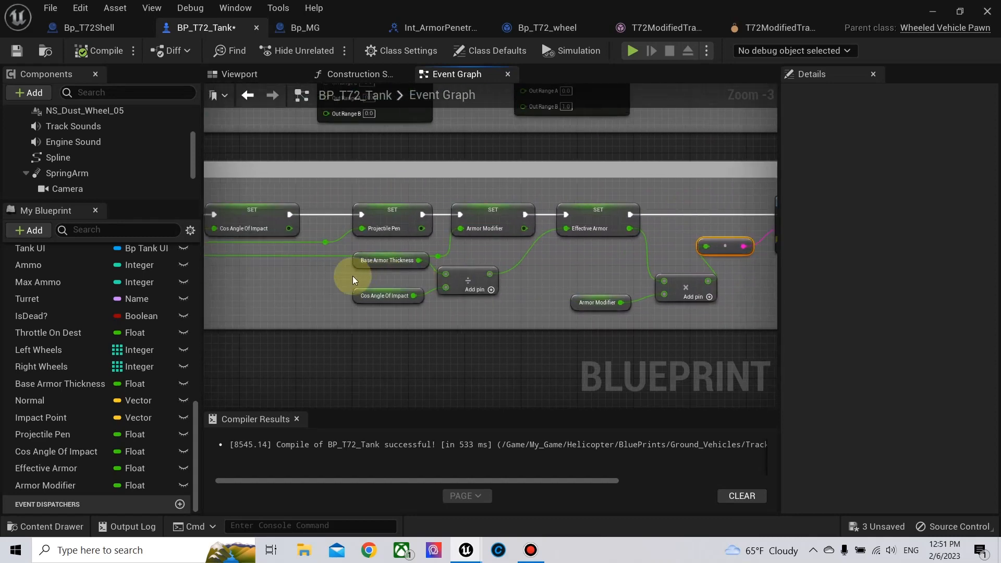
pyautogui.moveTo(296, 282); pyautogui.dragTo(342, 286, button='right')
pyautogui.moveTo(707, 278); pyautogui.dragTo(497, 278, button='right')
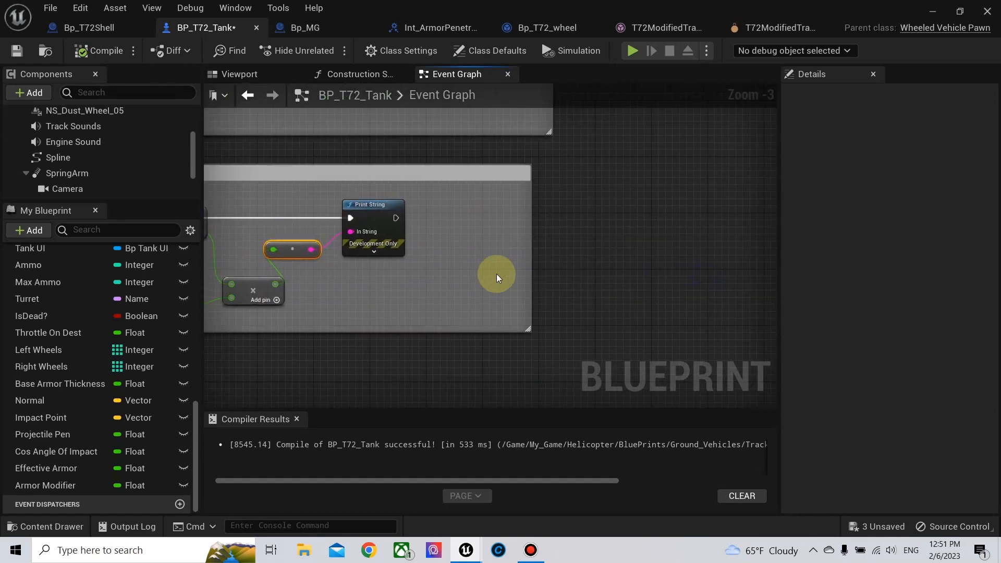
pyautogui.moveTo(533, 268); pyautogui.dragTo(666, 268)
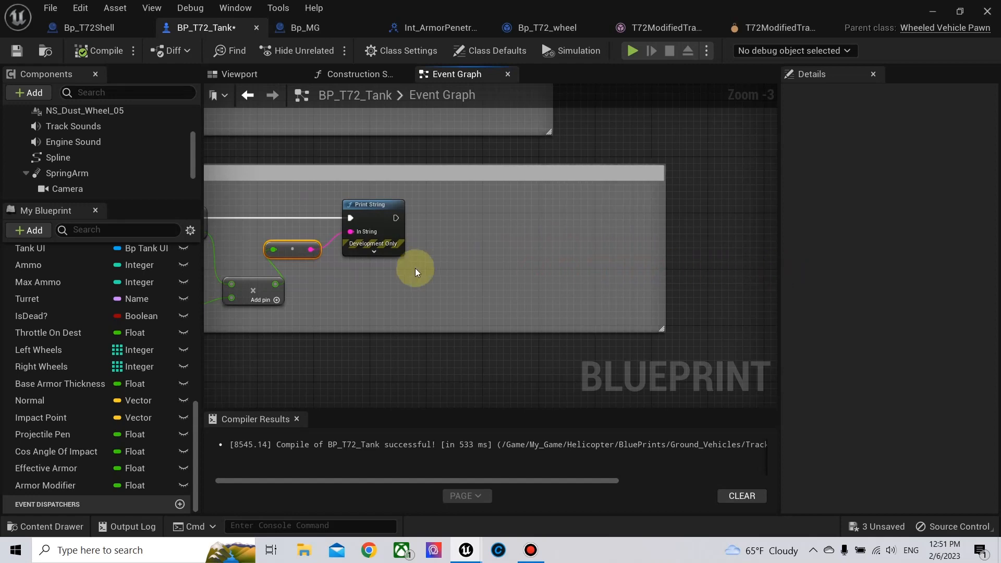
# Delete the Print String node together with its string conversion node
pyautogui.moveTo(416, 268); pyautogui.dragTo(572, 255, button='right')
pyautogui.click(514, 238)
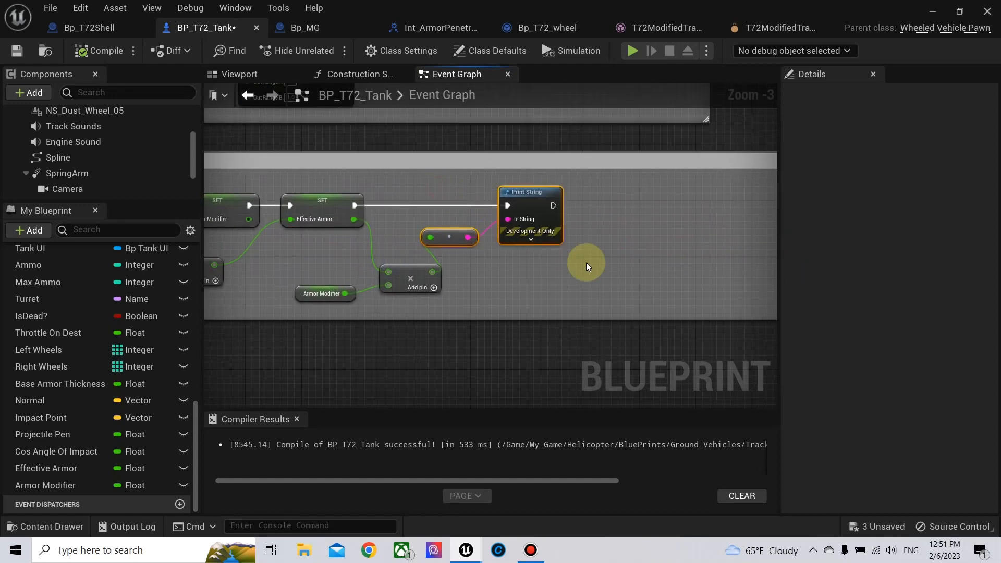
pyautogui.press('Delete')
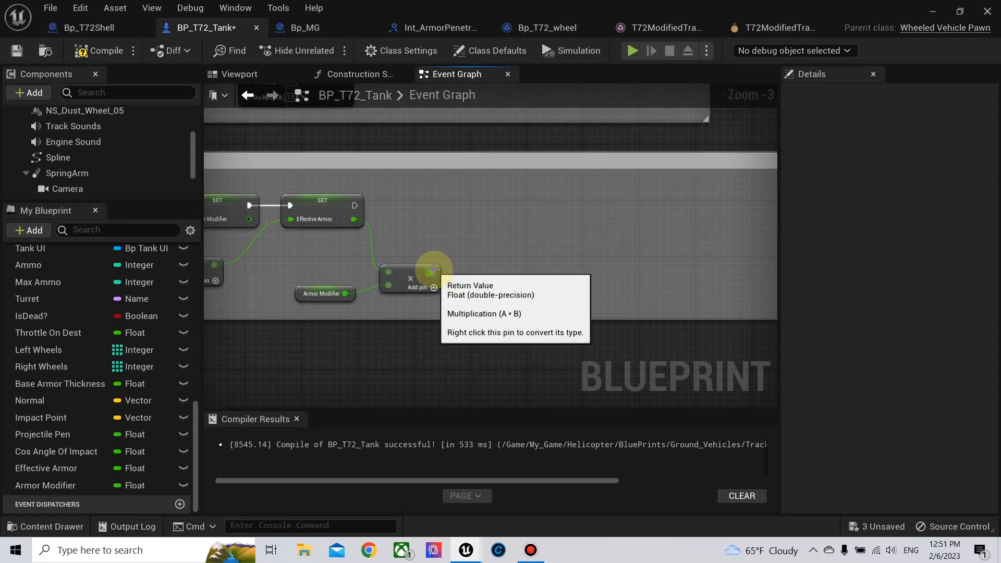
pyautogui.moveTo(432, 271); pyautogui.dragTo(506, 254)
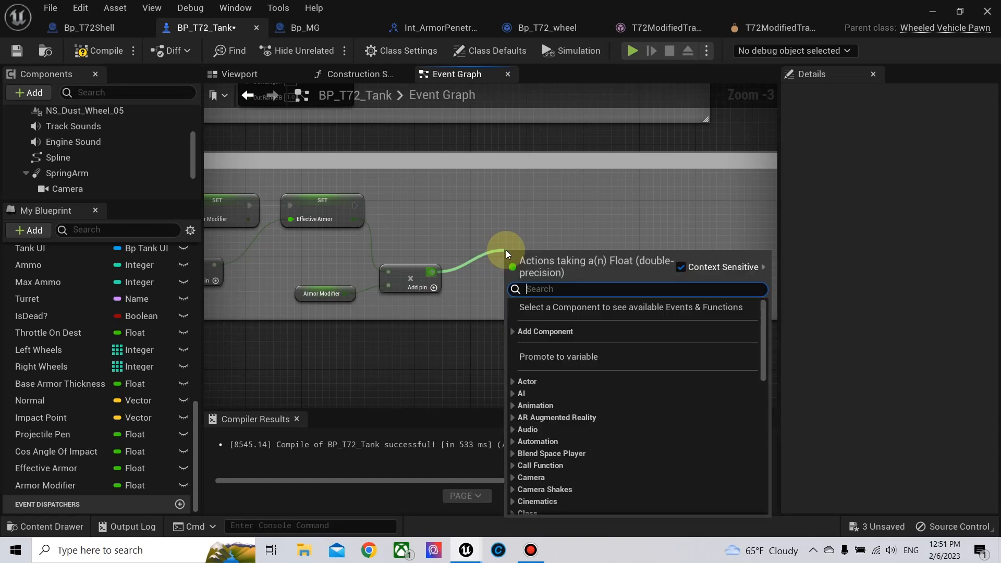
pyautogui.write('>')
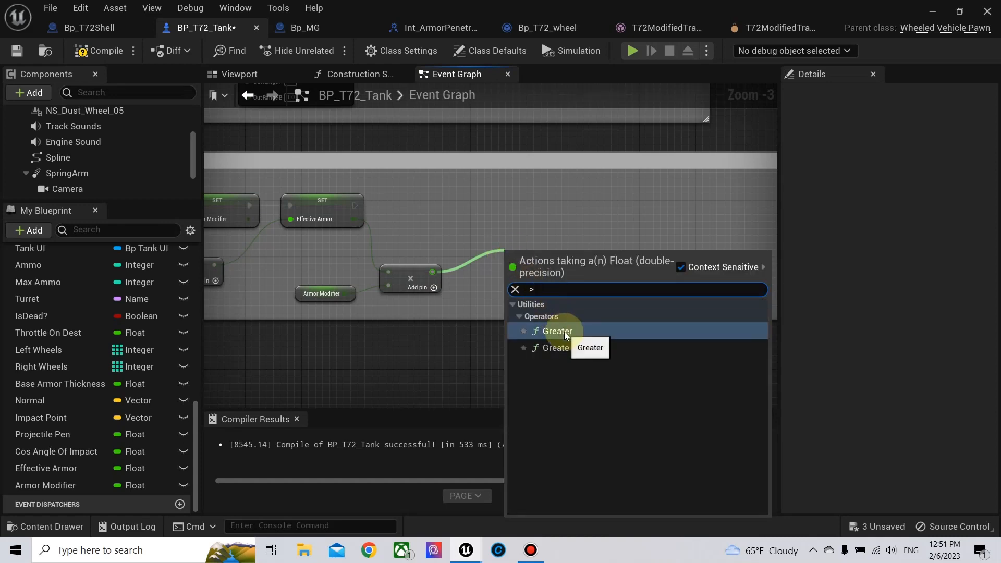
pyautogui.click(456, 328)
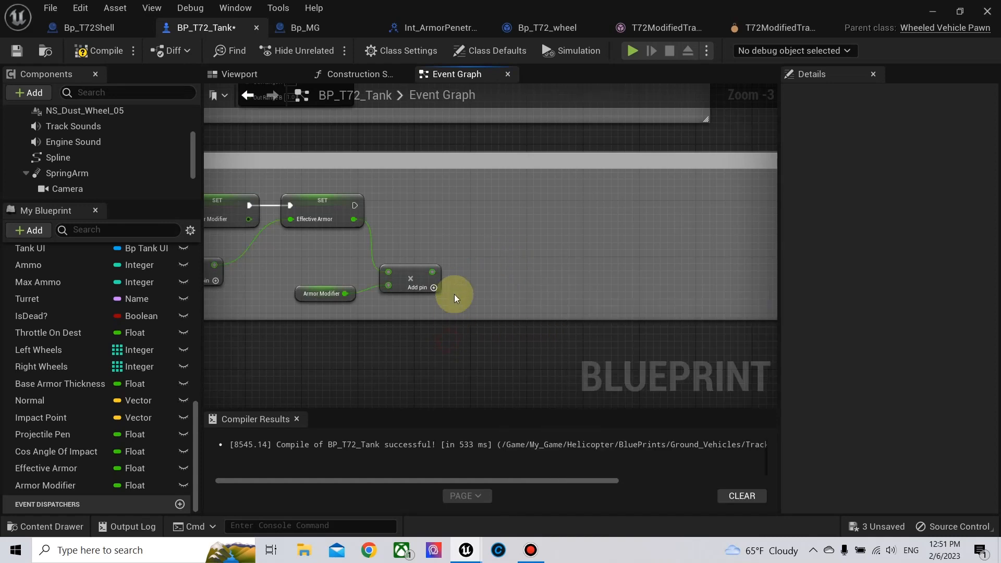
# Add a <= node comparing the Multiply result with the Projectile Pen variable, and move Multiply level with it
pyautogui.moveTo(435, 271); pyautogui.dragTo(551, 252)
pyautogui.write('<')
pyautogui.click(567, 362)
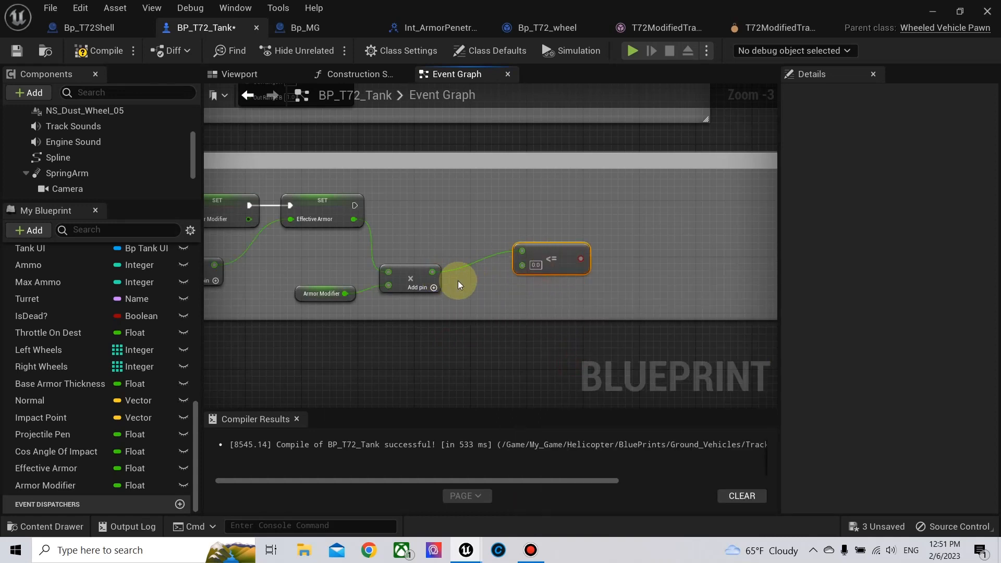
pyautogui.moveTo(458, 283); pyautogui.dragTo(554, 262, button='right')
pyautogui.moveTo(507, 255); pyautogui.dragTo(525, 231)
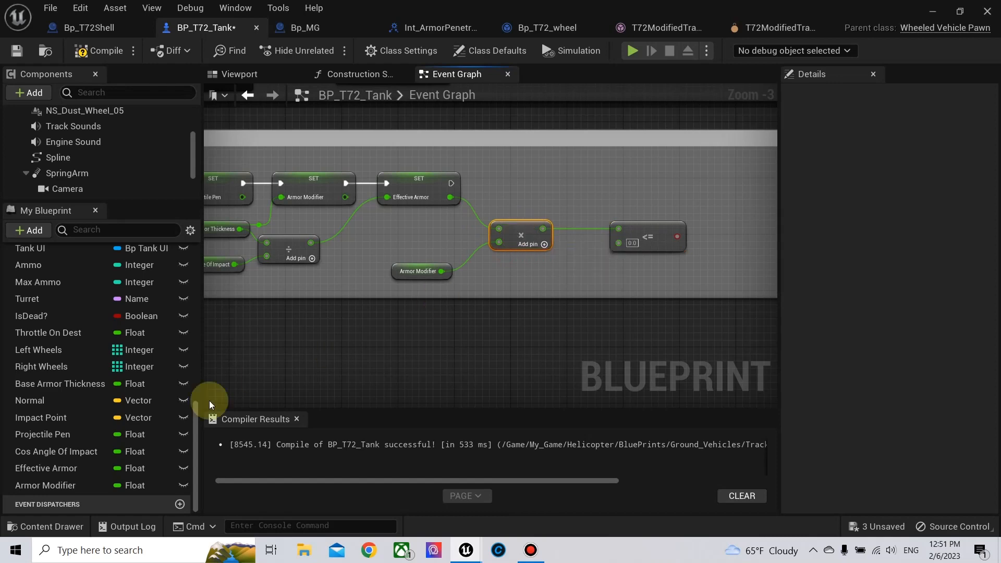
pyautogui.moveTo(52, 434); pyautogui.dragTo(619, 243)
pyautogui.click(542, 292)
# Add a Branch conditioned on the <= result, run it from Set Effective Armor, and compile the blueprint
pyautogui.moveTo(641, 229); pyautogui.dragTo(473, 262, button='right')
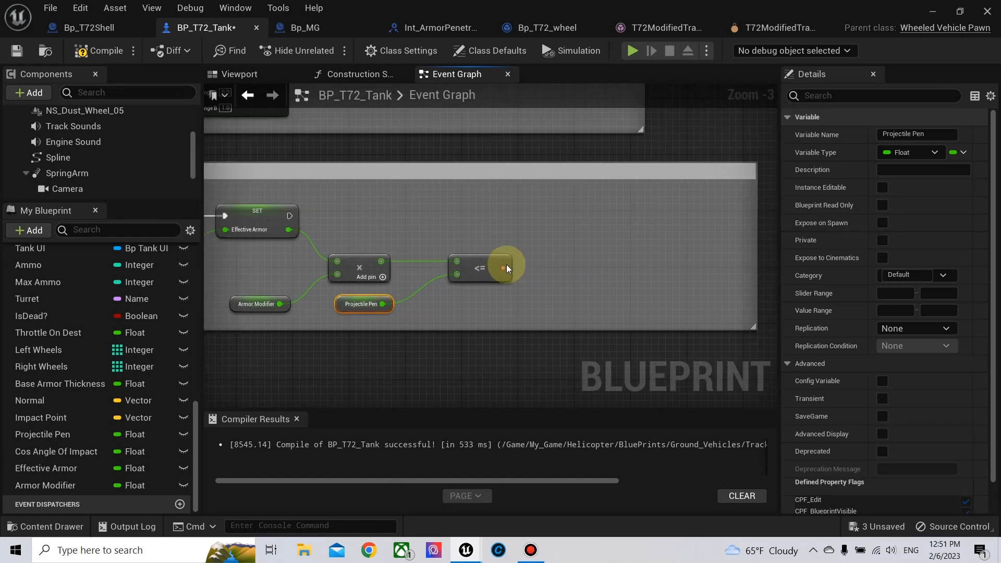
pyautogui.moveTo(503, 267); pyautogui.dragTo(561, 228)
pyautogui.write('bran')
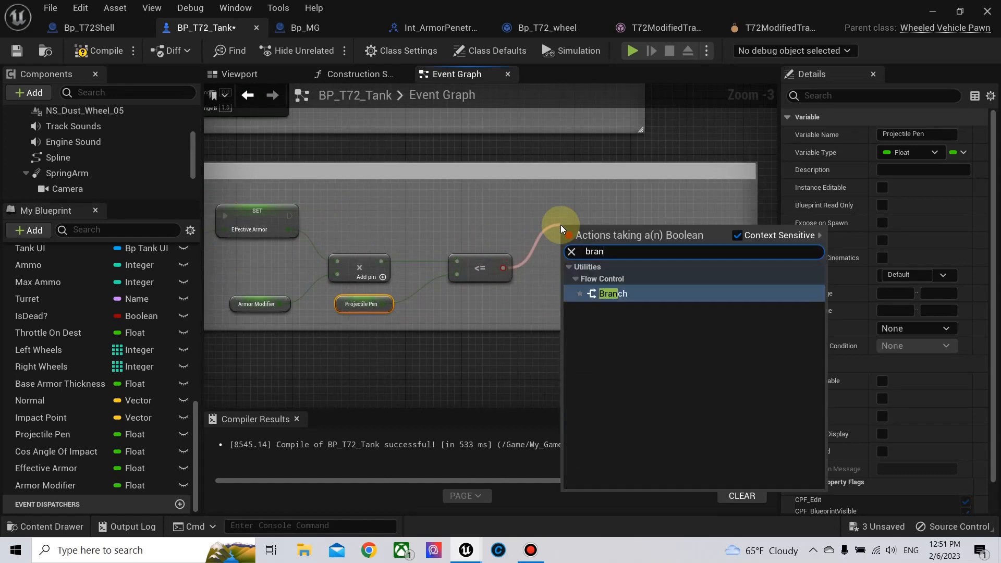
pyautogui.click(607, 293)
pyautogui.moveTo(290, 215); pyautogui.dragTo(591, 216)
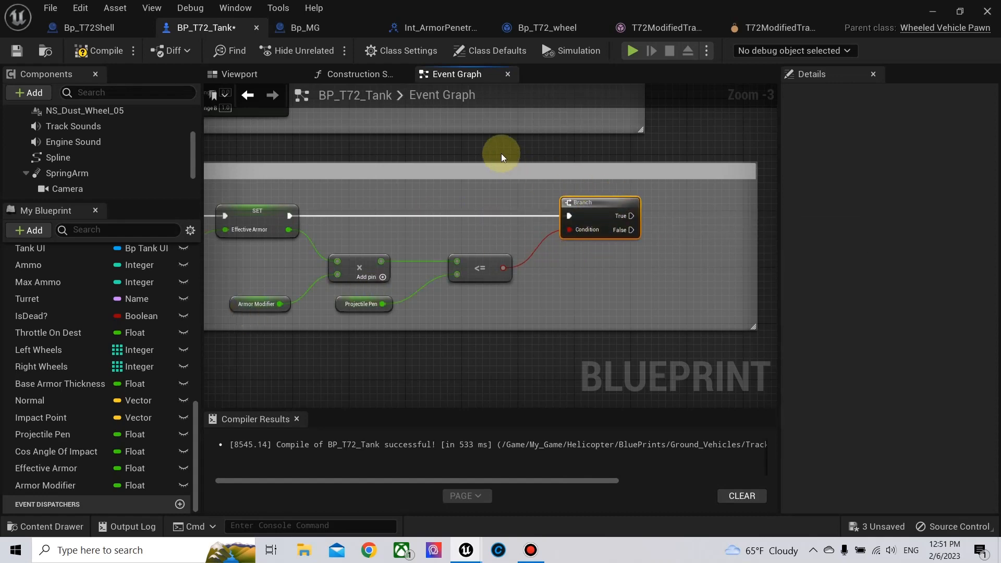
pyautogui.moveTo(501, 157); pyautogui.dragTo(626, 230, button='right')
pyautogui.scroll(-5, 626, 229)
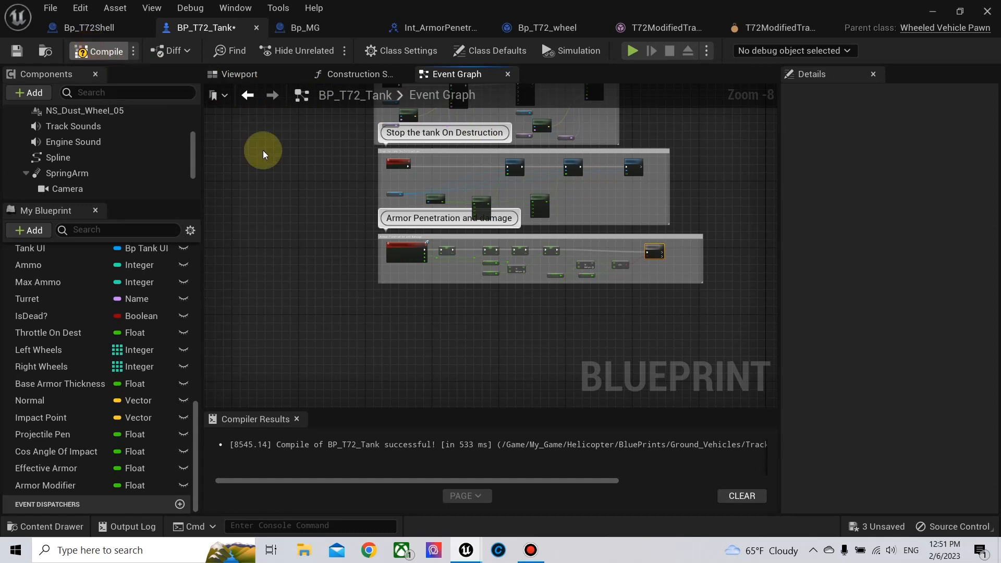
pyautogui.press('F7')
# Disconnect Event RadialDamage's execution from its Branch in the Damage and Health section and compile the blueprint
pyautogui.scroll(4, 437, 217)
pyautogui.moveTo(428, 168); pyautogui.dragTo(362, 286, button='right')
pyautogui.scroll(-1, 365, 286)
pyautogui.moveTo(448, 199); pyautogui.dragTo(545, 331, button='right')
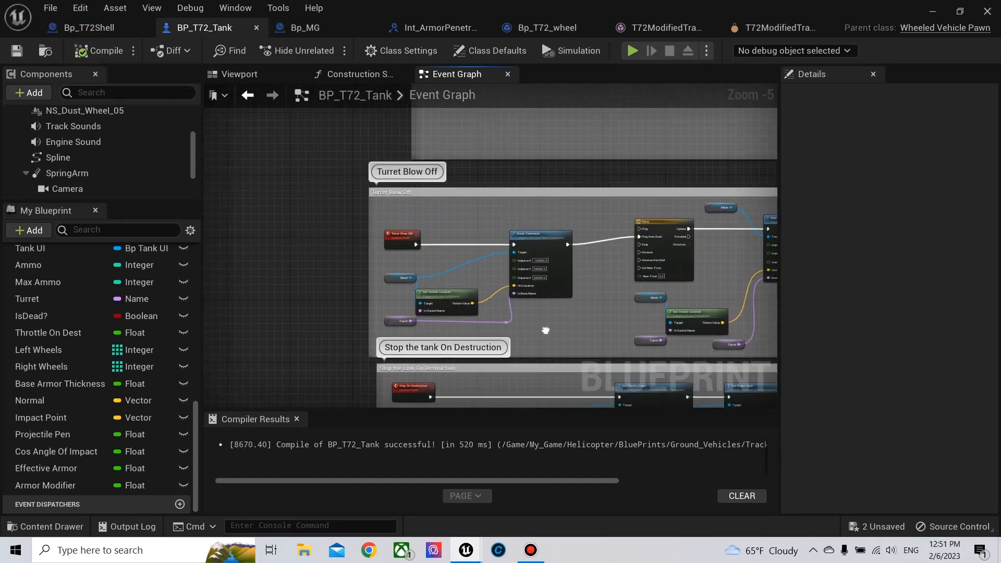
pyautogui.scroll(-4, 438, 239)
pyautogui.moveTo(452, 109)
pyautogui.mouseDown(button='right')
pyautogui.moveTo(447, 257)
pyautogui.moveTo(411, 373)
pyautogui.moveTo(329, 312)
pyautogui.mouseUp(button='right')
pyautogui.scroll(1, 486, 245)
pyautogui.scroll(4, 329, 312)
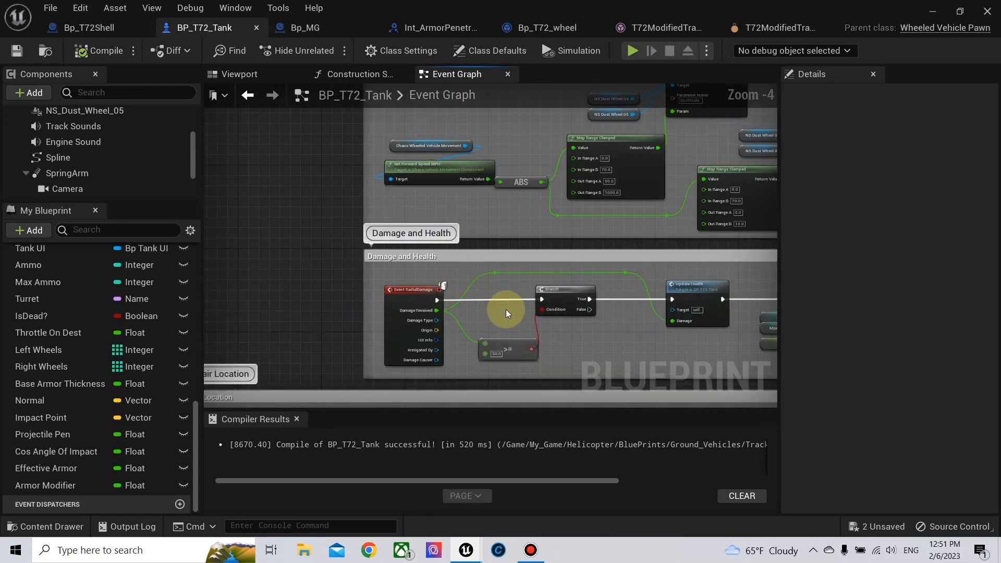
pyautogui.moveTo(509, 312)
pyautogui.mouseDown(button='right')
pyautogui.moveTo(360, 311)
pyautogui.moveTo(362, 302)
pyautogui.mouseUp(button='right')
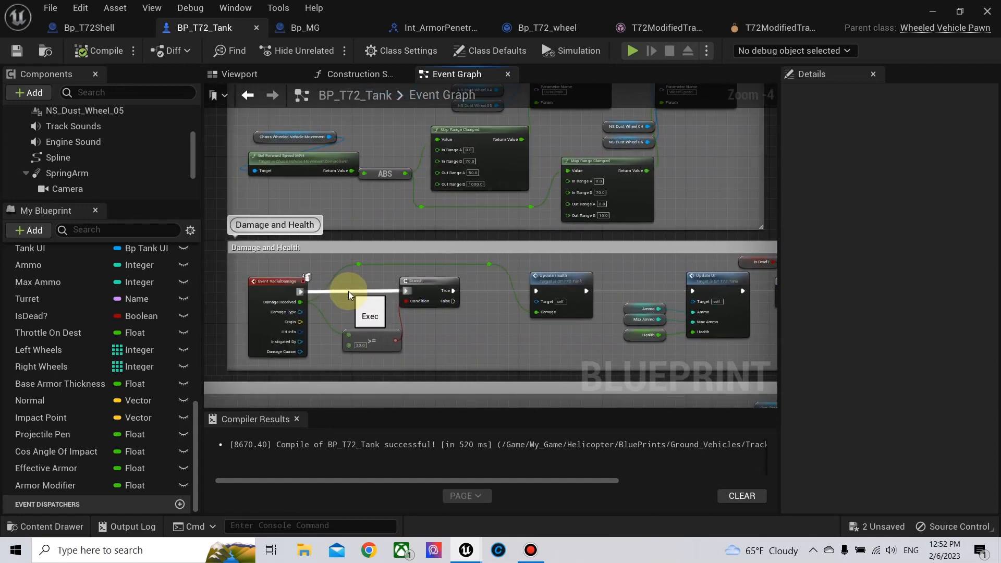
pyautogui.keyDown('alt'); pyautogui.click(348, 295); pyautogui.keyUp('alt')
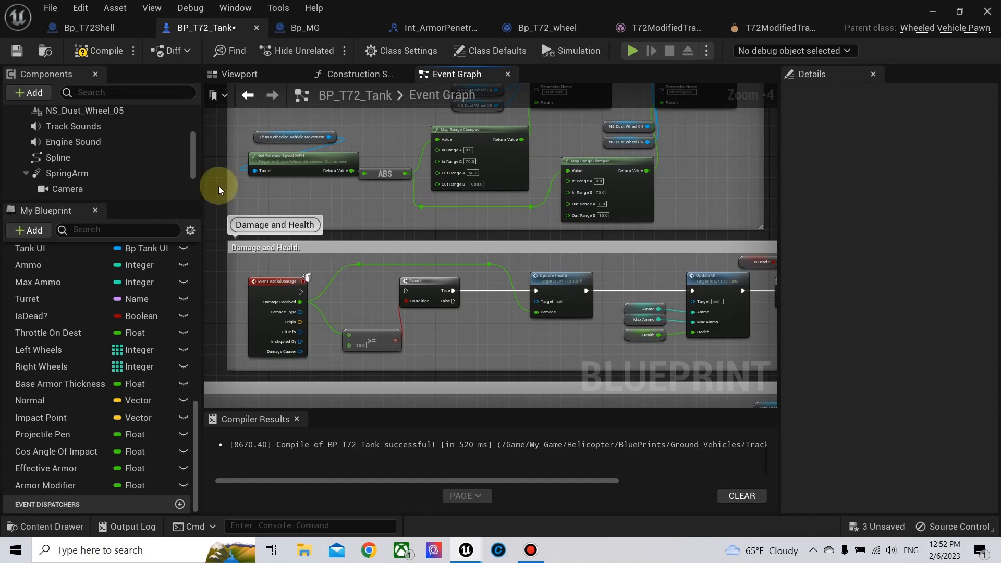
pyautogui.click(99, 50)
# Disconnect the Damage and Health Branch's True output from the Update Health node
pyautogui.moveTo(522, 336); pyautogui.dragTo(447, 293, button='right')
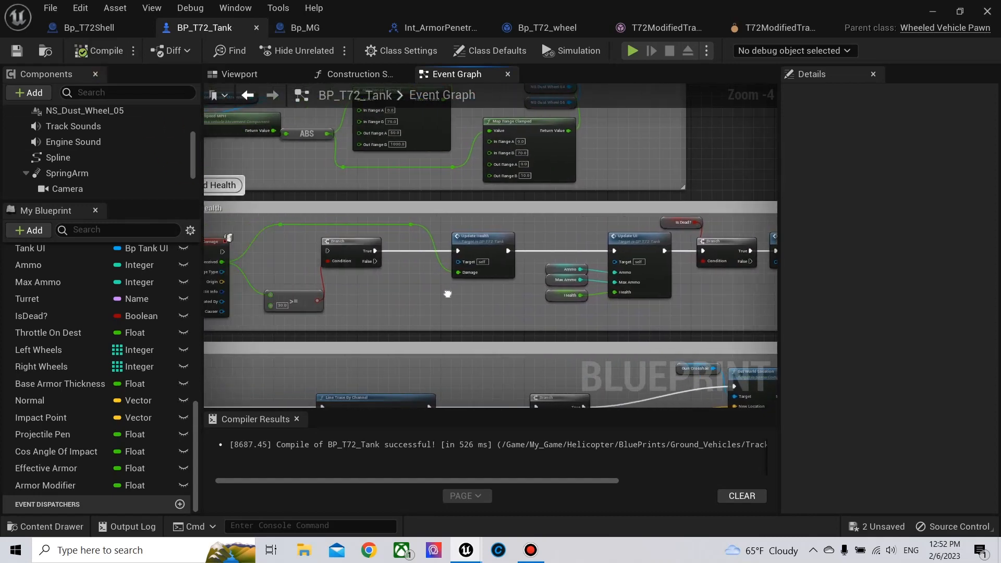
pyautogui.keyDown('alt'); pyautogui.click(405, 250); pyautogui.keyUp('alt')
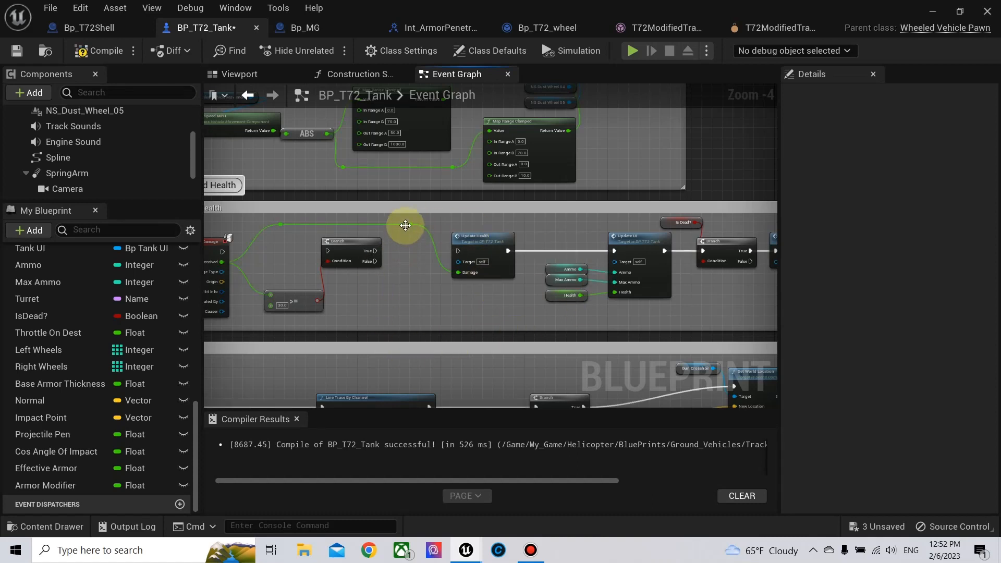
# Reconnect Event RadialDamage's execution to its Branch and the Branch's True output to Update Health in the Damage and Health section
pyautogui.moveTo(405, 225); pyautogui.dragTo(366, 215, button='right')
pyautogui.moveTo(367, 213); pyautogui.dragTo(750, 304)
pyautogui.moveTo(695, 288); pyautogui.dragTo(582, 276, button='right')
pyautogui.moveTo(517, 293); pyautogui.dragTo(700, 268, button='right')
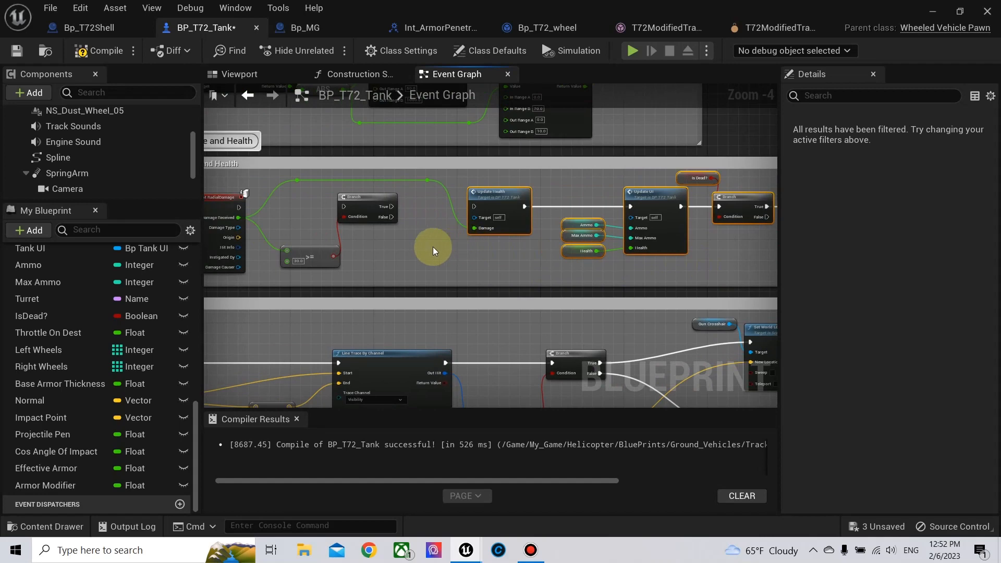
pyautogui.moveTo(239, 207); pyautogui.dragTo(345, 211)
# Create a Boolean variable named CanBeDamaged? in the tank blueprint
pyautogui.scroll(-2, 468, 228)
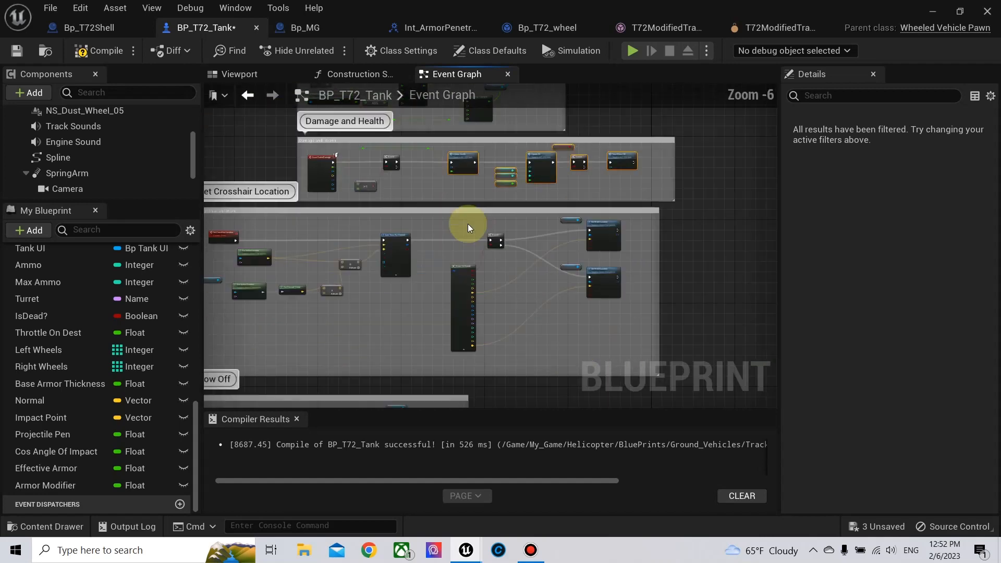
pyautogui.scroll(-2, 469, 228)
pyautogui.moveTo(534, 311); pyautogui.dragTo(507, 122, button='right')
pyautogui.moveTo(500, 271); pyautogui.dragTo(512, 129, button='right')
pyautogui.scroll(5, 519, 249)
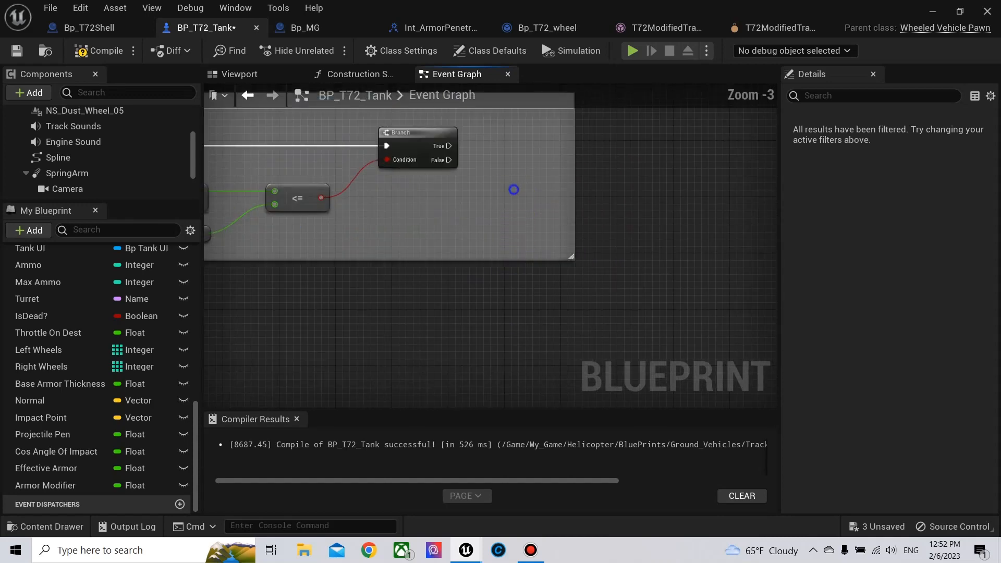
pyautogui.moveTo(513, 189); pyautogui.dragTo(610, 267, button='right')
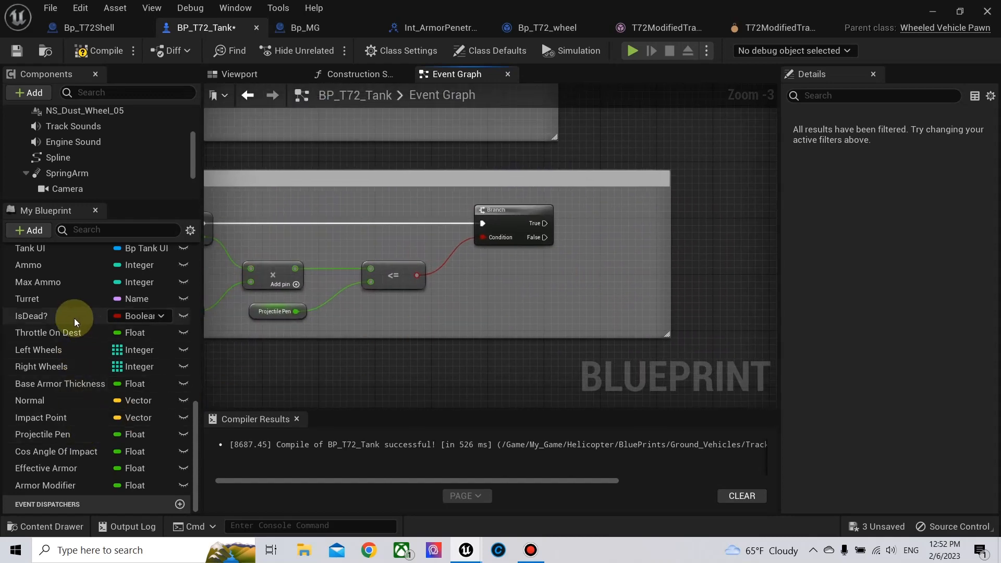
pyautogui.scroll(6, 94, 276)
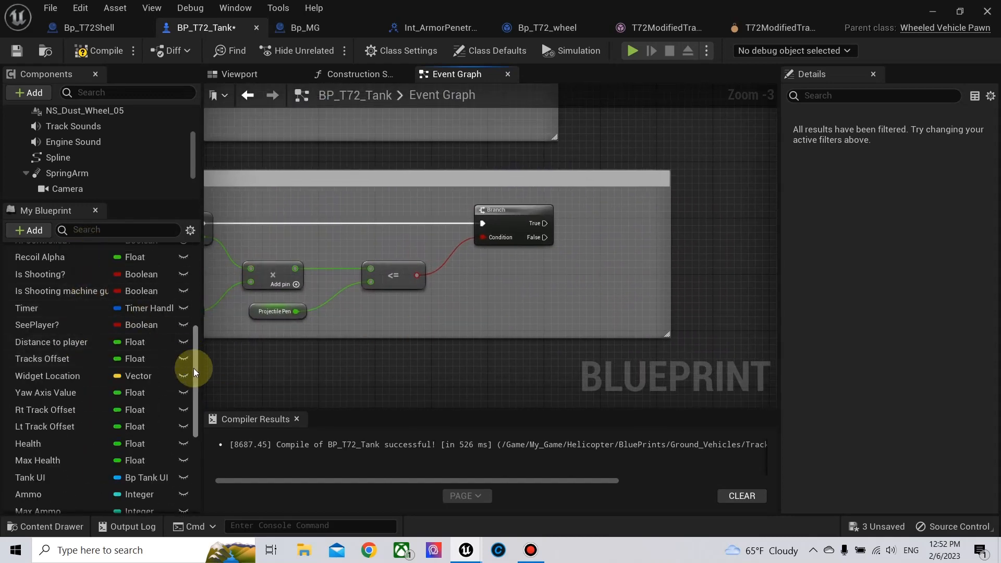
pyautogui.moveTo(194, 371); pyautogui.dragTo(201, 290)
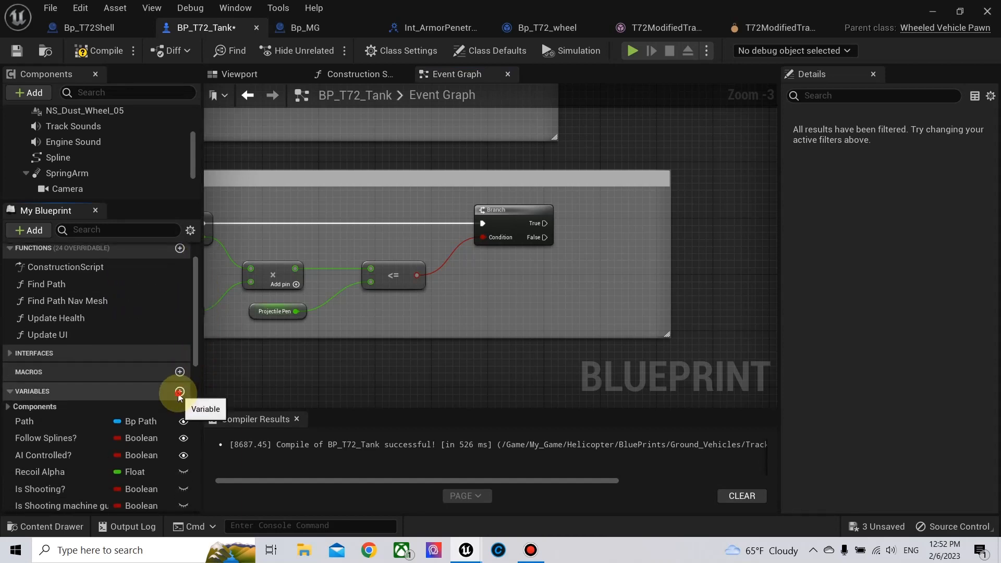
pyautogui.click(180, 391)
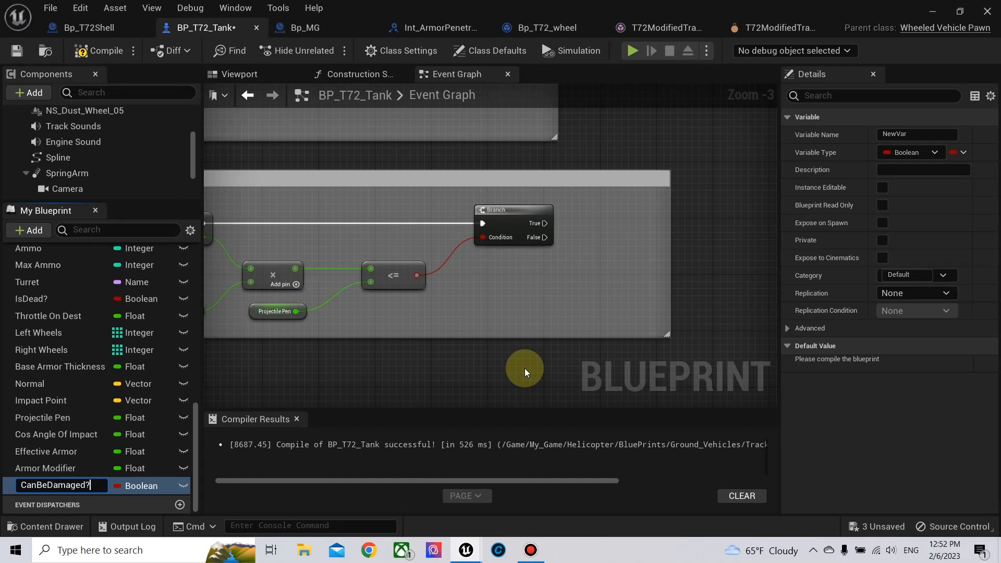
pyautogui.press('Return')
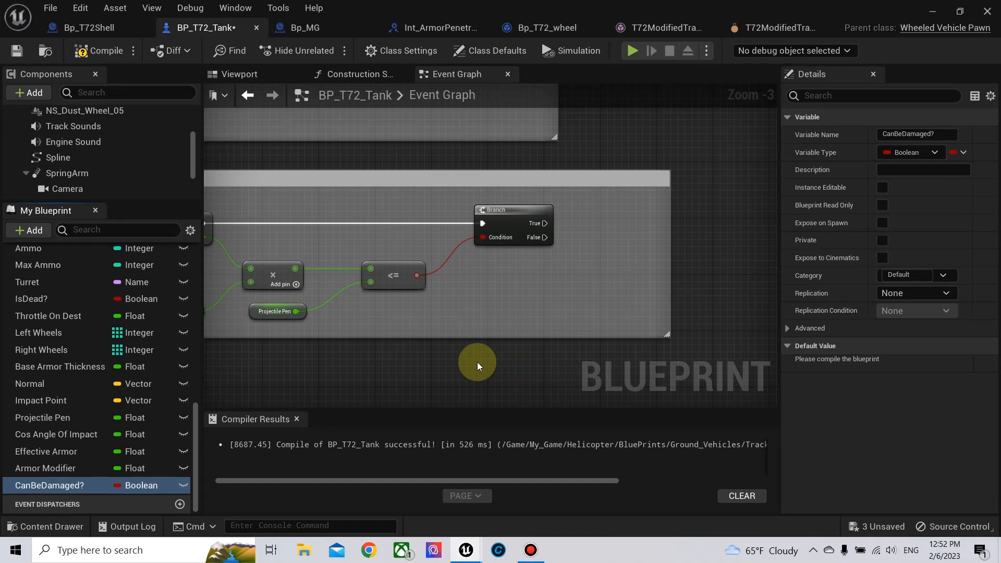
# Rename the CanBeDamaged? variable to CanGetDamage? and compile the blueprint
pyautogui.click(39, 485)
pyautogui.press('Right')
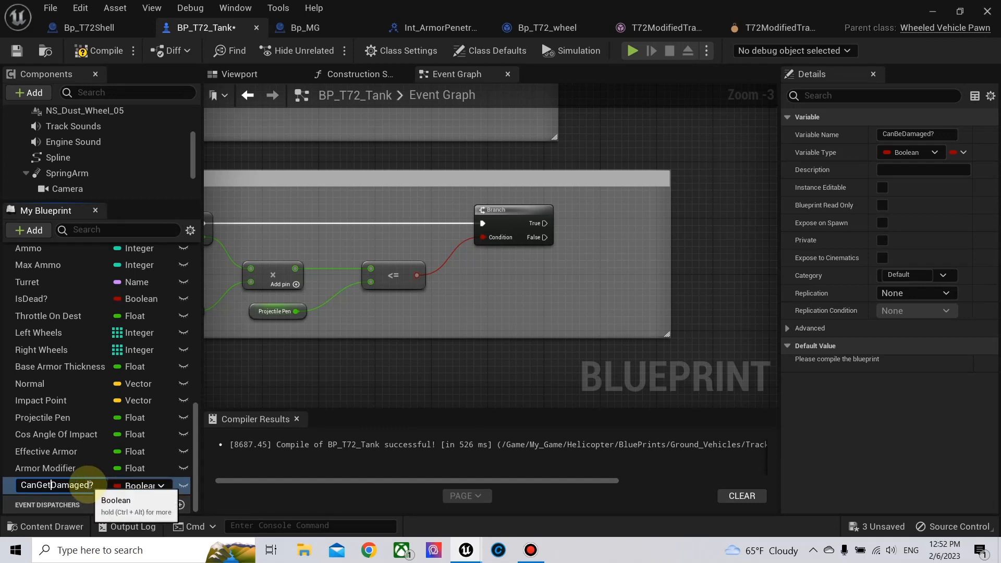
pyautogui.press('Return')
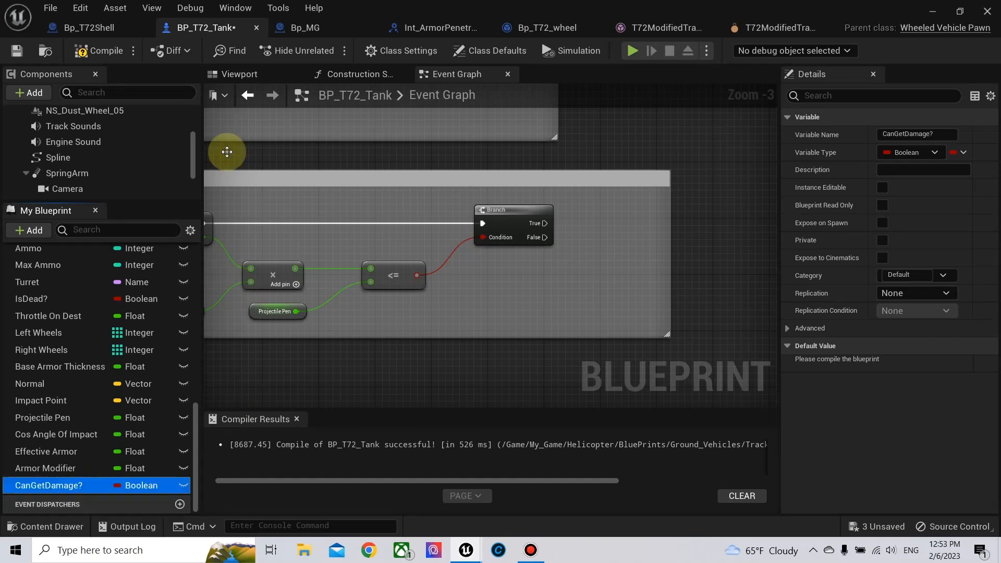
pyautogui.click(97, 48)
# Add a Set CanGetDamage? node with the value true to the armor Branch's True output, and widen the comment box around it
pyautogui.moveTo(63, 492); pyautogui.dragTo(604, 208)
pyautogui.click(633, 238)
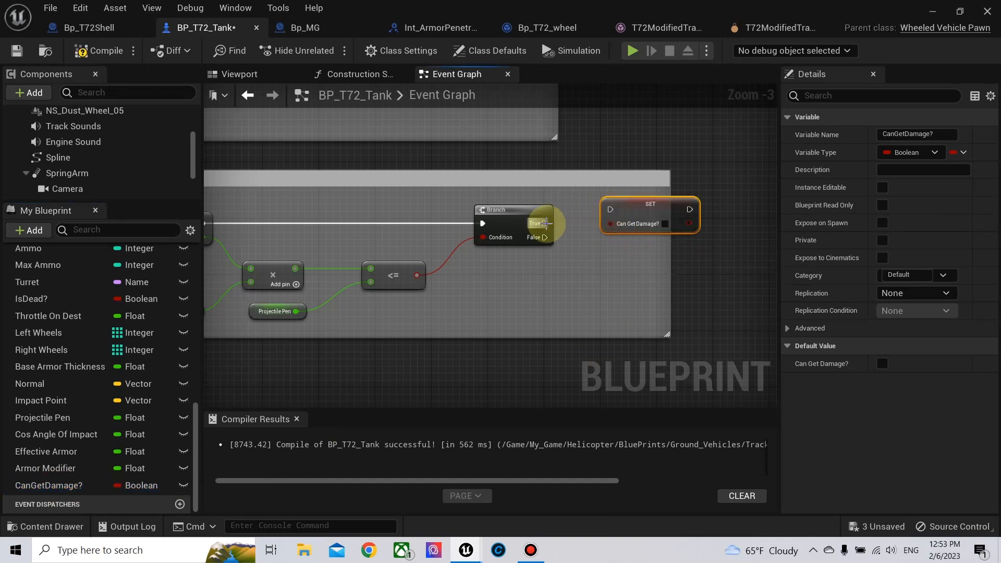
pyautogui.moveTo(545, 223); pyautogui.dragTo(636, 227)
pyautogui.click(665, 223)
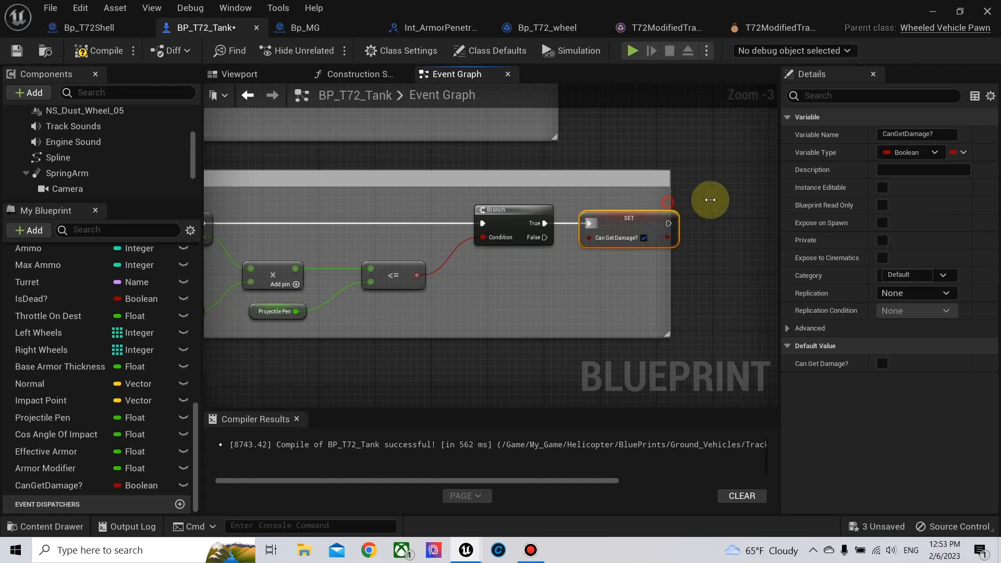
pyautogui.moveTo(709, 200); pyautogui.dragTo(746, 200)
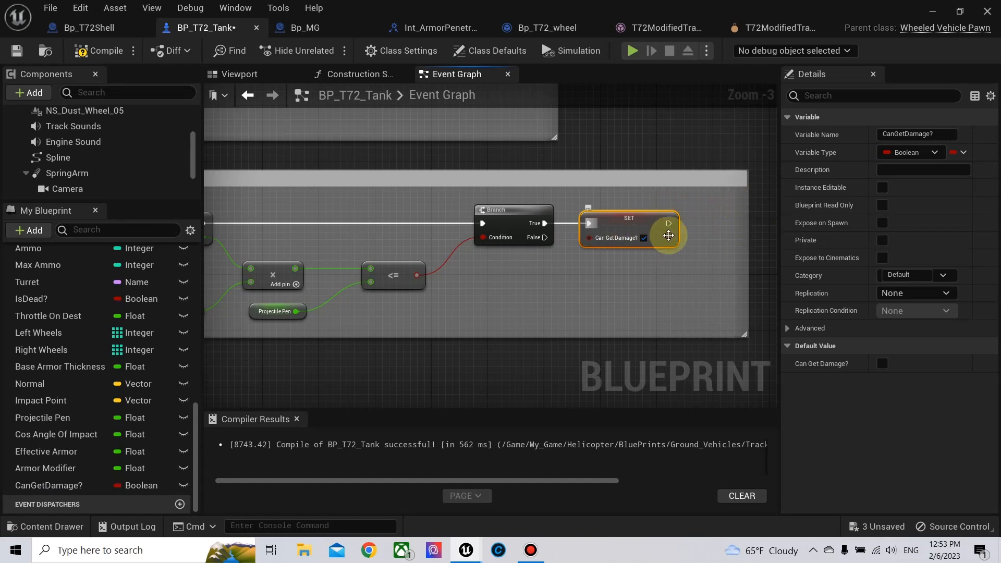
# Duplicate the Set CanGetDamage? node, run the copy from the Branch's False output, and set its value to false
pyautogui.hotkey('ctrl', 'c')
pyautogui.hotkey('ctrl', 'v')
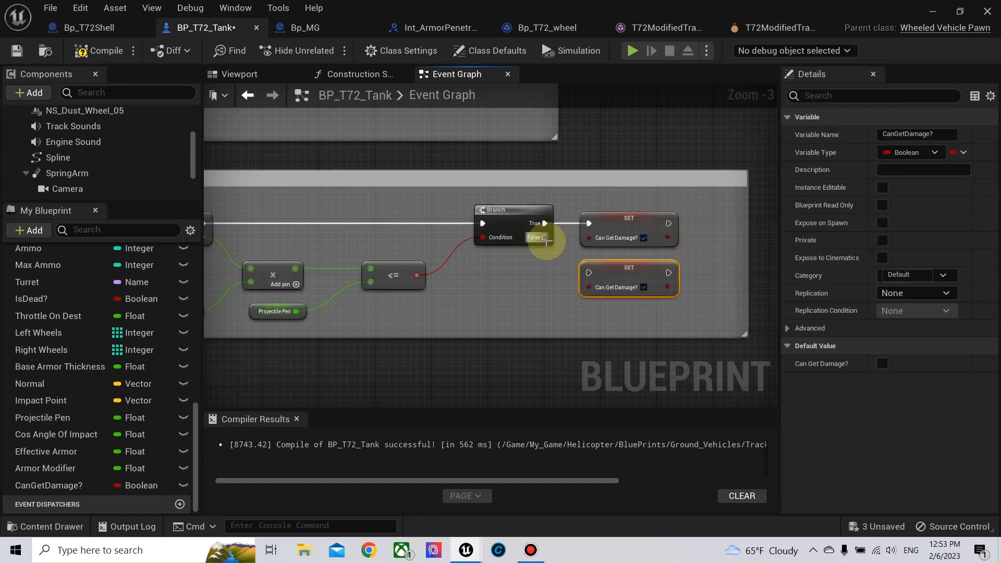
pyautogui.moveTo(544, 238); pyautogui.dragTo(587, 272)
pyautogui.click(644, 287)
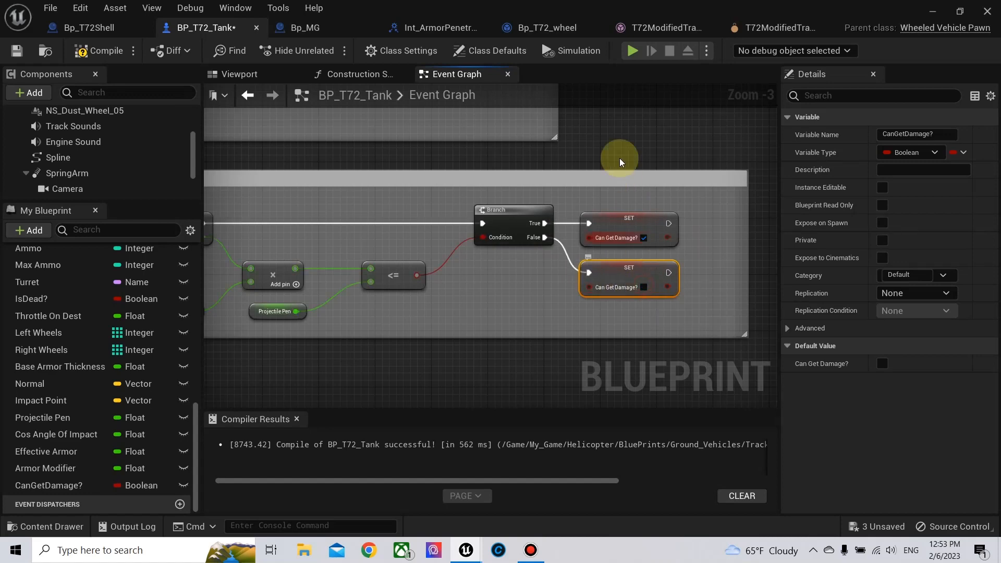
# Delete the >= node that compares Damage Received with 30.0 in the Damage and Health section
pyautogui.scroll(-4, 682, 343)
pyautogui.moveTo(615, 208); pyautogui.dragTo(631, 358, button='right')
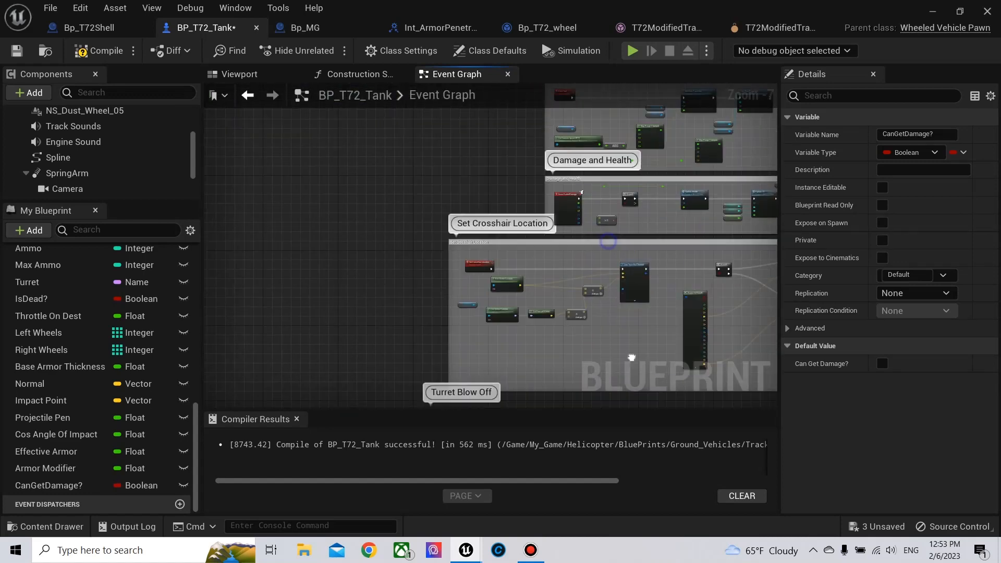
pyautogui.scroll(4, 585, 258)
pyautogui.moveTo(702, 241); pyautogui.dragTo(578, 255, button='right')
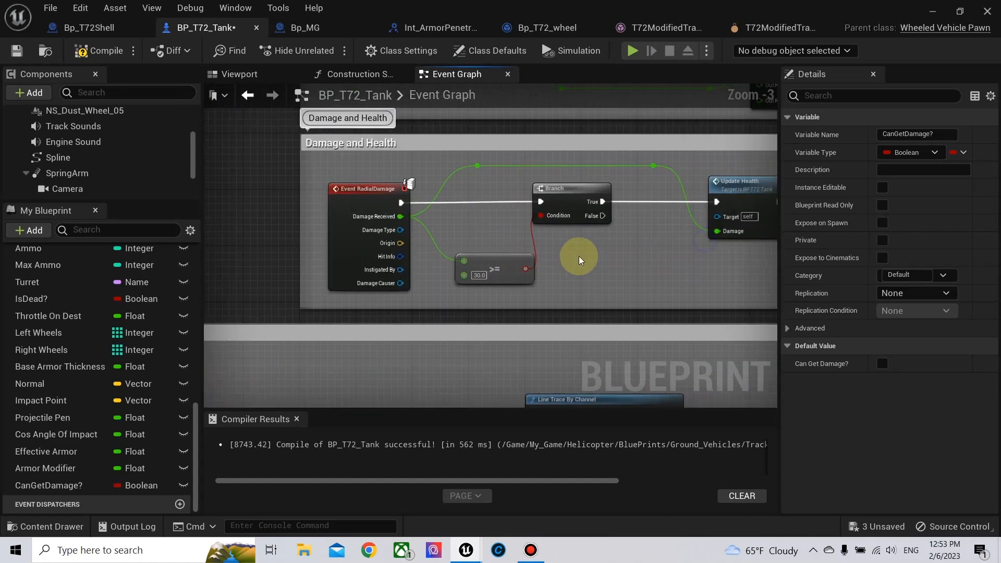
pyautogui.click(511, 265)
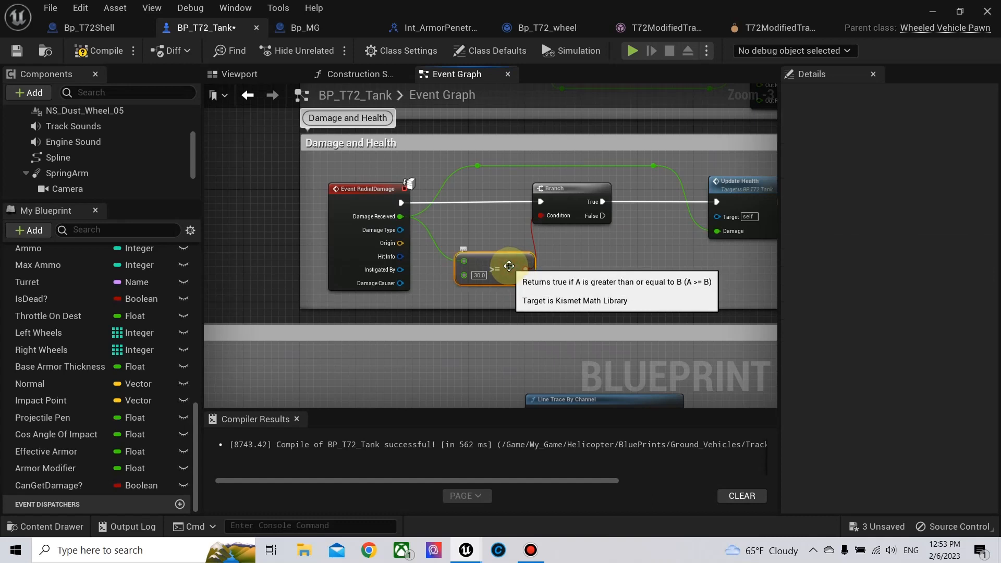
pyautogui.moveTo(594, 269); pyautogui.dragTo(542, 277, button='right')
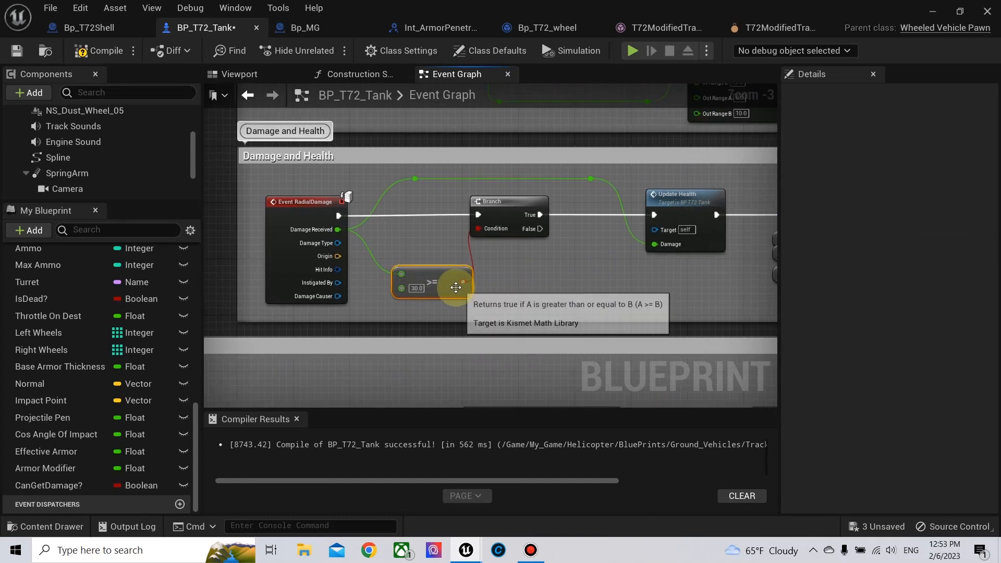
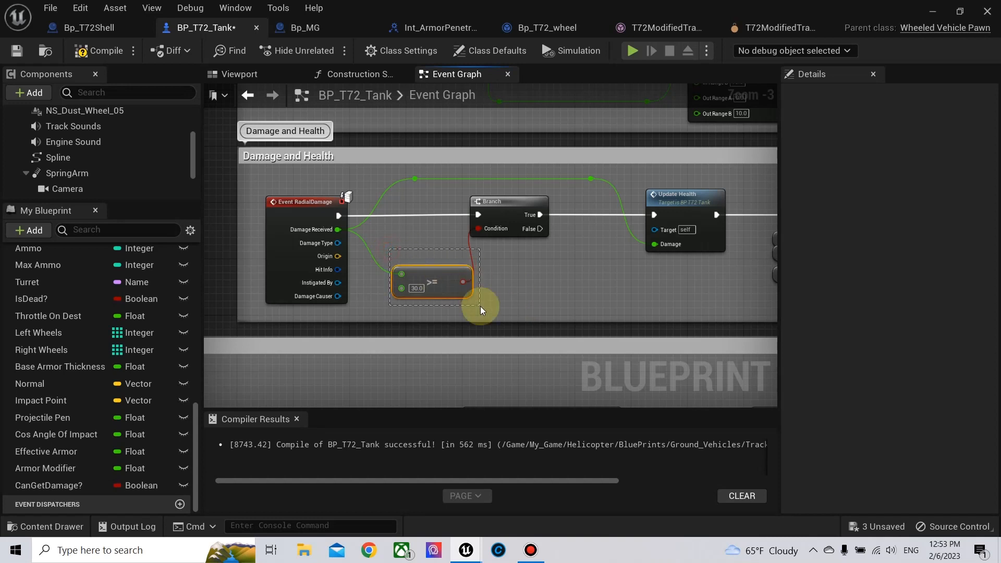
pyautogui.press('Delete')
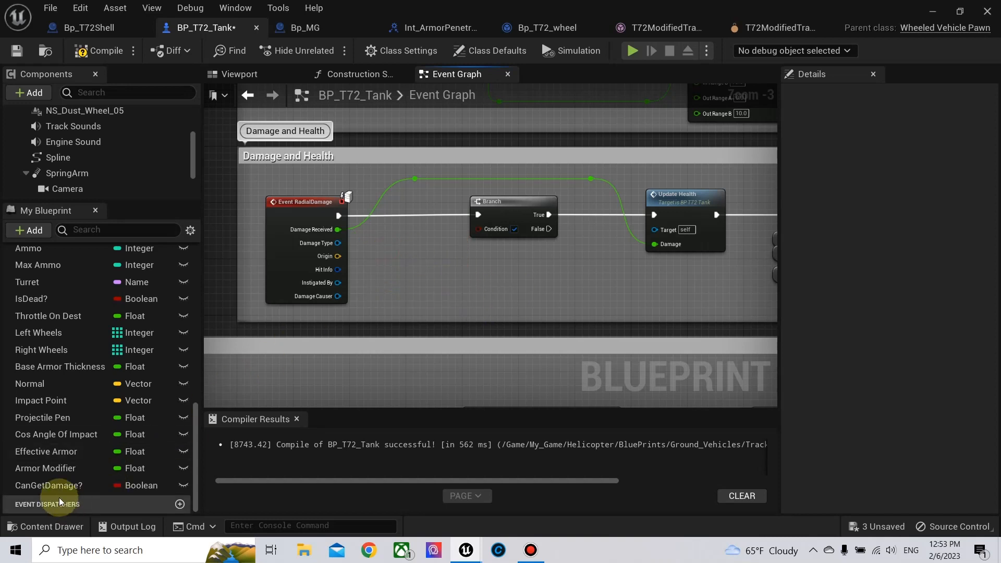
# Use the CanGetDamage? variable as the condition of the Damage and Health Branch and compile the blueprint
pyautogui.moveTo(49, 485); pyautogui.dragTo(484, 228)
pyautogui.click(439, 286)
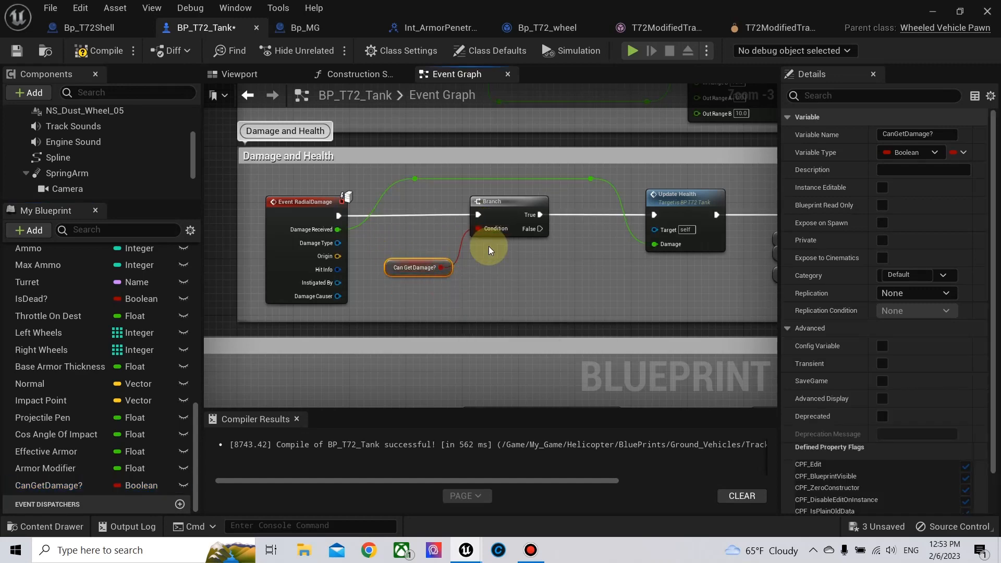
pyautogui.click(99, 50)
# Open the Update Health function from its node in the Damage and Health section and compile the blueprint
pyautogui.scroll(-1, 587, 274)
pyautogui.moveTo(587, 274); pyautogui.dragTo(533, 257, button='right')
pyautogui.scroll(-3, 528, 281)
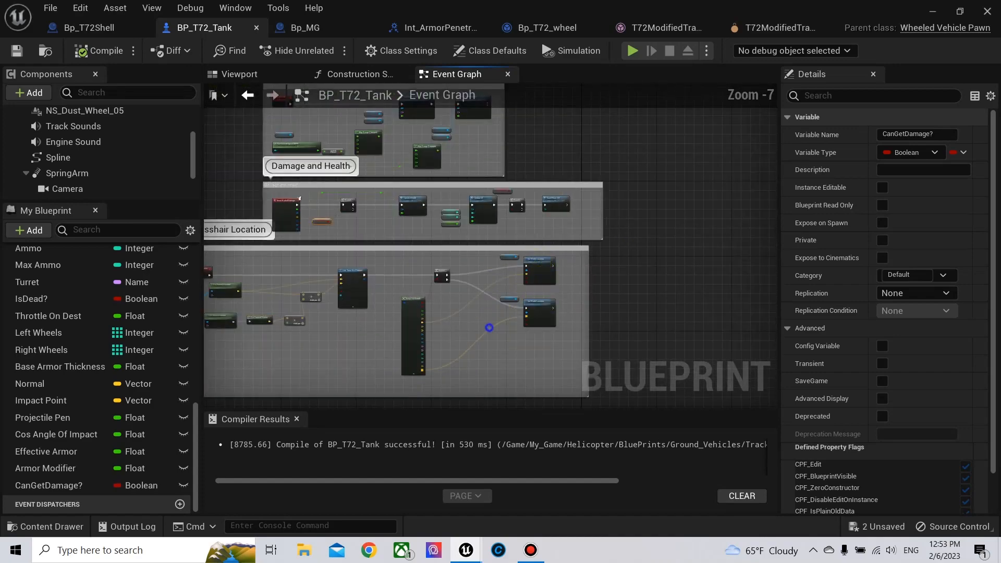
pyautogui.moveTo(489, 327)
pyautogui.mouseDown(button='right')
pyautogui.moveTo(490, 84)
pyautogui.moveTo(479, 233)
pyautogui.moveTo(623, 103)
pyautogui.mouseUp(button='right')
pyautogui.scroll(5, 503, 202)
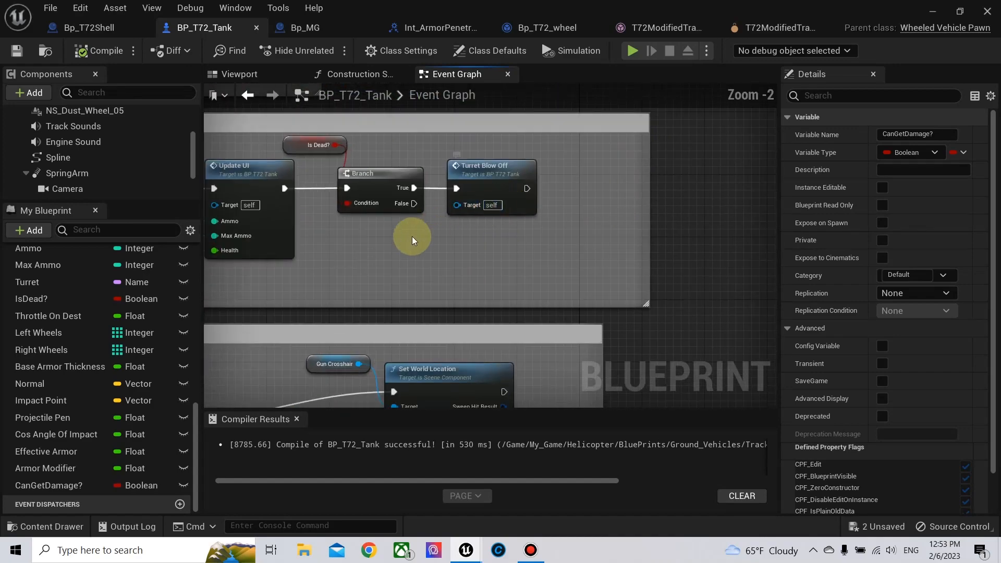
pyautogui.moveTo(414, 234); pyautogui.dragTo(663, 224, button='right')
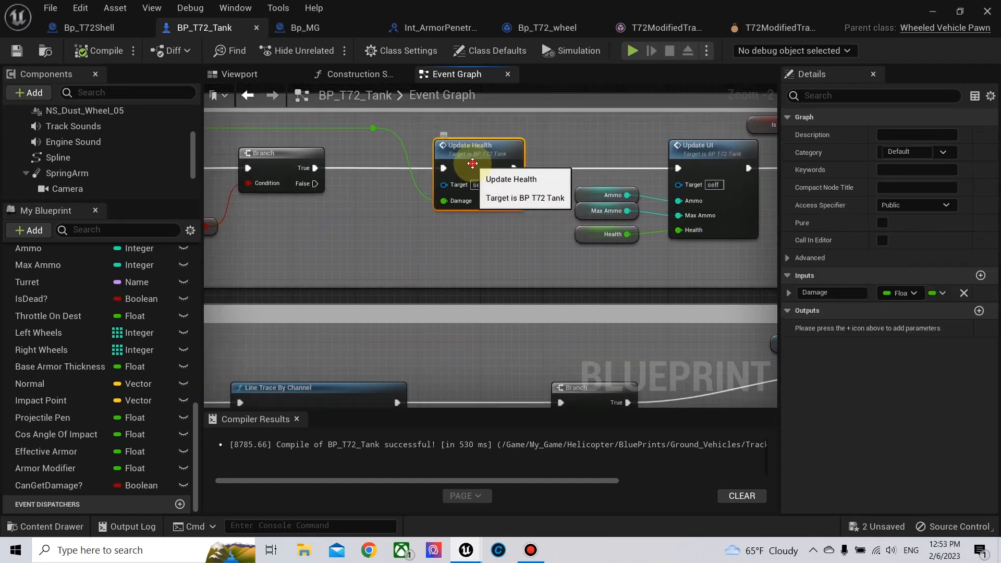
pyautogui.doubleClick(459, 161)
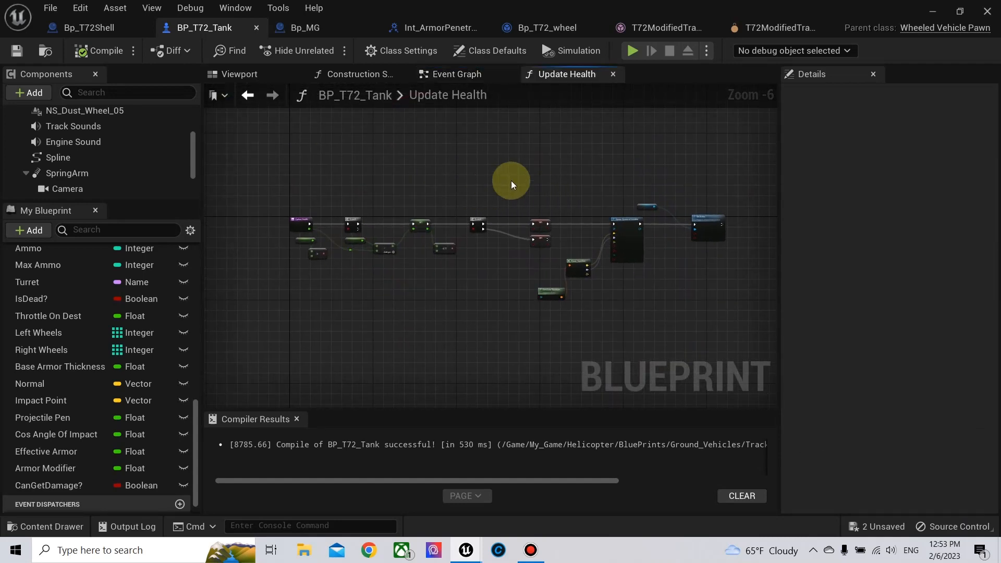
pyautogui.scroll(2, 433, 203)
pyautogui.moveTo(477, 203); pyautogui.dragTo(386, 199, button='right')
pyautogui.click(112, 63)
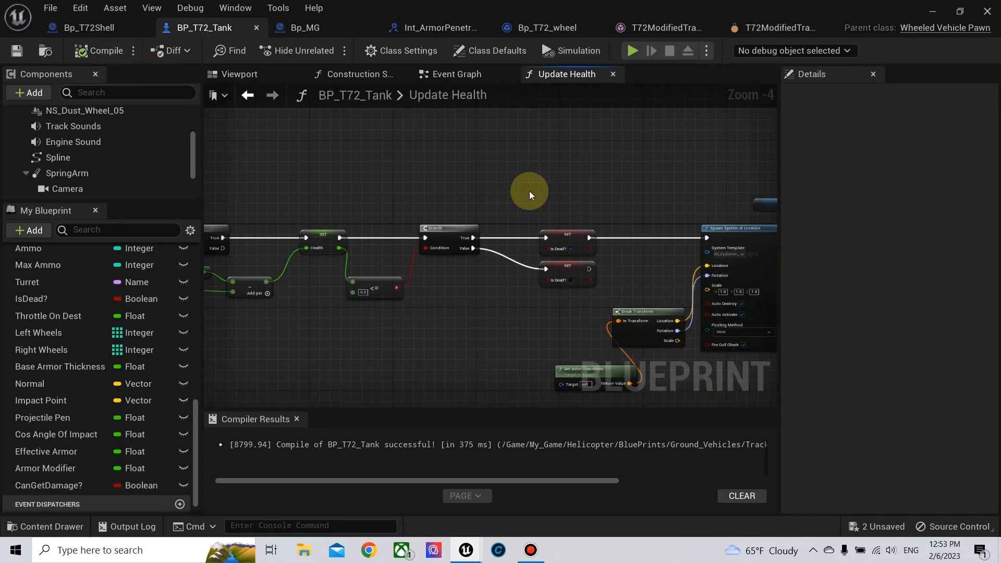
pyautogui.moveTo(529, 191)
pyautogui.mouseDown(button='right')
pyautogui.moveTo(206, 183)
pyautogui.moveTo(658, 180)
pyautogui.mouseUp(button='right')
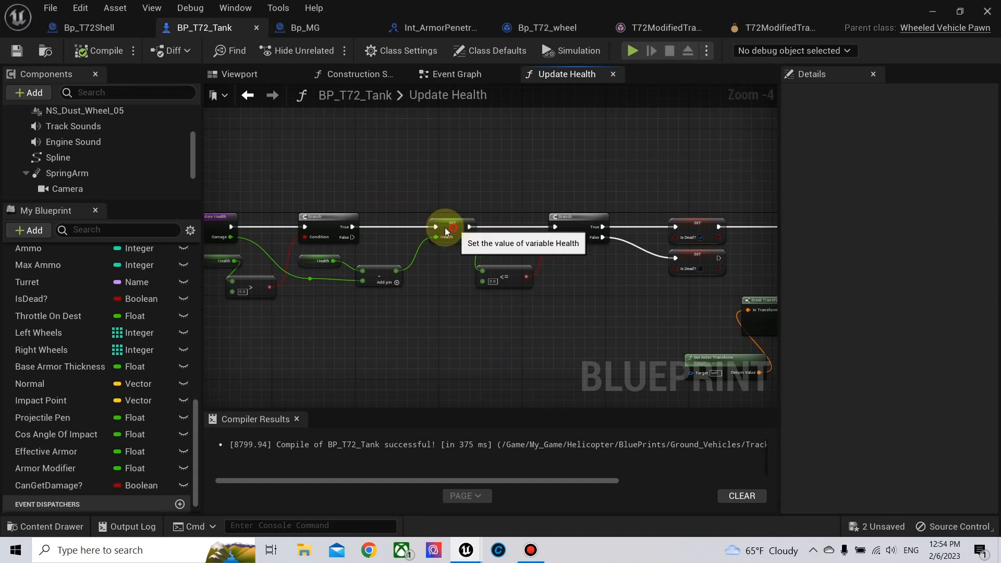
# Insert a Print String after Set Health in Update Health, feed it the Health value, and compile the blueprint
pyautogui.moveTo(449, 223)
pyautogui.mouseDown()
pyautogui.moveTo(401, 227)
pyautogui.moveTo(472, 188)
pyautogui.mouseUp()
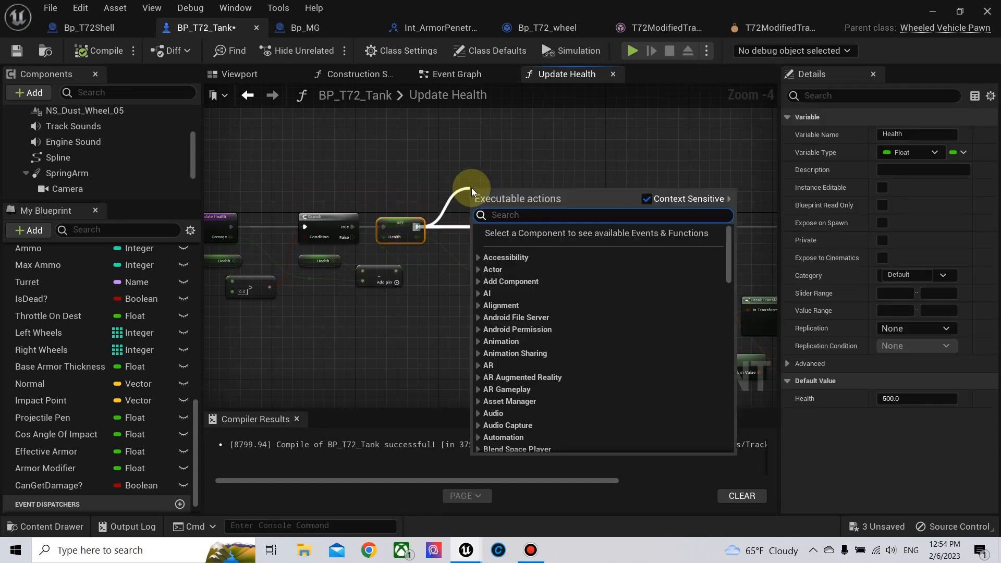
pyautogui.write('print')
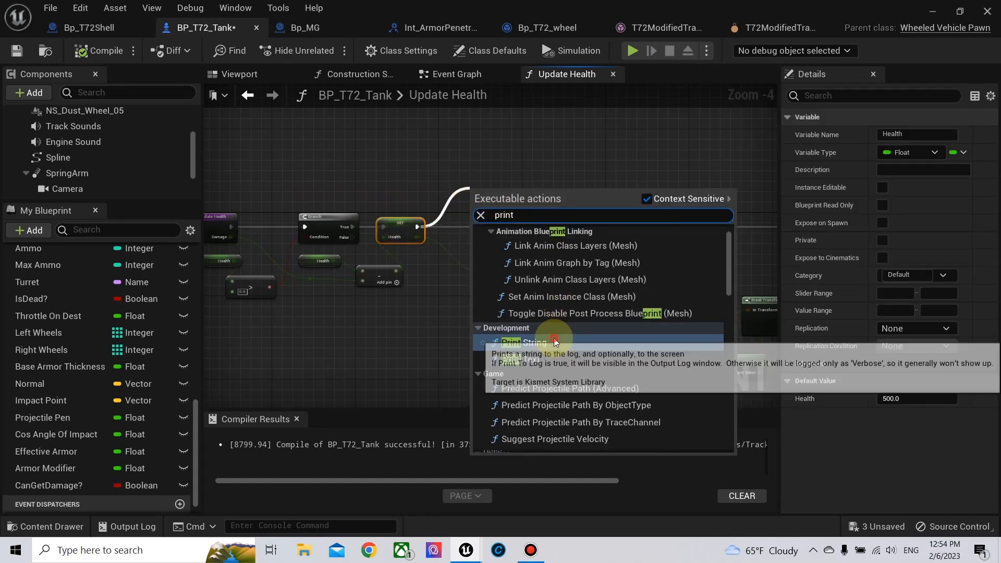
pyautogui.click(521, 342)
pyautogui.moveTo(415, 238); pyautogui.dragTo(471, 214)
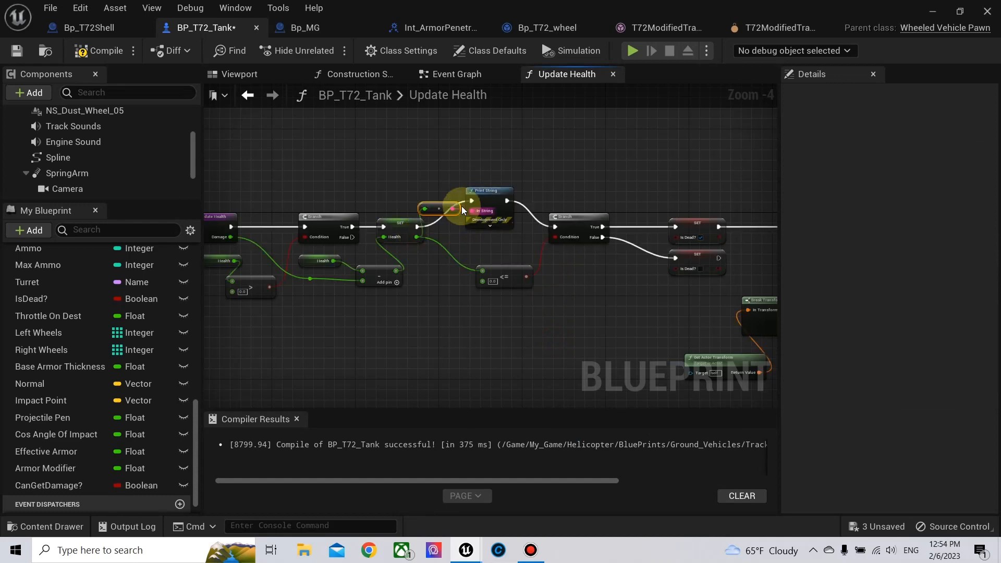
pyautogui.click(97, 56)
# Play the level, drive around the other tank firing shells at it to test the damage, and end the play session
pyautogui.click(933, 11)
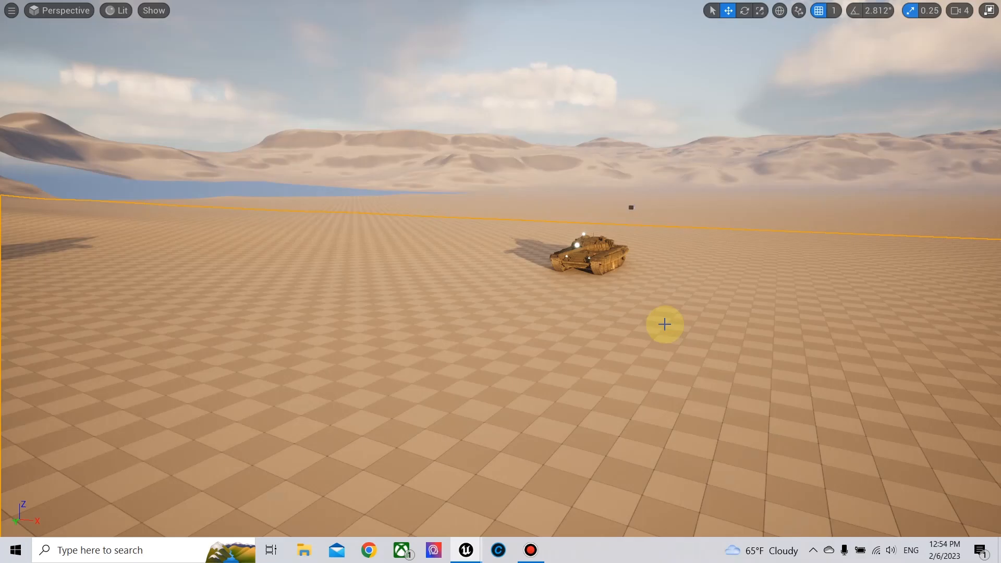
pyautogui.hotkey('alt', 'p')
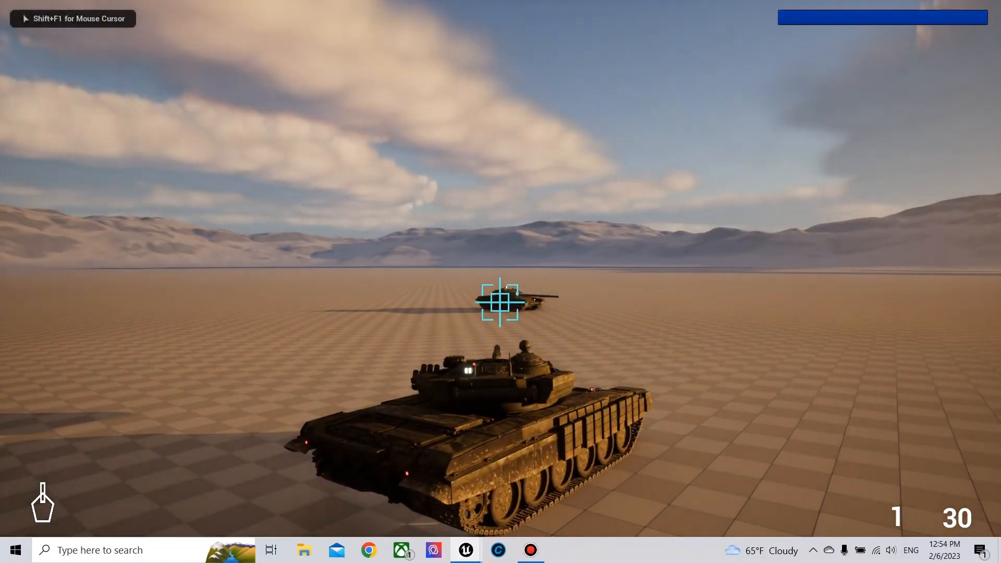
pyautogui.click(499, 301)
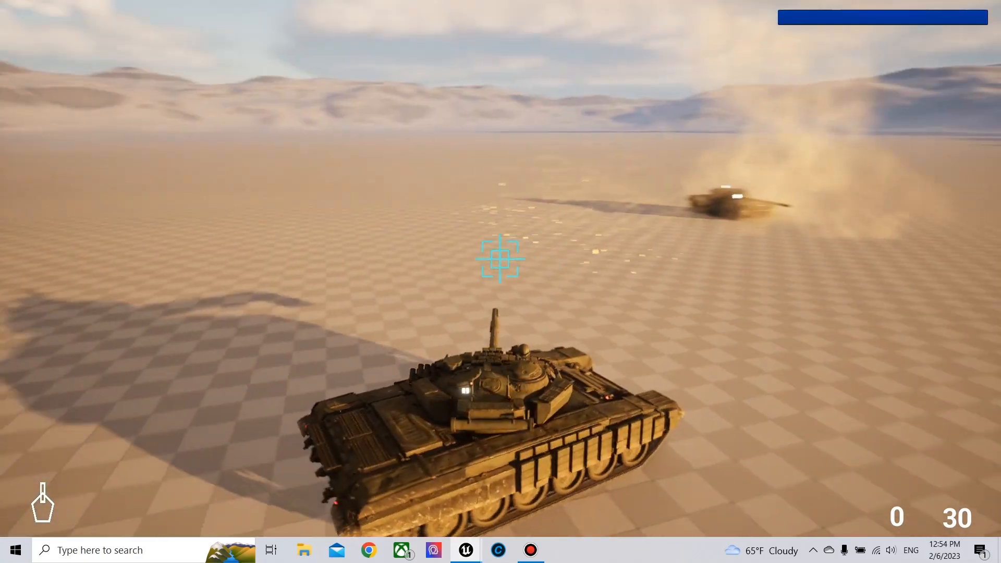
pyautogui.press('w')
pyautogui.press('a')
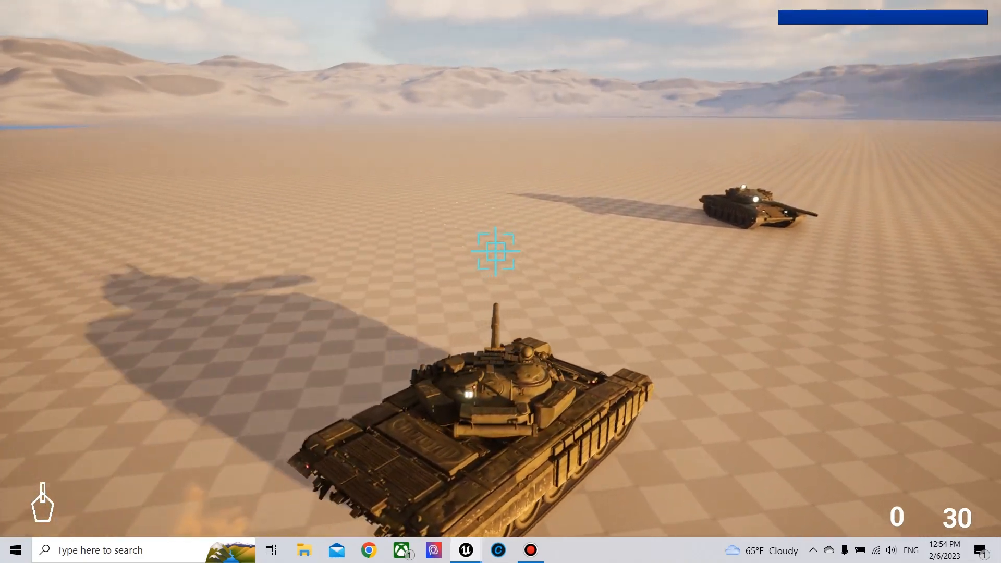
pyautogui.click(495, 251)
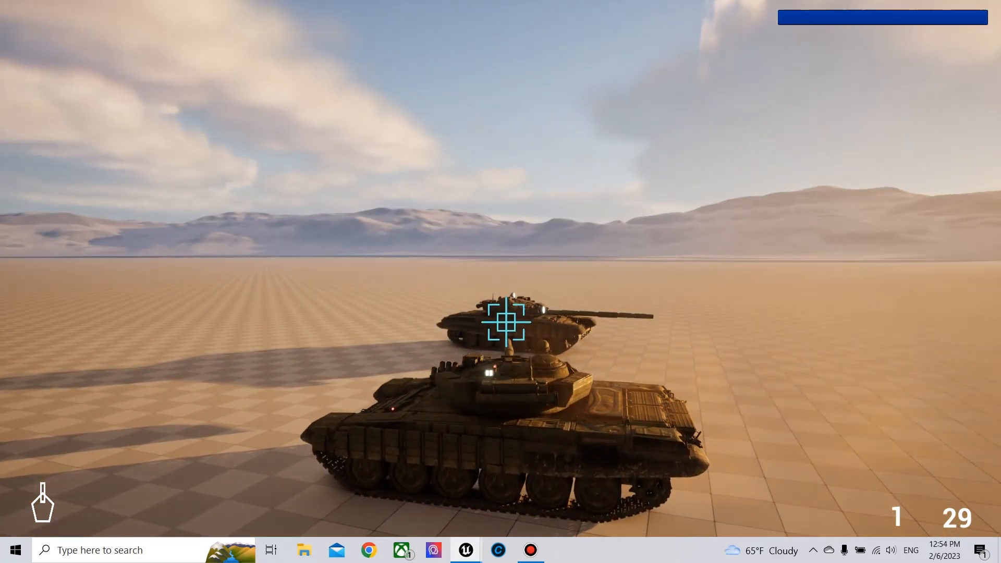
pyautogui.click(505, 310)
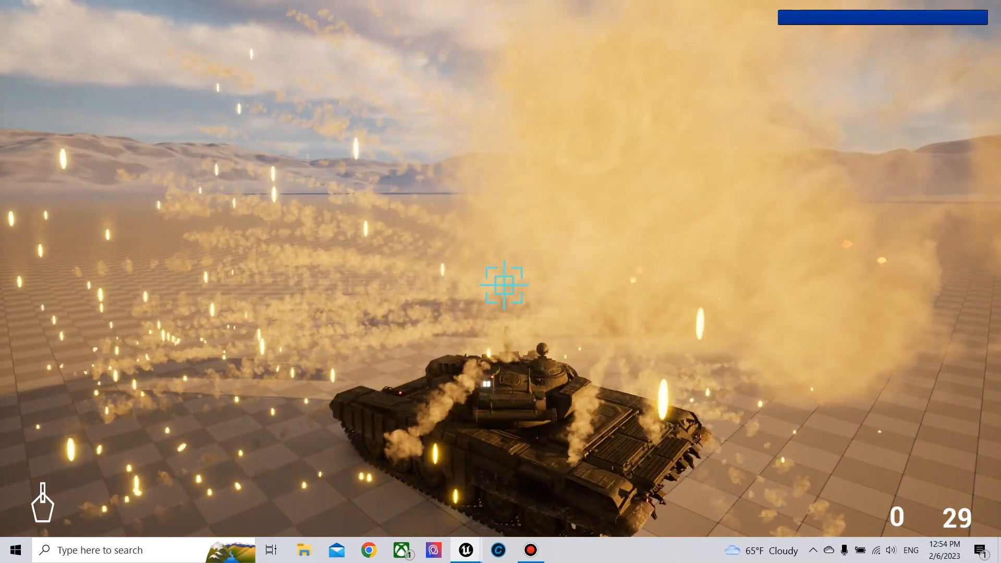
pyautogui.press('Escape')
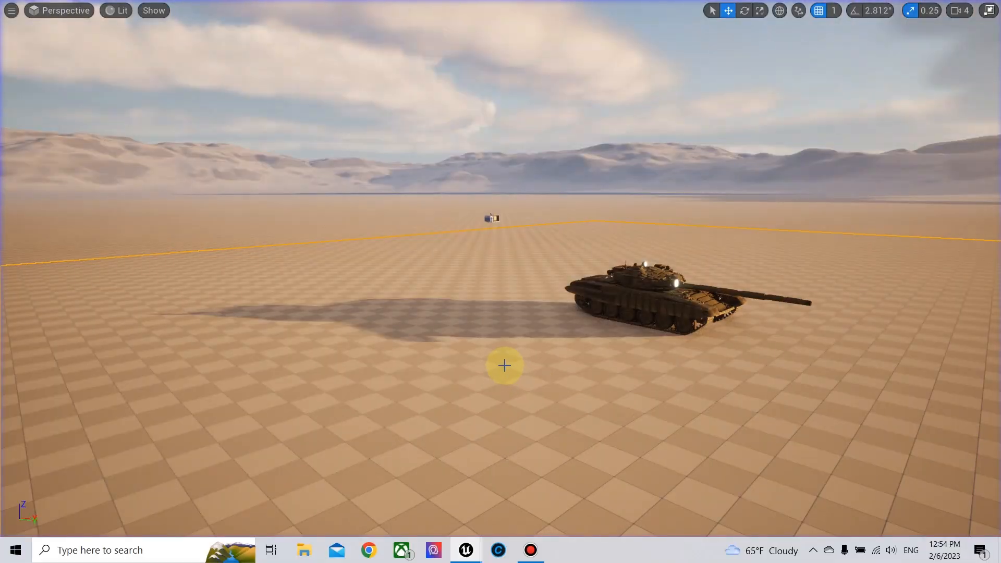
# Check the default value of the Projectile Pen variable and the hit logic in the Bp_T72Shell blueprint
pyautogui.click(465, 549)
pyautogui.click(529, 483)
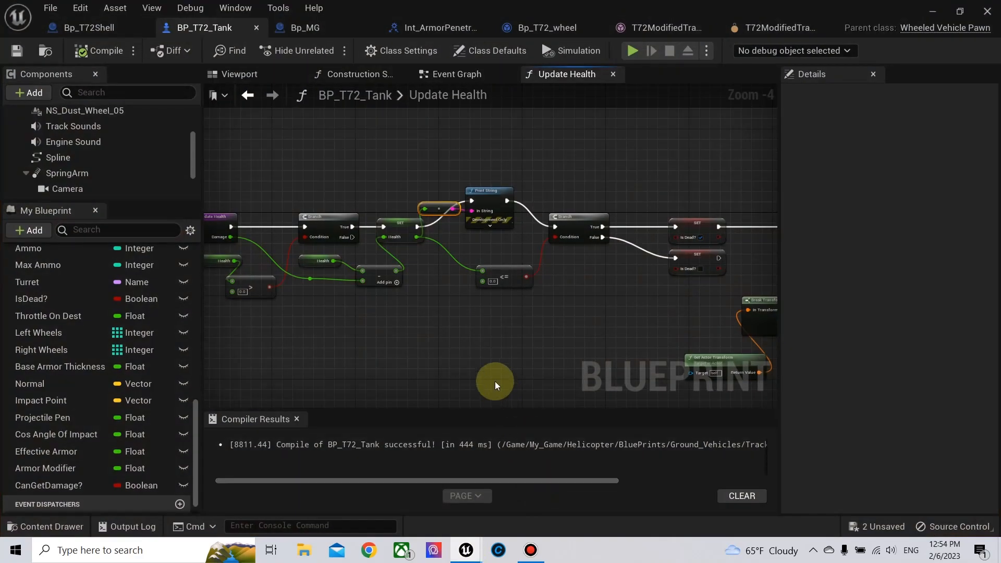
pyautogui.click(130, 27)
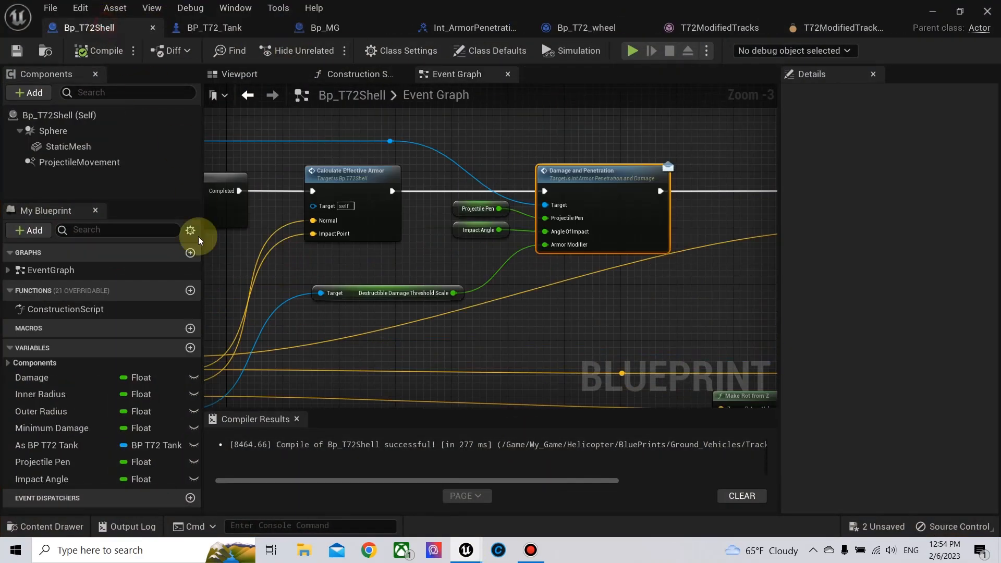
pyautogui.click(52, 463)
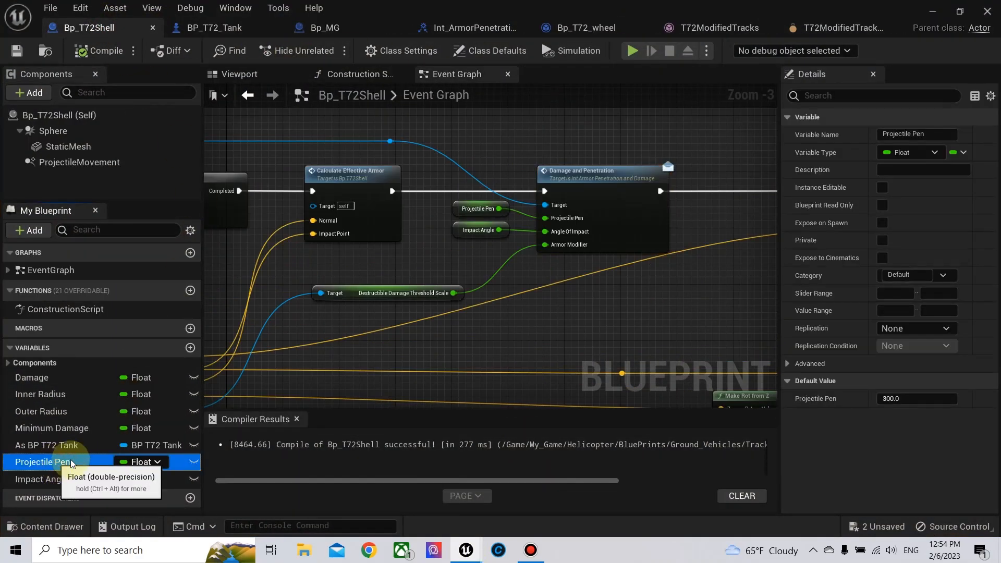
pyautogui.moveTo(692, 328); pyautogui.dragTo(563, 283, button='right')
pyautogui.scroll(-2, 604, 305)
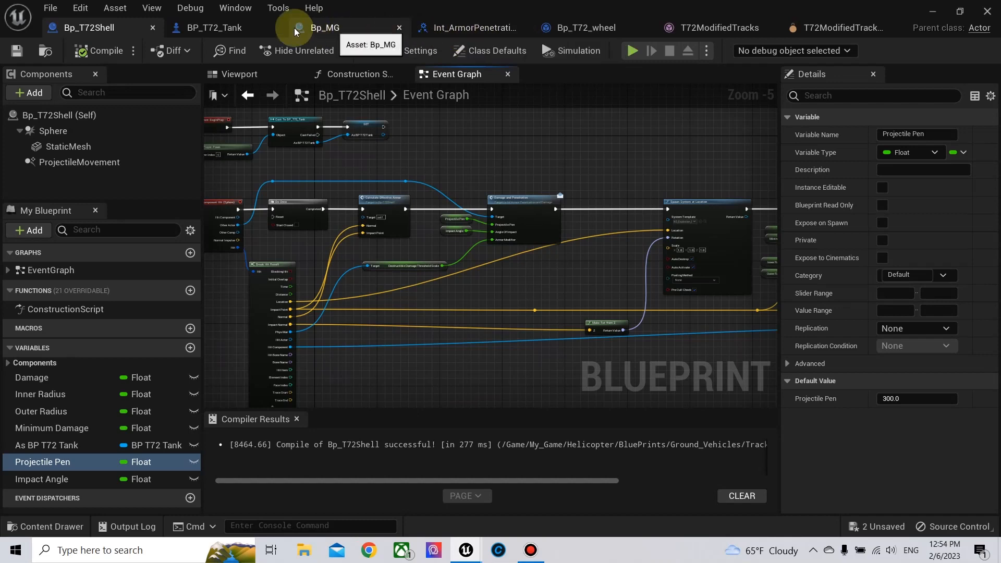
# Insert a Print String after Set Effective Armor in BP_T72_Tank's event graph and feed it the Effective Armor times Armor Modifier product
pyautogui.click(219, 28)
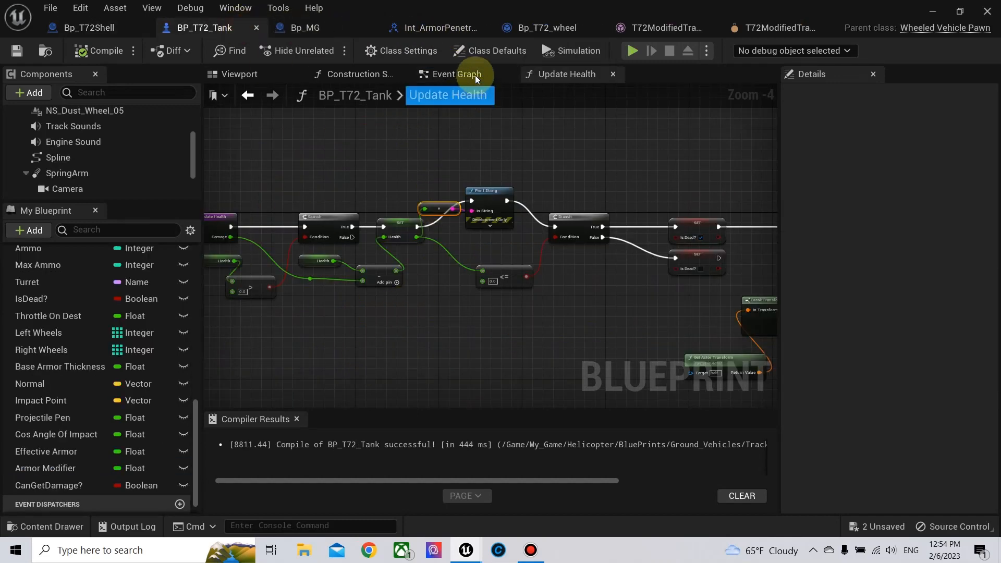
pyautogui.click(474, 75)
pyautogui.scroll(-7, 453, 224)
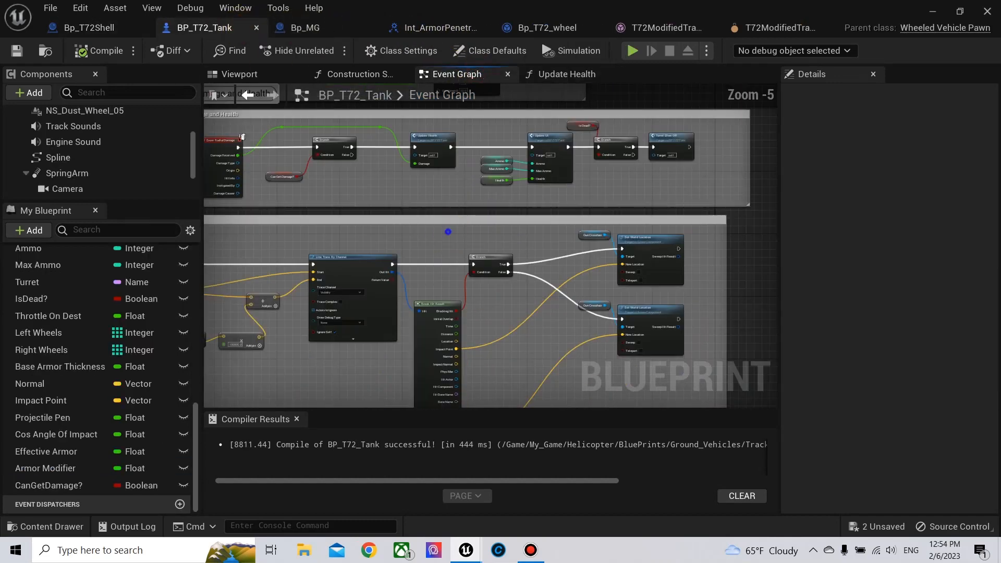
pyautogui.scroll(6, 480, 257)
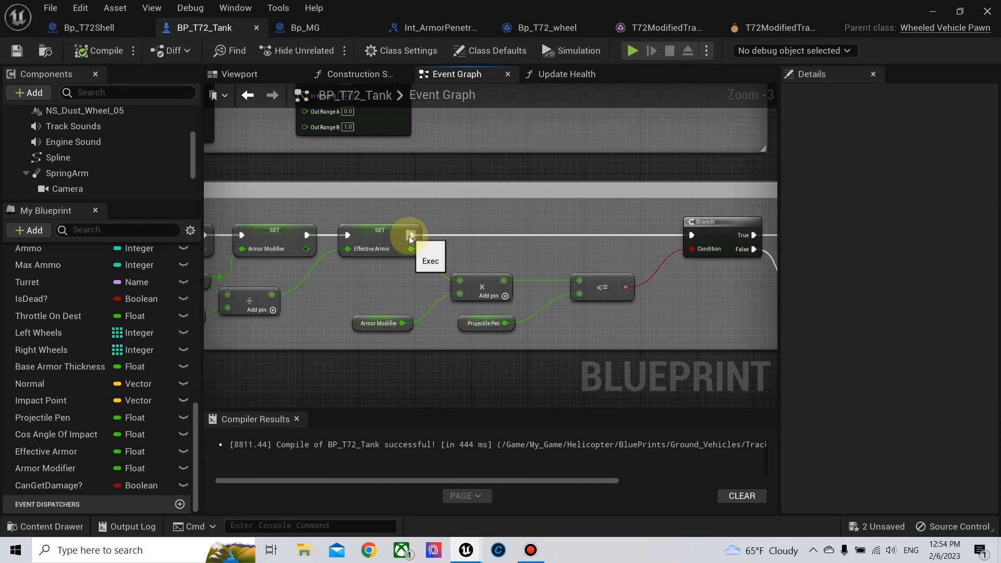
pyautogui.moveTo(411, 235); pyautogui.dragTo(472, 220)
pyautogui.write('print')
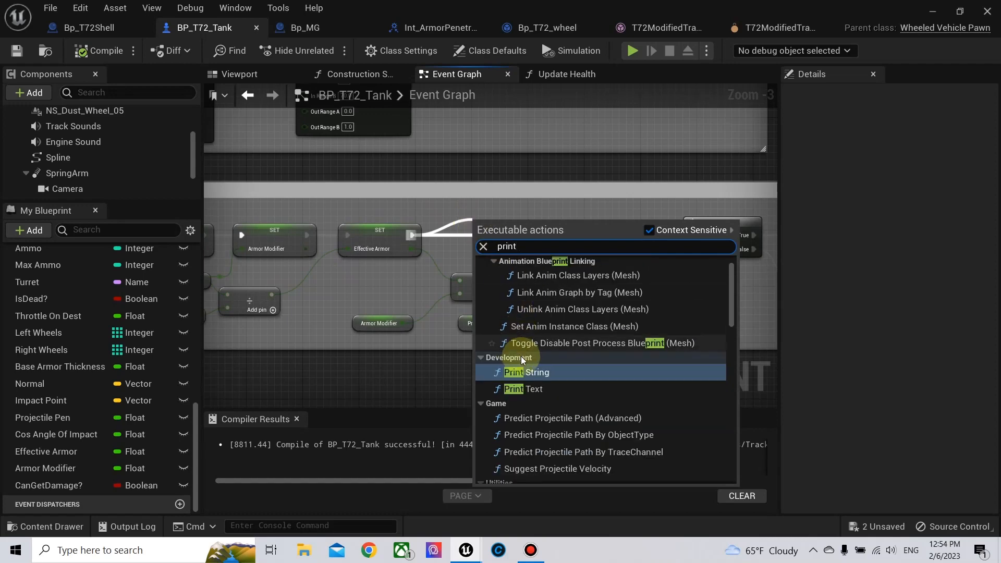
pyautogui.press('Return')
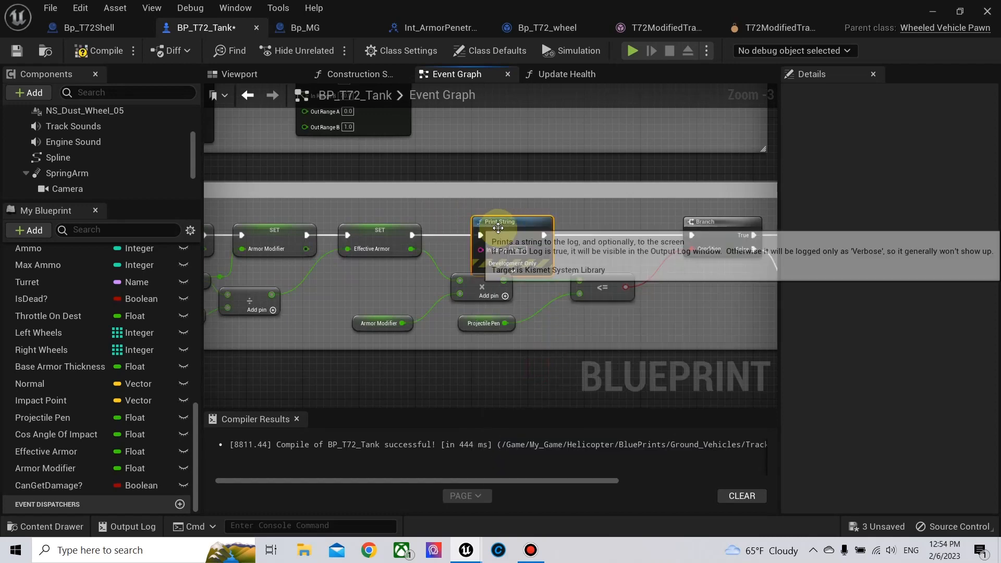
pyautogui.moveTo(505, 228); pyautogui.dragTo(586, 229)
pyautogui.moveTo(505, 284); pyautogui.dragTo(566, 250)
pyautogui.moveTo(619, 291); pyautogui.dragTo(694, 308)
# Set the new Print String's text color to pinkish red and compile the blueprint
pyautogui.click(588, 269)
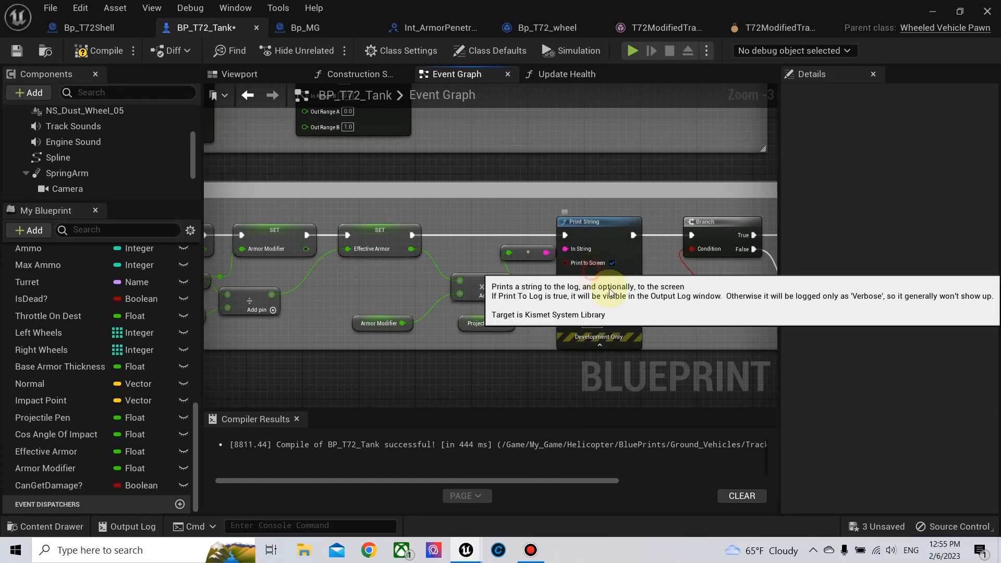
pyautogui.click(601, 293)
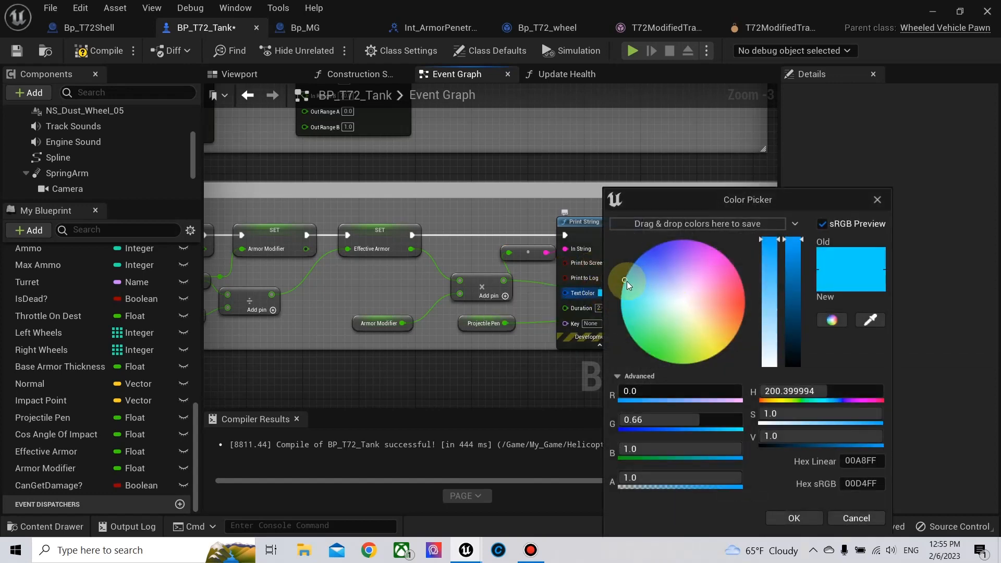
pyautogui.moveTo(626, 284); pyautogui.dragTo(752, 286)
pyautogui.click(787, 480)
pyautogui.click(793, 517)
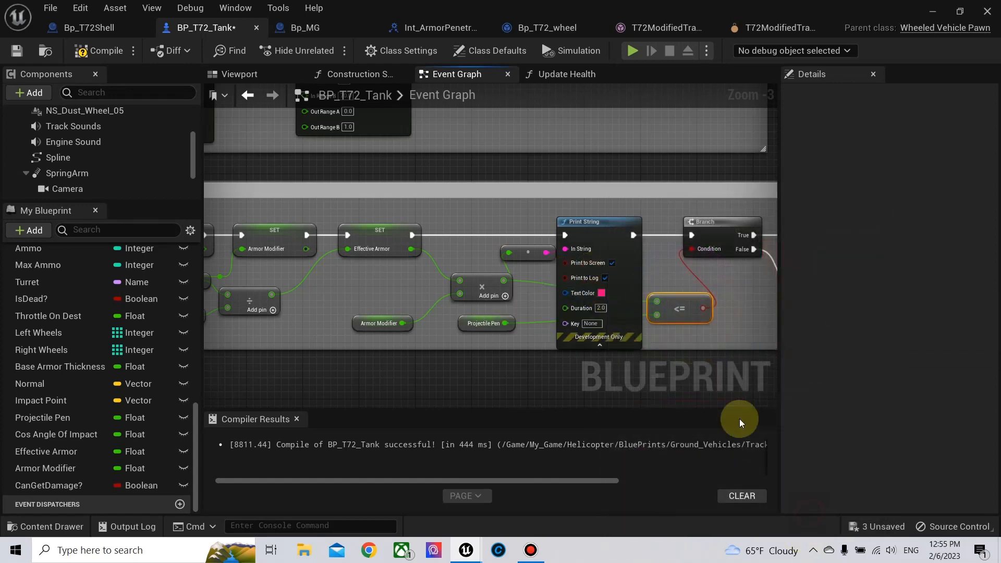
pyautogui.click(87, 59)
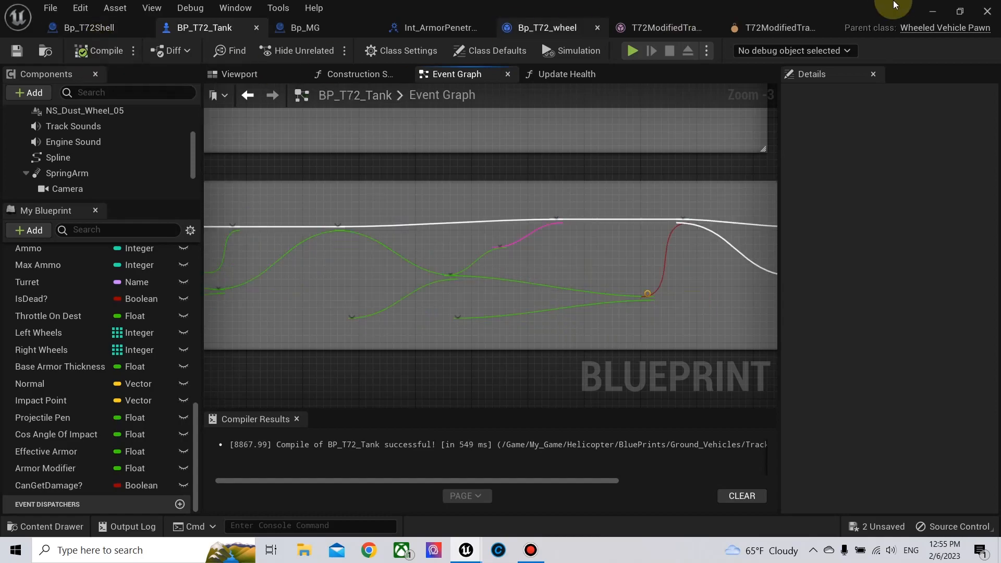
# Play the level again, fire at the other tank from several sides to test the printed armor value, and end the session
pyautogui.click(931, 10)
pyautogui.click(636, 387)
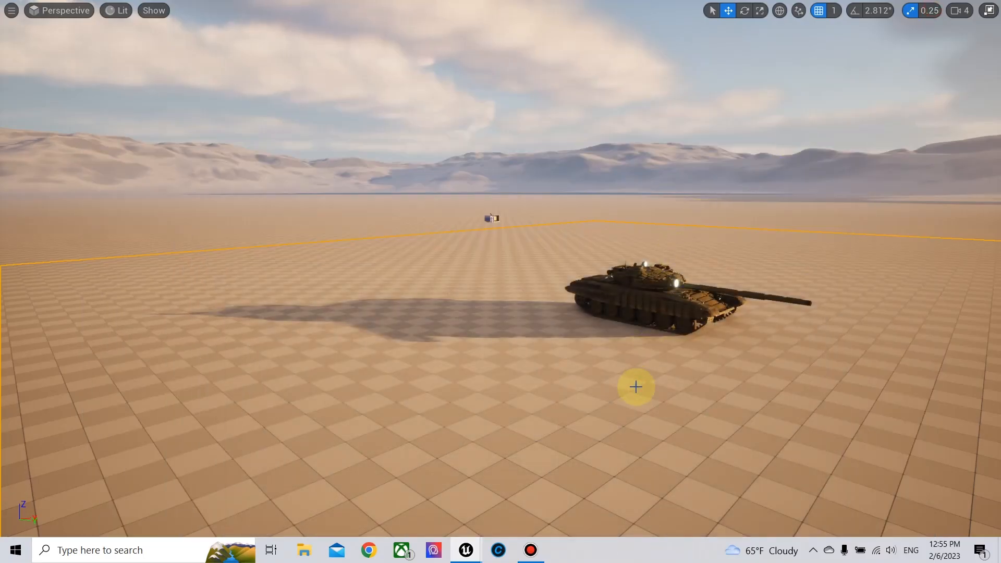
pyautogui.hotkey('alt', 'p')
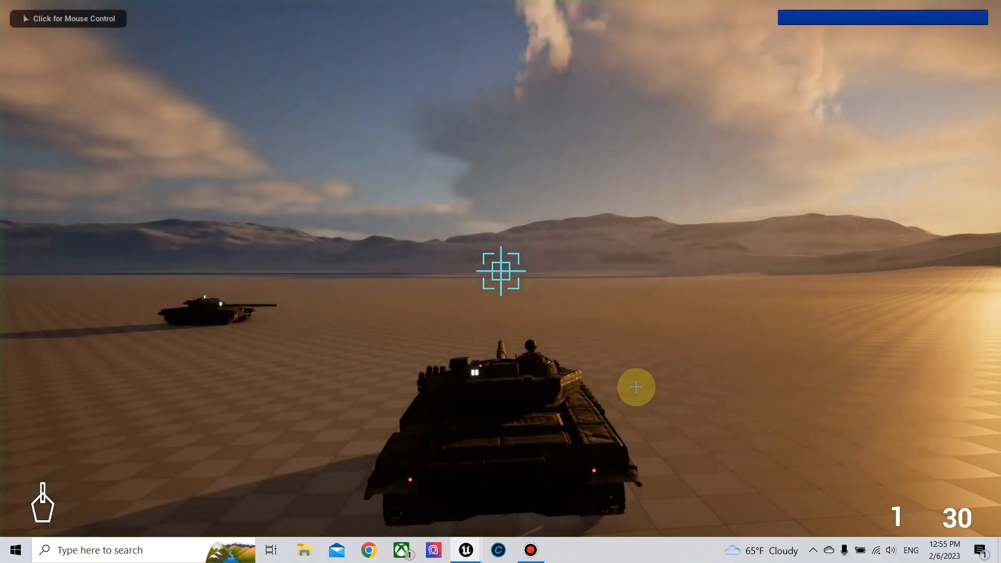
pyautogui.click(636, 387)
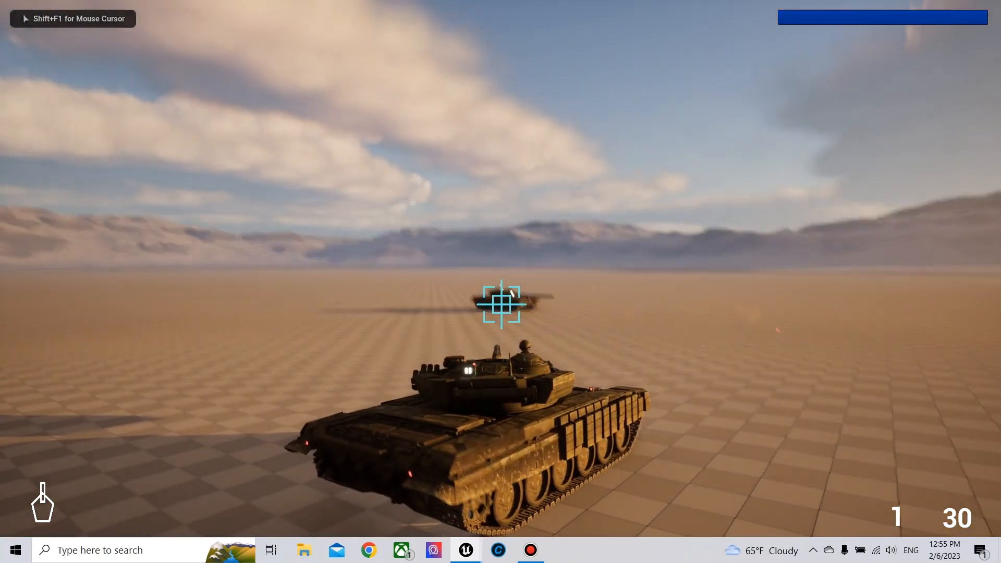
pyautogui.click(501, 301)
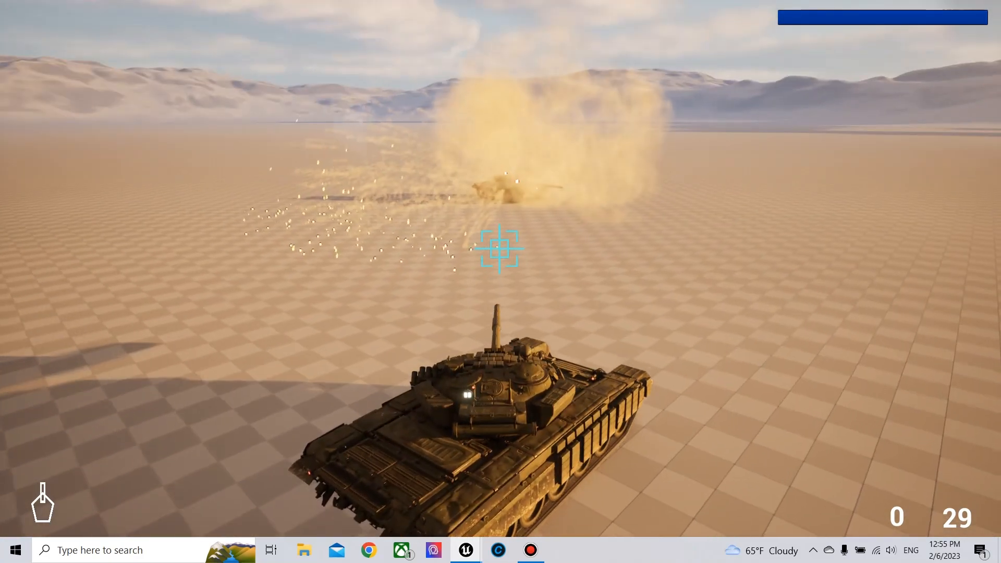
pyautogui.press('w')
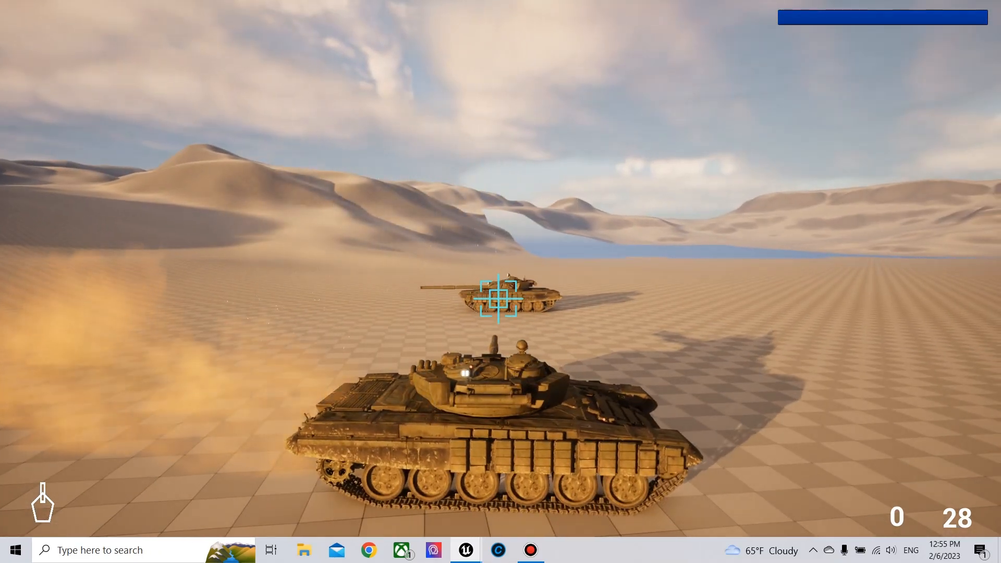
pyautogui.click(498, 298)
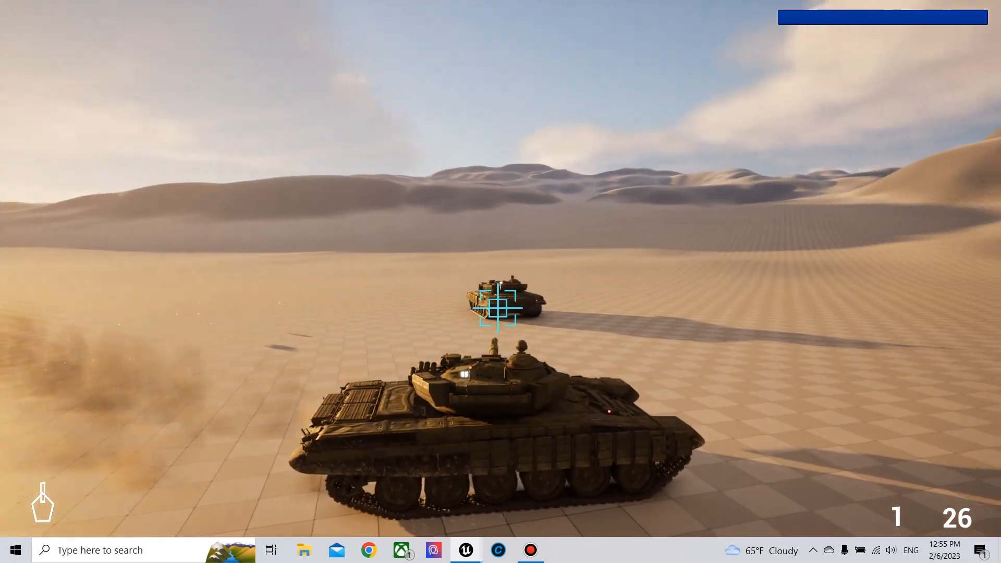
pyautogui.click(496, 308)
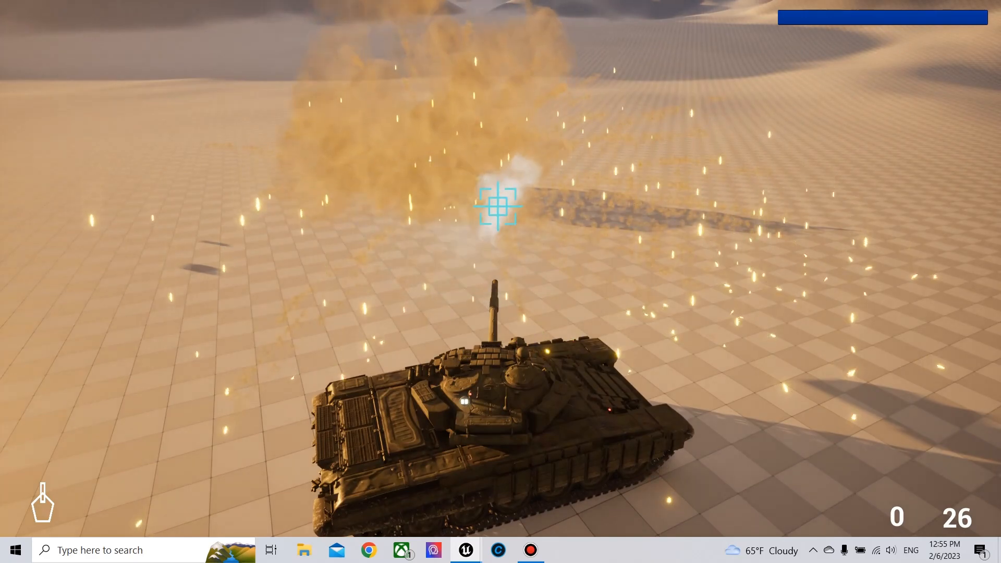
pyautogui.press('Escape')
# Return to the BP_T72_Tank event graph and collapse the Print String's advanced options
pyautogui.moveTo(464, 548)
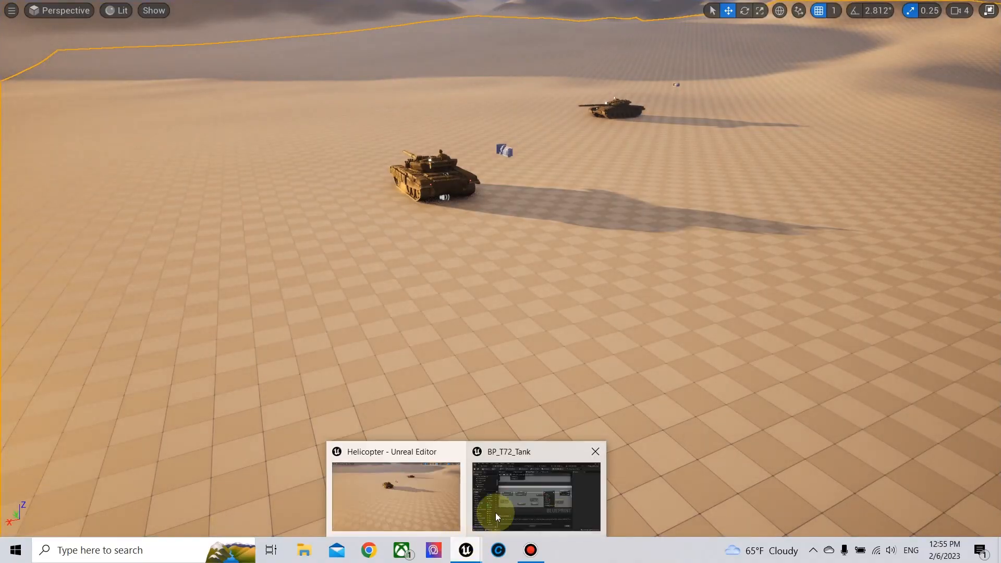
pyautogui.click(475, 504)
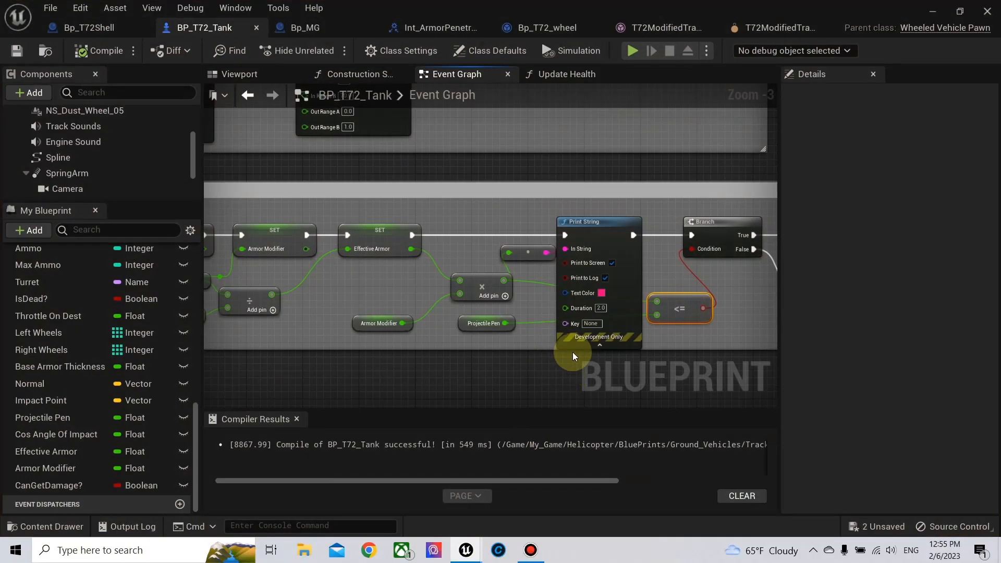
pyautogui.click(599, 345)
# Compare the Projectile Pen variable used in the tank's <= check with the one passed by Bp_T72Shell
pyautogui.moveTo(597, 328); pyautogui.dragTo(560, 325, button='right')
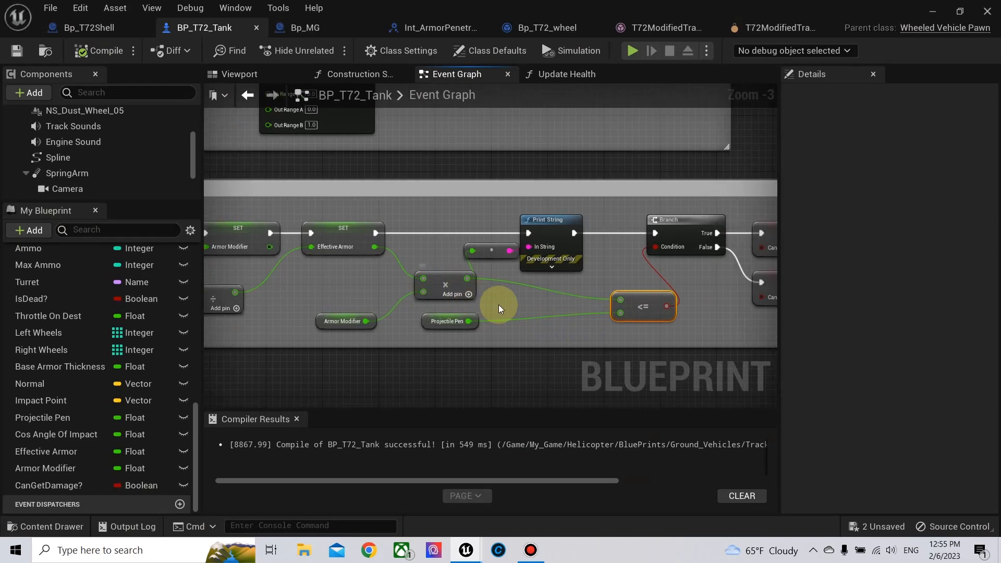
pyautogui.moveTo(444, 333); pyautogui.dragTo(422, 333, button='right')
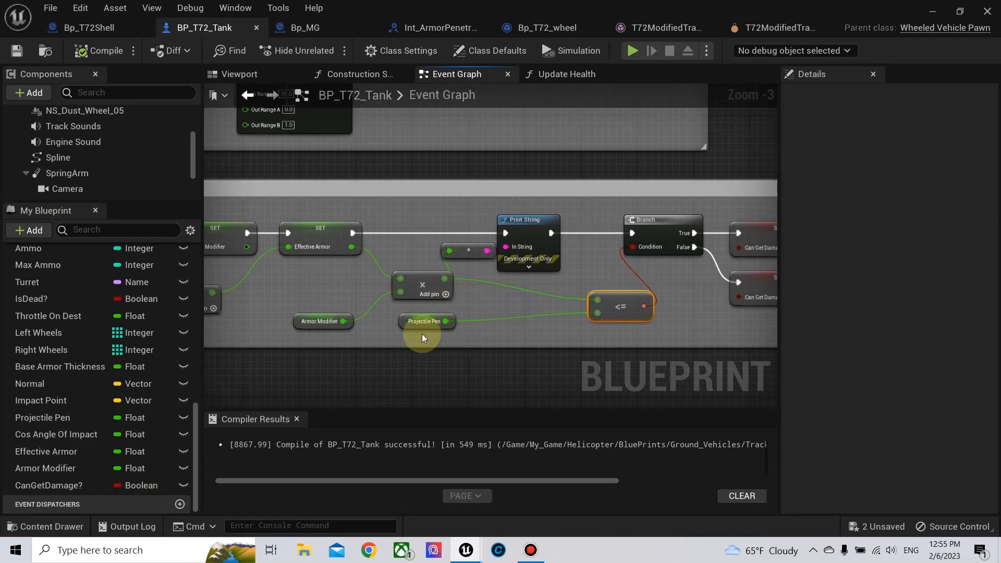
pyautogui.click(408, 323)
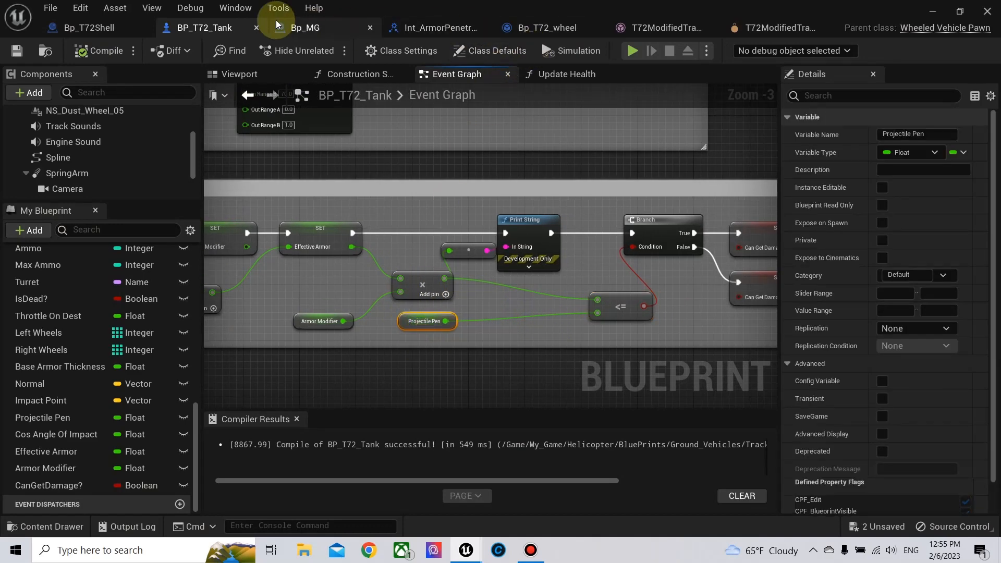
pyautogui.click(95, 26)
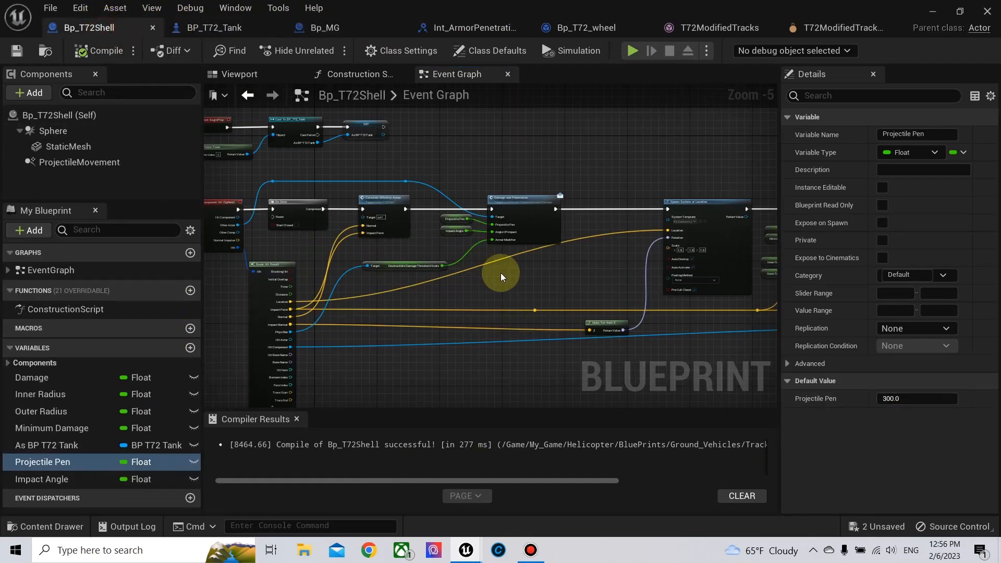
pyautogui.moveTo(480, 181); pyautogui.dragTo(538, 181, button='right')
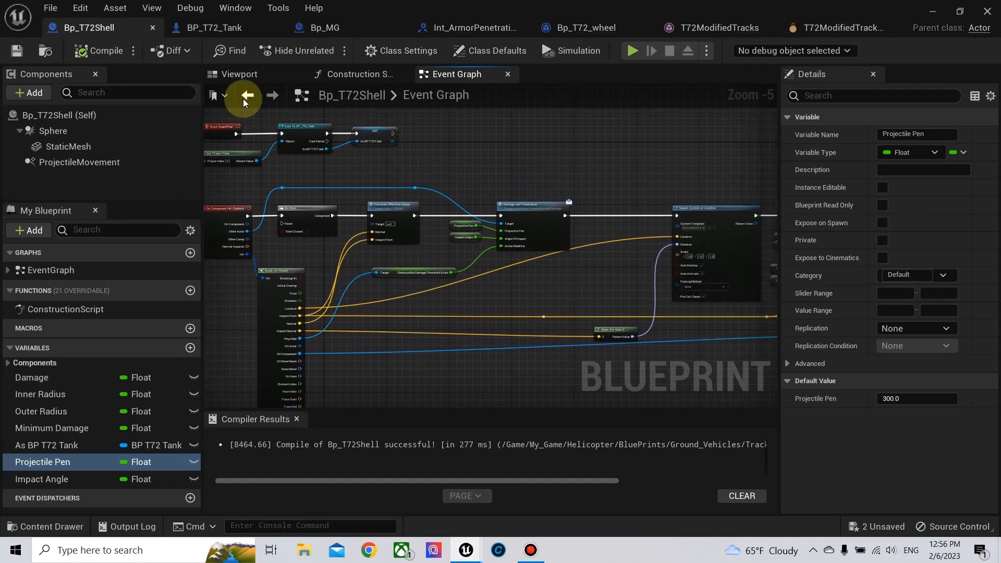
pyautogui.click(214, 27)
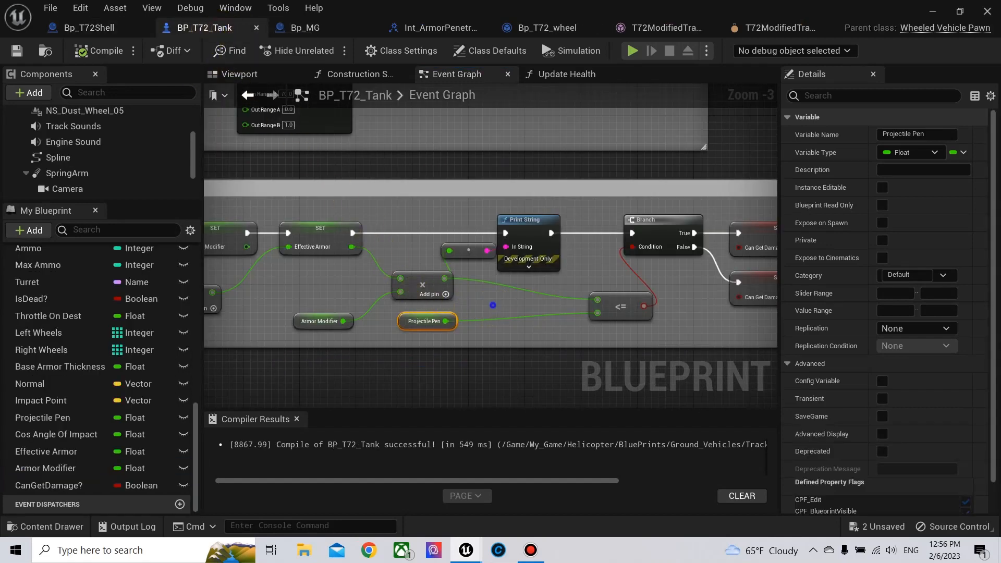
# Feed the Projectile Pen variable into the armor check's Print String conversion and compile the blueprint
pyautogui.moveTo(492, 305); pyautogui.dragTo(597, 301, button='right')
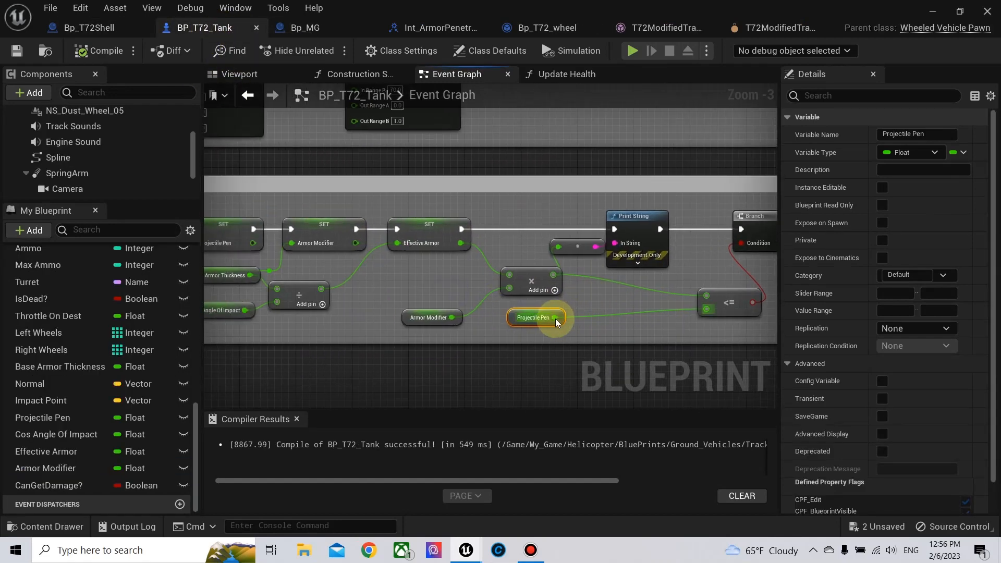
pyautogui.moveTo(552, 318); pyautogui.dragTo(558, 247)
pyautogui.click(466, 368)
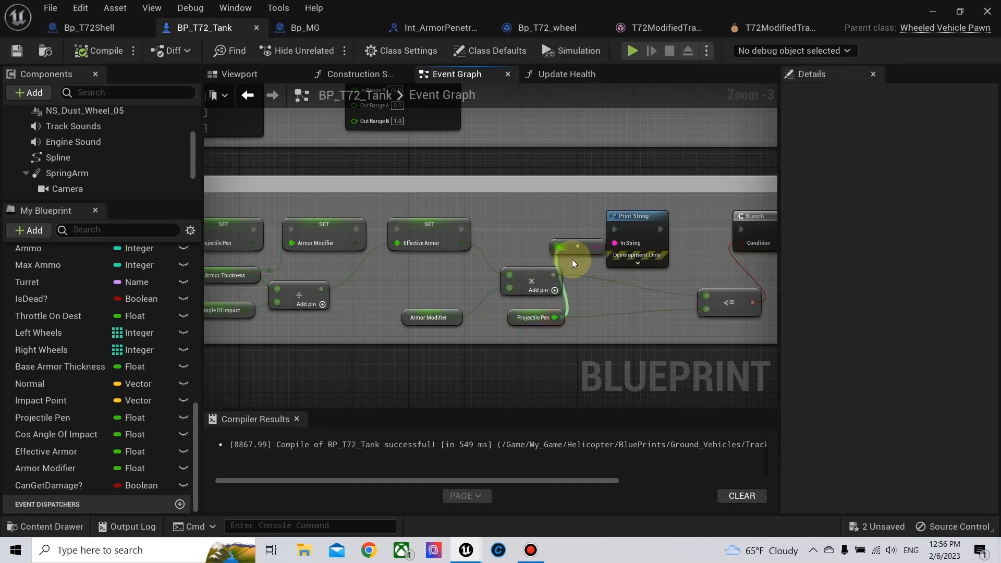
pyautogui.click(96, 55)
# Play the level, fire at the other tank to read the printed Projectile Pen, end the session, and return to the BP_T72_Tank blueprint
pyautogui.click(932, 11)
pyautogui.click(656, 322)
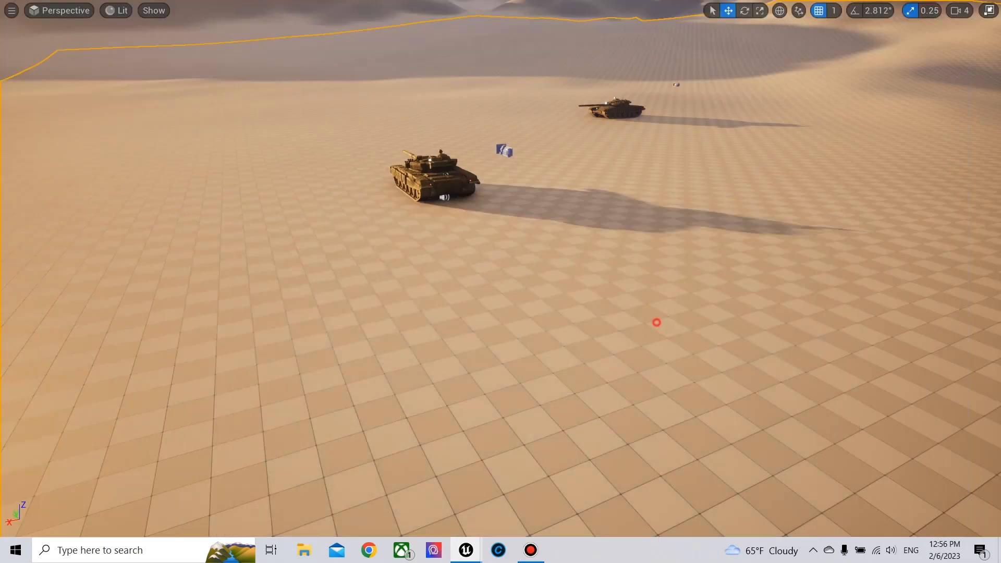
pyautogui.hotkey('alt', 'p')
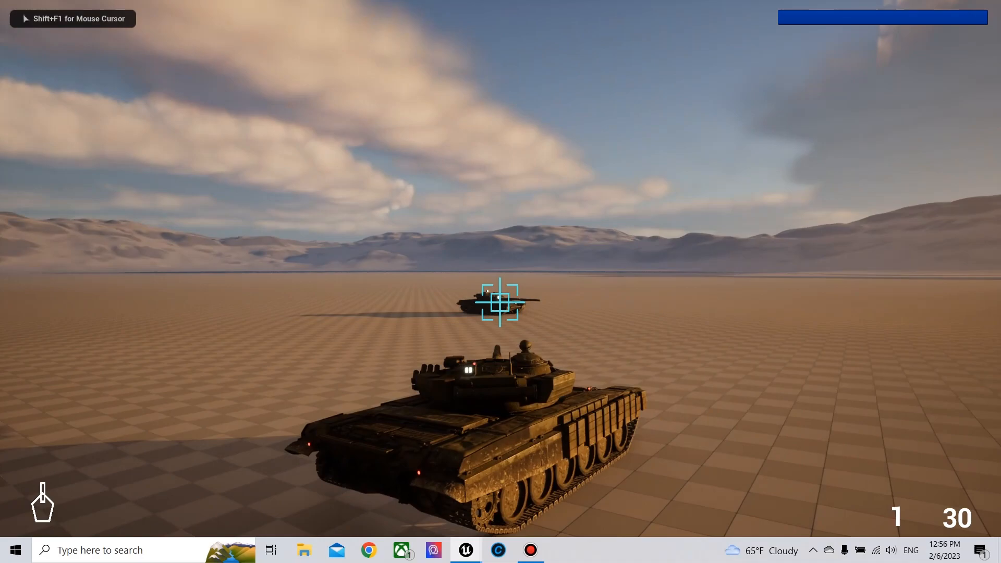
pyautogui.click(500, 302)
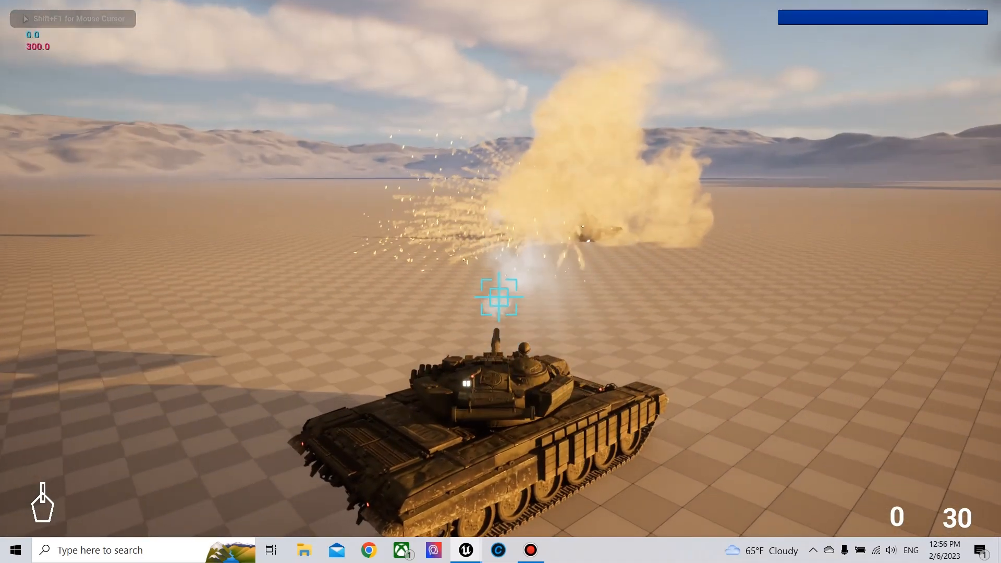
pyautogui.press('Escape')
pyautogui.click(435, 494)
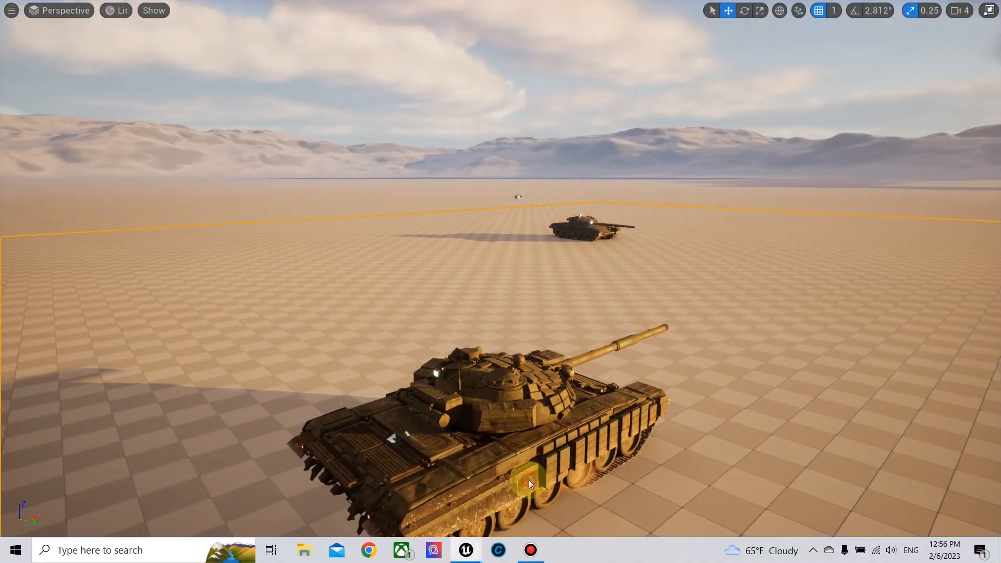
pyautogui.click(551, 395)
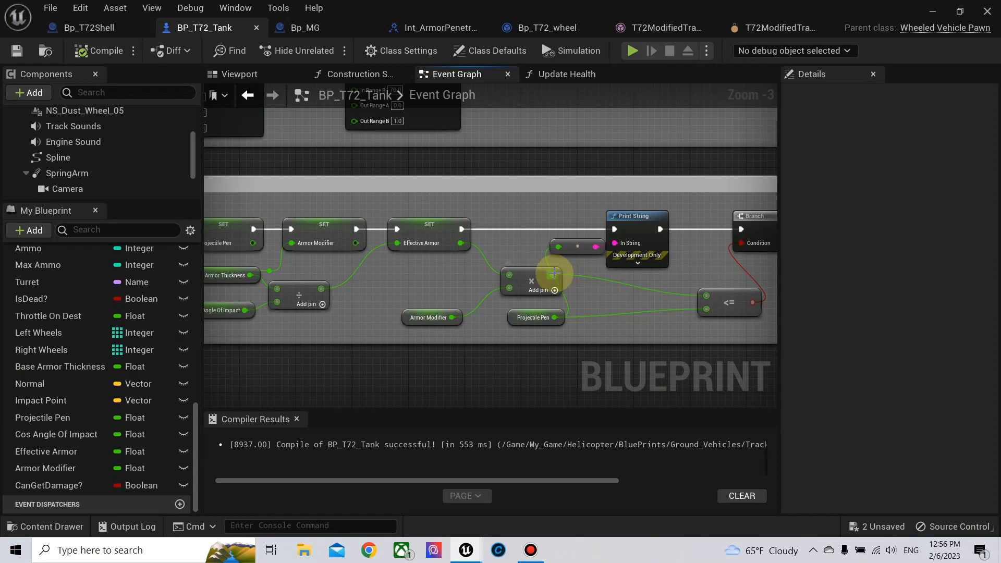
# Reconnect the multiplied effective armor result to the Print String conversion and compile the blueprint
pyautogui.moveTo(555, 274); pyautogui.dragTo(558, 245)
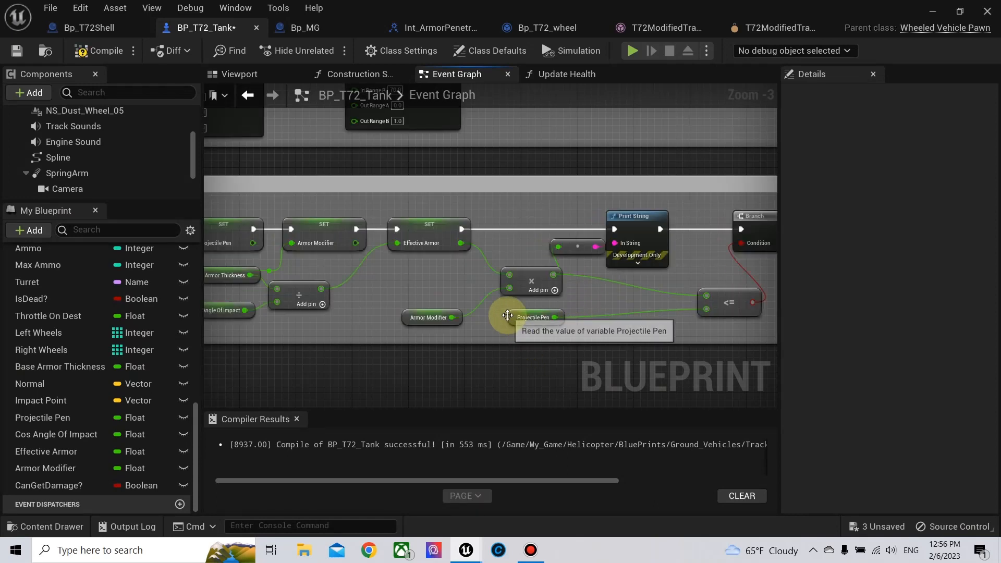
pyautogui.moveTo(611, 298); pyautogui.dragTo(361, 285, button='right')
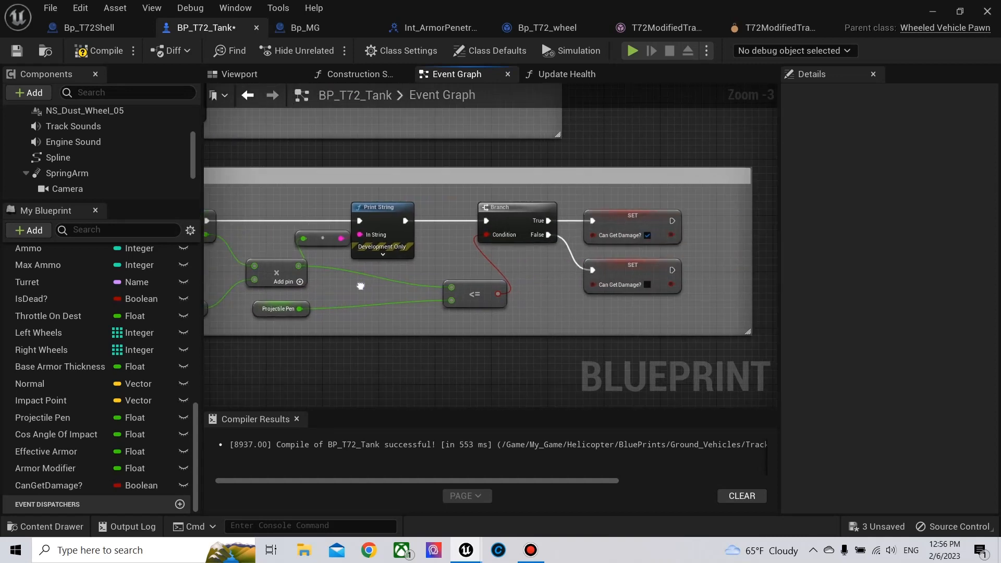
pyautogui.click(99, 51)
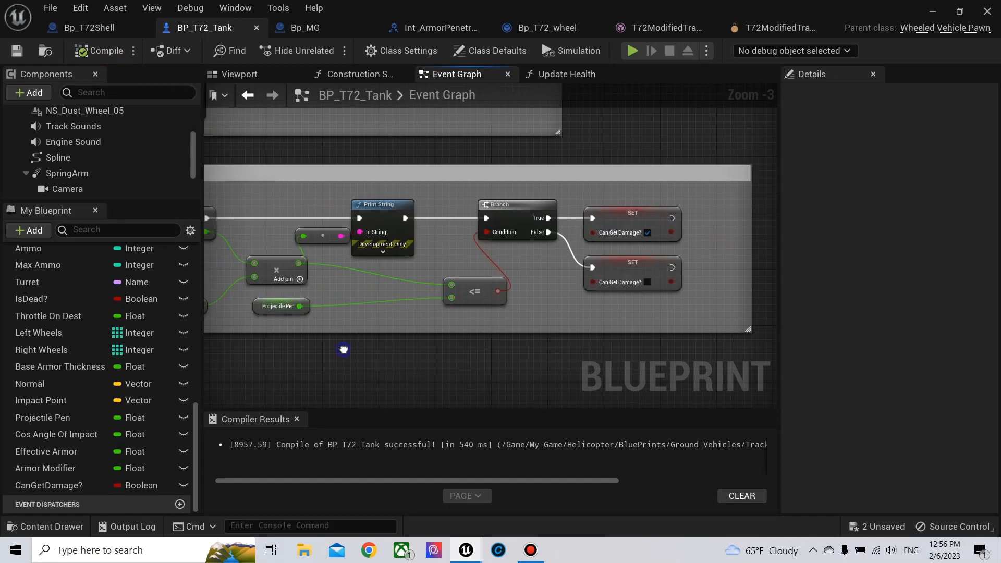
# In the Update Health function, delete the health Print String, wire the Health SET node directly to the following Branch, and compile
pyautogui.scroll(-2, 511, 330)
pyautogui.moveTo(489, 163); pyautogui.dragTo(578, 217, button='right')
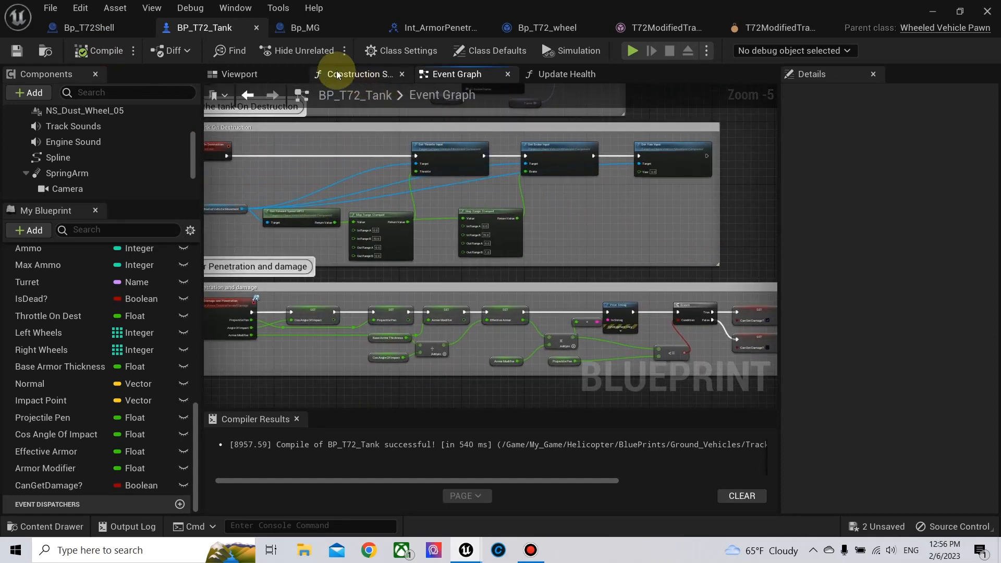
pyautogui.click(547, 74)
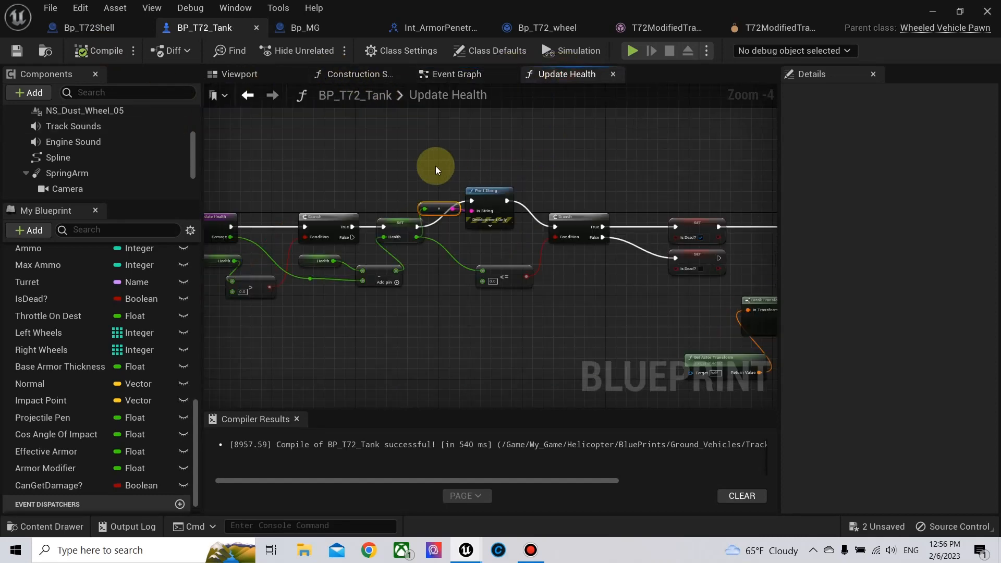
pyautogui.moveTo(436, 165); pyautogui.dragTo(492, 217)
pyautogui.press('Delete')
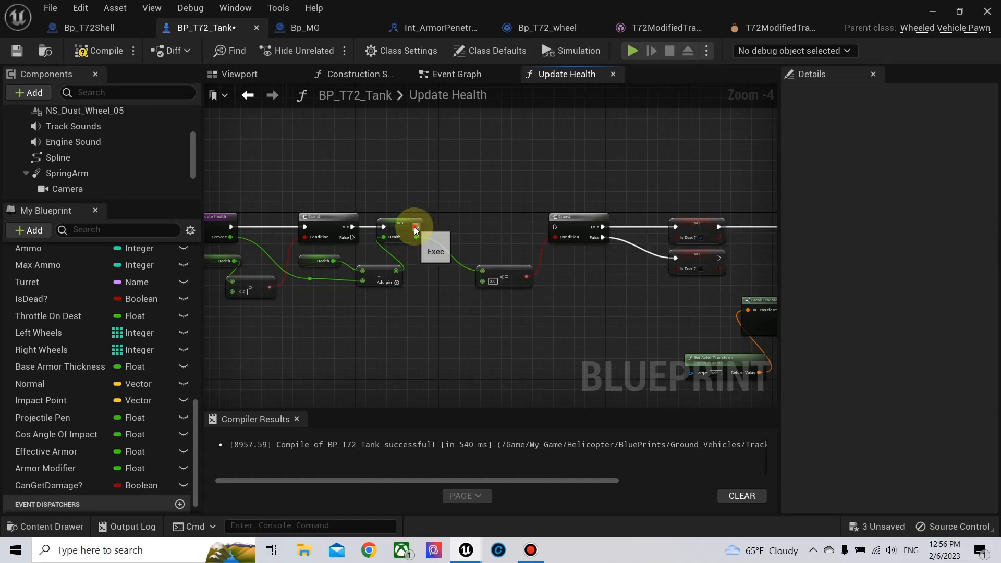
pyautogui.moveTo(415, 230); pyautogui.dragTo(555, 227)
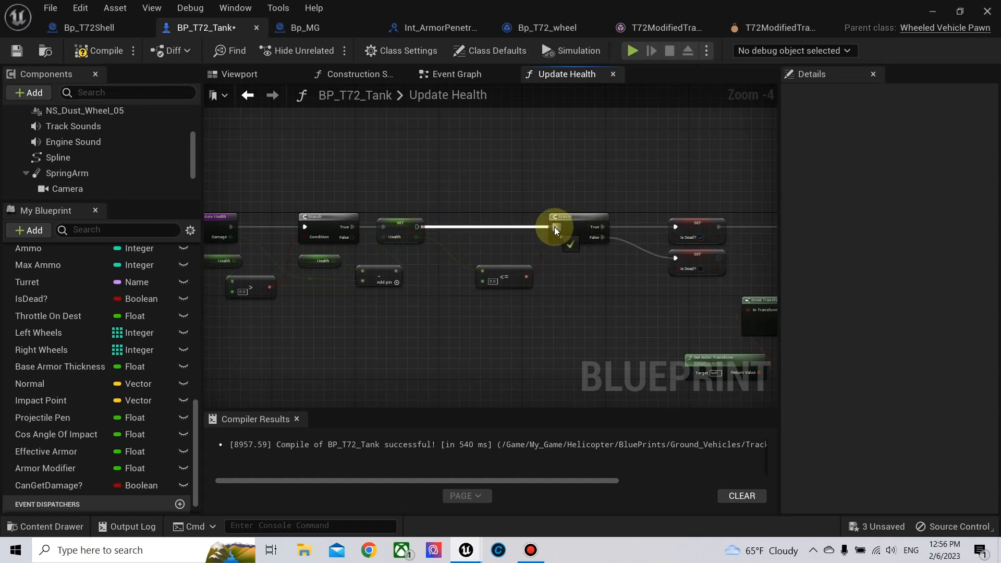
pyautogui.click(114, 52)
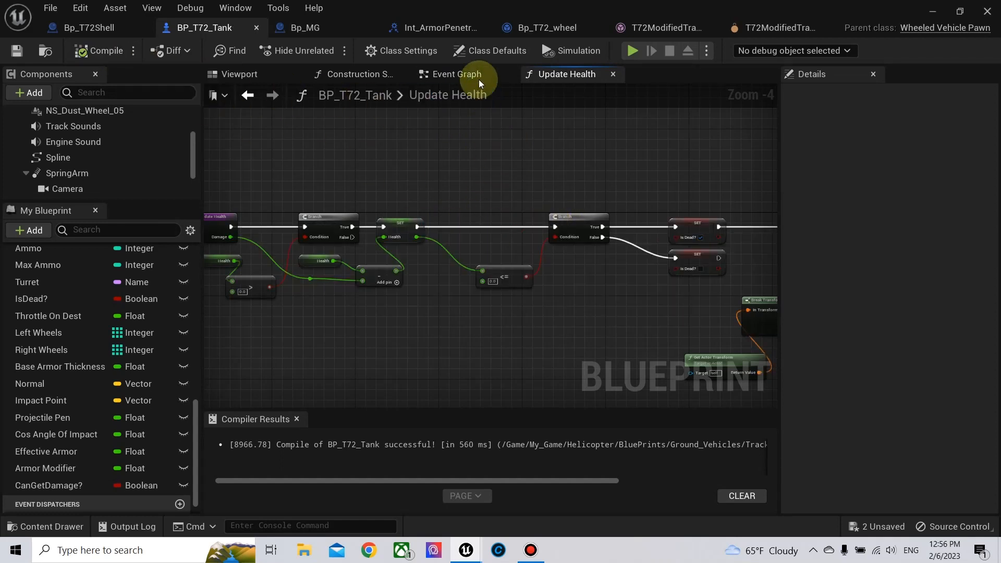
# In the event graph, widen the Armor Penetration and damage comment and space the Branch, CanGetDamage? setters and <= node apart
pyautogui.click(473, 76)
pyautogui.moveTo(669, 284); pyautogui.dragTo(526, 193, button='right')
pyautogui.moveTo(504, 293)
pyautogui.mouseDown(button='right')
pyautogui.moveTo(598, 296)
pyautogui.moveTo(514, 295)
pyautogui.mouseUp(button='right')
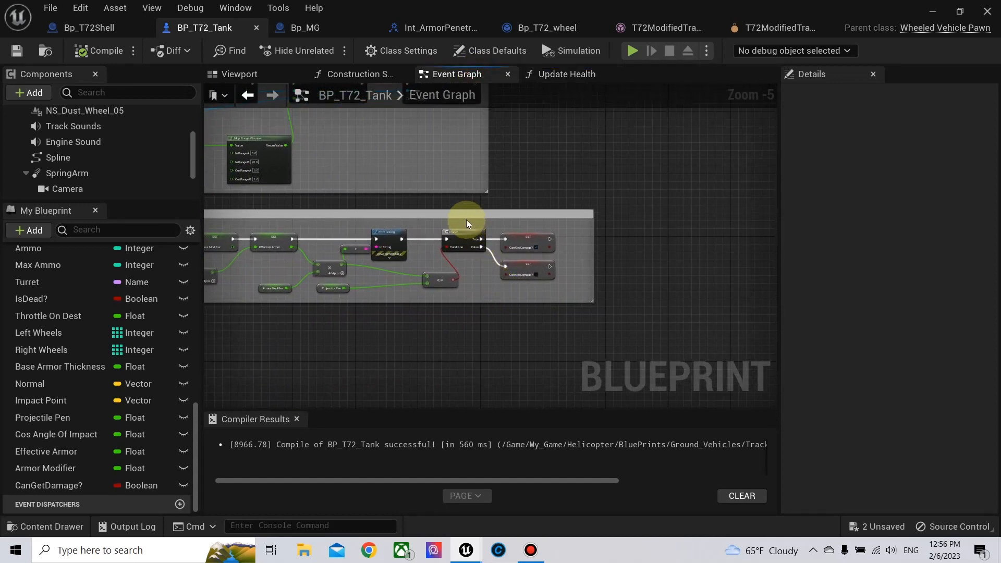
pyautogui.moveTo(595, 234); pyautogui.dragTo(691, 234)
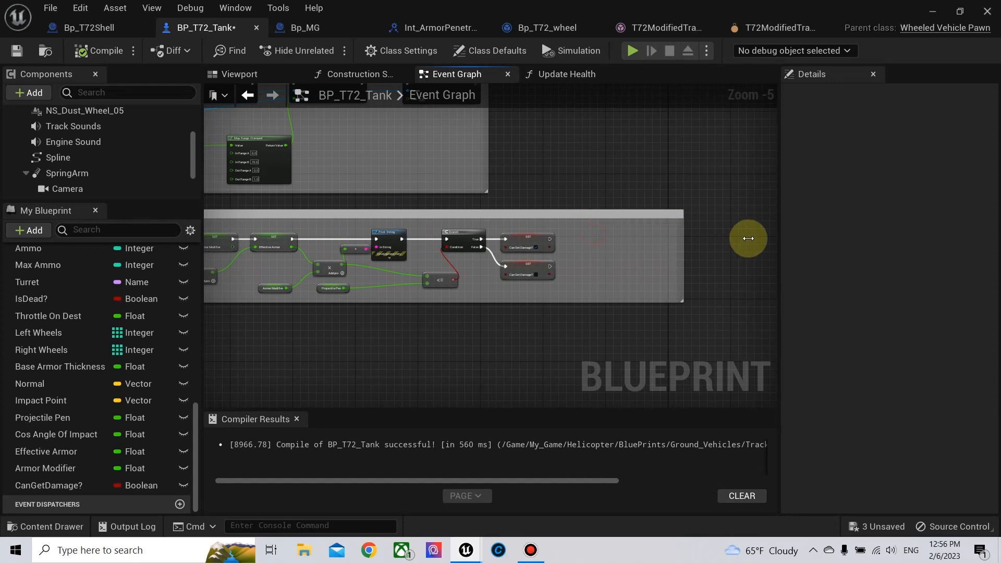
pyautogui.moveTo(510, 255); pyautogui.dragTo(620, 239)
pyautogui.scroll(2, 432, 241)
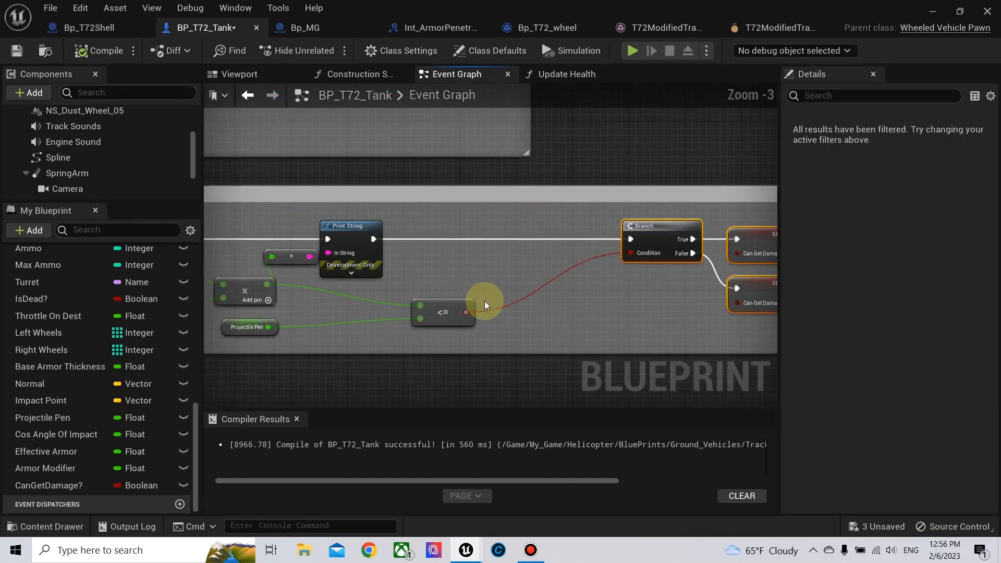
pyautogui.click(407, 309)
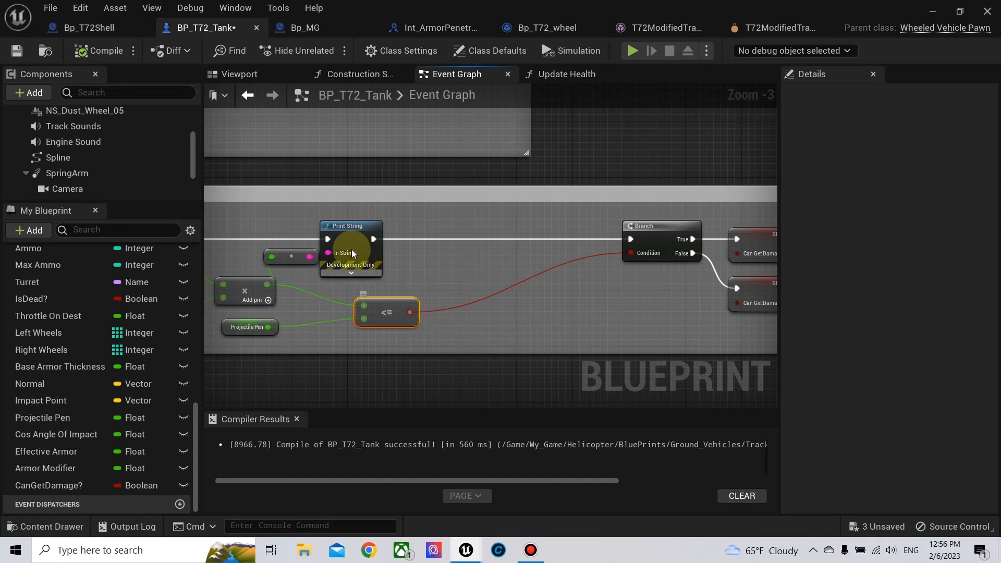
# Replace the Print String's float input with the <= check's boolean result, place the node nearer the Branch, and compile
pyautogui.click(294, 254)
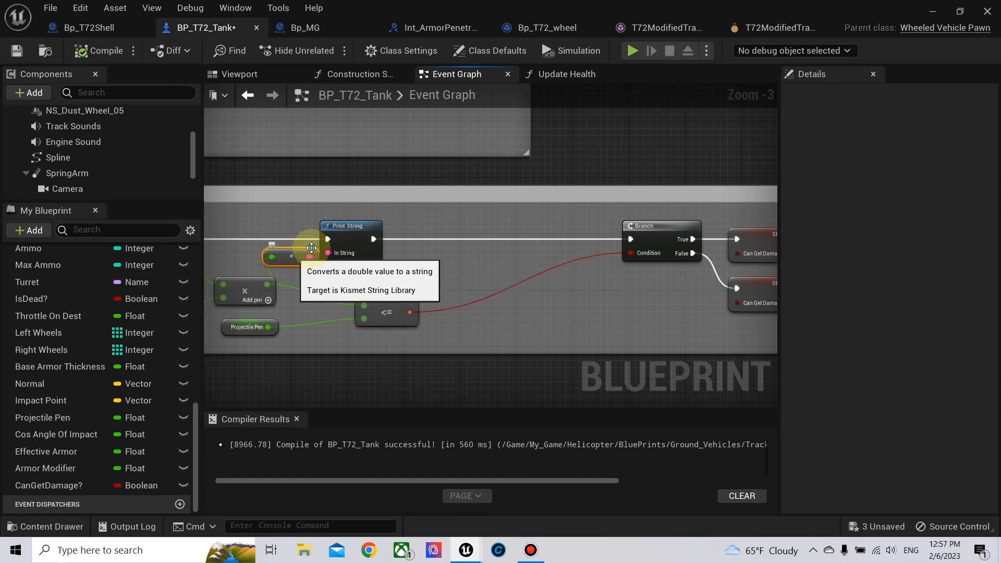
pyautogui.press('Delete')
pyautogui.moveTo(351, 236); pyautogui.dragTo(489, 240)
pyautogui.moveTo(410, 312); pyautogui.dragTo(455, 254)
pyautogui.click(97, 50)
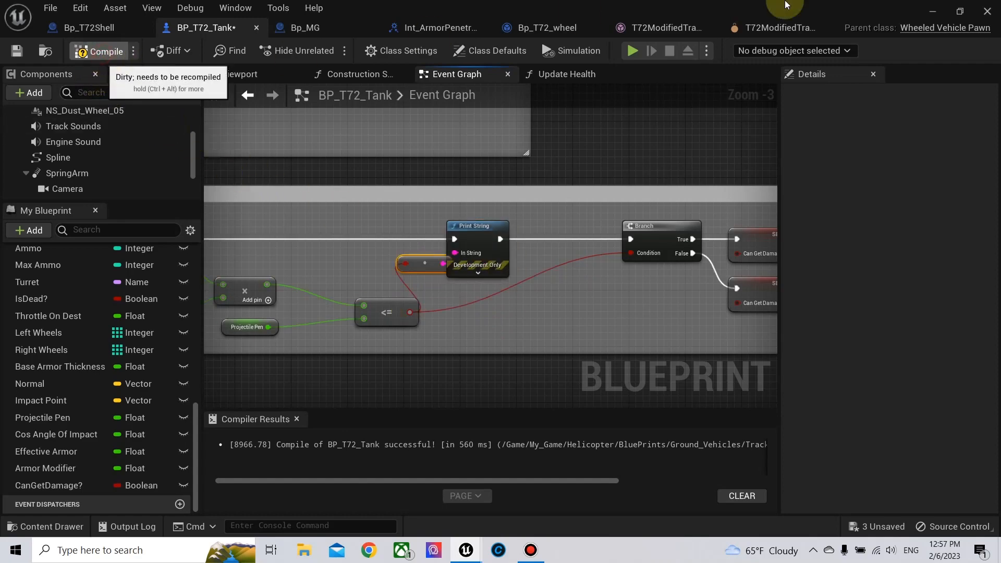
# Play the level, fire at the other tank from a distance and again from close up to test the printed boolean, and end the session
pyautogui.click(932, 11)
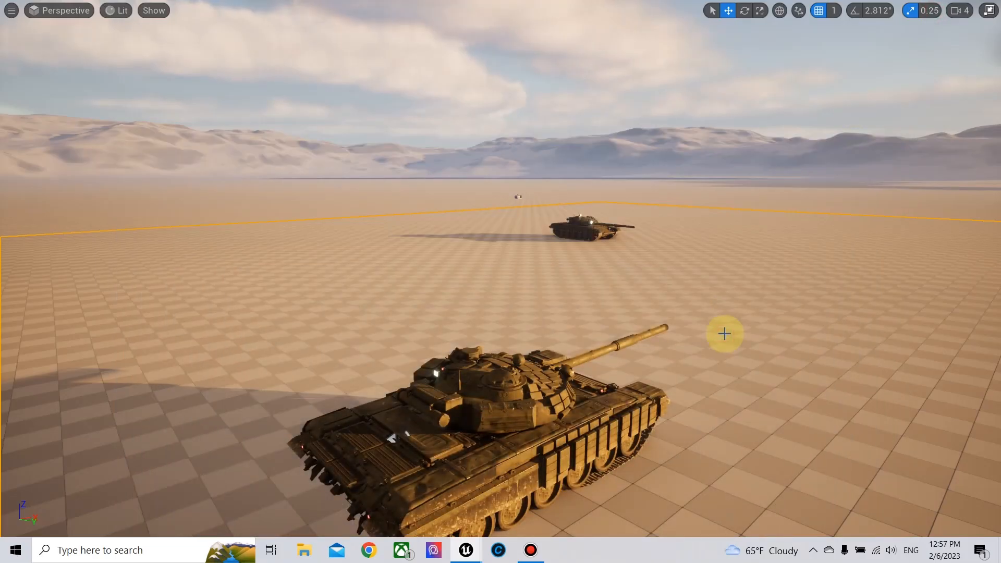
pyautogui.hotkey('alt', 'p')
pyautogui.click(724, 332)
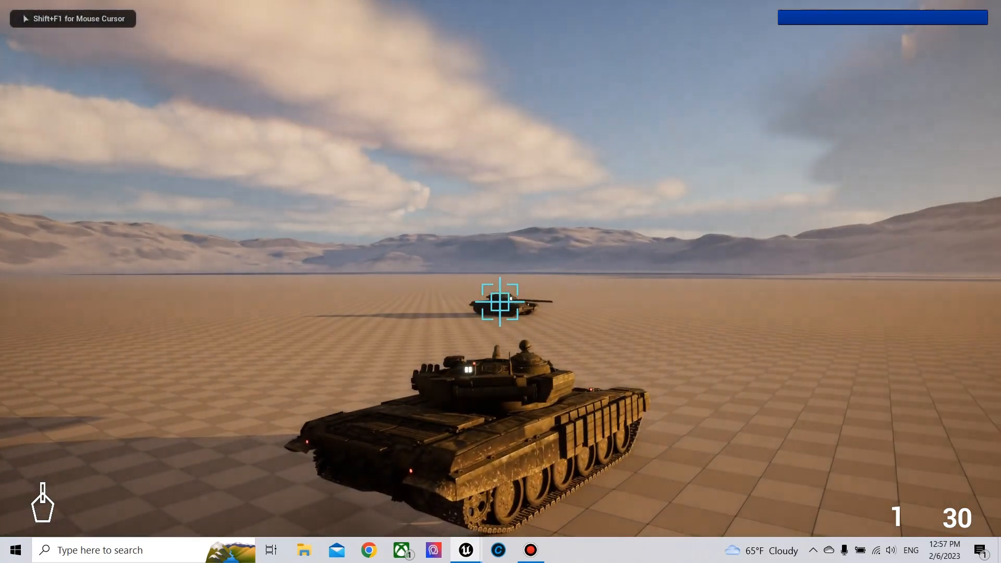
pyautogui.click(499, 302)
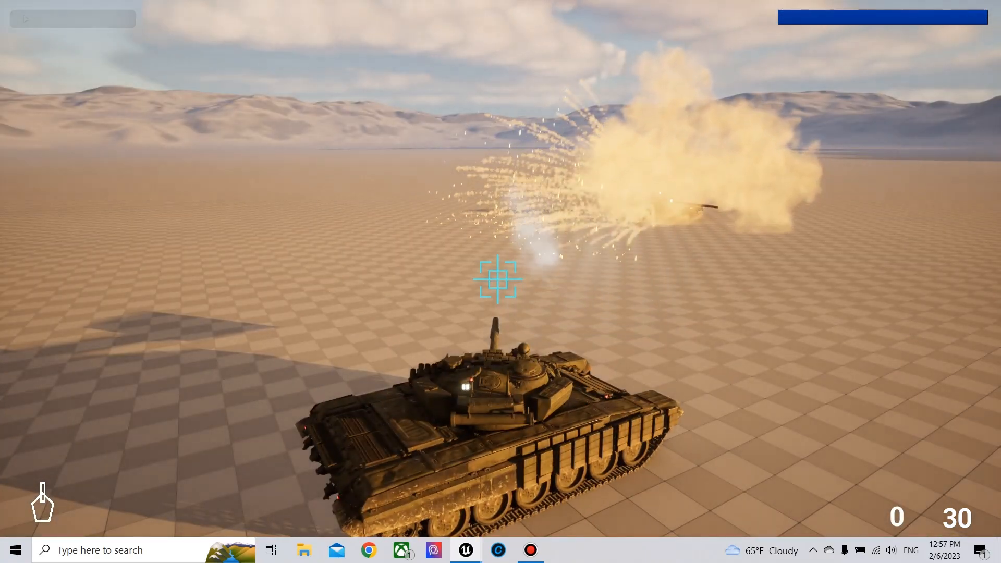
pyautogui.press('w')
pyautogui.press('a')
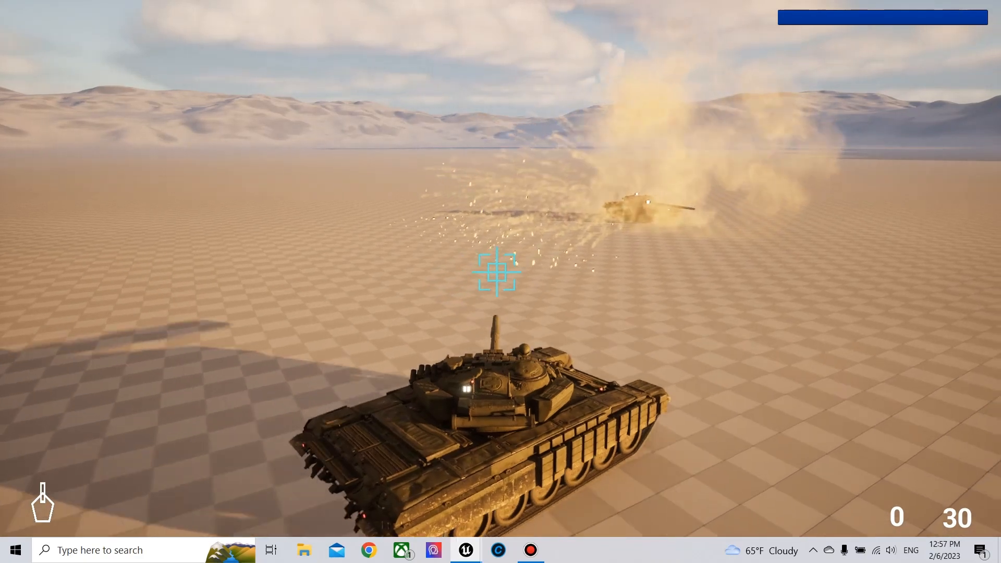
pyautogui.press('w')
pyautogui.press('a')
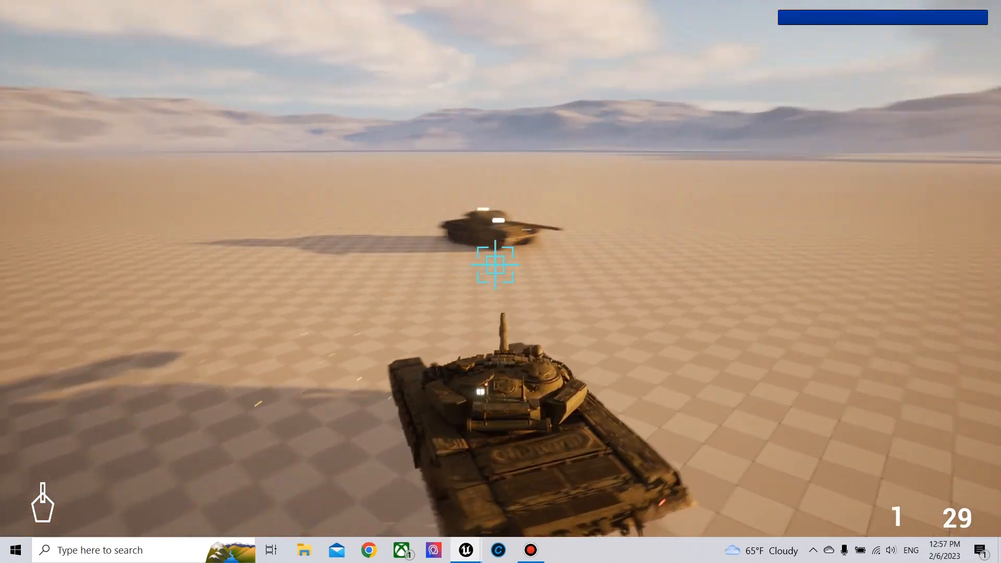
pyautogui.press('w')
pyautogui.press('a')
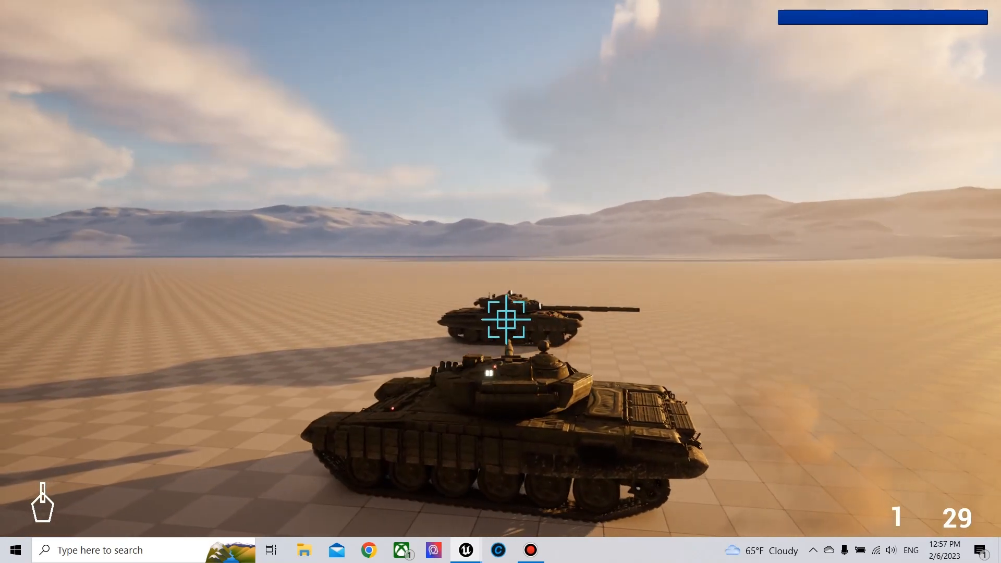
pyautogui.click(505, 316)
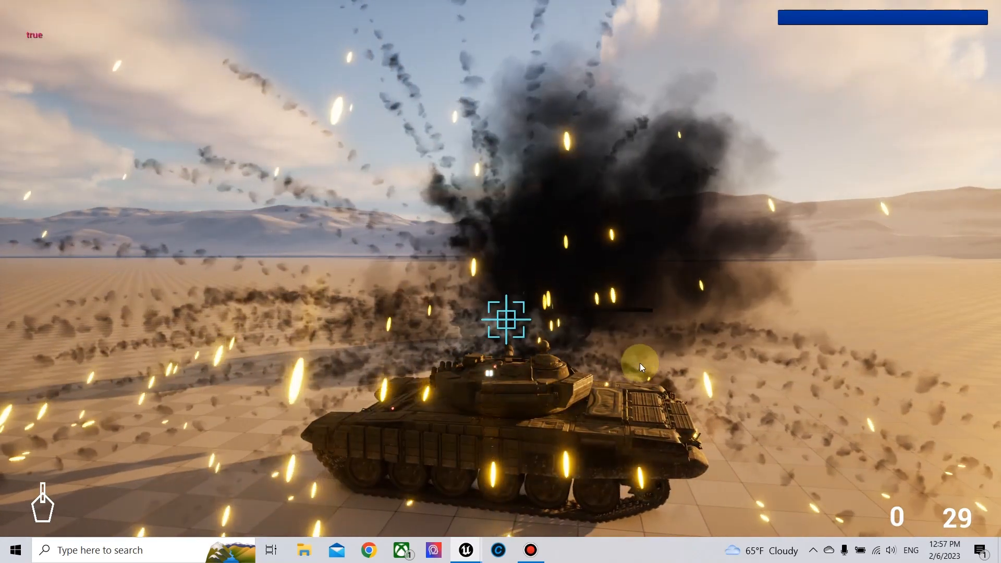
pyautogui.press('Escape')
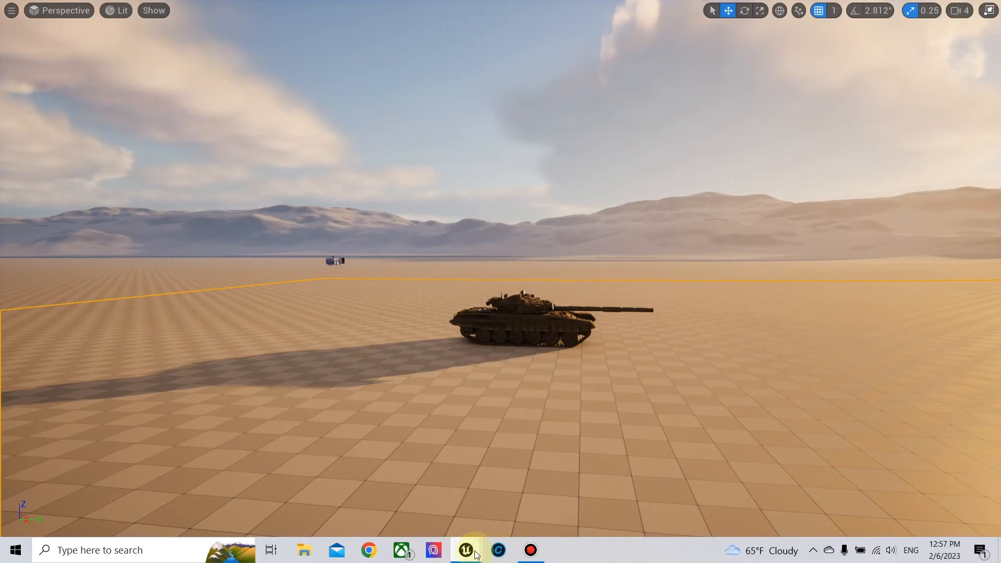
# Examine how the RadialDamage event uses Can Get Damage? in its Branch and what the Update Health function does
pyautogui.moveTo(465, 548)
pyautogui.click(525, 497)
pyautogui.scroll(2, 586, 234)
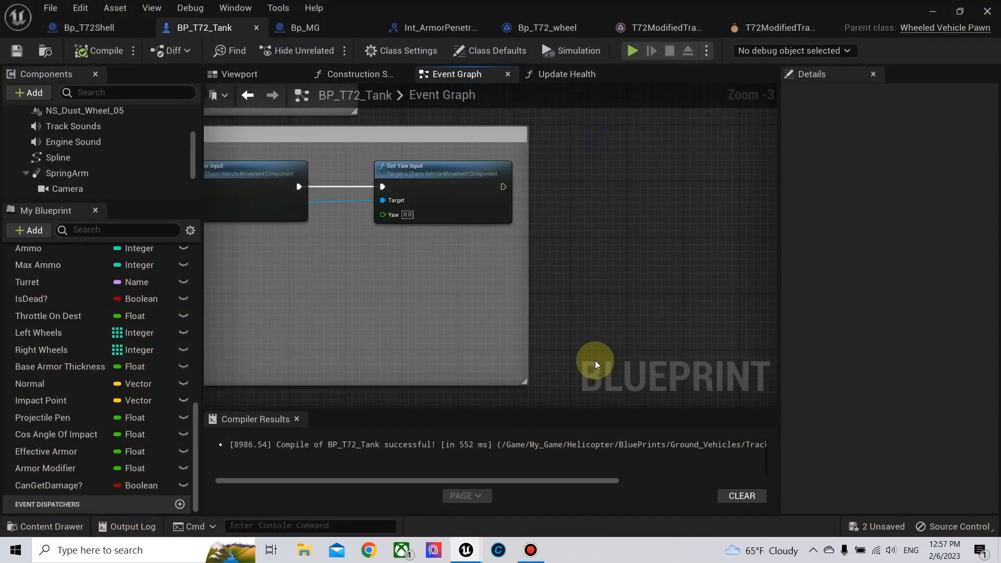
pyautogui.scroll(-6, 594, 218)
pyautogui.moveTo(593, 215); pyautogui.dragTo(709, 374, button='right')
pyautogui.moveTo(521, 275)
pyautogui.mouseDown(button='right')
pyautogui.moveTo(576, 342)
pyautogui.moveTo(561, 405)
pyautogui.mouseUp(button='right')
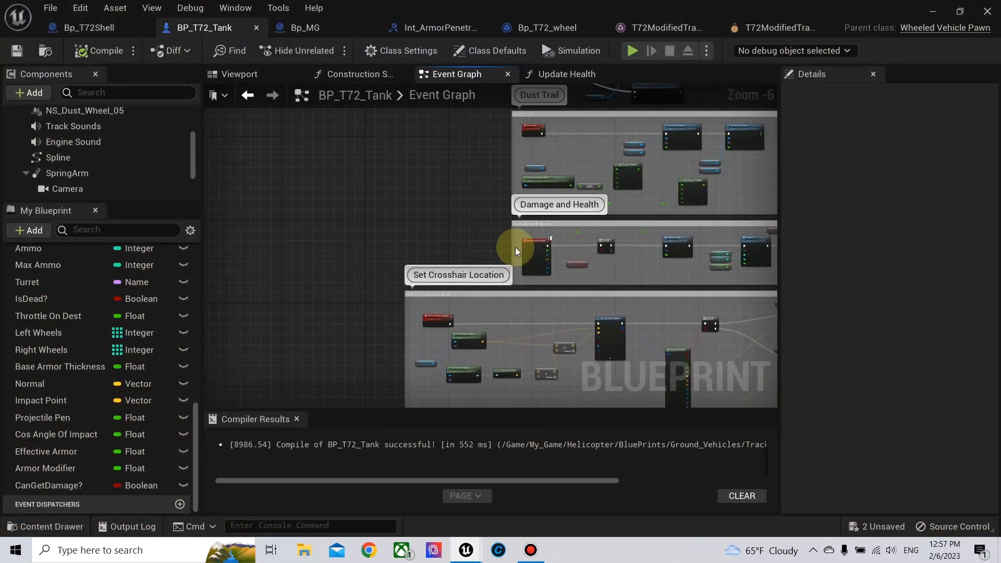
pyautogui.moveTo(515, 247); pyautogui.dragTo(376, 263, button='right')
pyautogui.scroll(5, 392, 264)
pyautogui.moveTo(611, 315); pyautogui.dragTo(501, 316, button='right')
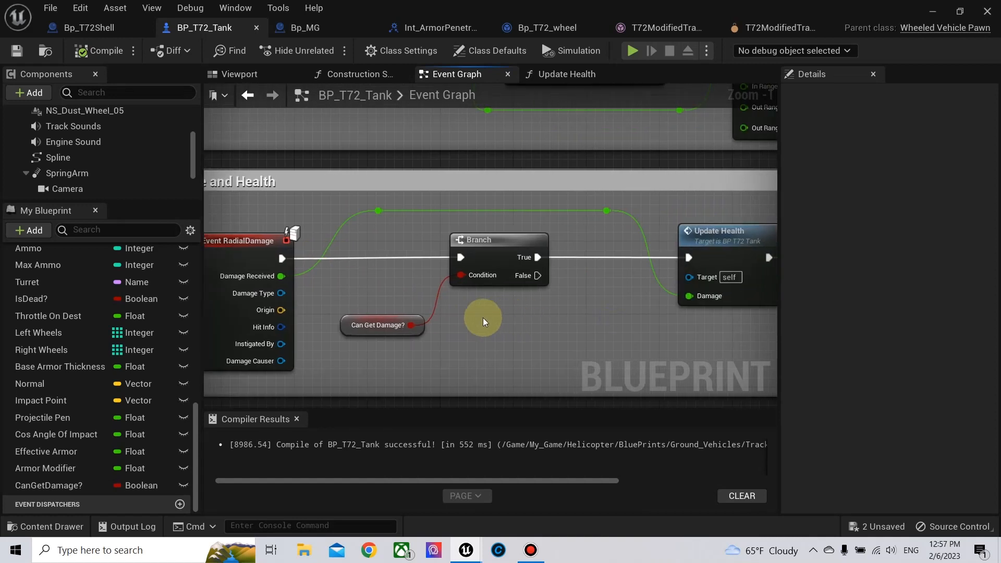
pyautogui.moveTo(332, 292)
pyautogui.mouseDown(button='right')
pyautogui.moveTo(405, 281)
pyautogui.moveTo(387, 284)
pyautogui.mouseUp(button='right')
pyautogui.moveTo(564, 311)
pyautogui.mouseDown(button='right')
pyautogui.moveTo(523, 309)
pyautogui.moveTo(595, 305)
pyautogui.moveTo(428, 301)
pyautogui.moveTo(386, 291)
pyautogui.mouseUp(button='right')
pyautogui.doubleClick(523, 208)
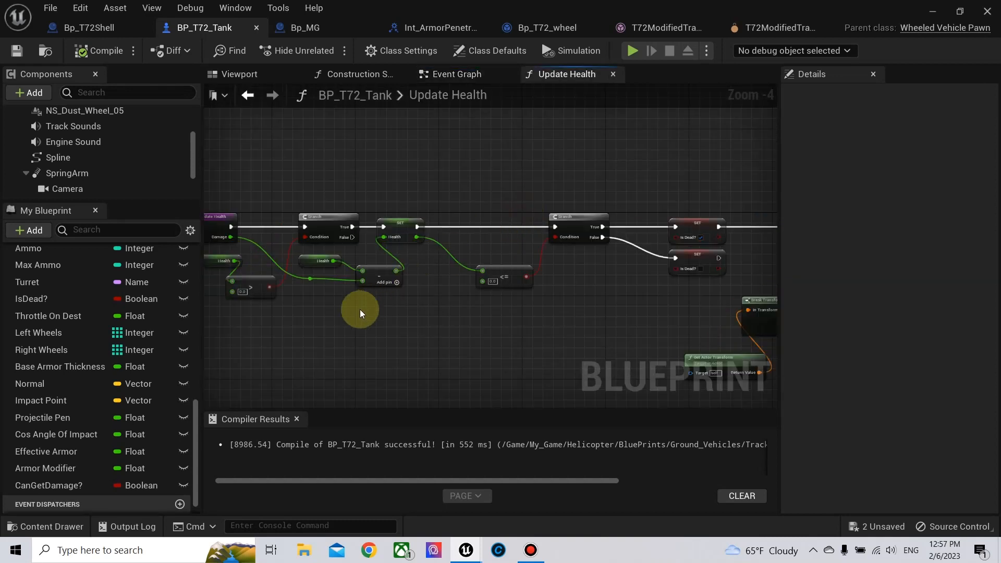
pyautogui.click(248, 94)
# Inspect the armor check from the <= comparison through the Print String and Branch to the two CanGetDamage? setters
pyautogui.moveTo(367, 298)
pyautogui.mouseDown(button='right')
pyautogui.moveTo(621, 253)
pyautogui.moveTo(425, 282)
pyautogui.mouseUp(button='right')
pyautogui.moveTo(489, 281)
pyautogui.mouseDown(button='right')
pyautogui.moveTo(355, 284)
pyautogui.moveTo(378, 251)
pyautogui.moveTo(380, 220)
pyautogui.moveTo(430, 212)
pyautogui.mouseUp(button='right')
pyautogui.scroll(-3, 355, 283)
pyautogui.scroll(-3, 508, 327)
pyautogui.moveTo(508, 326); pyautogui.dragTo(497, 168, button='right')
pyautogui.moveTo(518, 295); pyautogui.dragTo(560, 168, button='right')
pyautogui.moveTo(584, 315); pyautogui.dragTo(551, 172, button='right')
pyautogui.scroll(2, 537, 261)
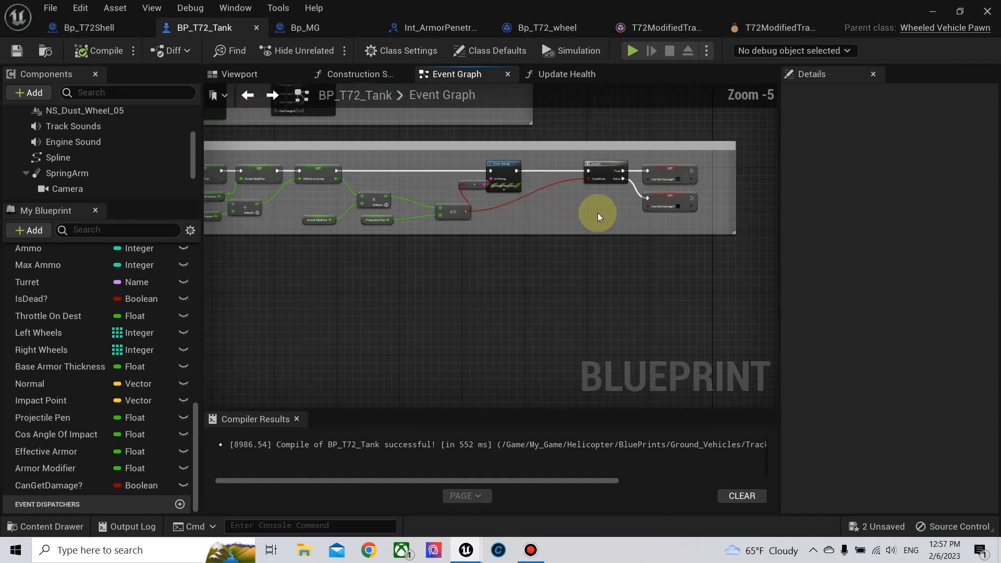
pyautogui.moveTo(597, 212); pyautogui.dragTo(485, 263, button='right')
pyautogui.scroll(4, 505, 287)
pyautogui.scroll(-3, 531, 307)
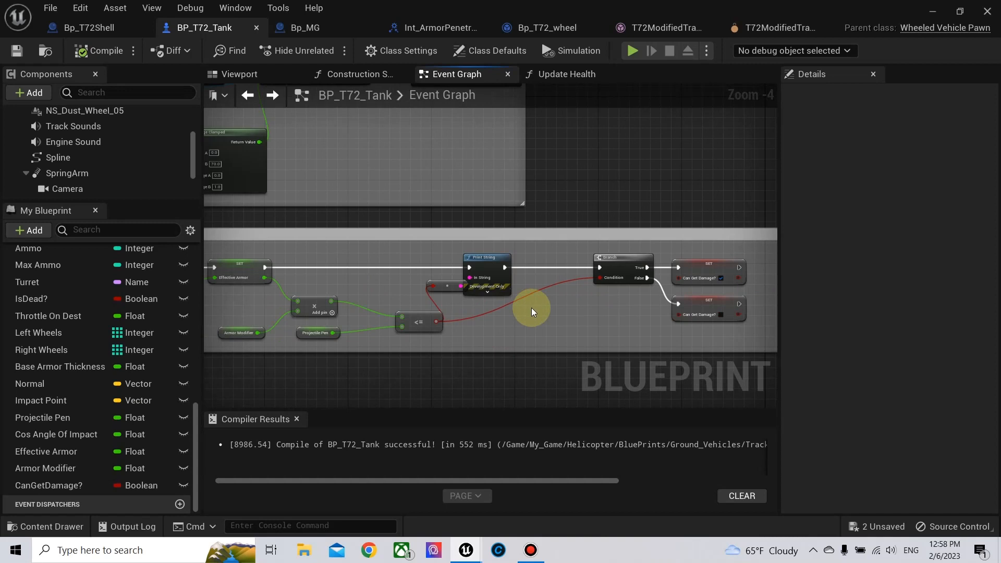
# Compare the RadialDamage event's health branch with the full Damage and Penetration event chain that sets CanGetDamage?
pyautogui.moveTo(471, 128); pyautogui.dragTo(607, 407, button='right')
pyautogui.moveTo(469, 216); pyautogui.dragTo(630, 399, button='right')
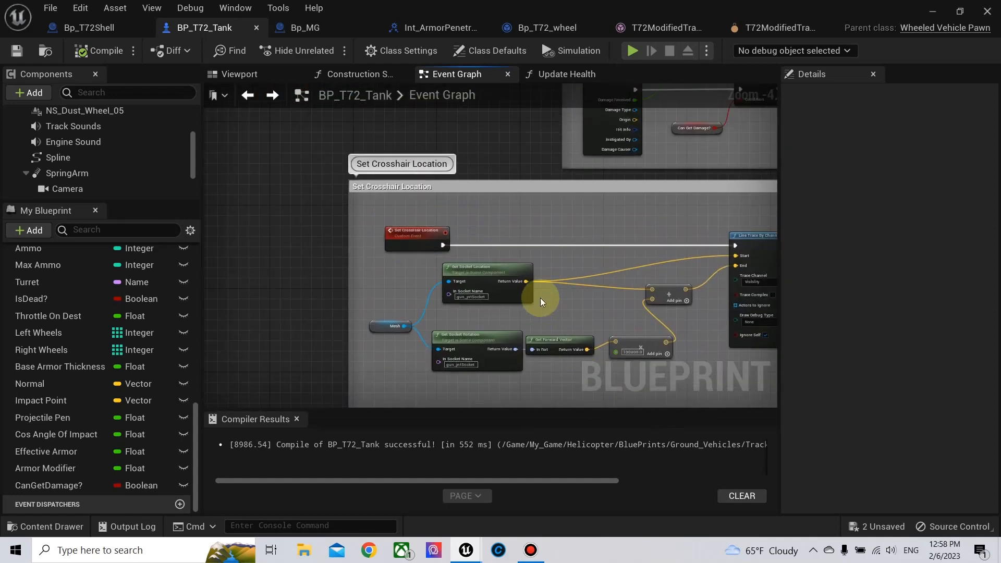
pyautogui.scroll(-2, 540, 299)
pyautogui.moveTo(522, 190); pyautogui.dragTo(425, 293, button='right')
pyautogui.scroll(3, 472, 298)
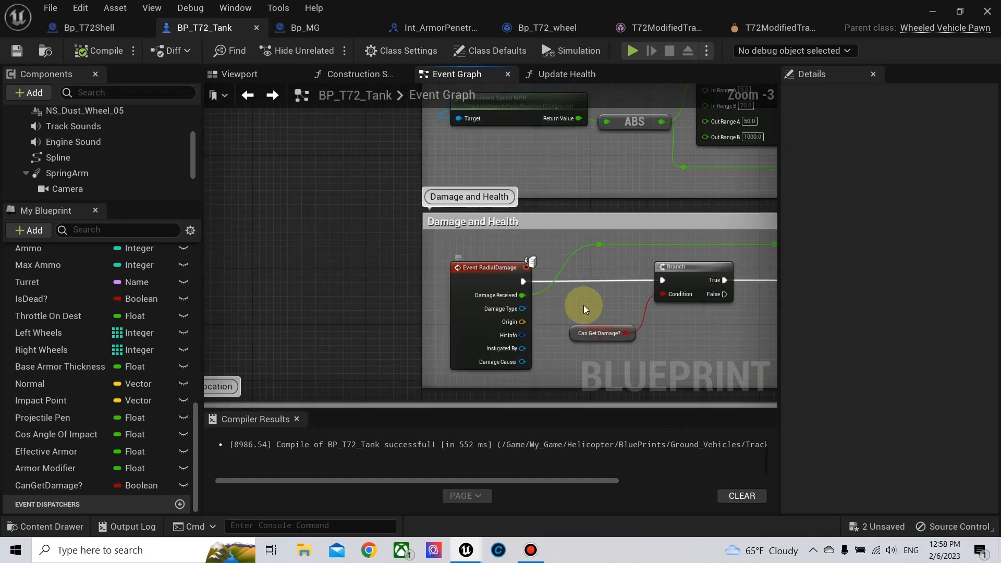
pyautogui.scroll(1, 581, 306)
pyautogui.scroll(-6, 511, 375)
pyautogui.moveTo(512, 375); pyautogui.dragTo(479, 165, button='right')
pyautogui.scroll(2, 357, 233)
pyautogui.scroll(2, 358, 234)
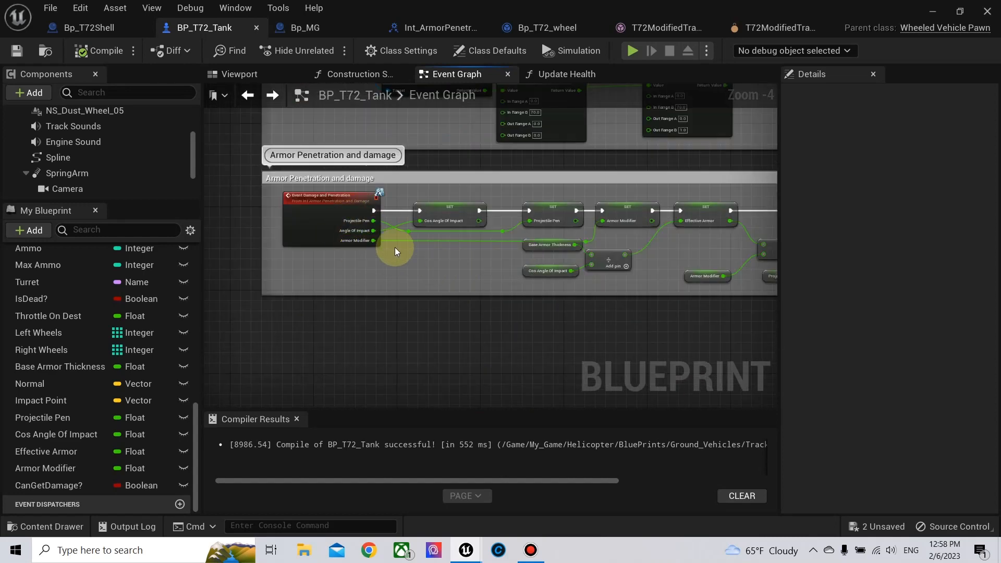
pyautogui.moveTo(440, 258); pyautogui.dragTo(305, 243, button='right')
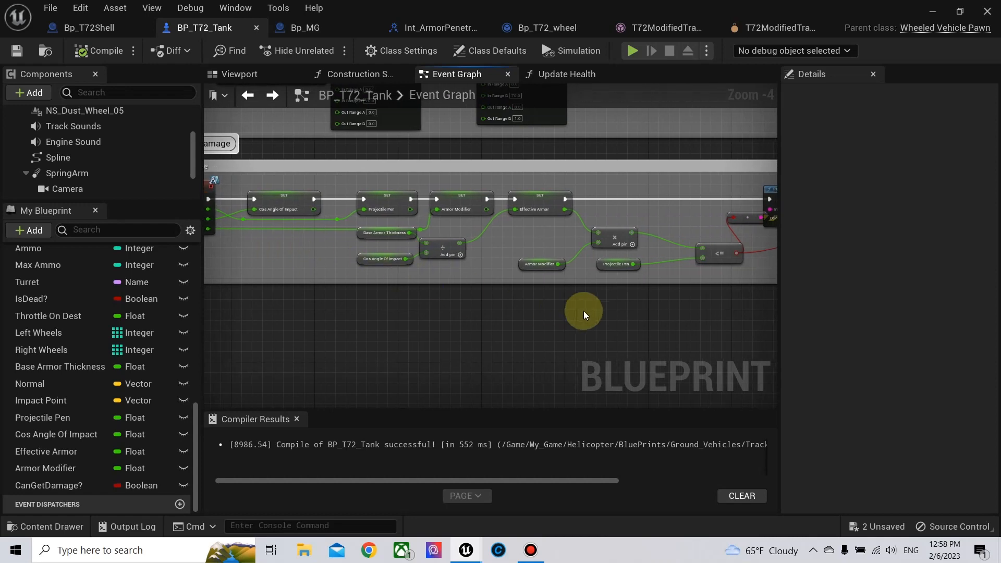
pyautogui.moveTo(583, 312); pyautogui.dragTo(364, 305, button='right')
pyautogui.moveTo(658, 237); pyautogui.dragTo(545, 302, button='right')
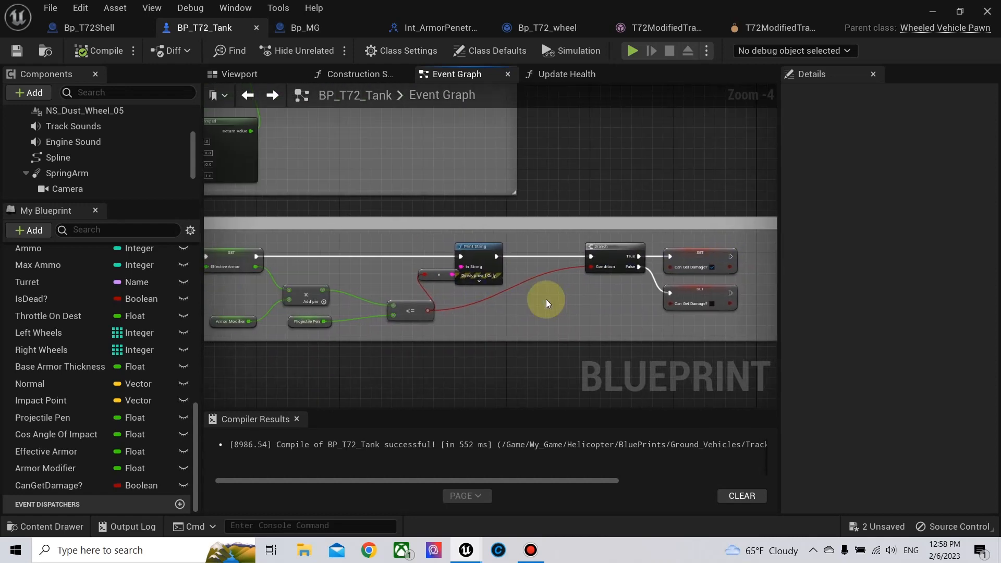